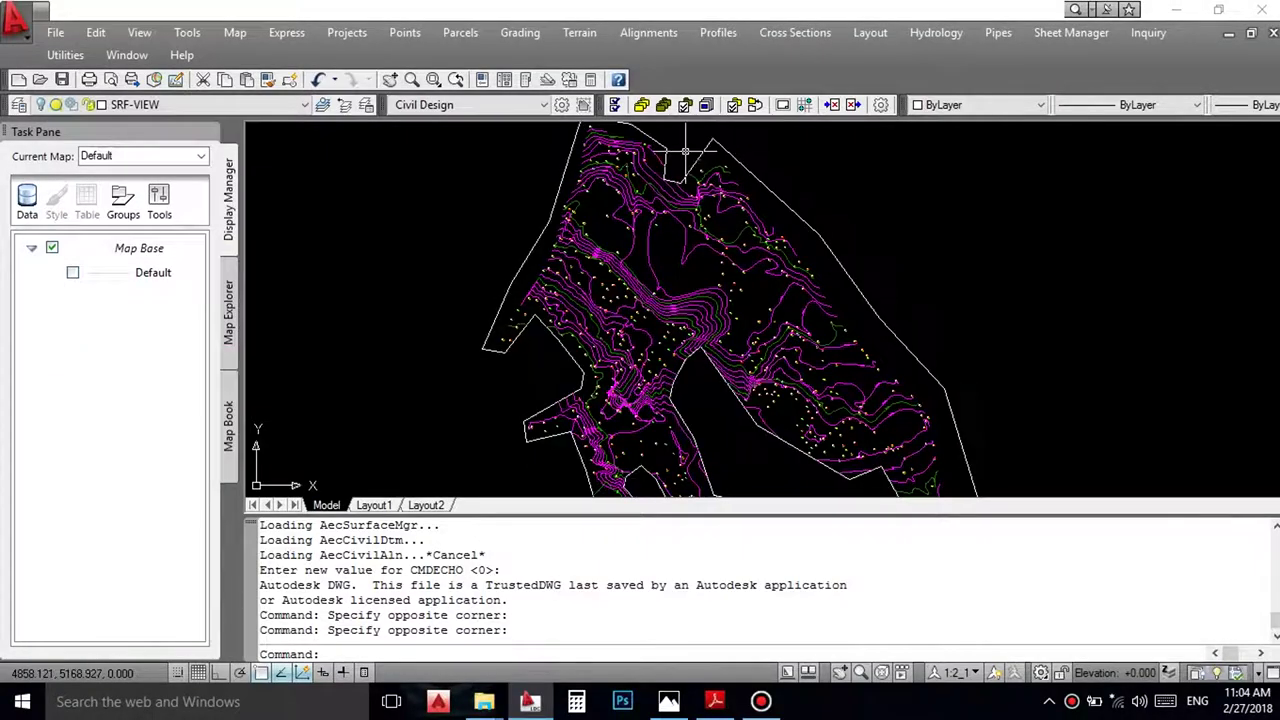
middle_click_drag(932, 152, 983, 217)
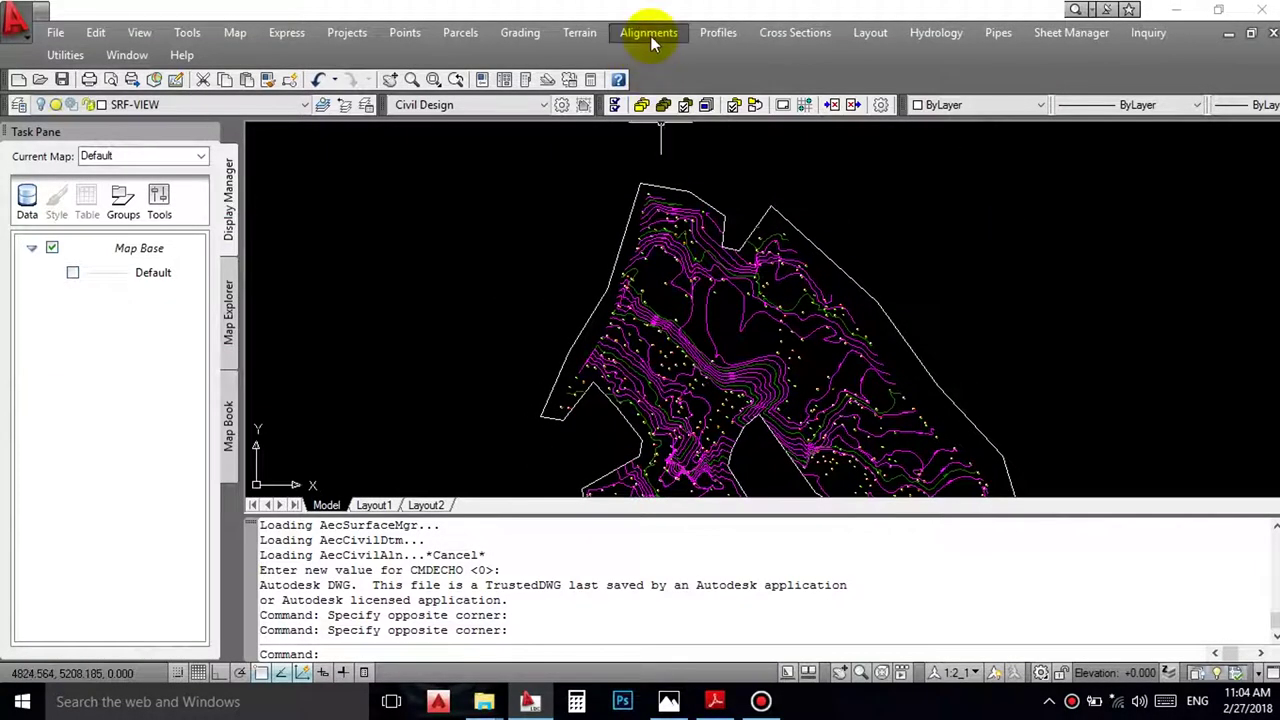
left_click(648, 33)
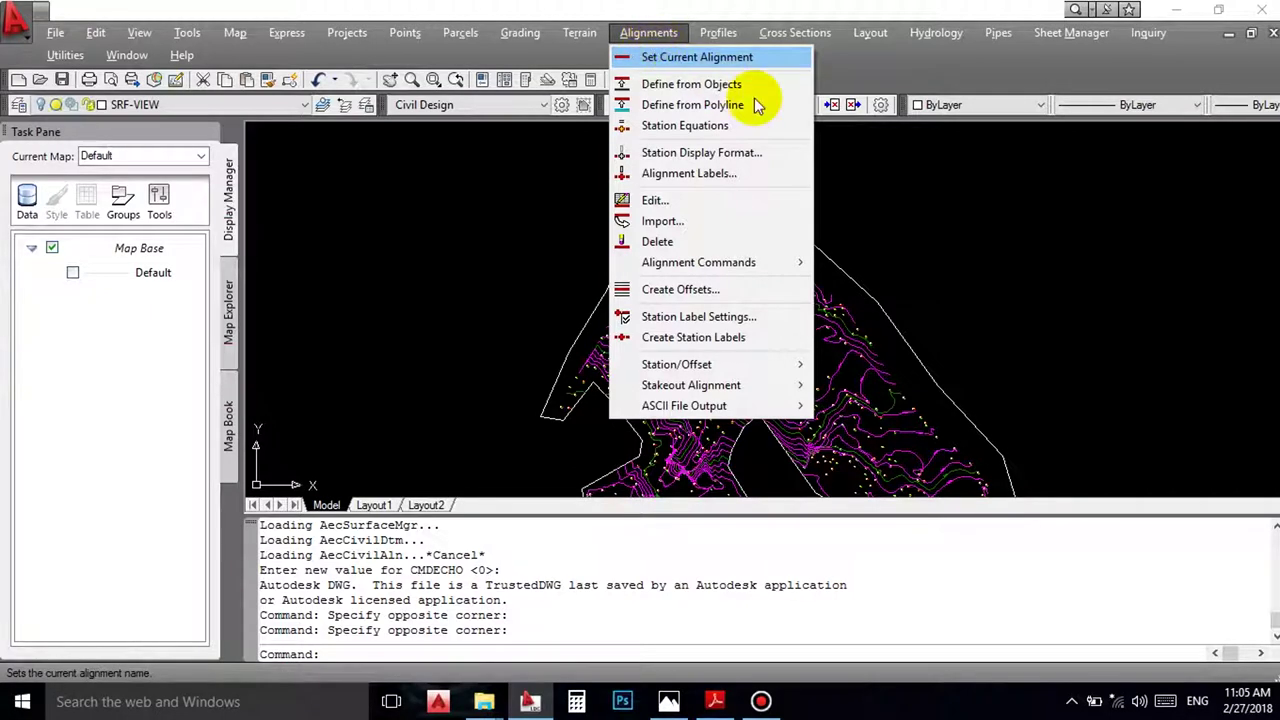
key("Escape")
left_click(895, 177)
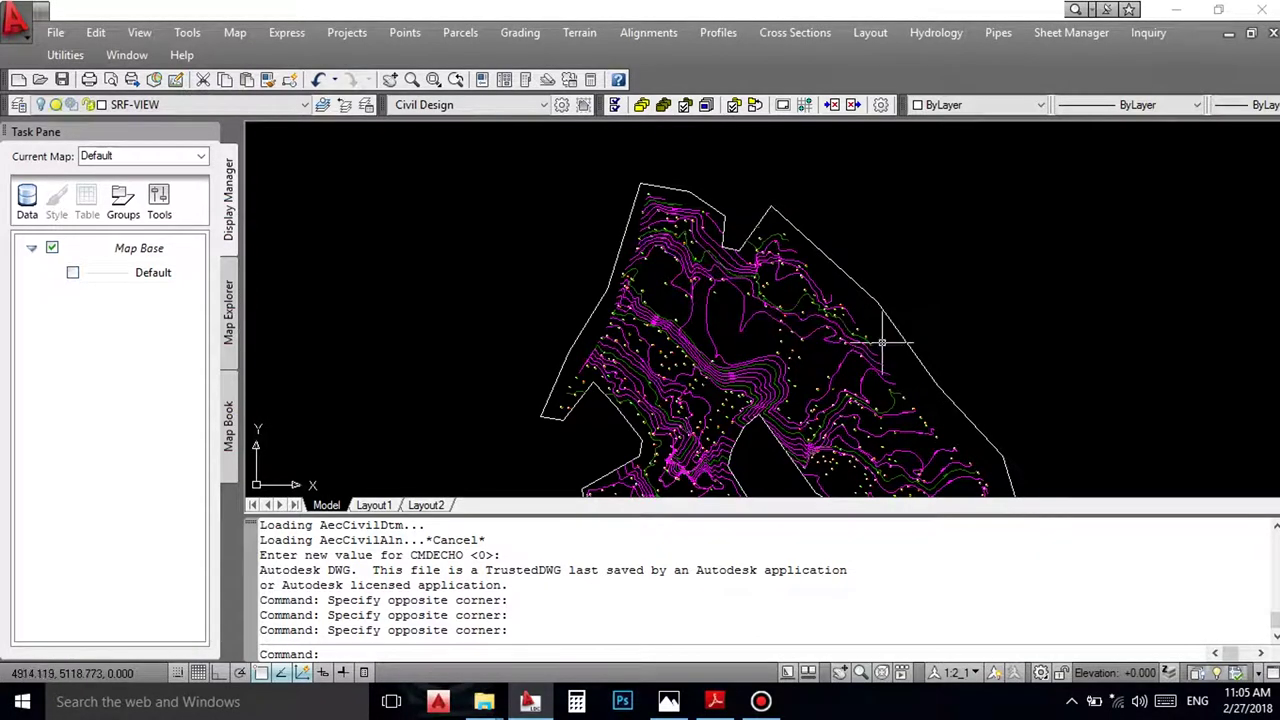
Step: Pan and zoom the site drawing toward the boundary to inspect the contours
middle_click_drag(886, 271, 844, 268)
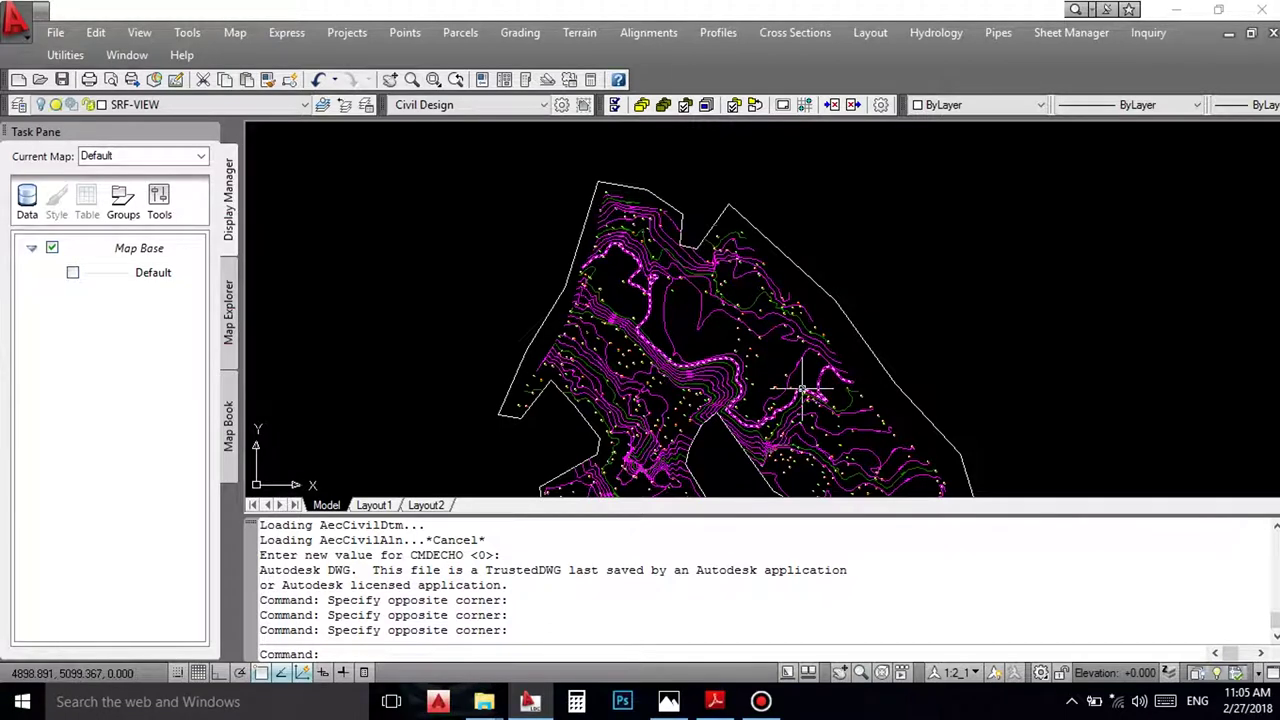
middle_click_drag(846, 309, 806, 282)
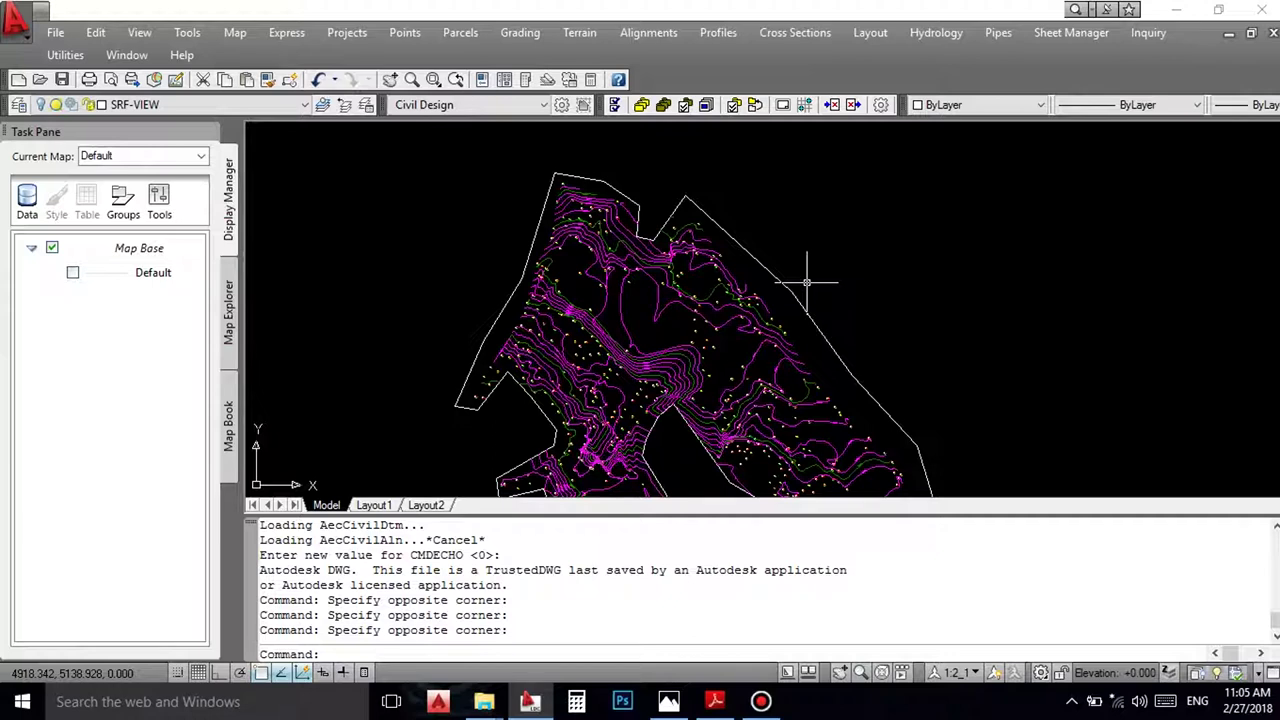
mouse_move(744, 244)
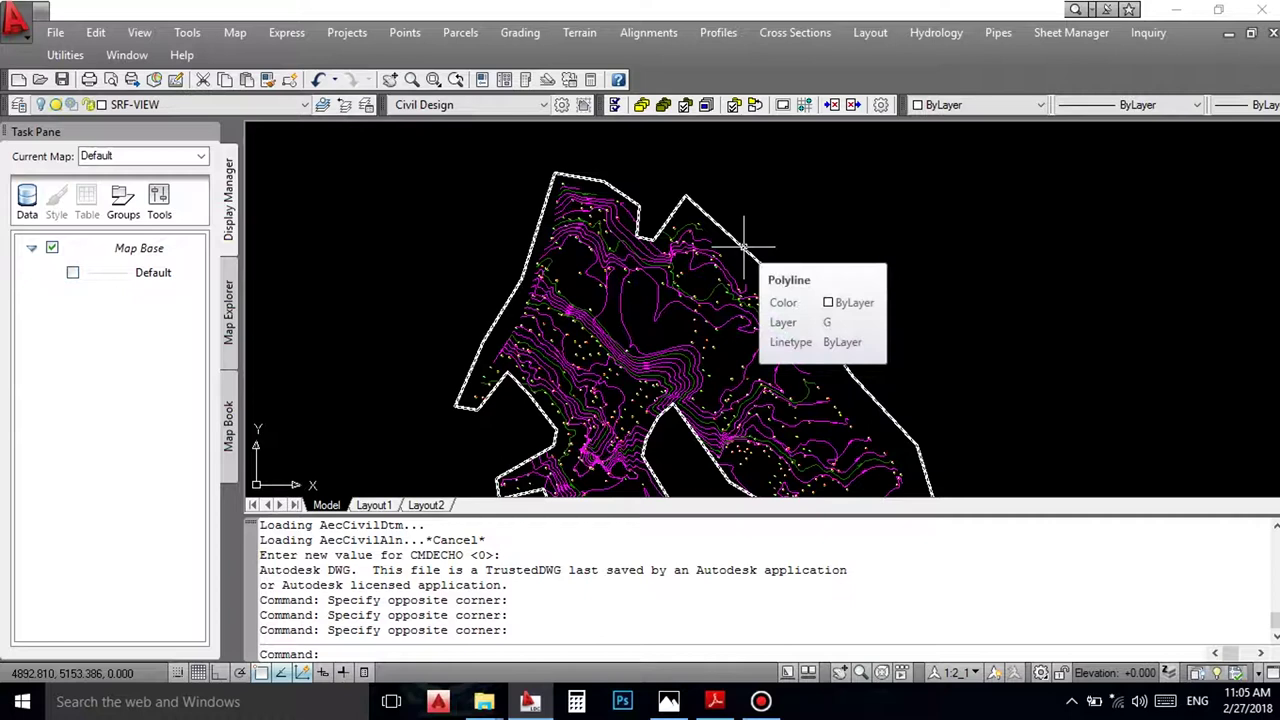
scroll(720, 220, "down", 3)
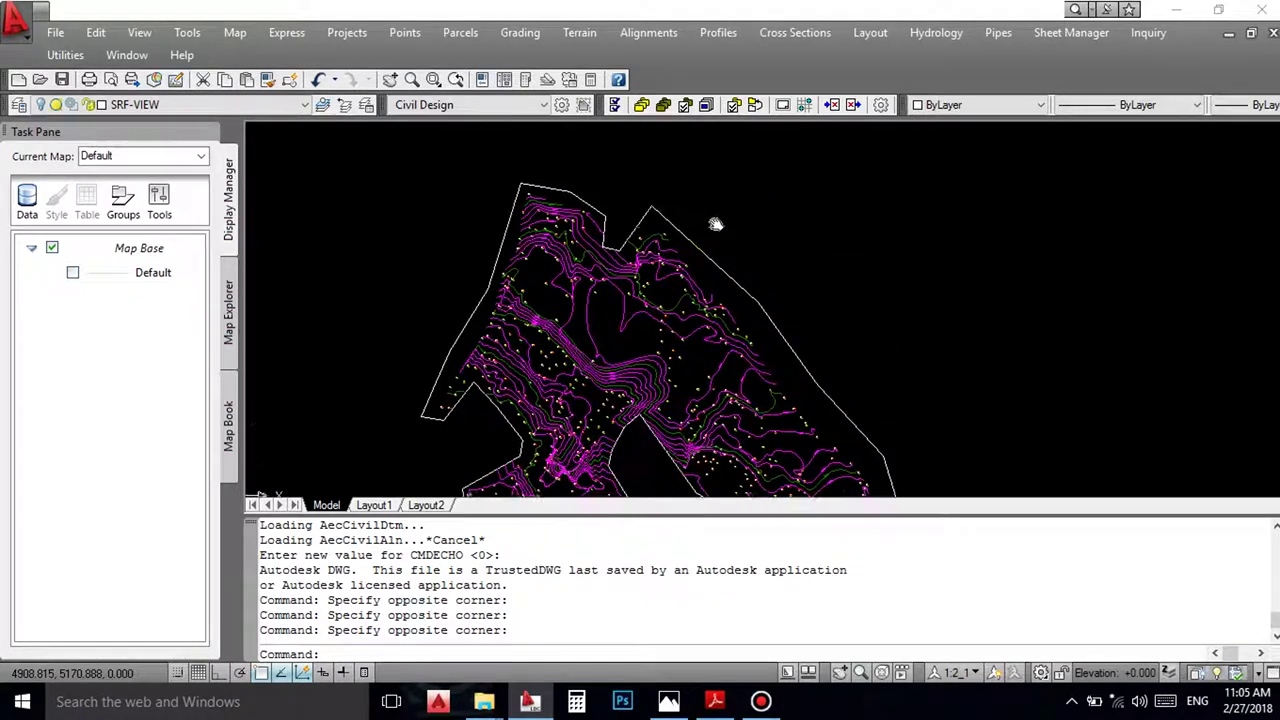
middle_click_drag(690, 260, 615, 272)
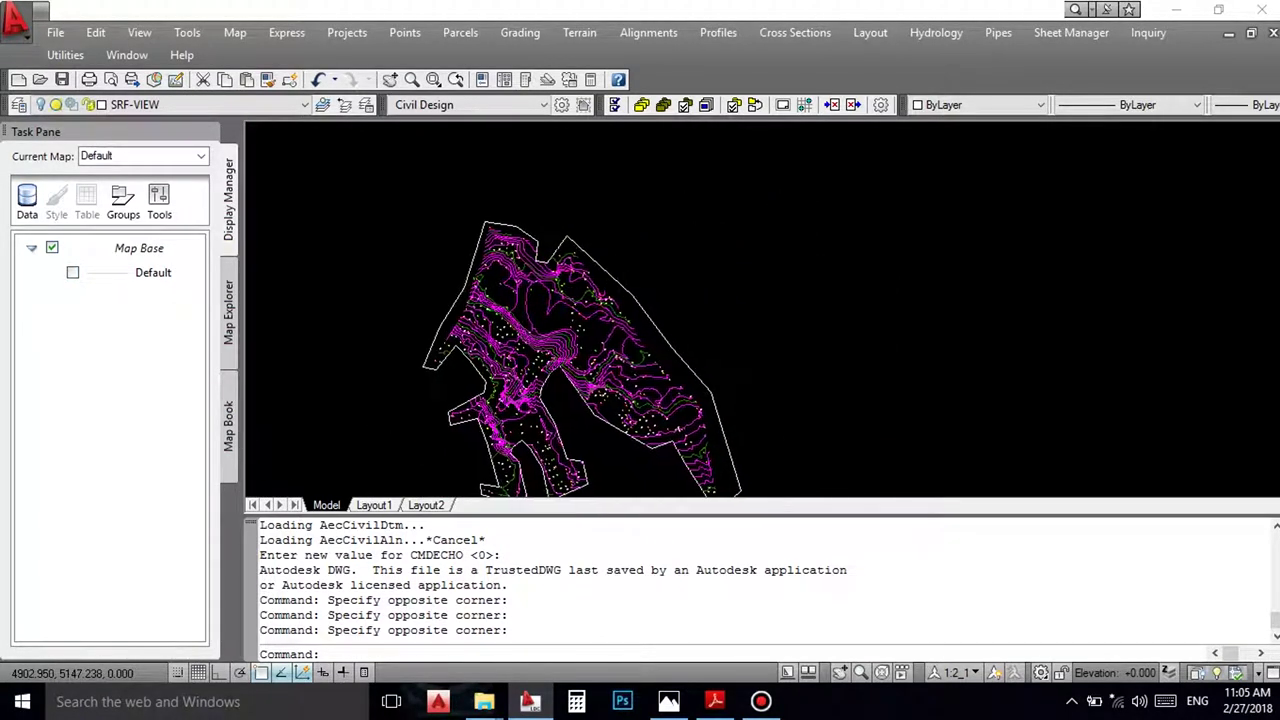
mouse_move(615, 272)
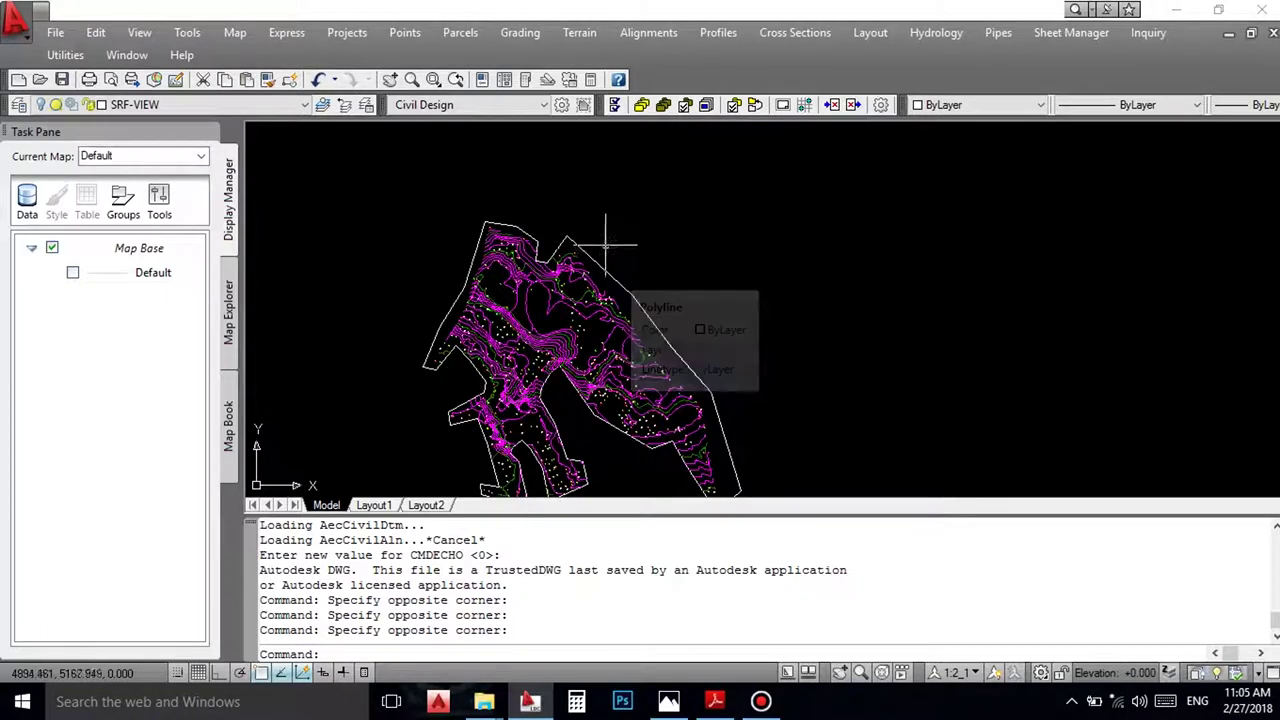
scroll(601, 241, "up", 3)
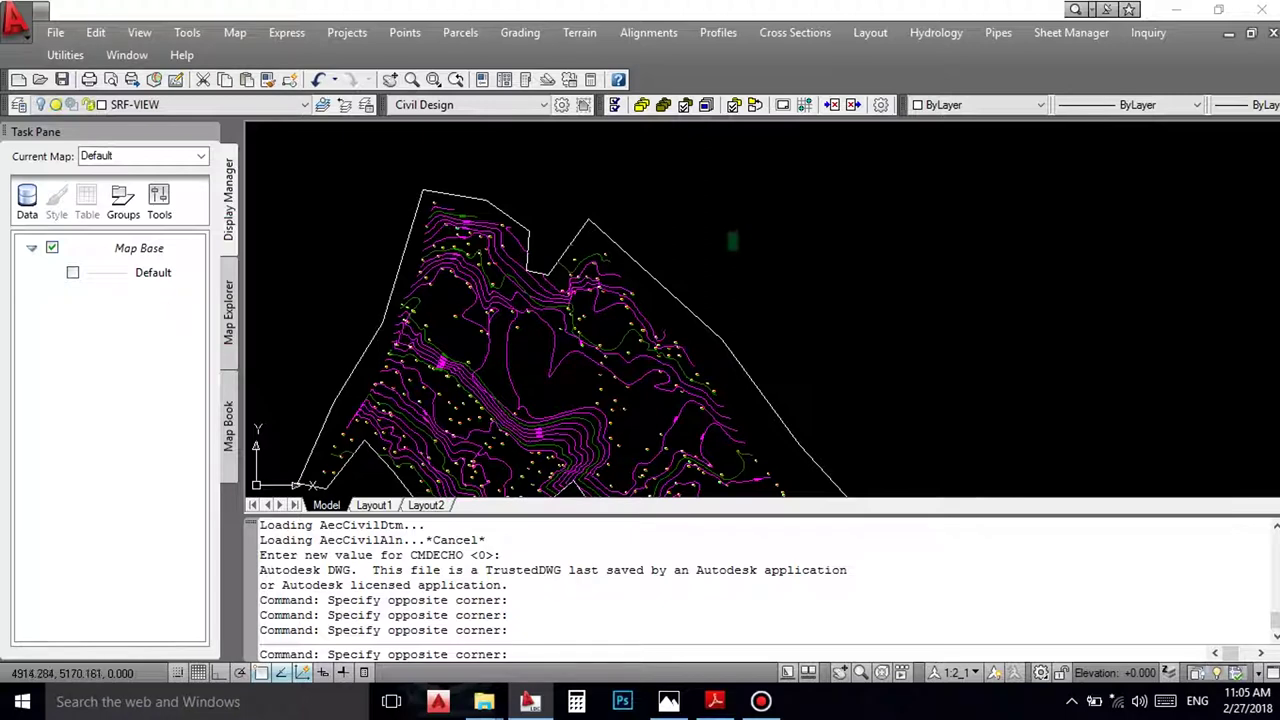
scroll(736, 238, "down", 3)
scroll(680, 343, "up", 2)
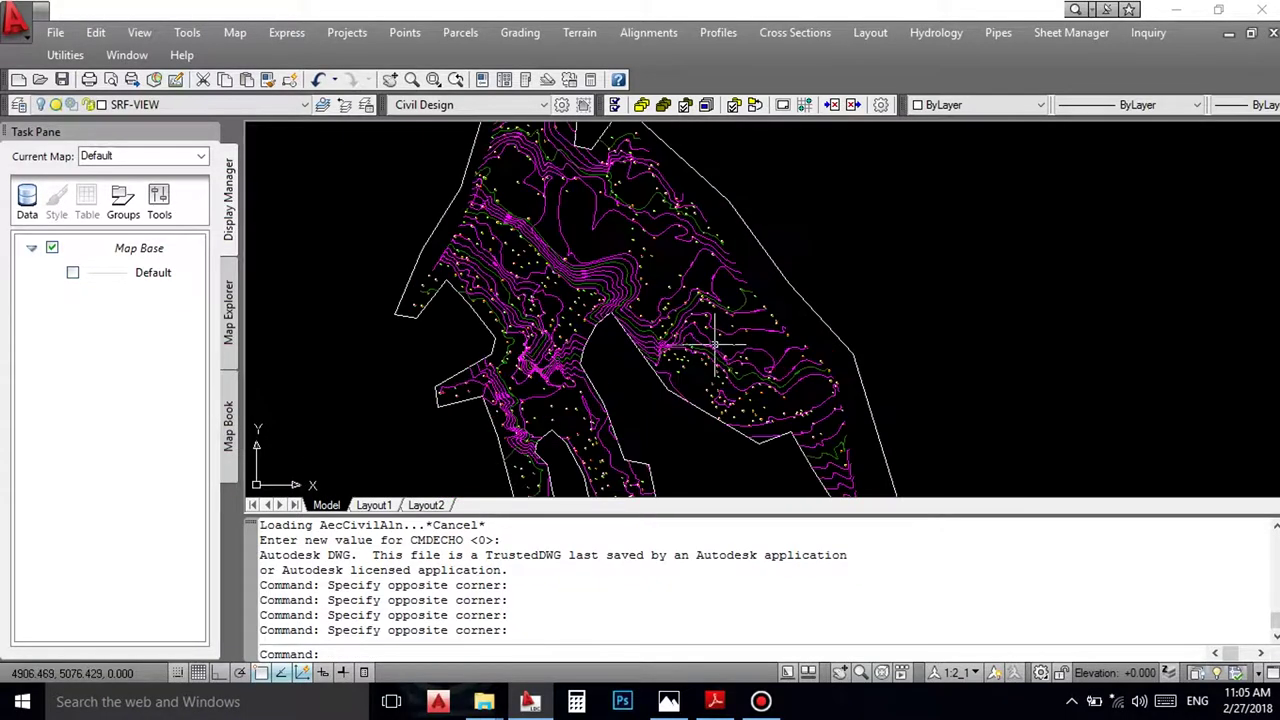
scroll(663, 220, "up", 1)
Step: Bring the top of the site boundary into view and look over its contour polylines
middle_click_drag(663, 220, 677, 299)
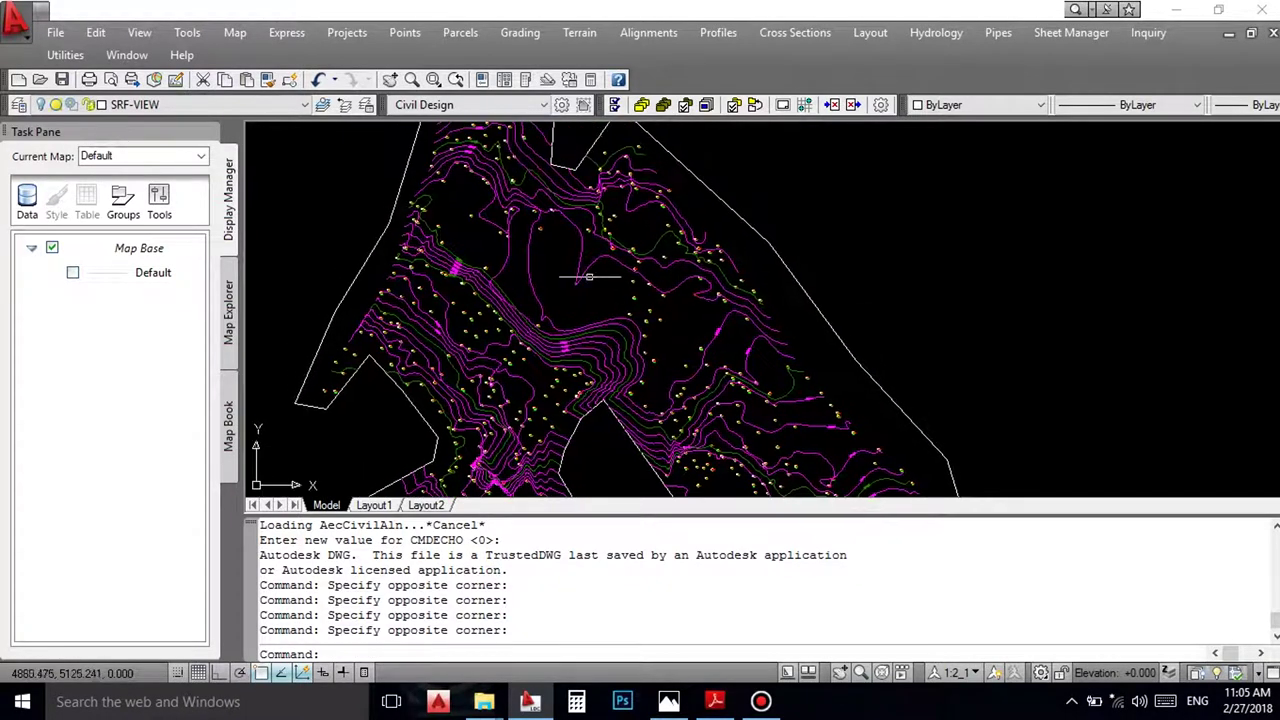
middle_click_drag(543, 206, 580, 306)
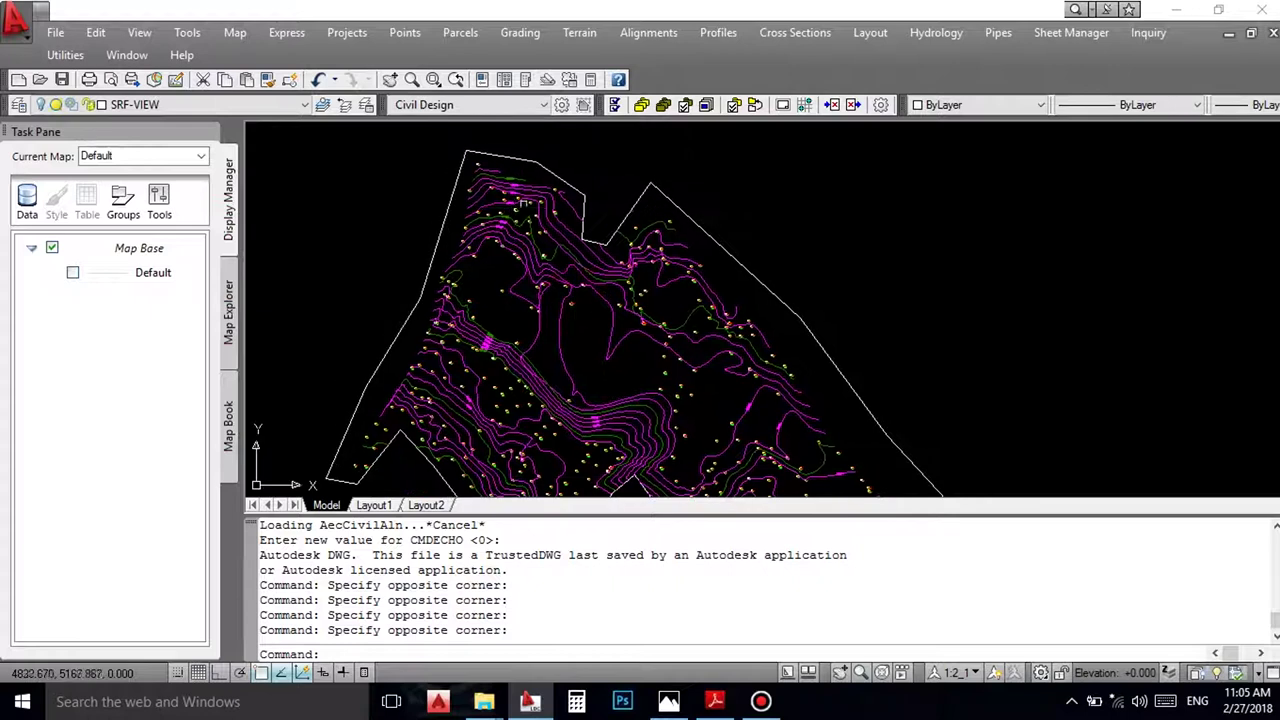
scroll(866, 257, "up", 2)
scroll(880, 188, "down", 2)
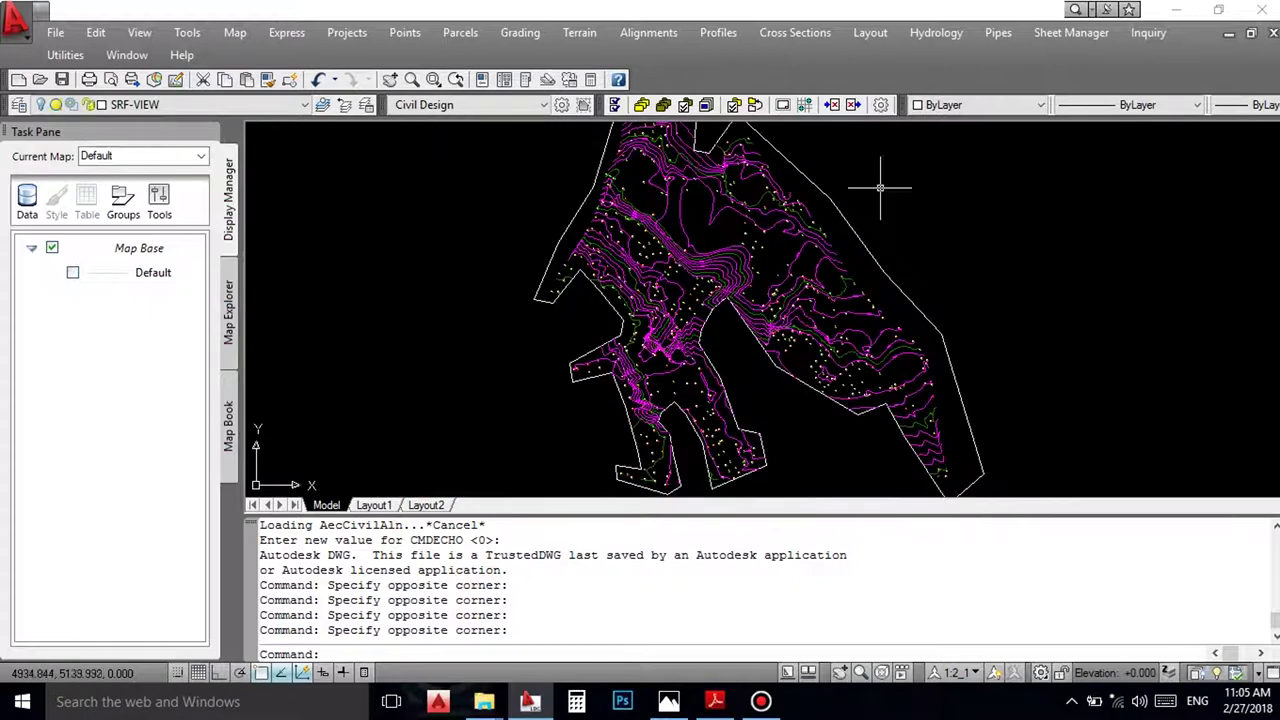
scroll(677, 330, "up", 2)
scroll(681, 338, "up", 1)
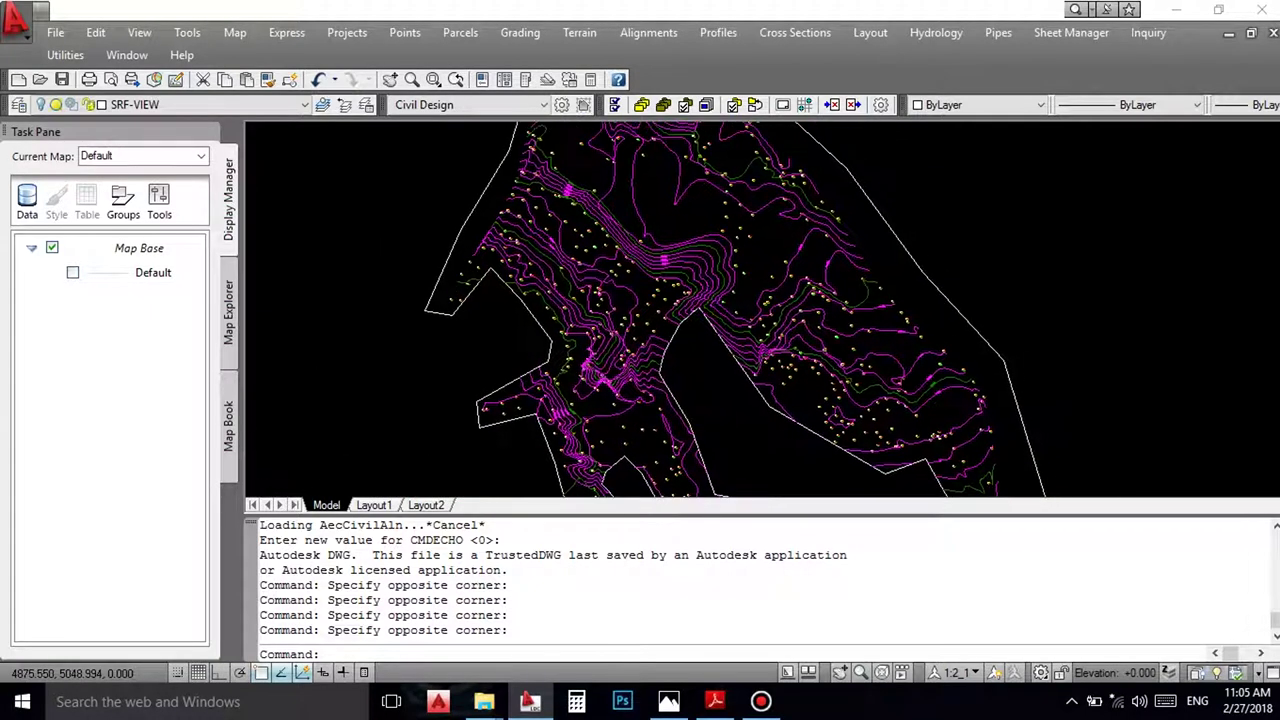
scroll(903, 352, "up", 1)
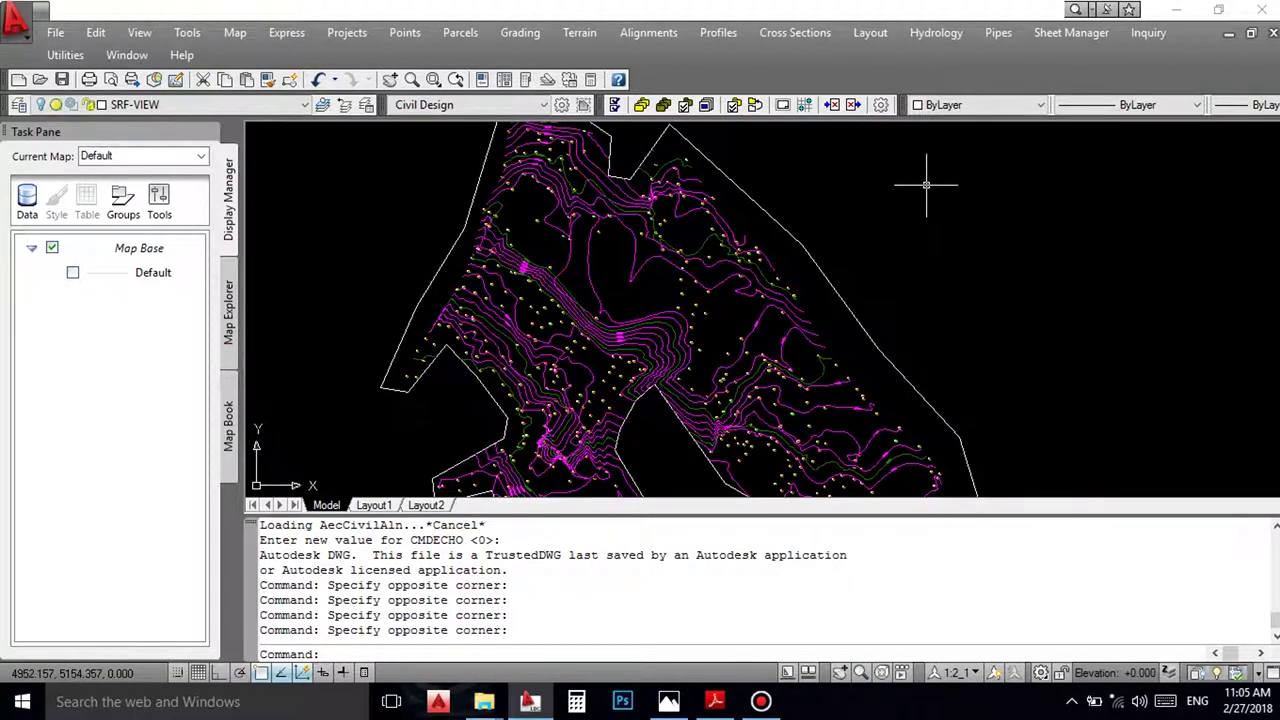
scroll(905, 203, "up", 1)
scroll(597, 180, "up", 1)
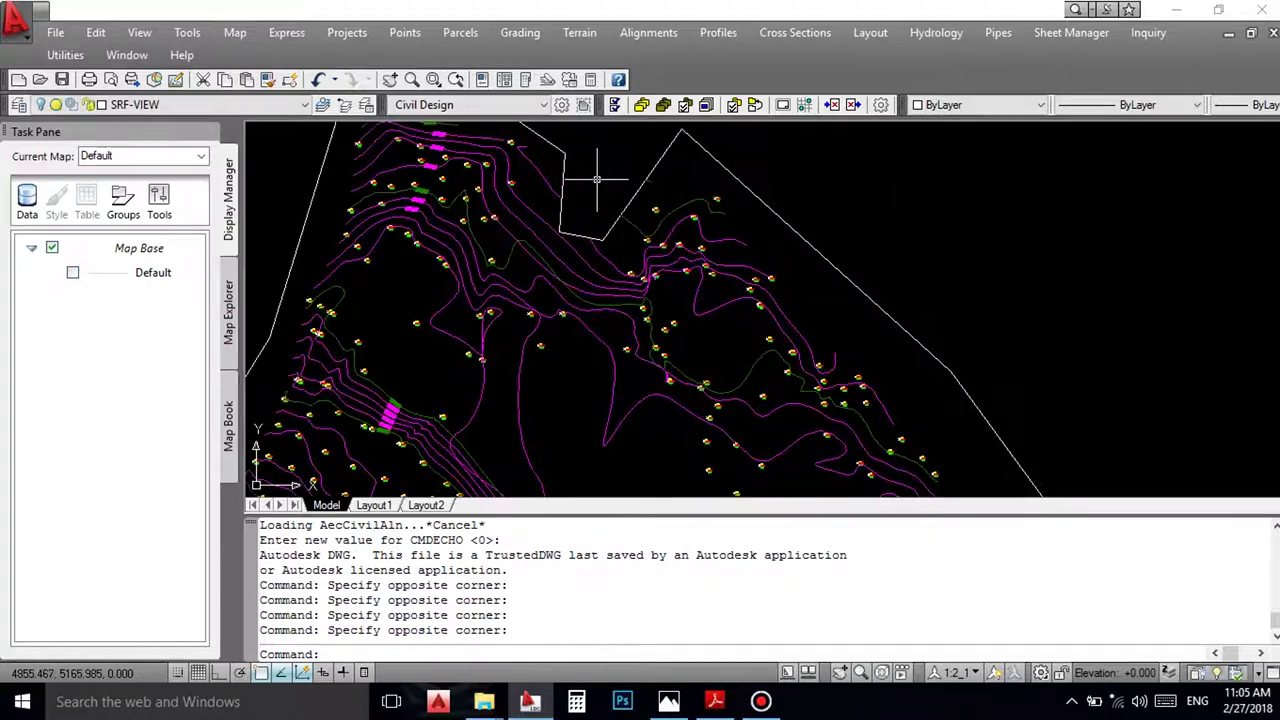
scroll(608, 182, "down", 1)
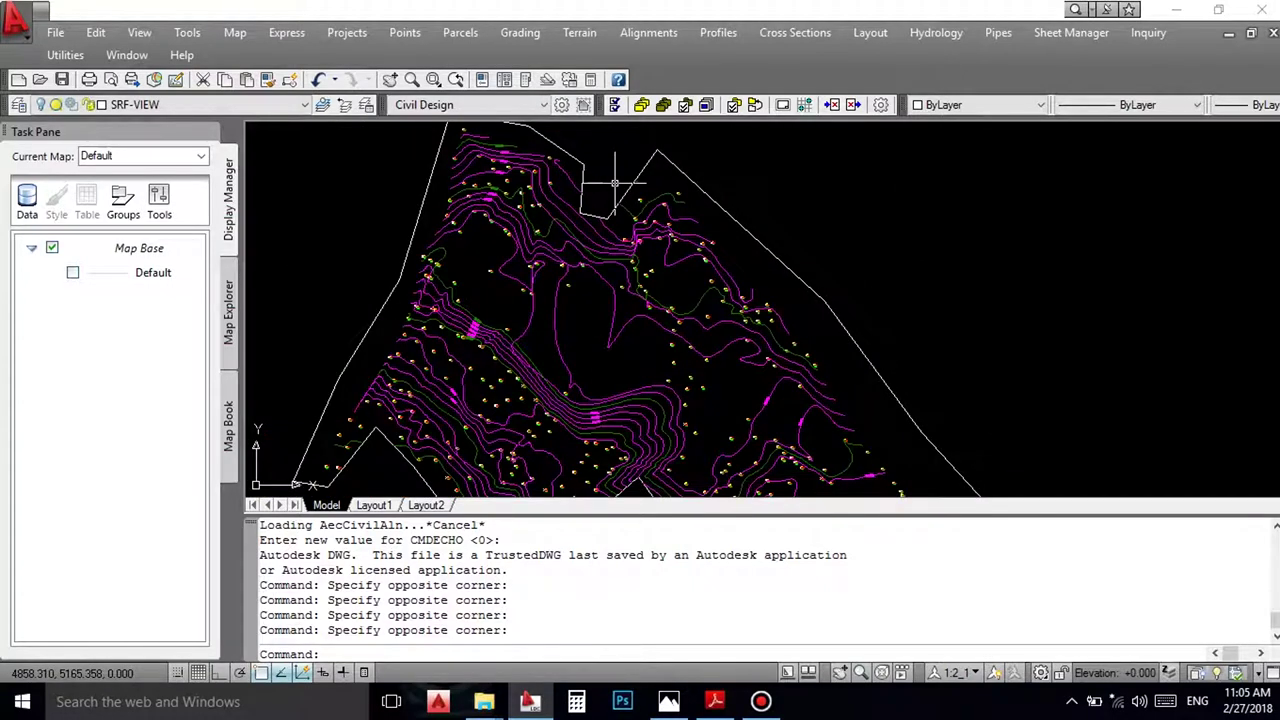
middle_click_drag(771, 231, 759, 241)
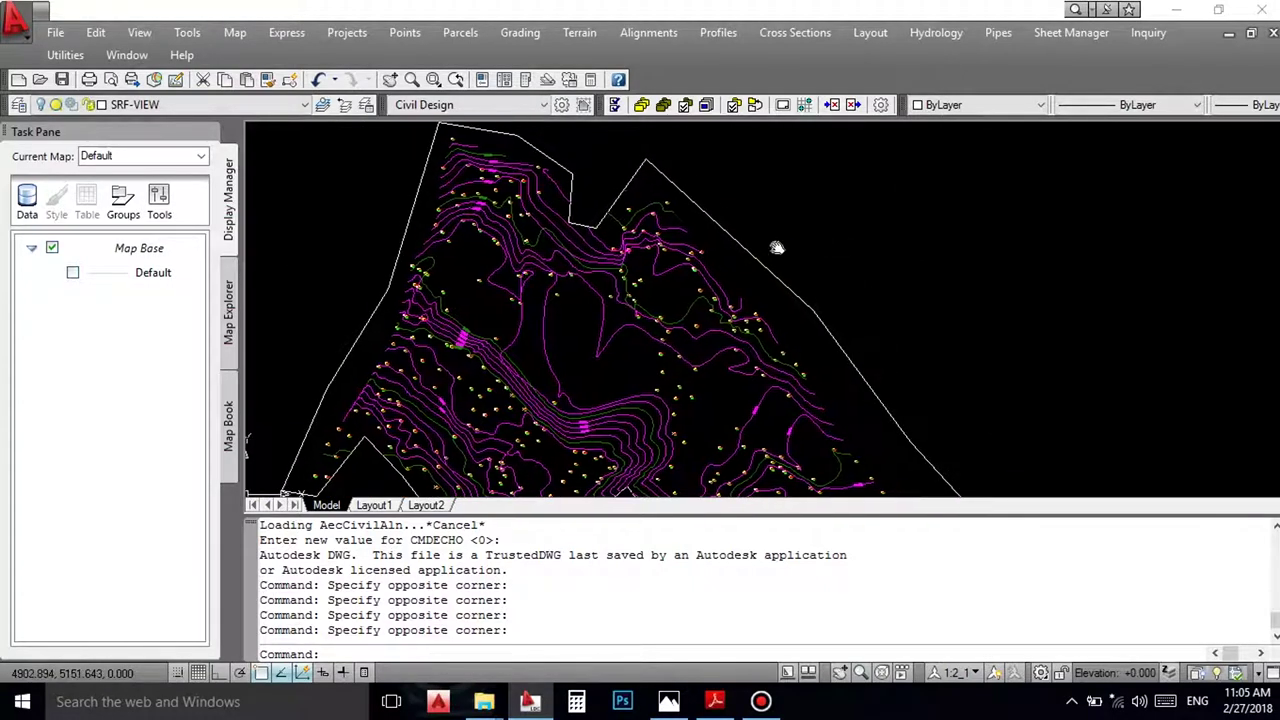
mouse_move(736, 239)
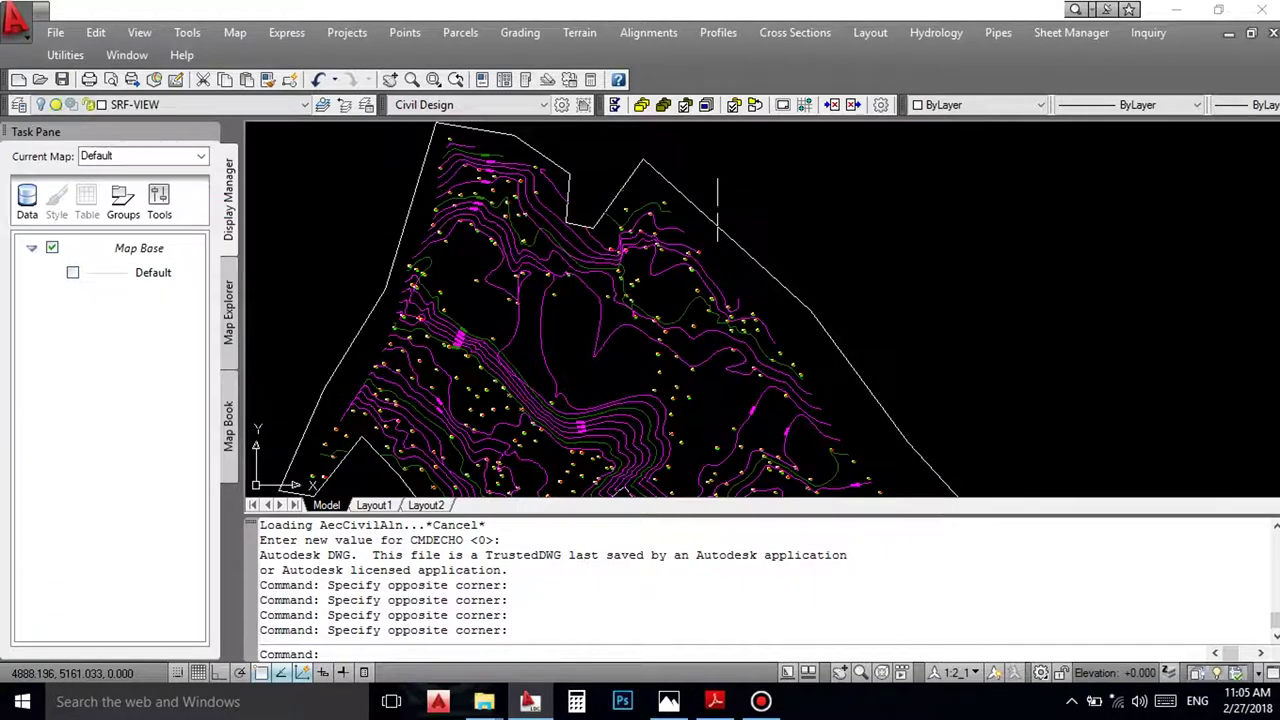
scroll(820, 306, "down", 5)
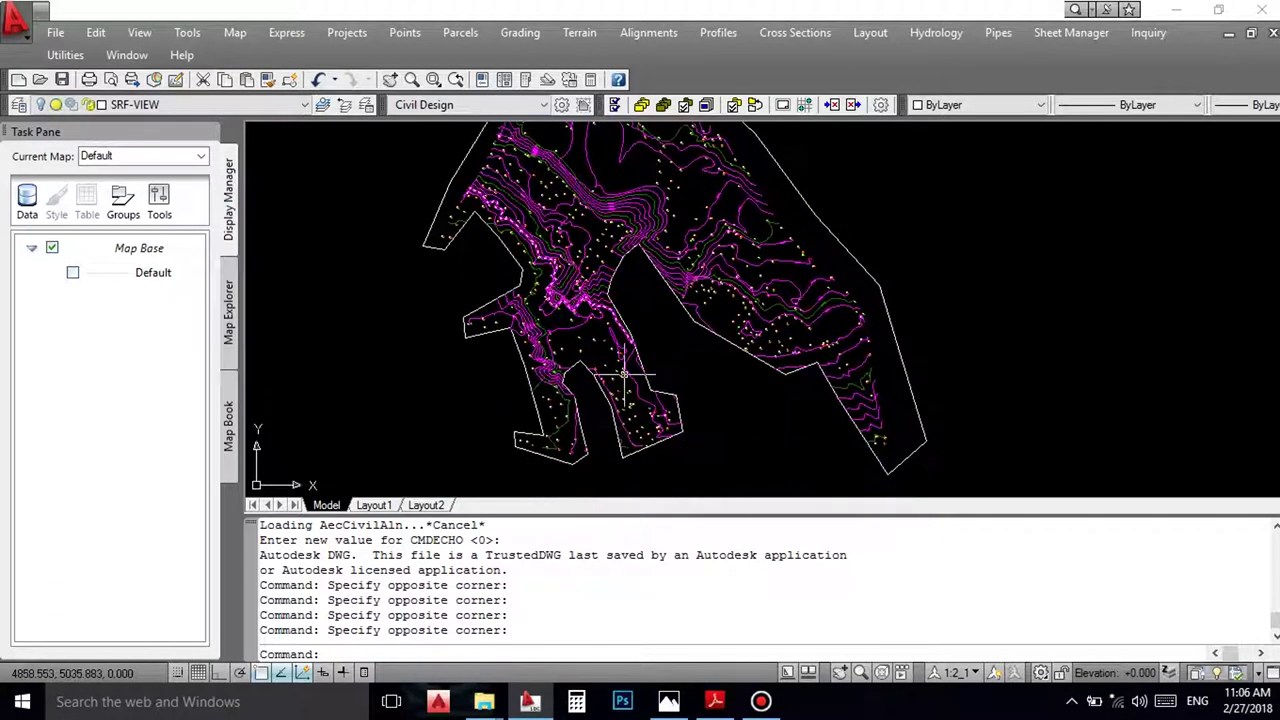
middle_click_drag(586, 263, 563, 338)
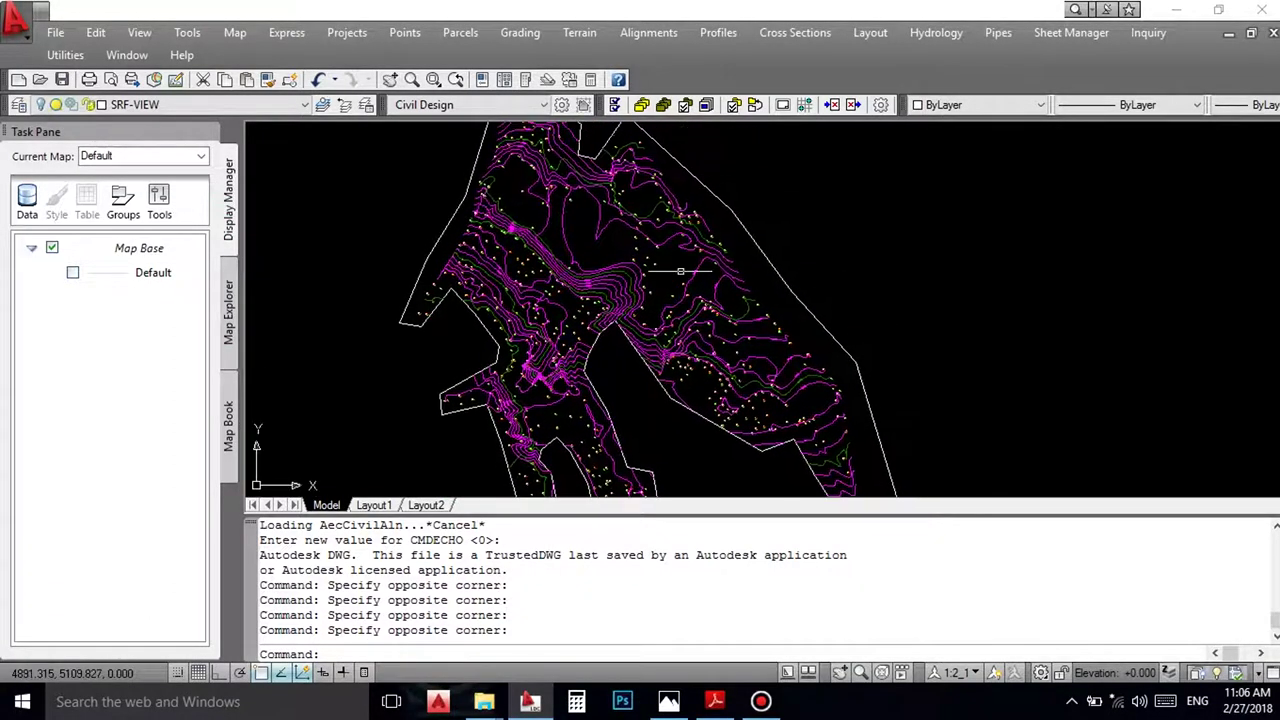
middle_click_drag(836, 255, 836, 303)
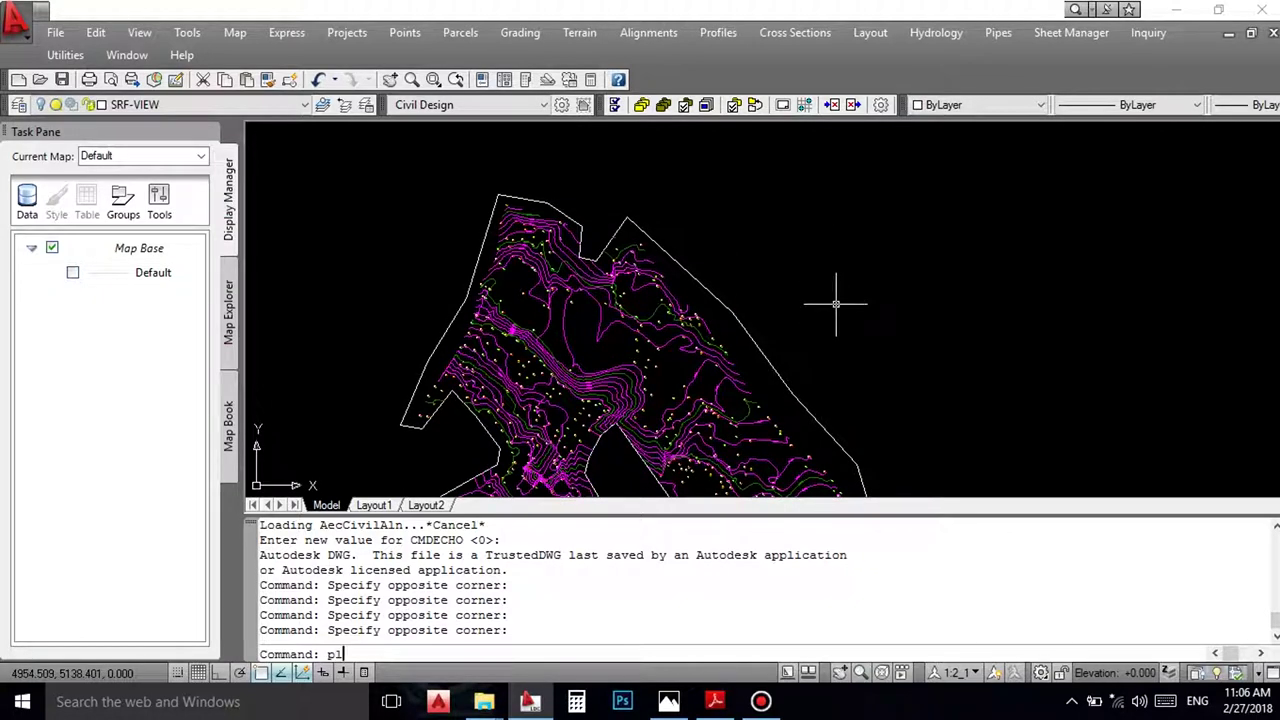
Step: Begin a polyline from a survey node toward point 834, then cancel it and show the layer list
key("Return")
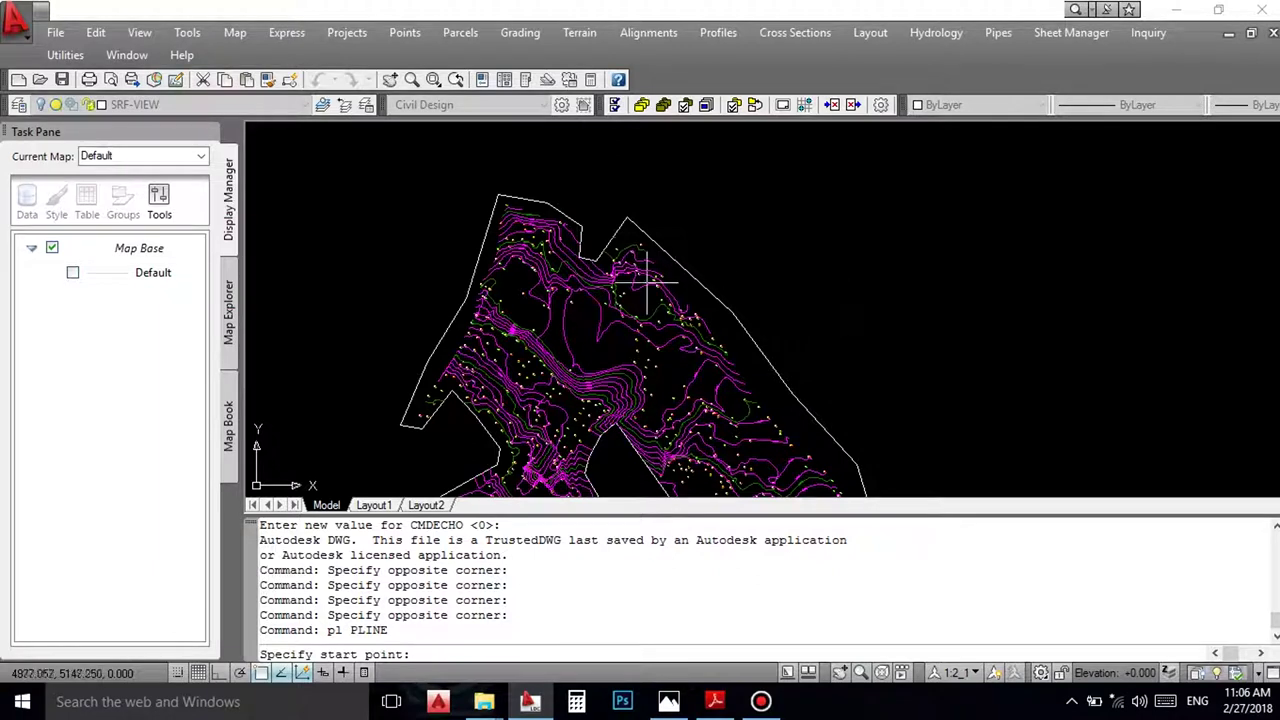
scroll(544, 238, "up", 3)
scroll(512, 242, "up", 3)
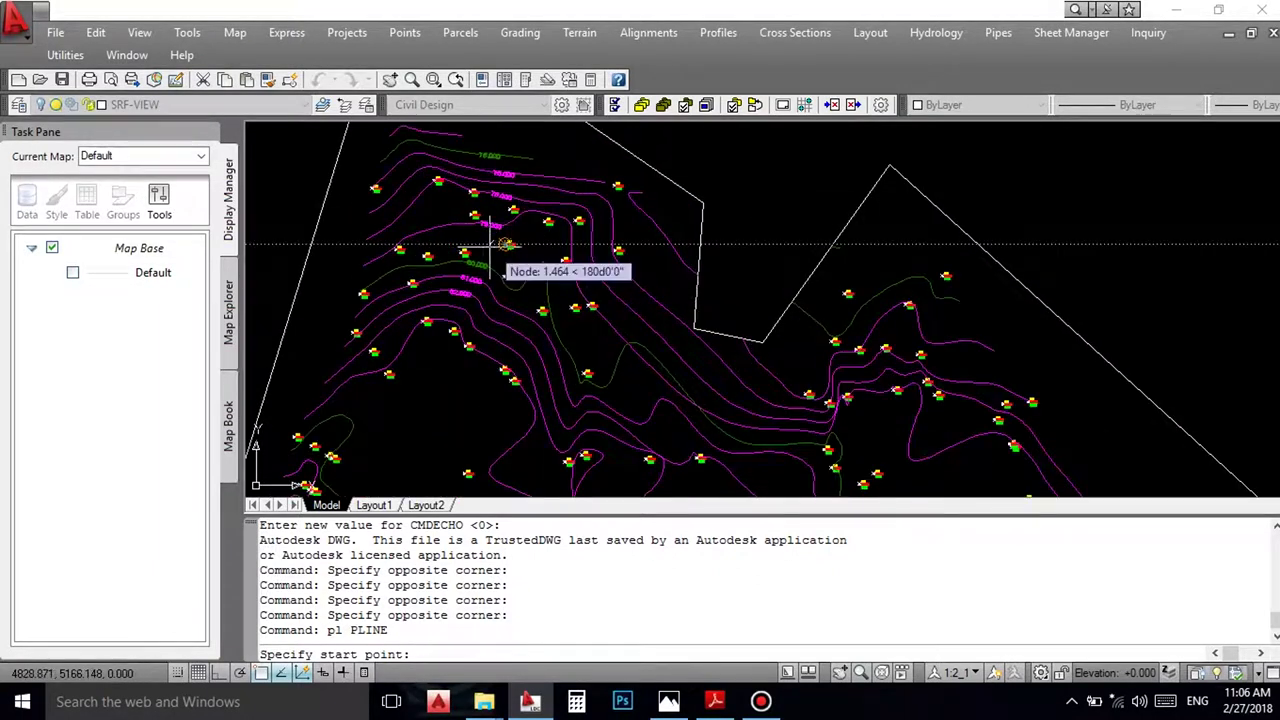
left_click(478, 242)
scroll(452, 212, "down", 2)
scroll(452, 212, "down", 5)
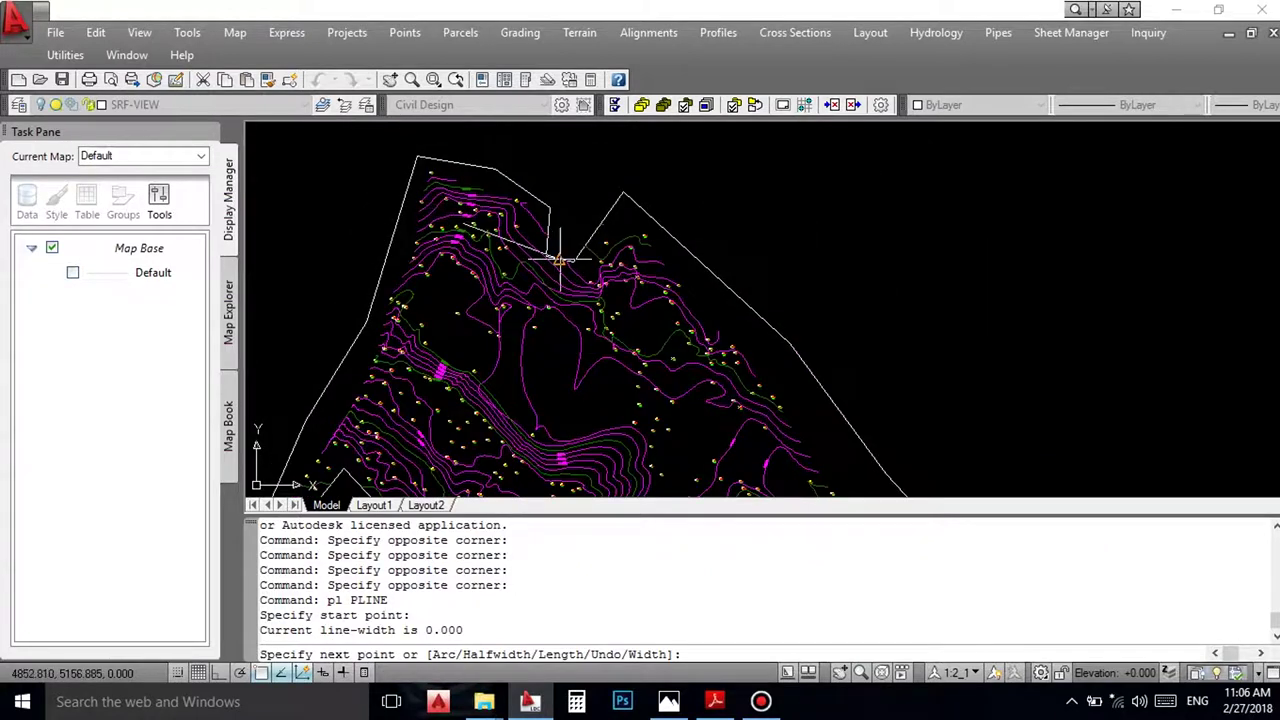
scroll(615, 300, "up", 6)
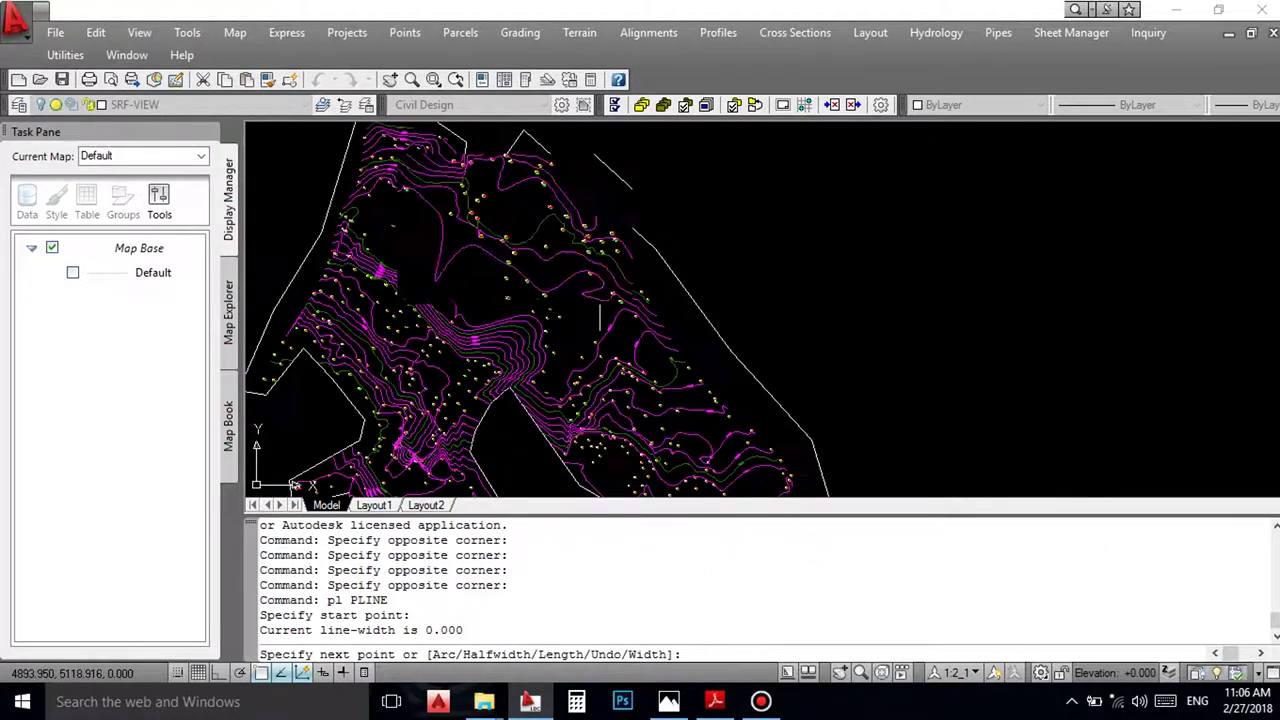
scroll(625, 295, "up", 2)
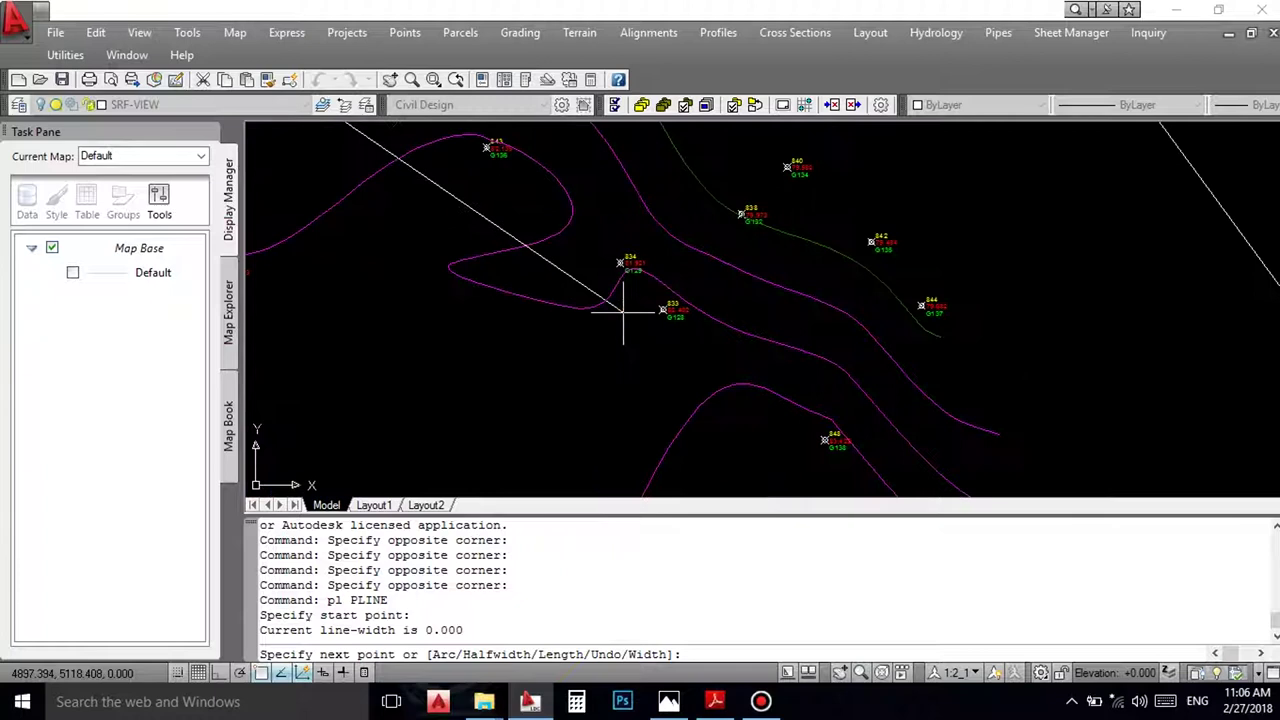
left_click(623, 306)
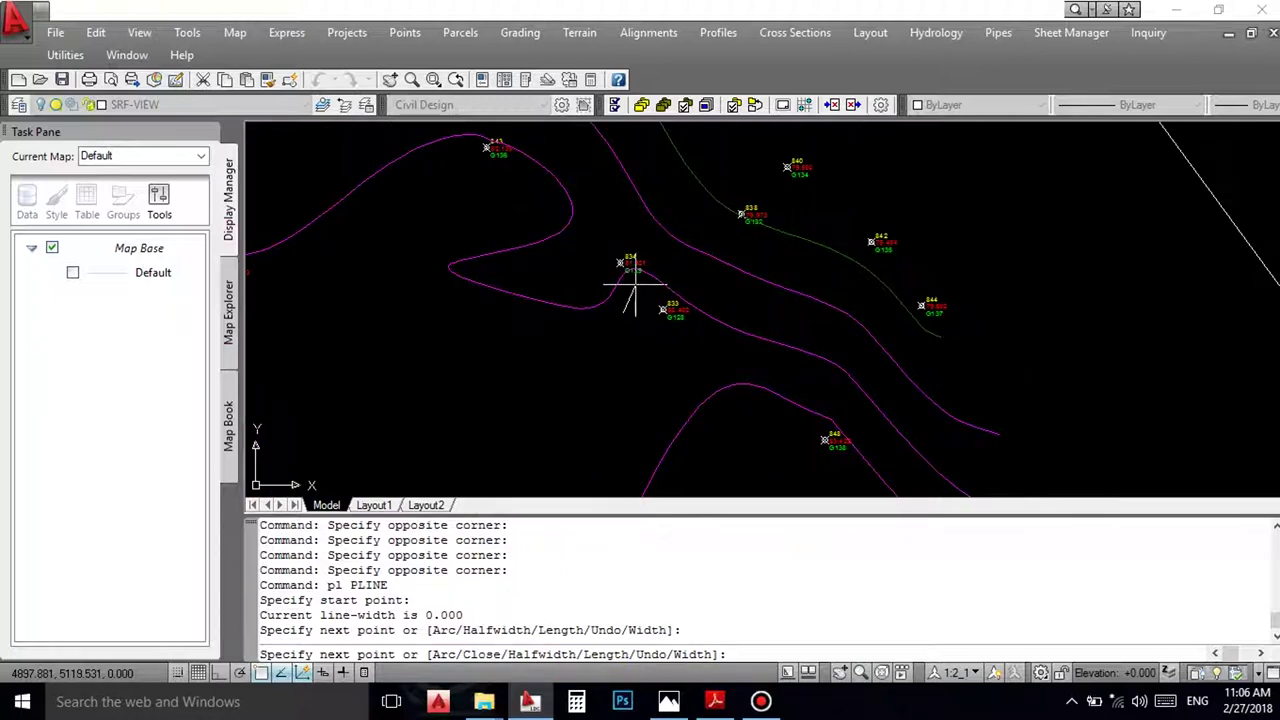
key("Escape")
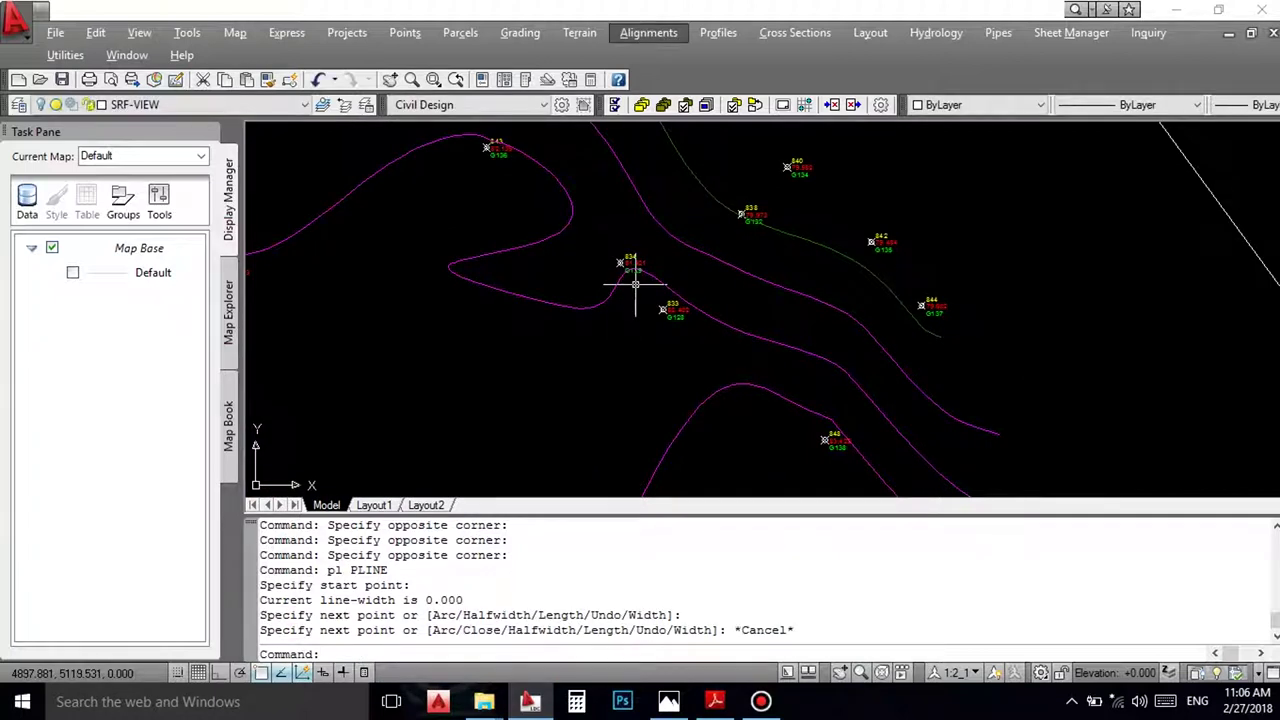
left_click(155, 104)
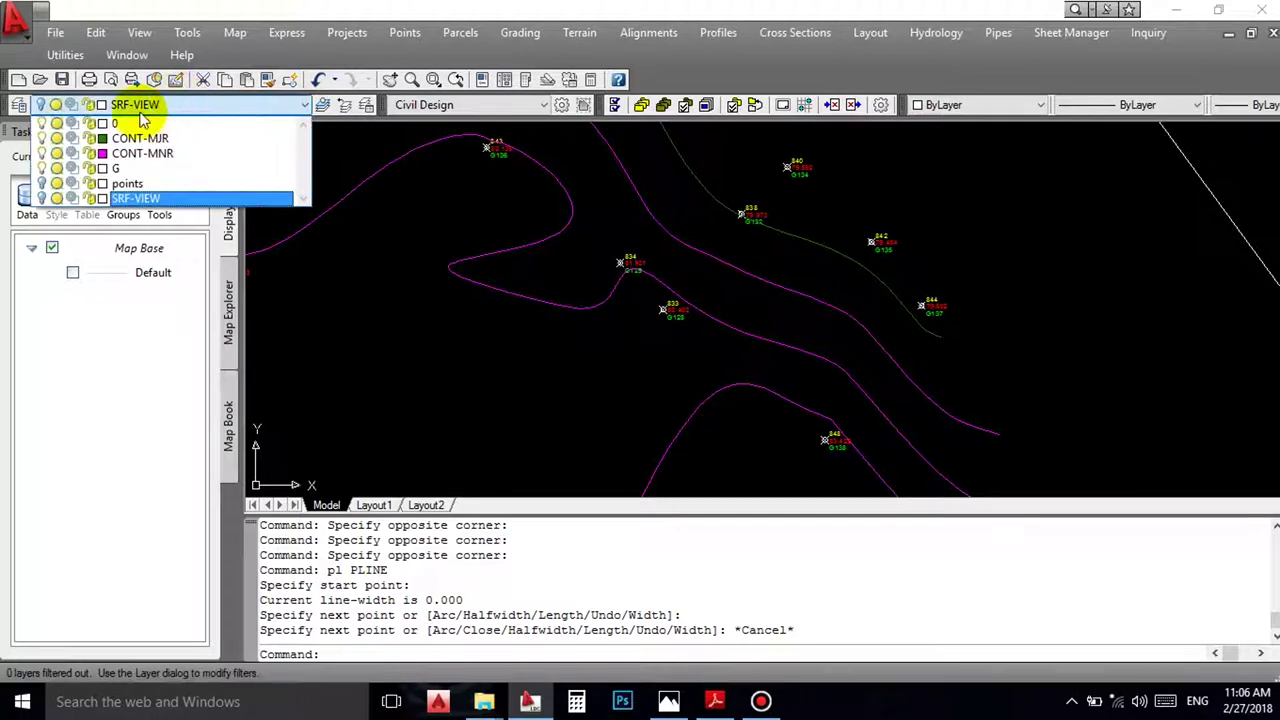
Step: Make layer 0 current and begin a polyline from the alignment's end
left_click(140, 123)
scroll(754, 427, "down", 5)
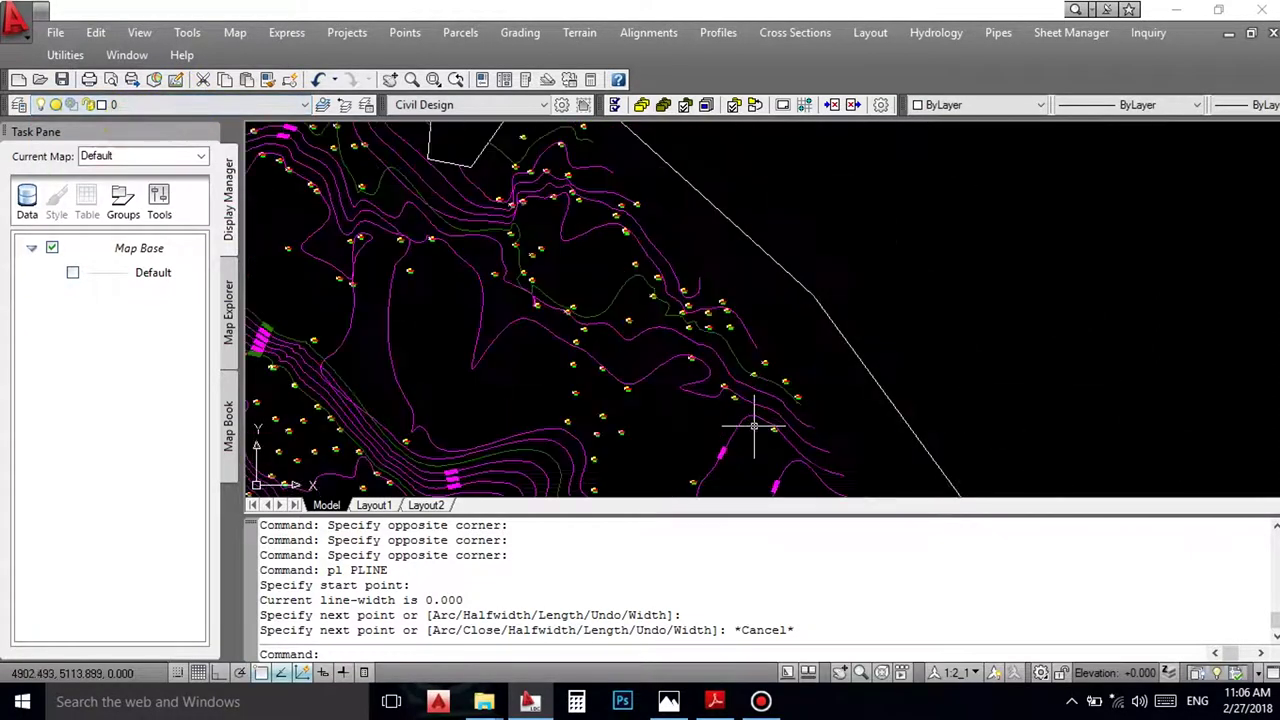
type("pl")
key("Return")
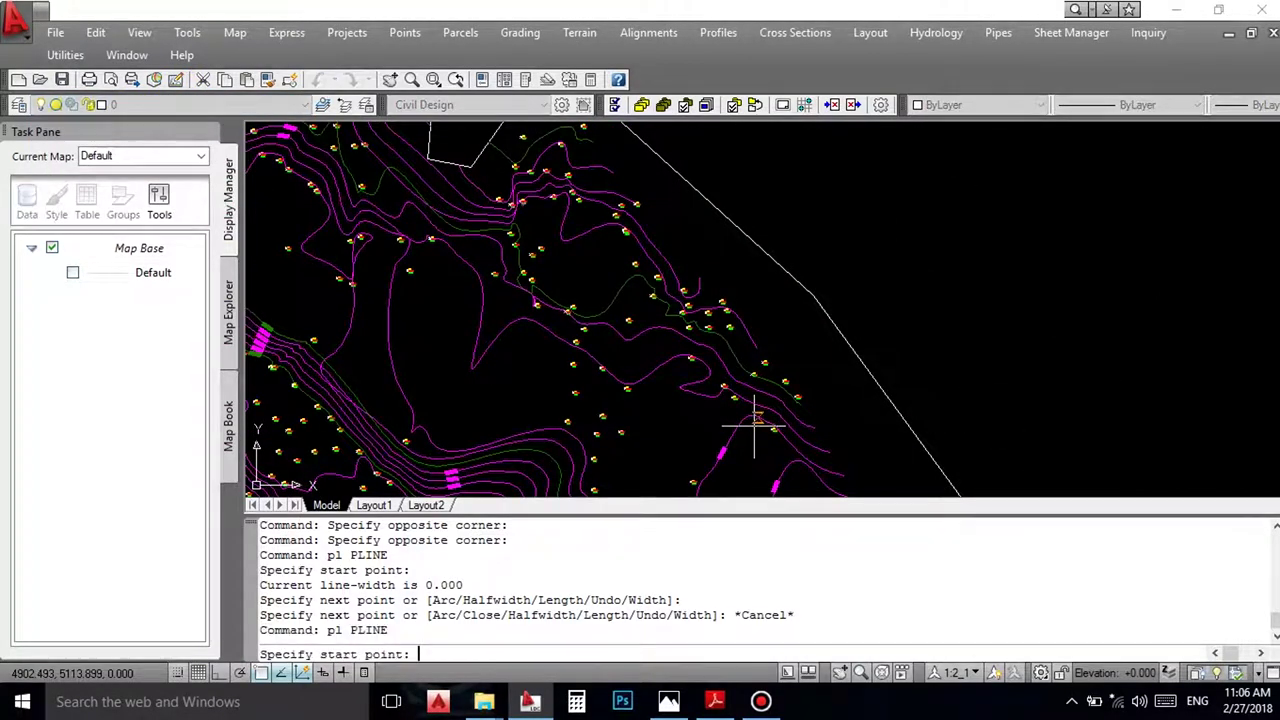
scroll(752, 425, "down", 4)
scroll(655, 342, "up", 8)
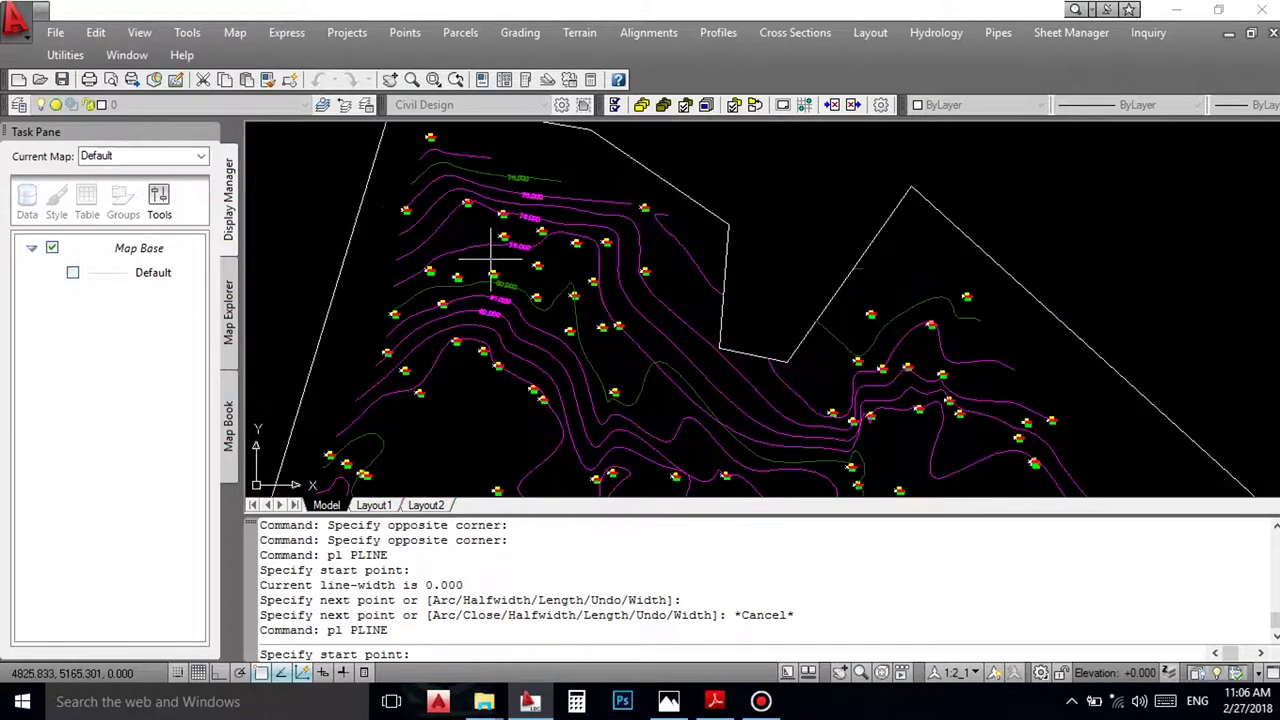
left_click(456, 182)
scroll(500, 214, "down", 3)
scroll(655, 335, "up", 6)
scroll(640, 330, "up", 4)
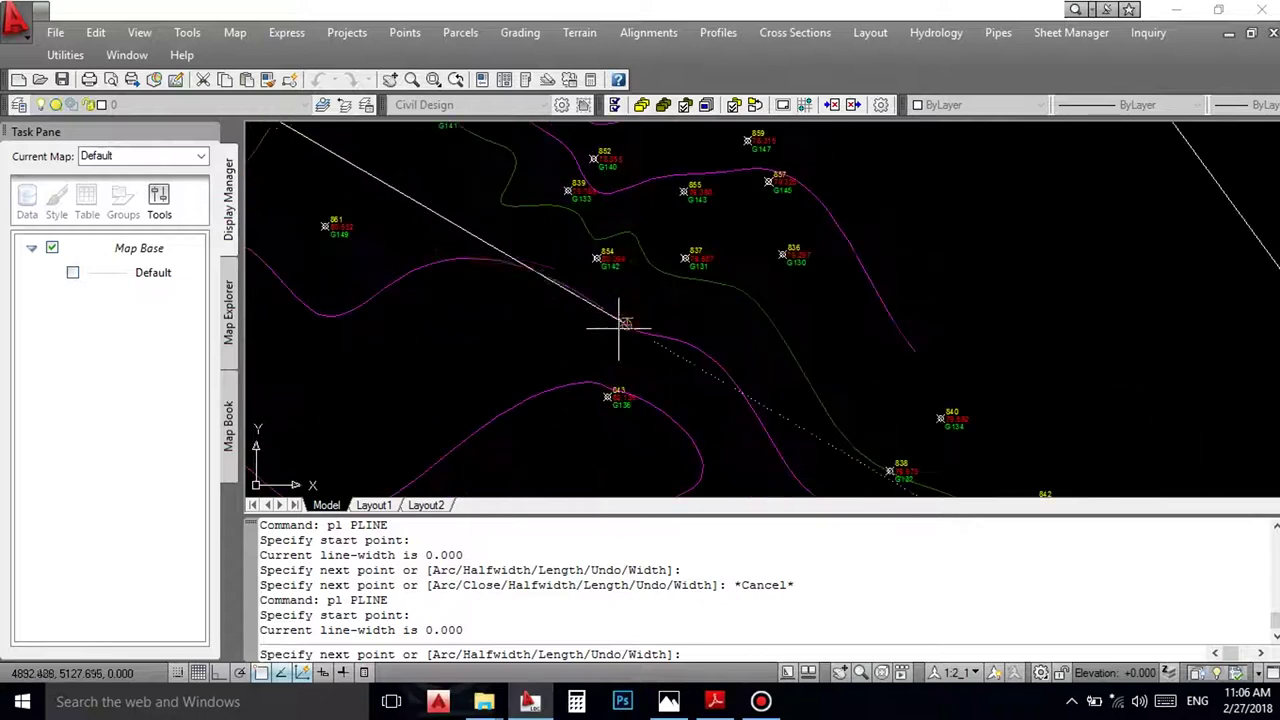
left_click(595, 328)
Step: Add a third vertex and finish the polyline
scroll(600, 318, "down", 5)
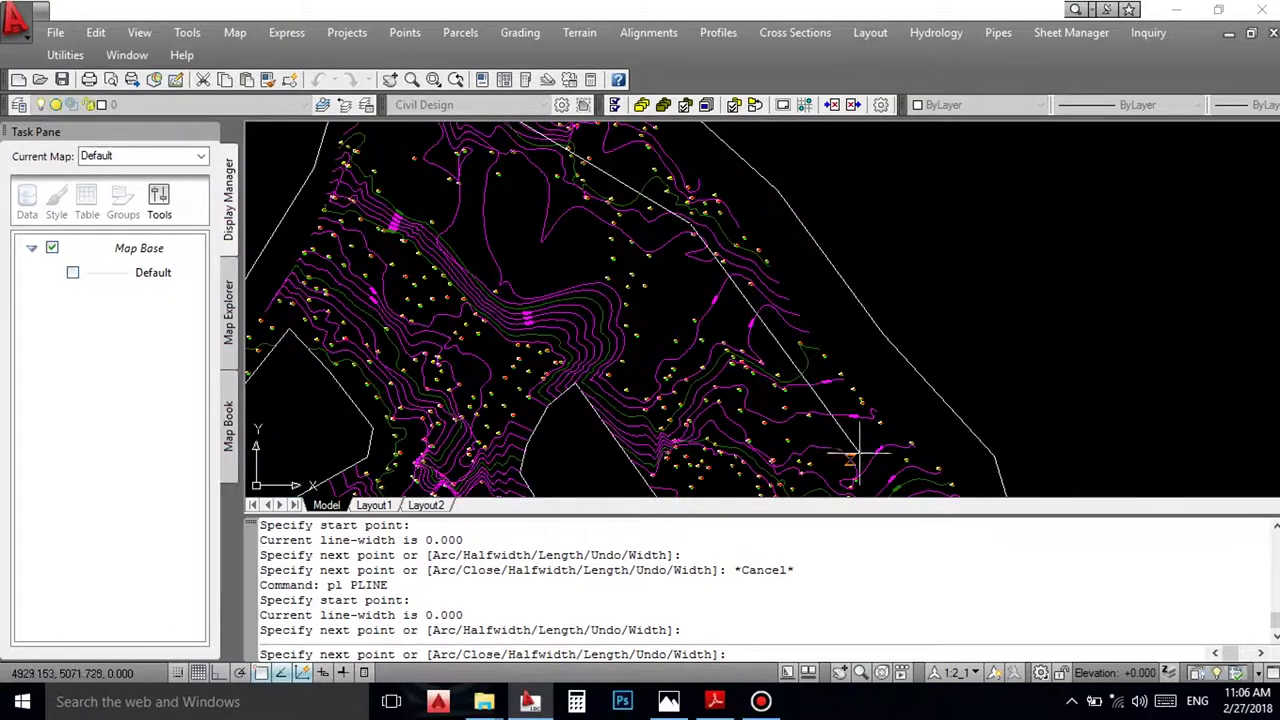
scroll(830, 395, "up", 2)
left_click(826, 402)
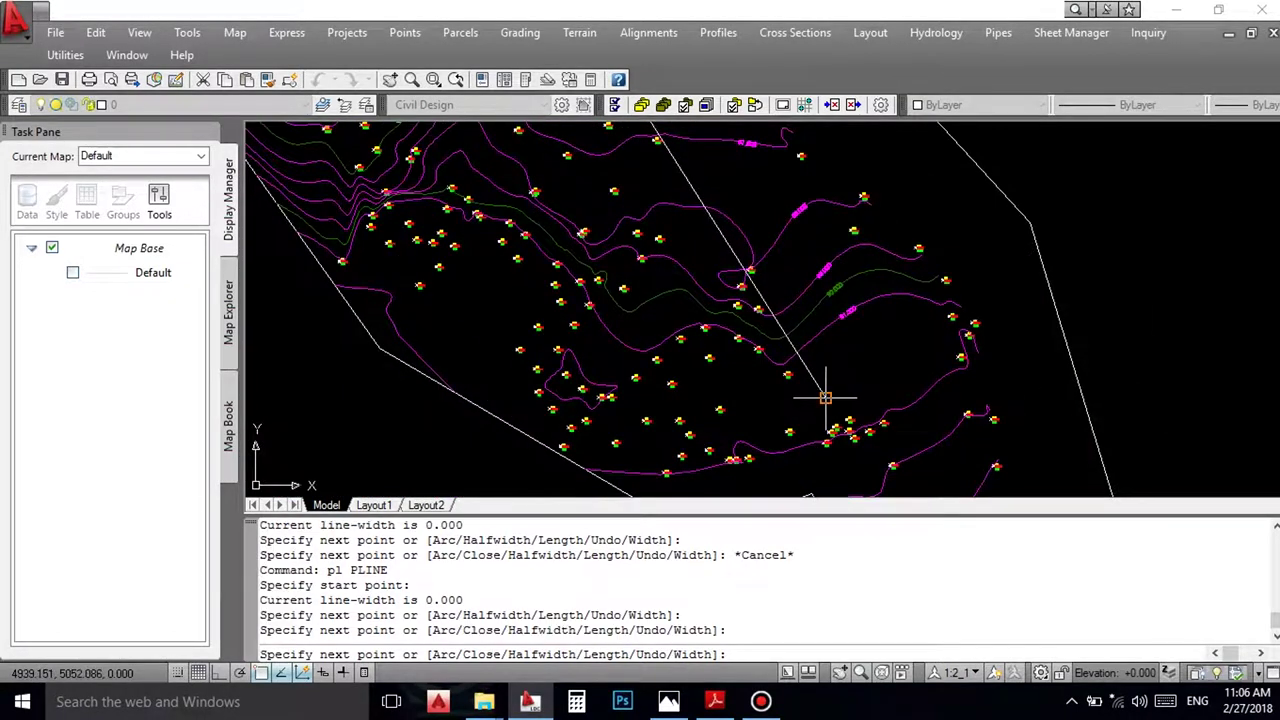
scroll(849, 371, "down", 4)
right_click(847, 185)
left_click(852, 194)
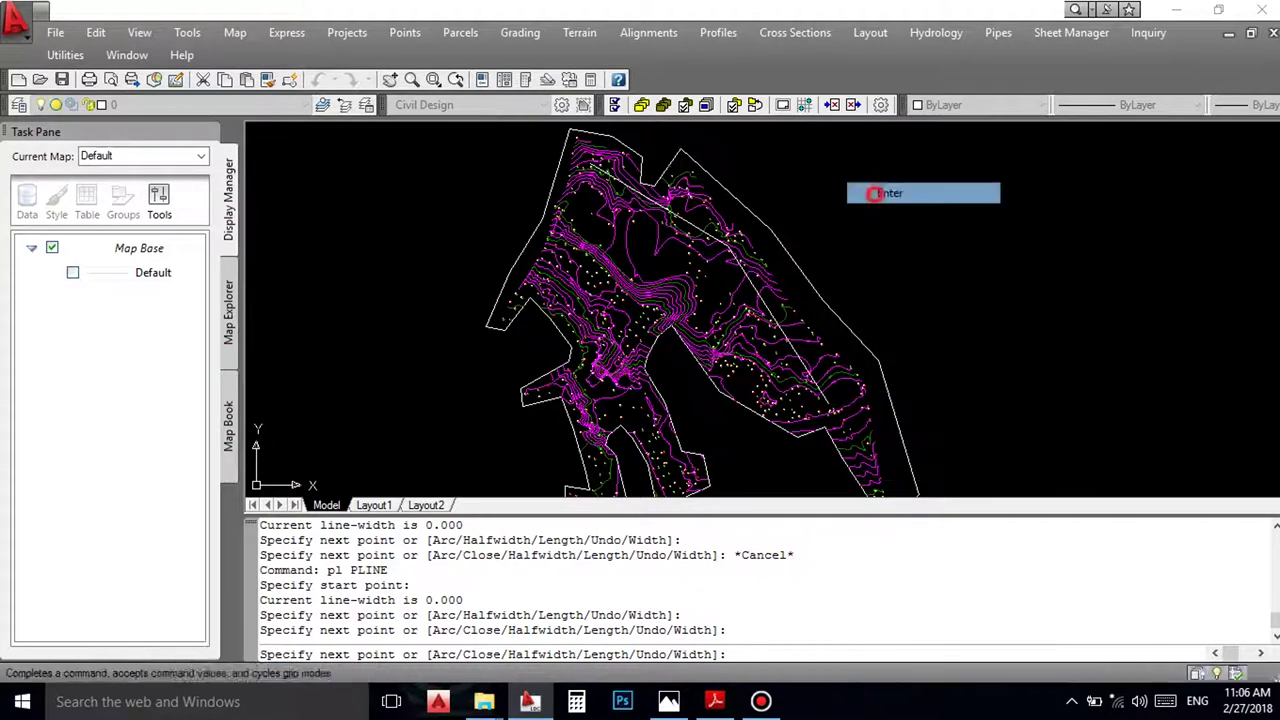
Step: Draw a two-point polyline starting at the white line's end
scroll(848, 350, "up", 4)
right_click(878, 205)
left_click(893, 212)
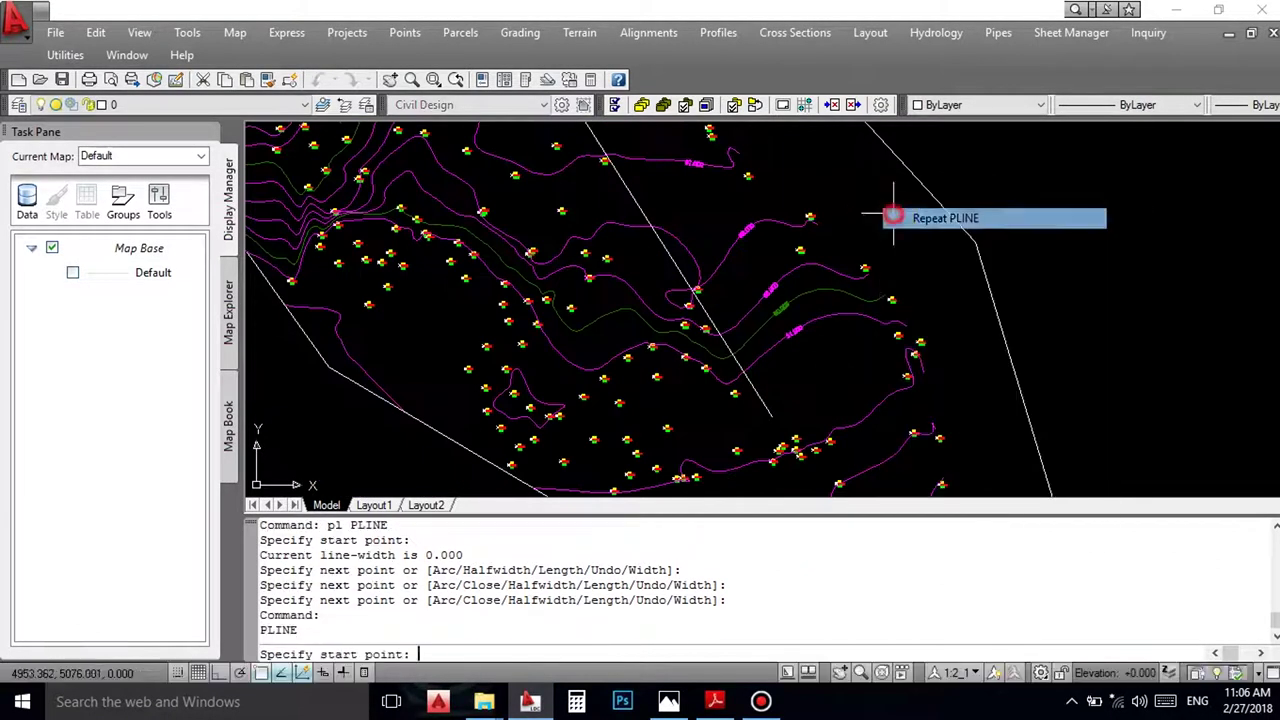
left_click(770, 413)
left_click(873, 340)
right_click(855, 335)
left_click(870, 343)
Step: Stretch the new polyline's start point down-left across the contours
middle_click_drag(859, 387, 894, 309)
left_click(829, 303)
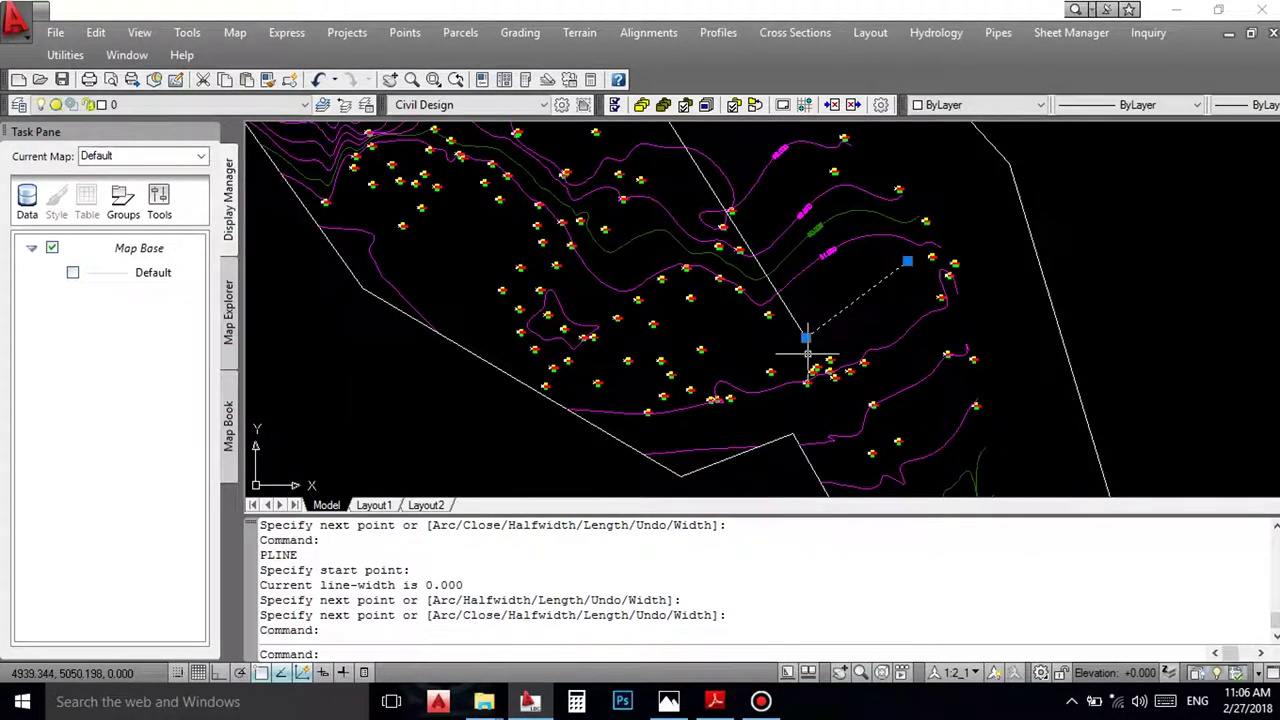
left_click(806, 338)
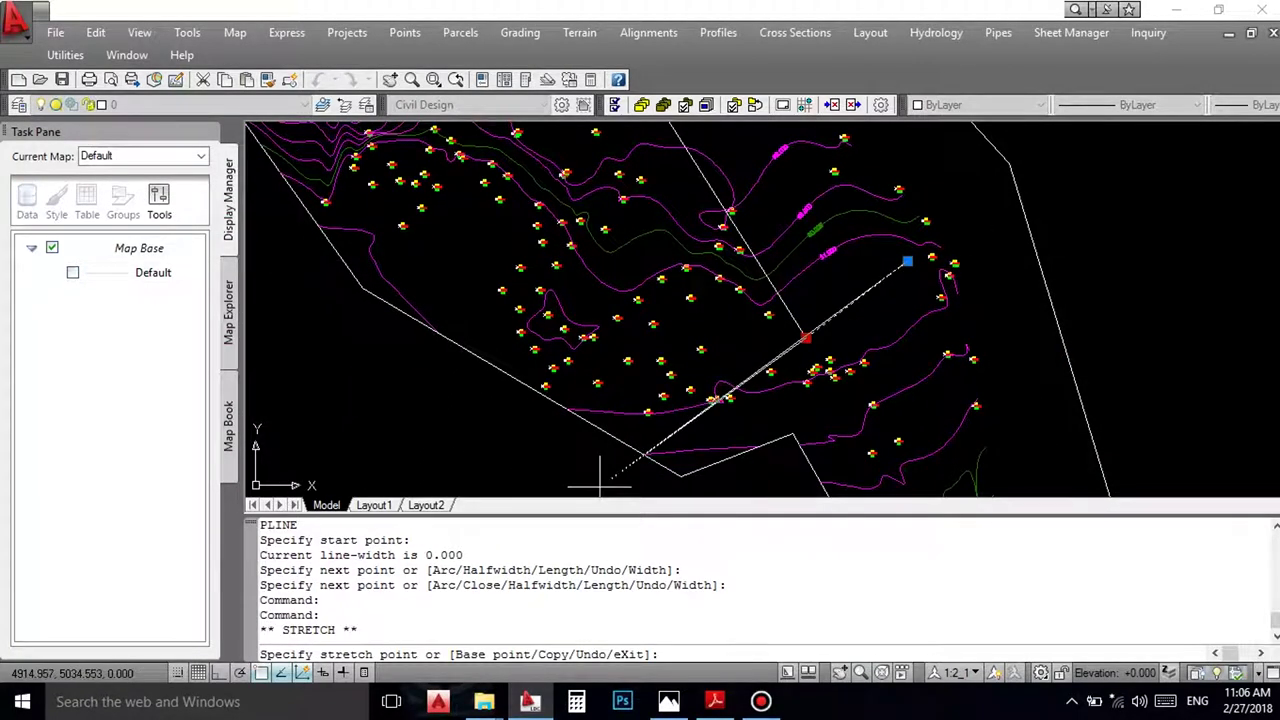
left_click(603, 487)
Step: Make a parallel copy of the crossing polyline at an offset distance of 8
key("Escape")
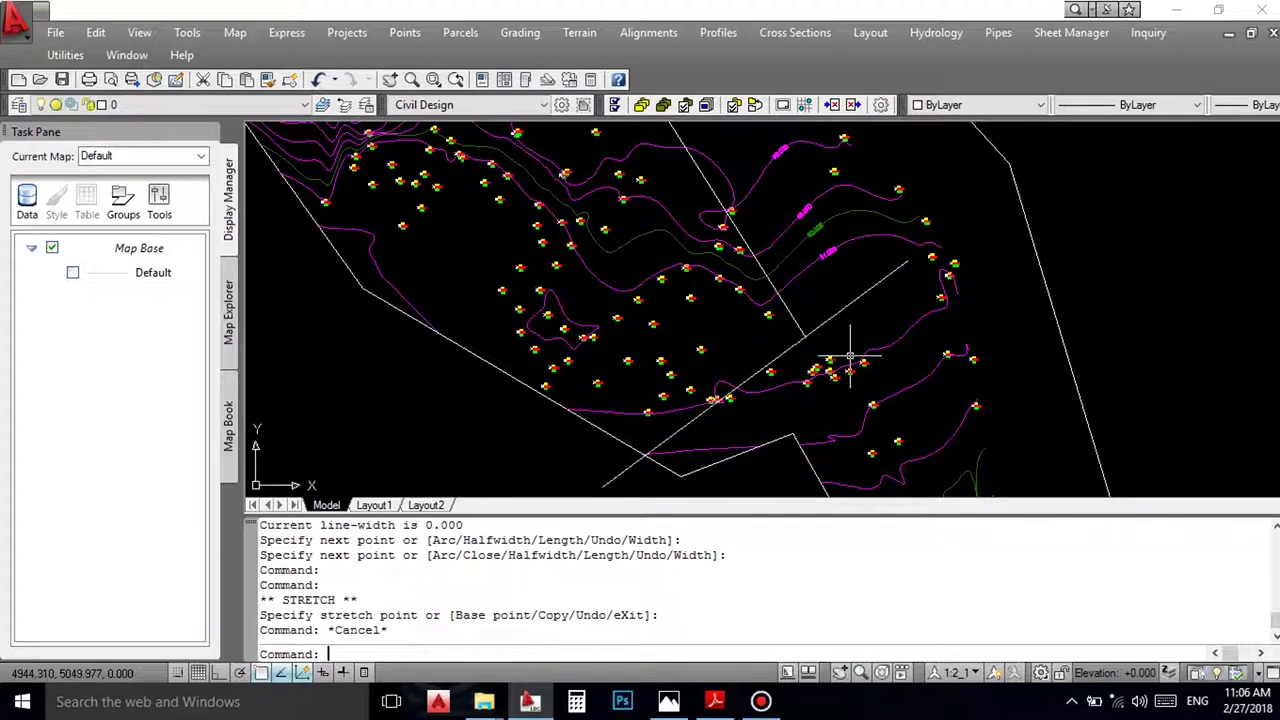
key("Return")
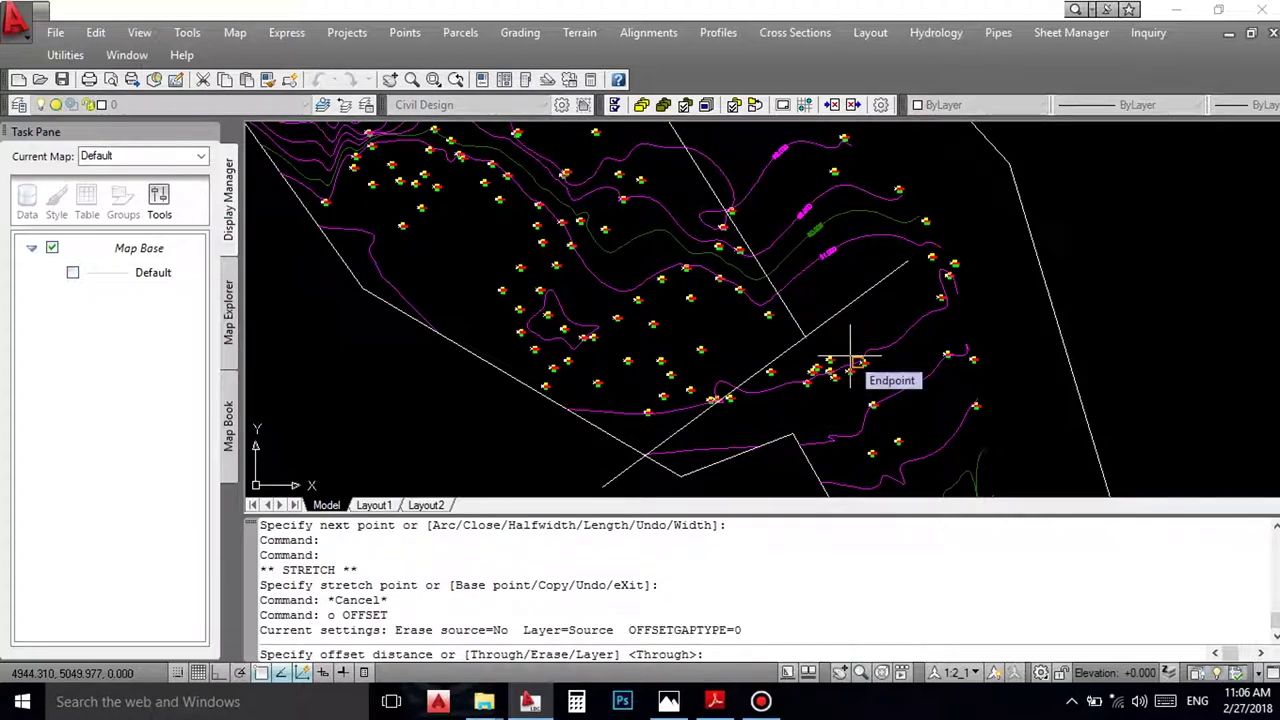
type("8")
key("Return")
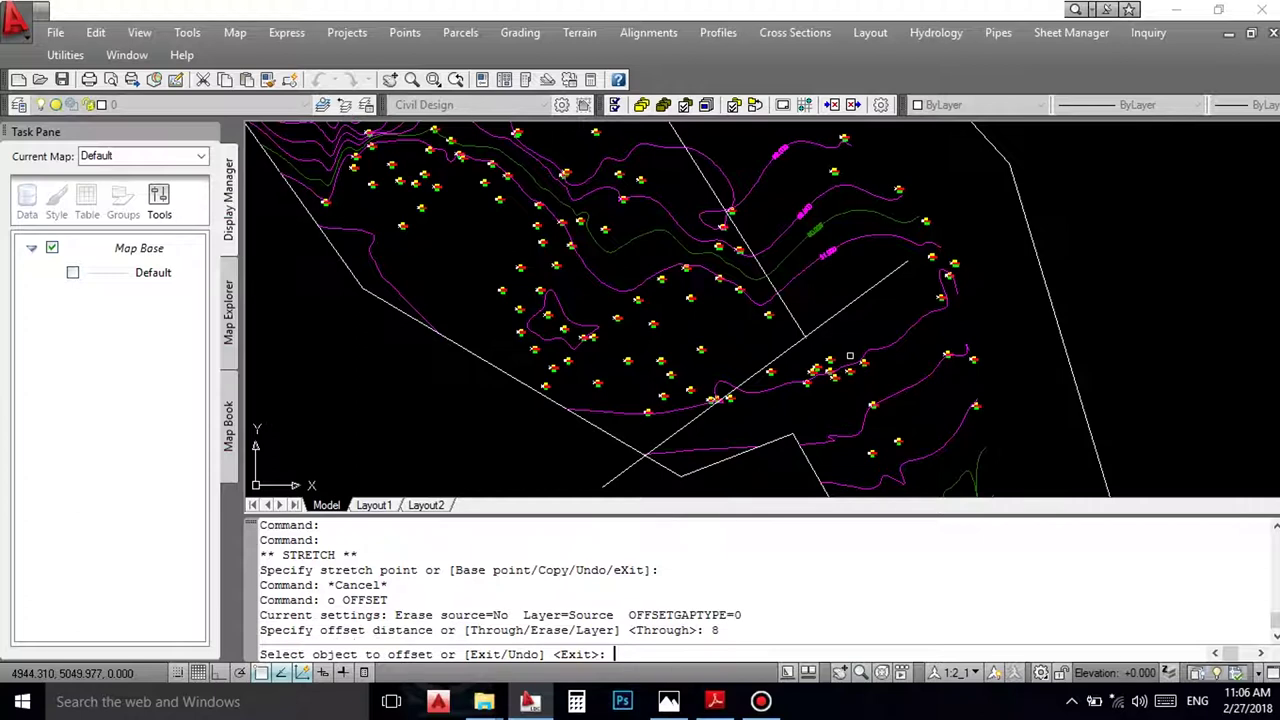
left_click(850, 304)
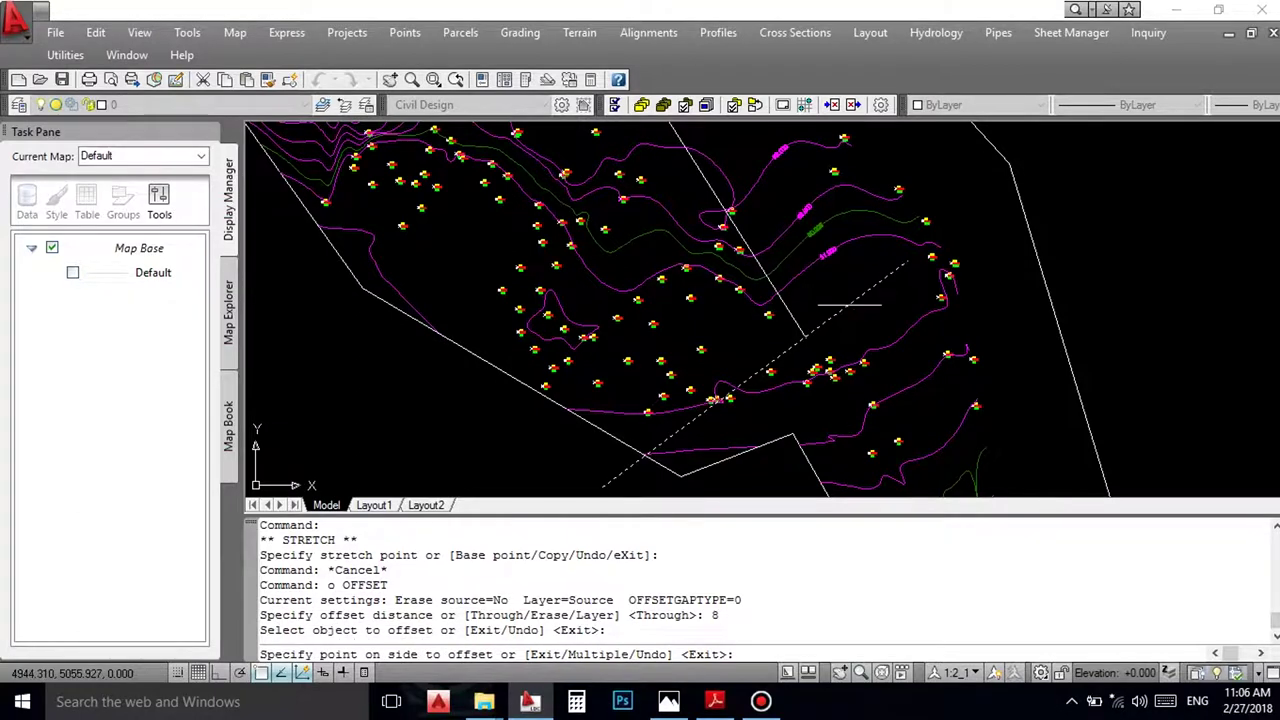
left_click(876, 349)
scroll(876, 349, "down", 5)
key("Return")
scroll(985, 465, "down", 2)
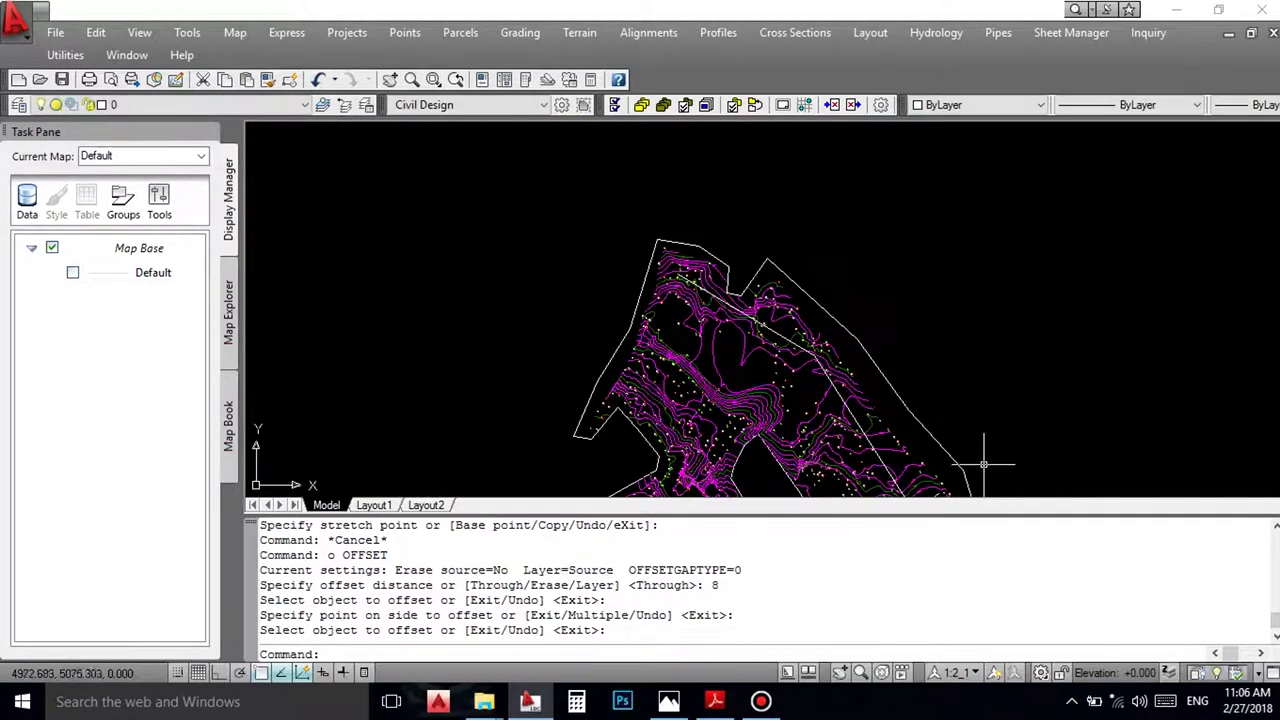
scroll(749, 301, "up", 3)
Step: Draw a two-point line crossing the alignment near its northwest end
type("l")
key("Return")
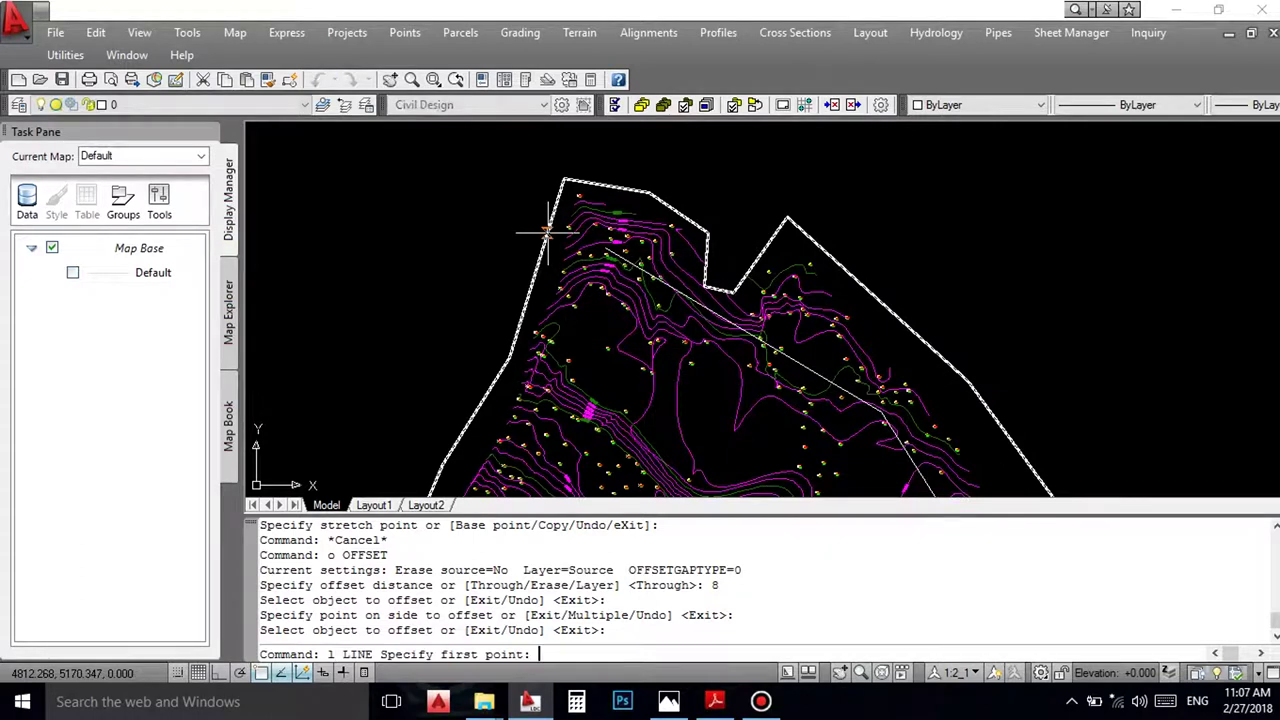
scroll(548, 228, "up", 3)
left_click(636, 259)
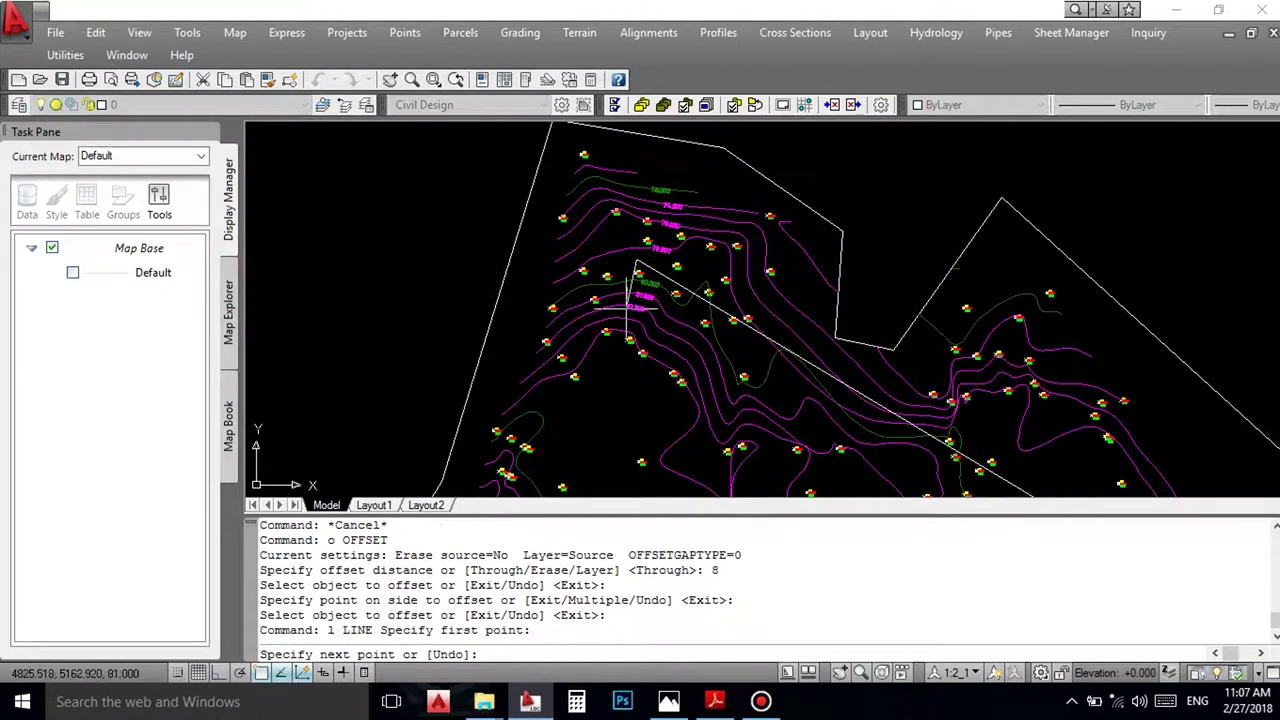
left_click(569, 434)
right_click(571, 400)
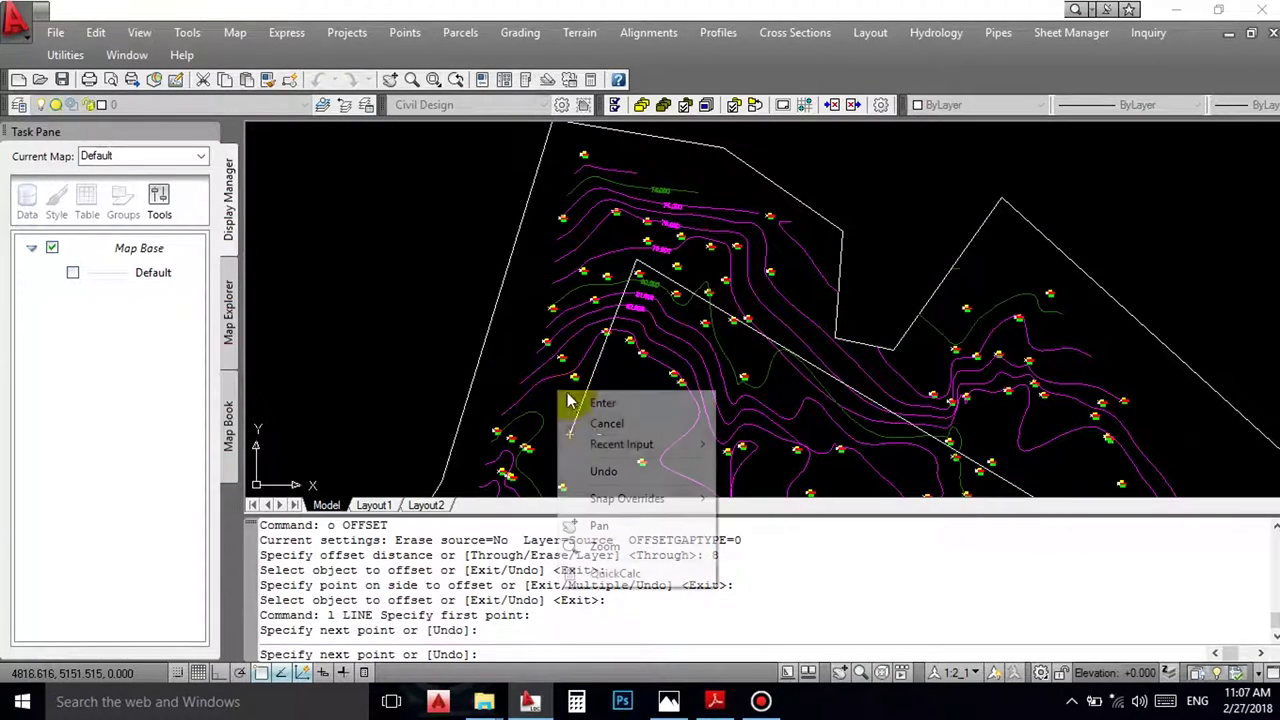
left_click(586, 412)
Step: Stretch the line's top end upward across the contours
left_click(595, 366)
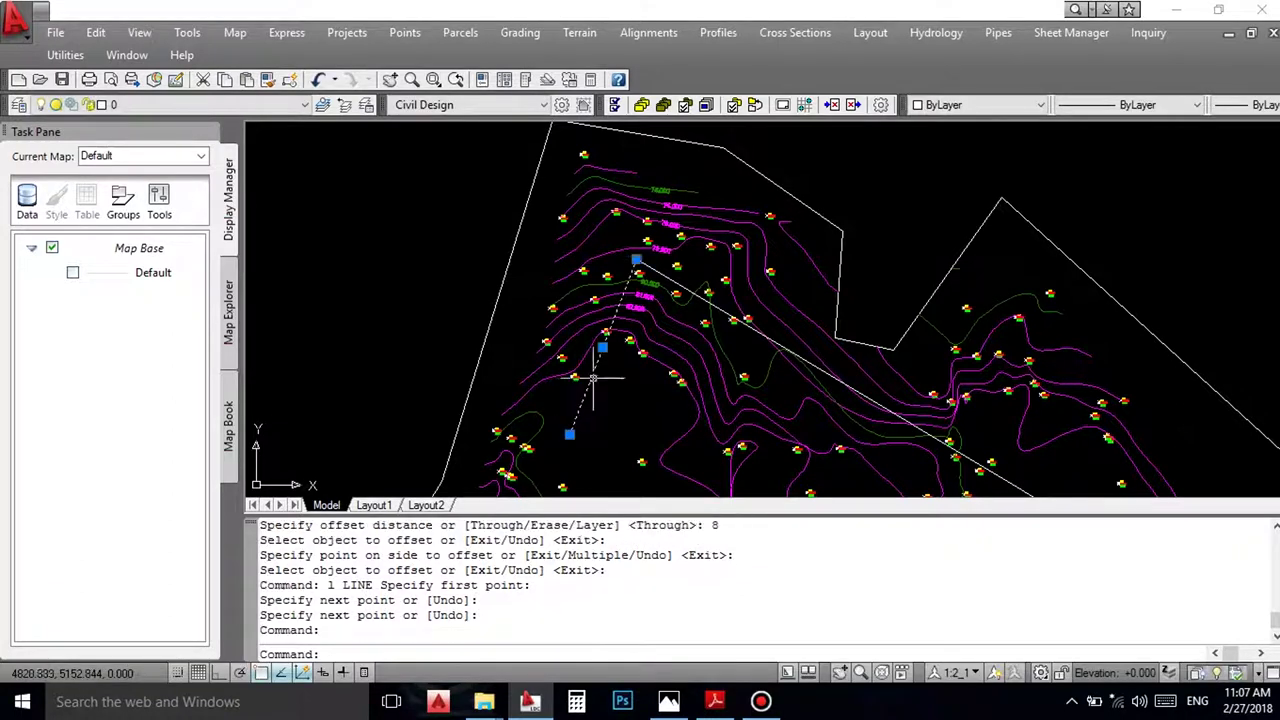
left_click(636, 259)
left_click(669, 162)
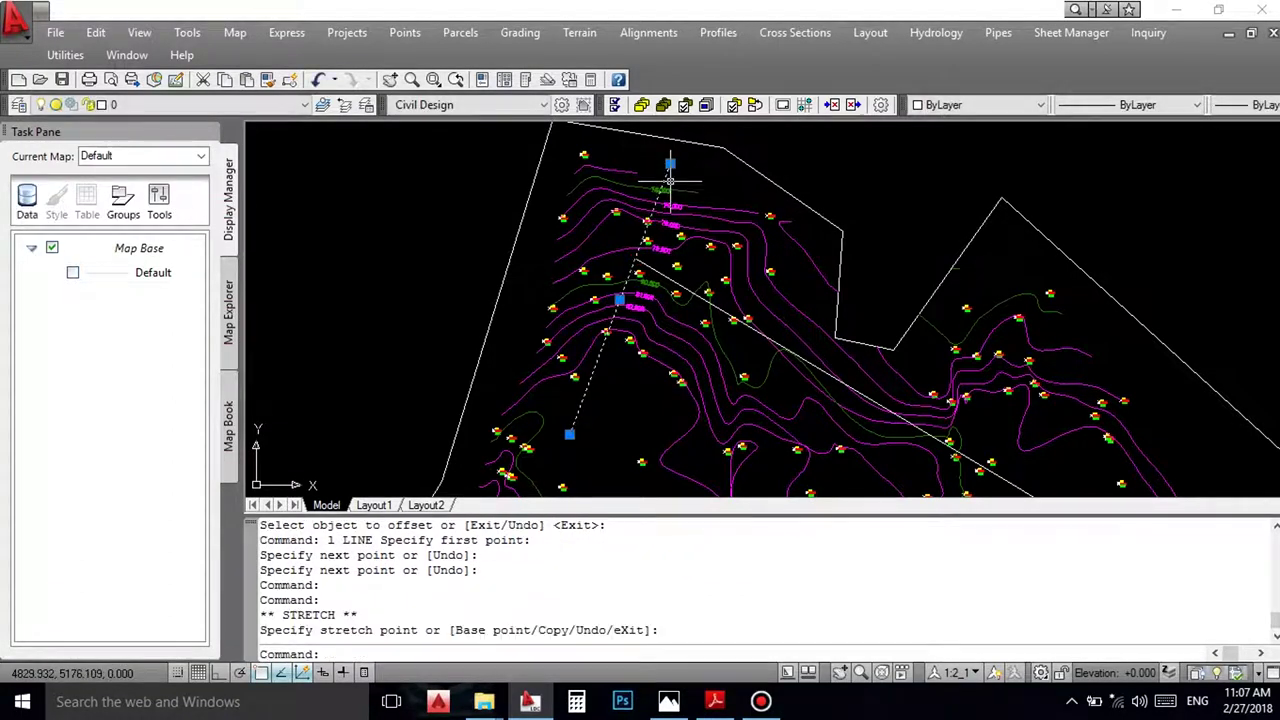
key("Escape")
Step: Offset the new line 8 units to one side
key("Return")
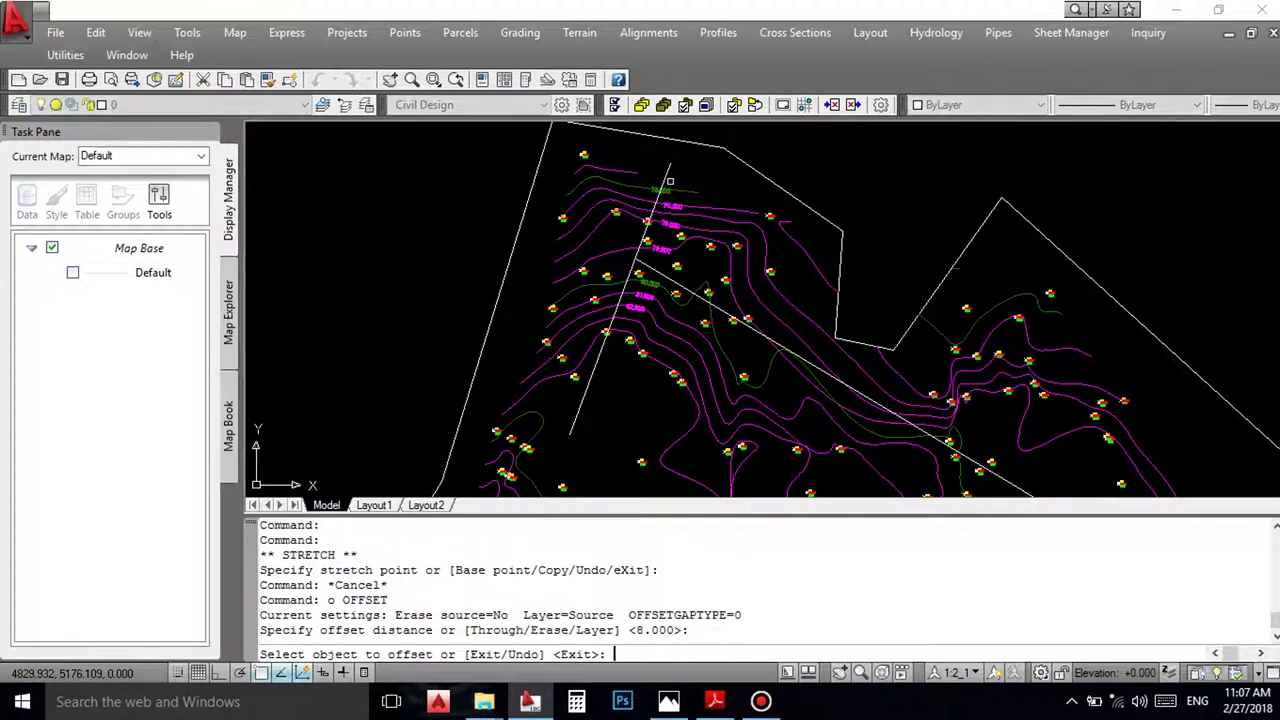
left_click(665, 183)
left_click(612, 175)
scroll(612, 175, "down", 4)
right_click(857, 158)
left_click(887, 187)
scroll(934, 414, "up", 3)
scroll(686, 314, "down", 2)
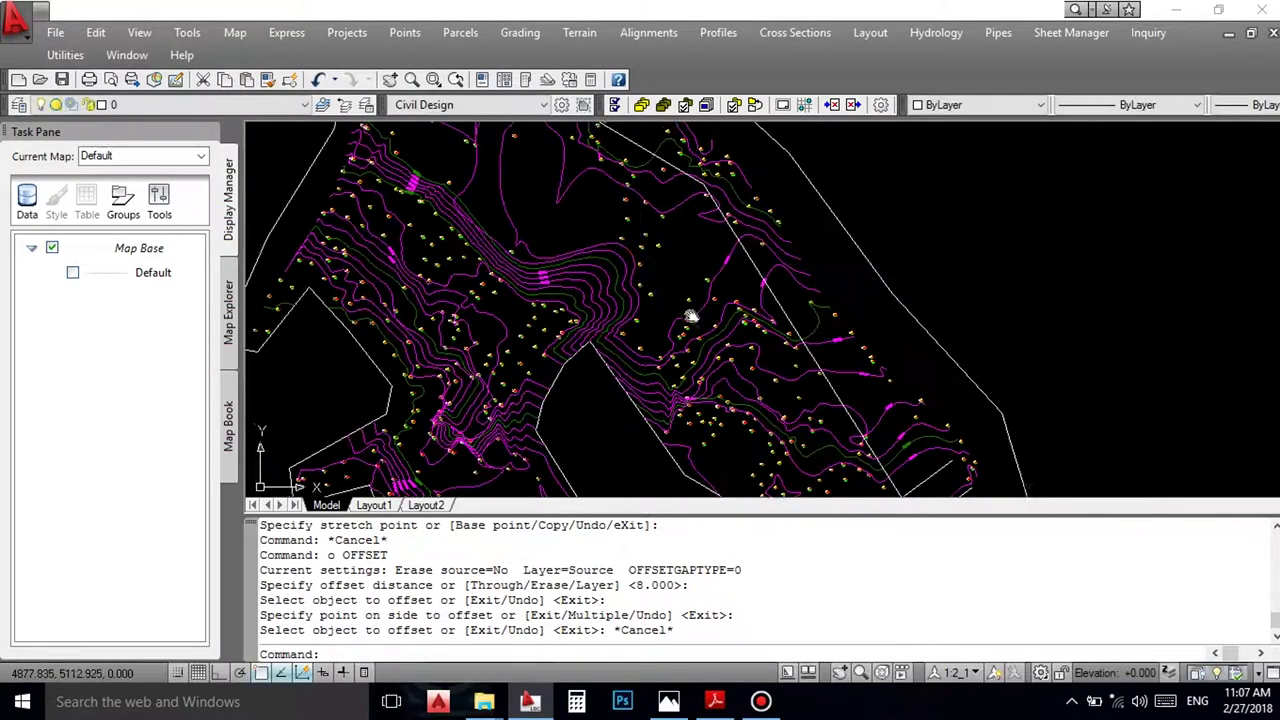
scroll(527, 155, "up", 2)
scroll(527, 155, "down", 4)
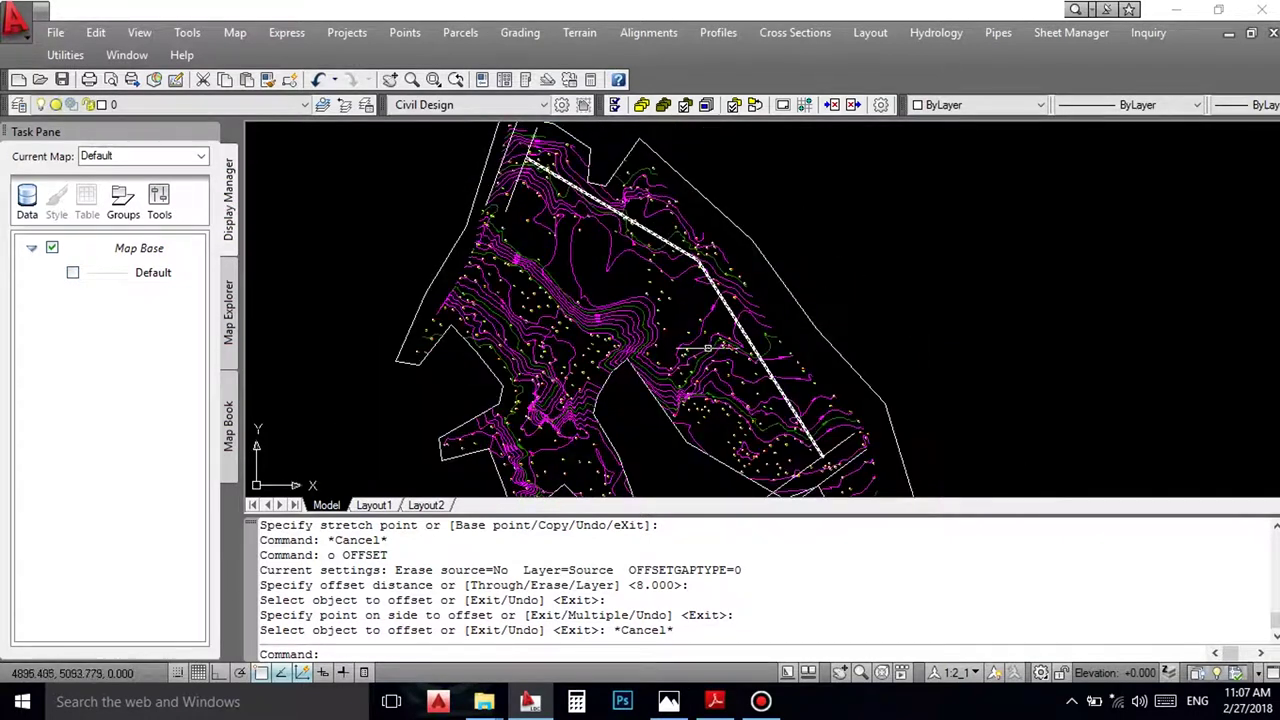
middle_click_drag(815, 404, 789, 378)
scroll(800, 362, "up", 2)
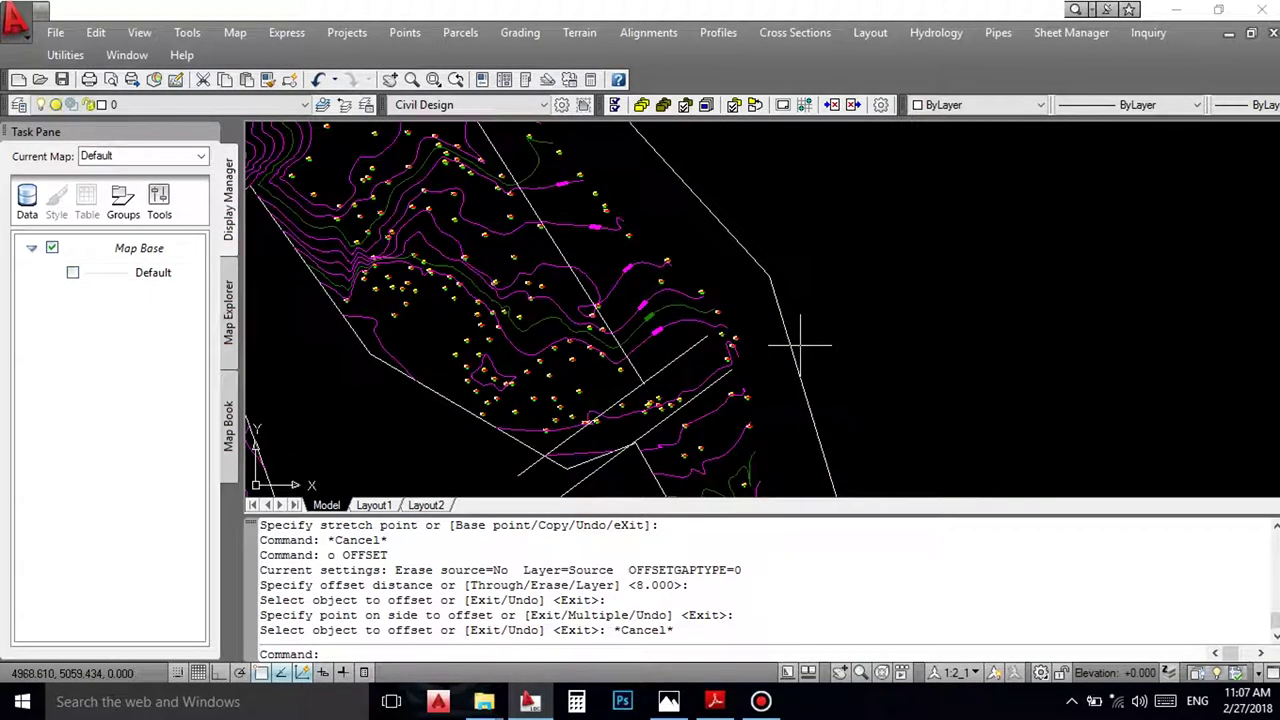
scroll(656, 286, "down", 2)
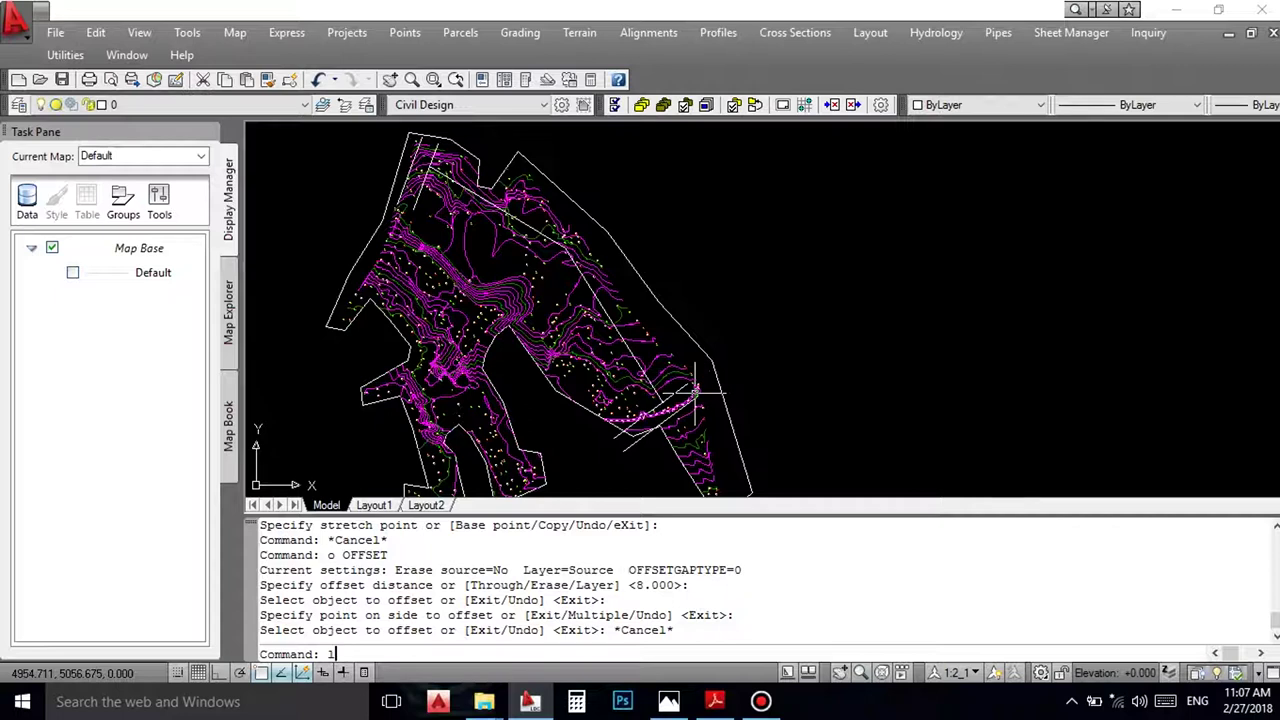
Step: Draw a short temporary line near the right boundary
key("Return")
scroll(695, 360, "up", 2)
left_click(780, 396)
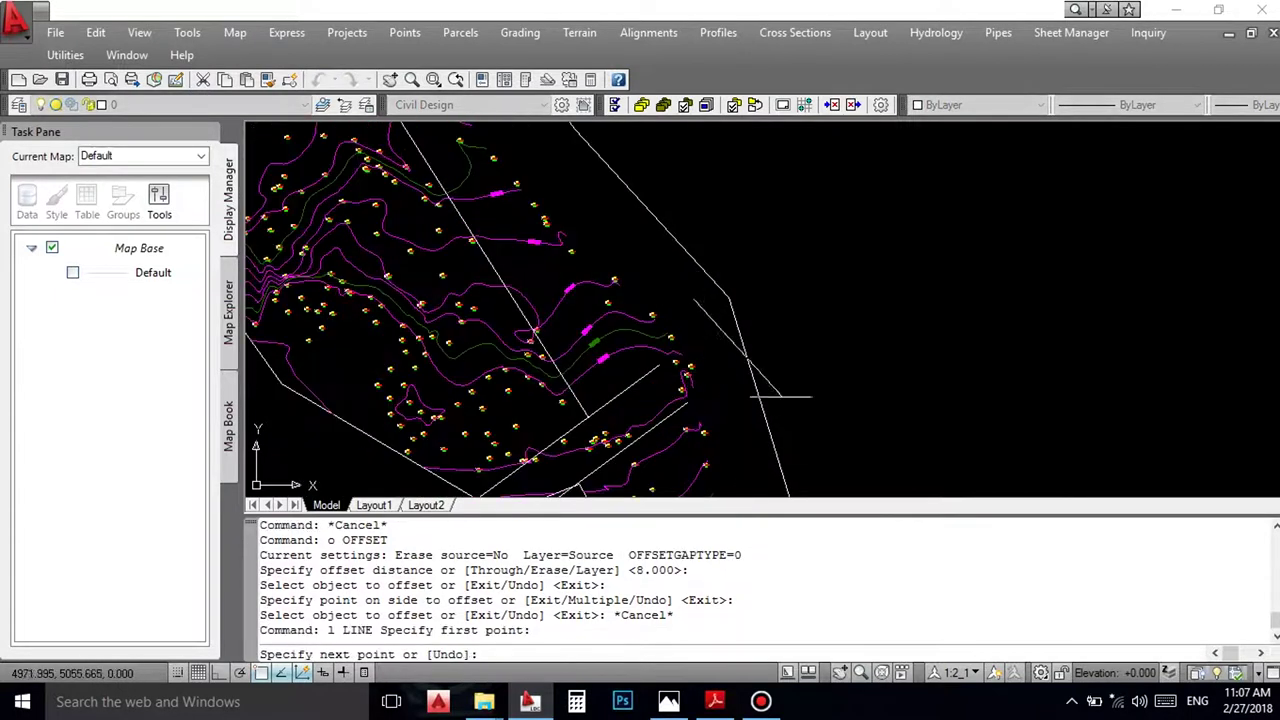
left_click(796, 428)
right_click(795, 428)
right_click(821, 328)
left_click(843, 333)
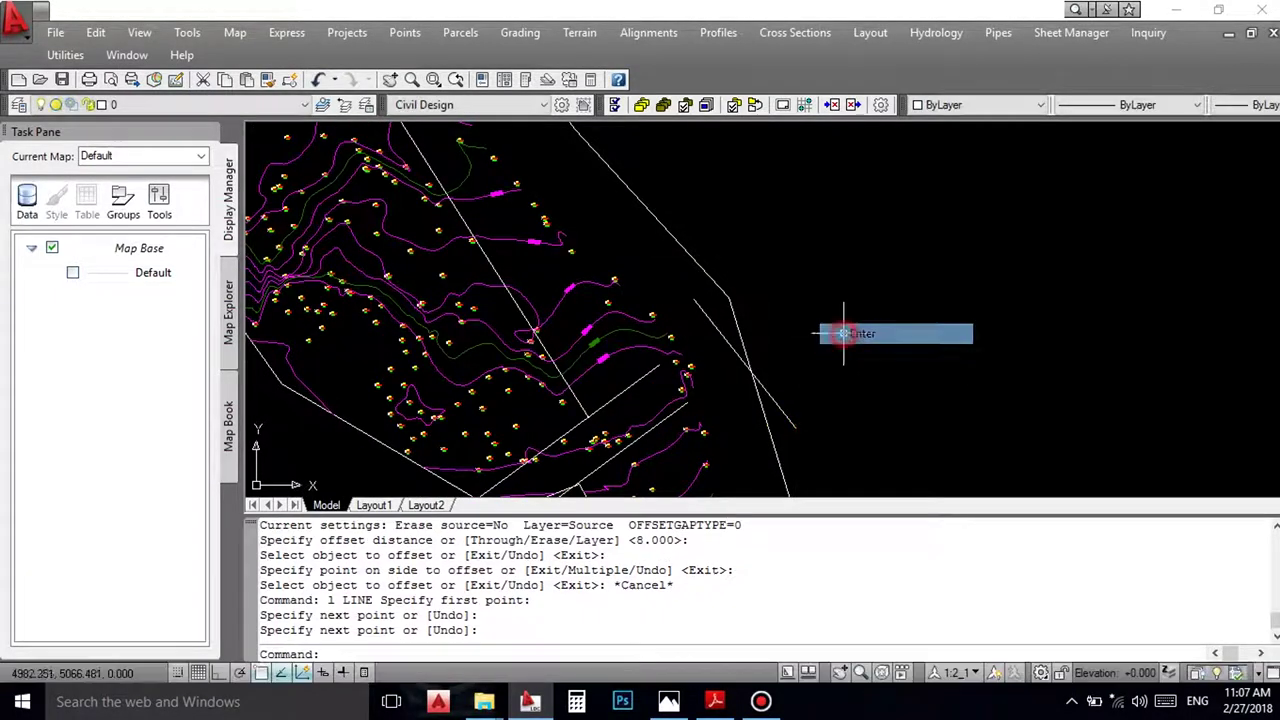
Step: Extend the two short white lines up to the temporary line using EXTEND
type("ex")
key("Return")
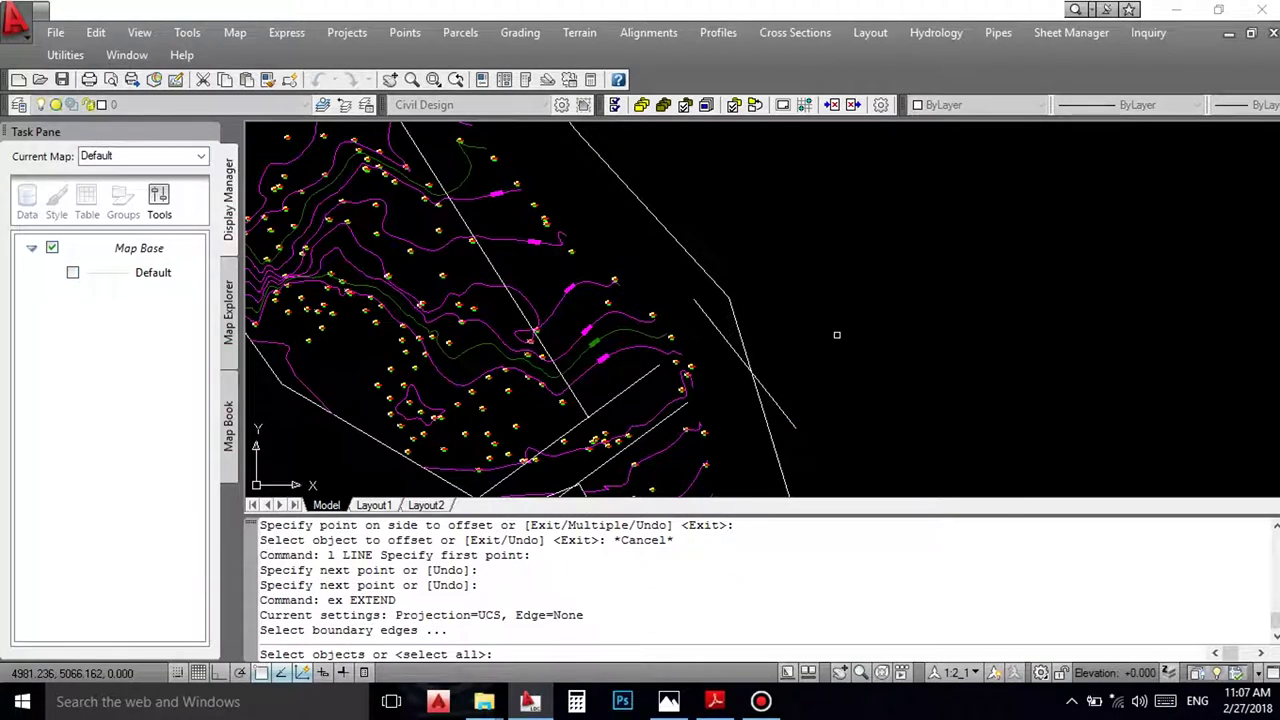
left_click(745, 364)
key("Return")
left_click(652, 370)
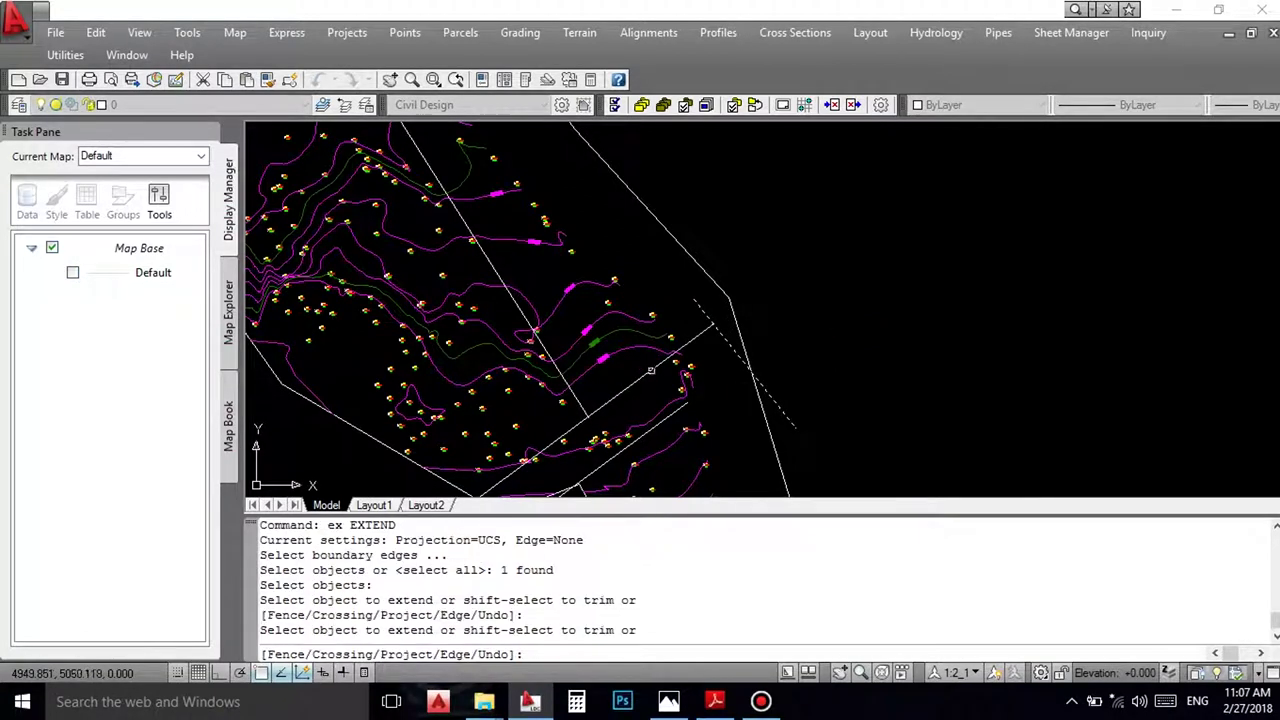
left_click(668, 410)
right_click(812, 262)
left_click(830, 277)
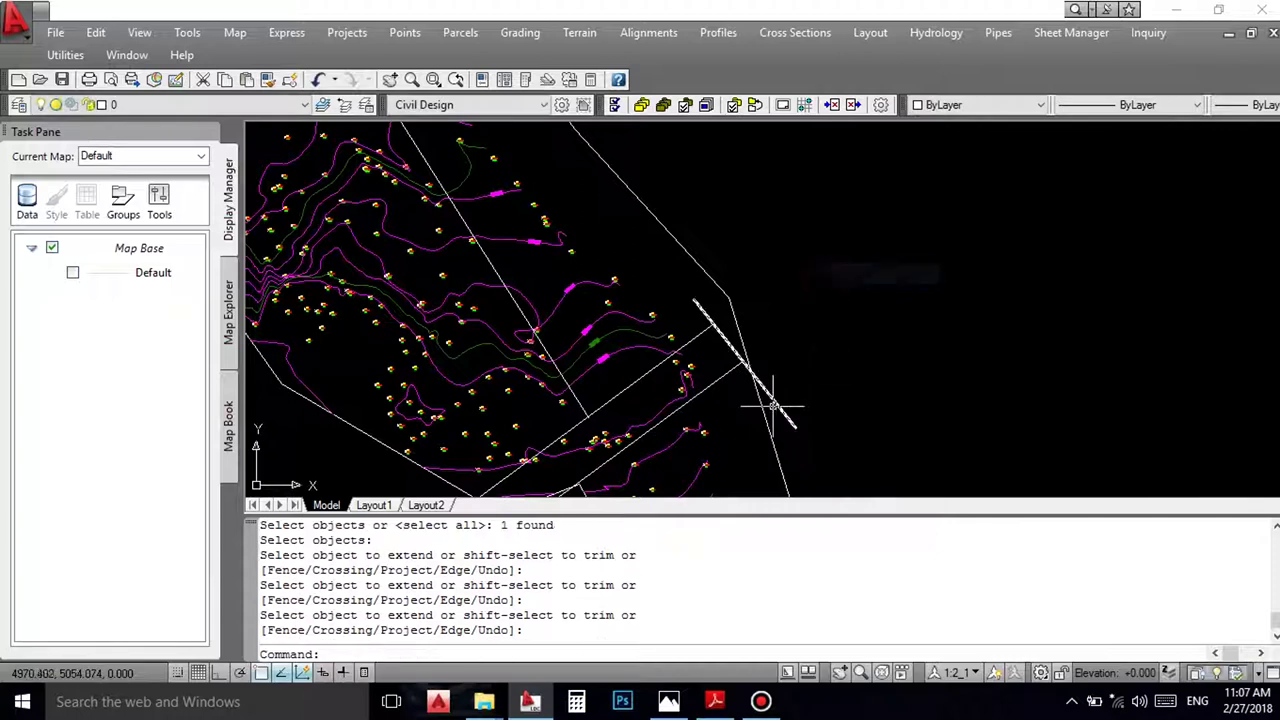
Step: Delete the short diagonal line near the right boundary and select the dashed road line
left_click(766, 393)
key("Delete")
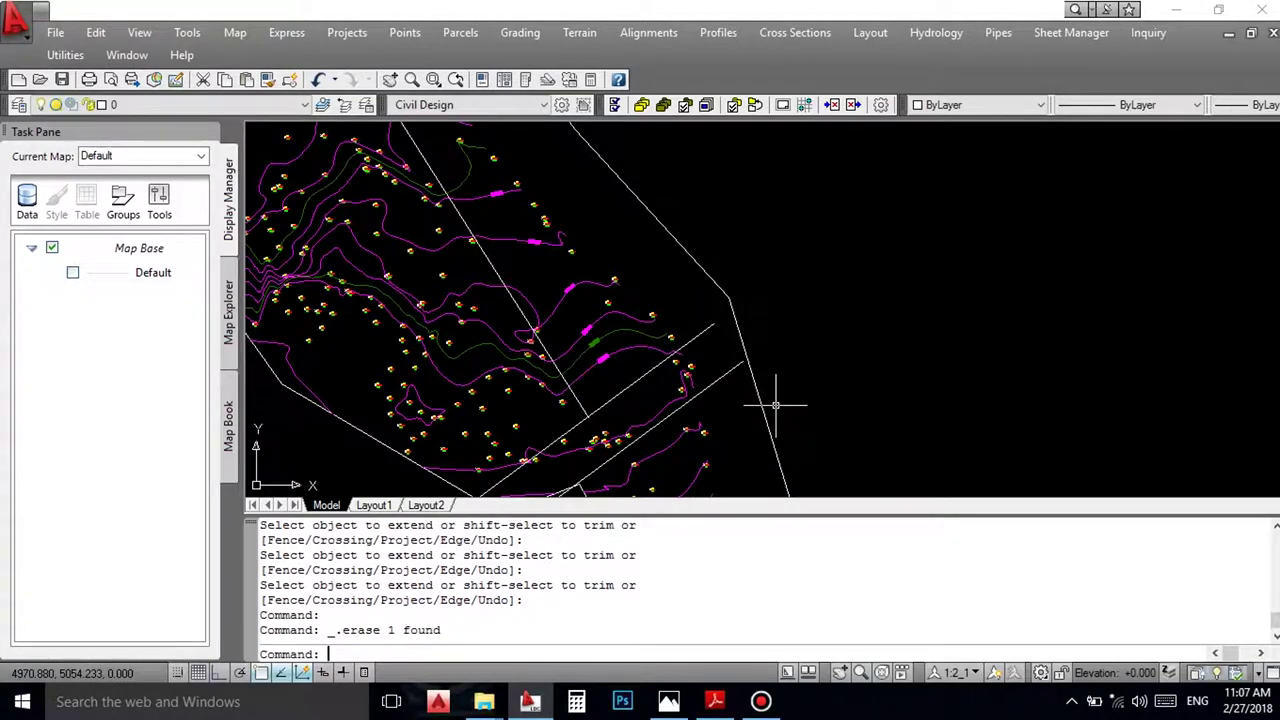
scroll(775, 405, "down", 5)
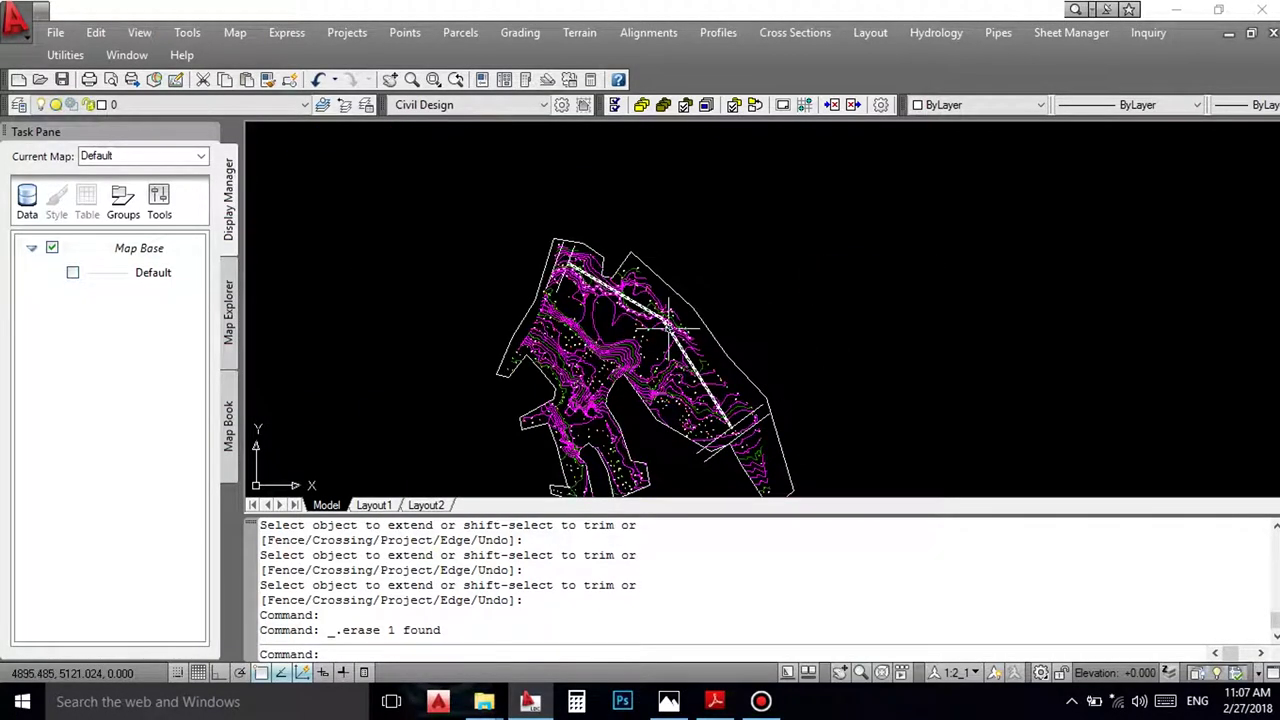
scroll(668, 325, "up", 4)
left_click(614, 296)
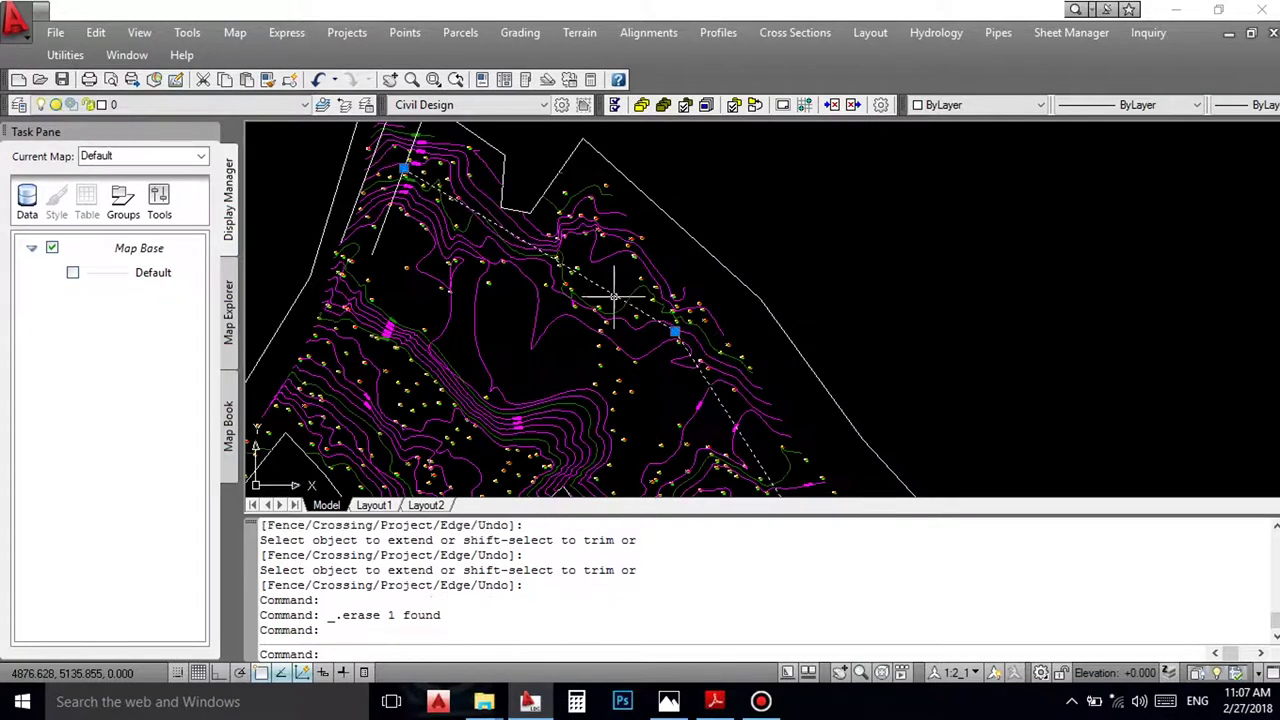
key("Escape")
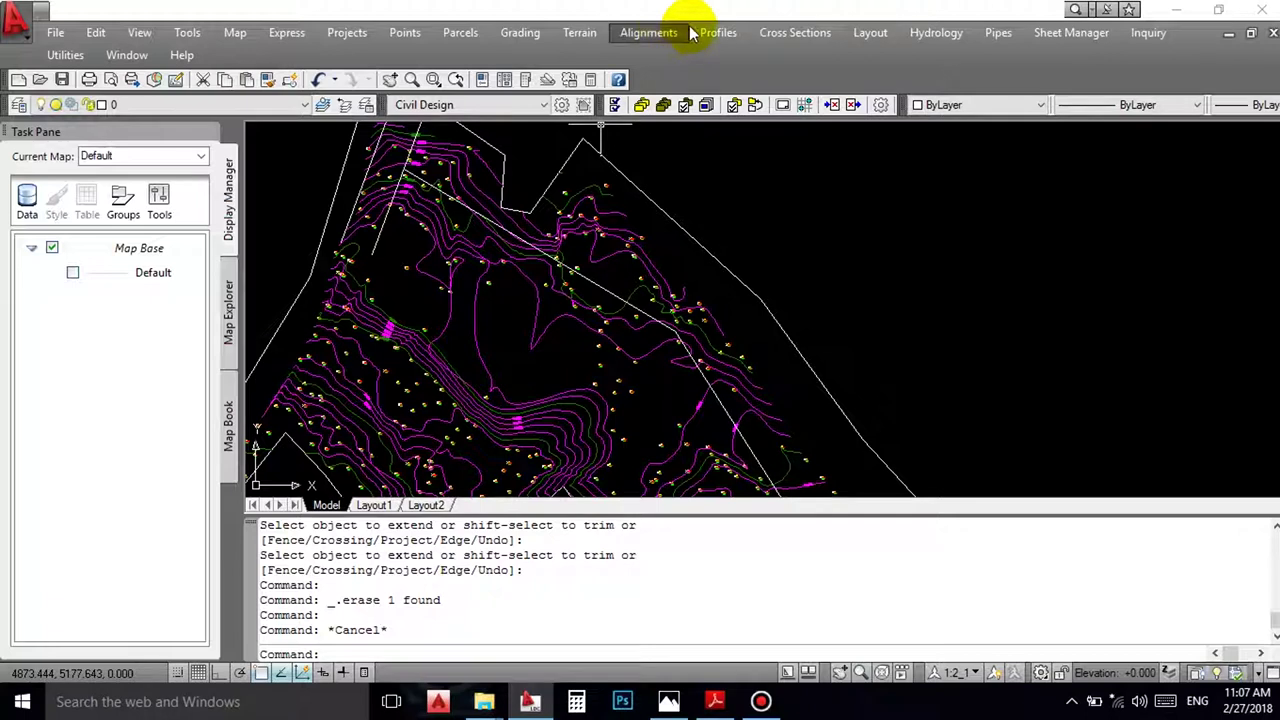
type("f")
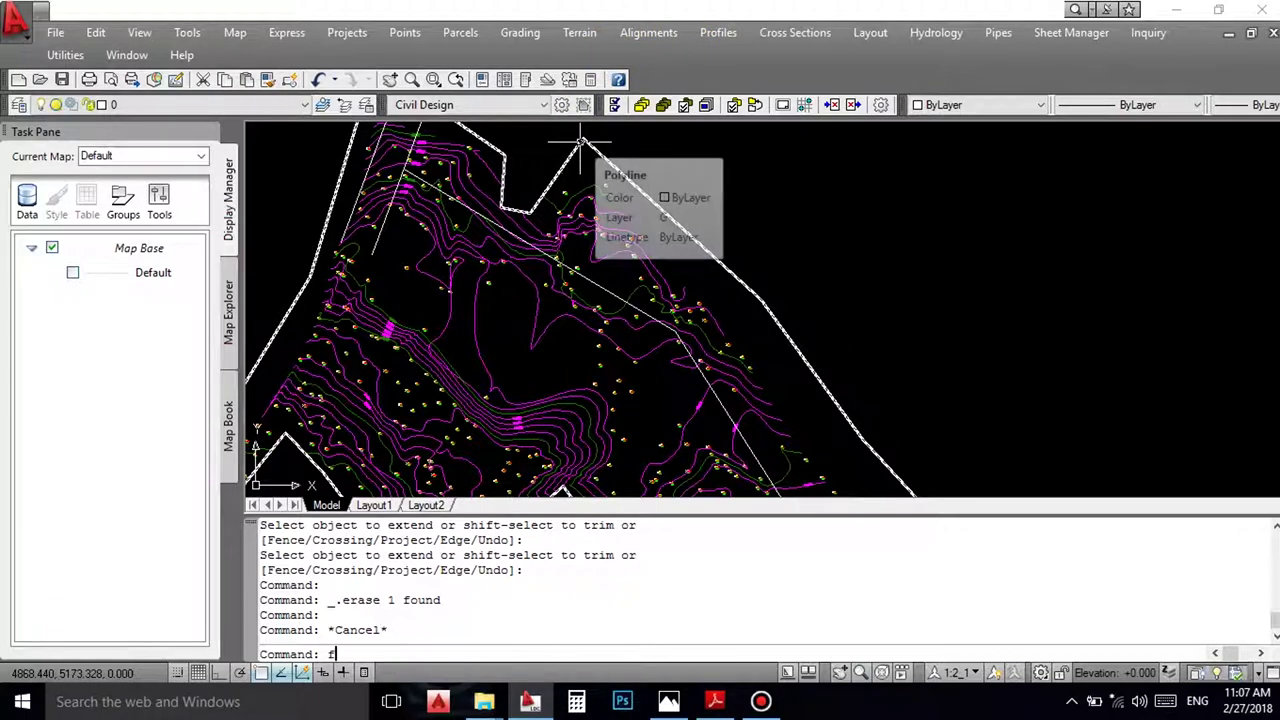
key("Return")
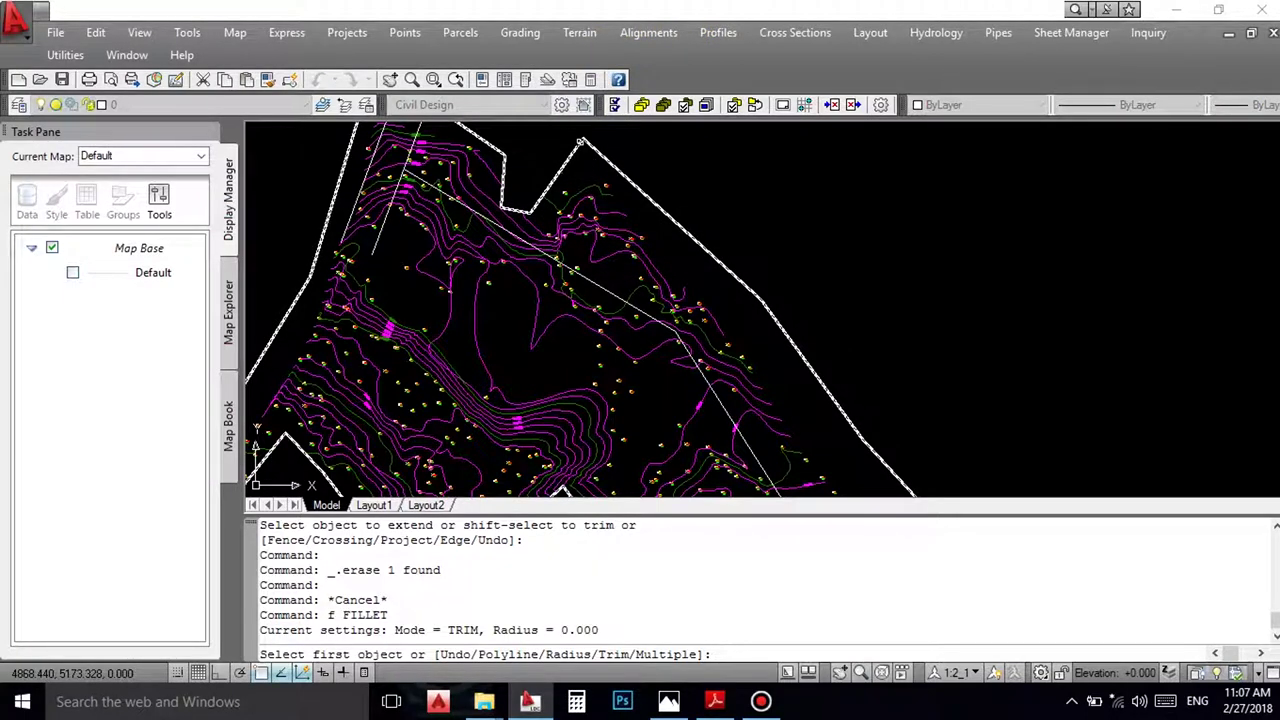
type("r")
key("Return")
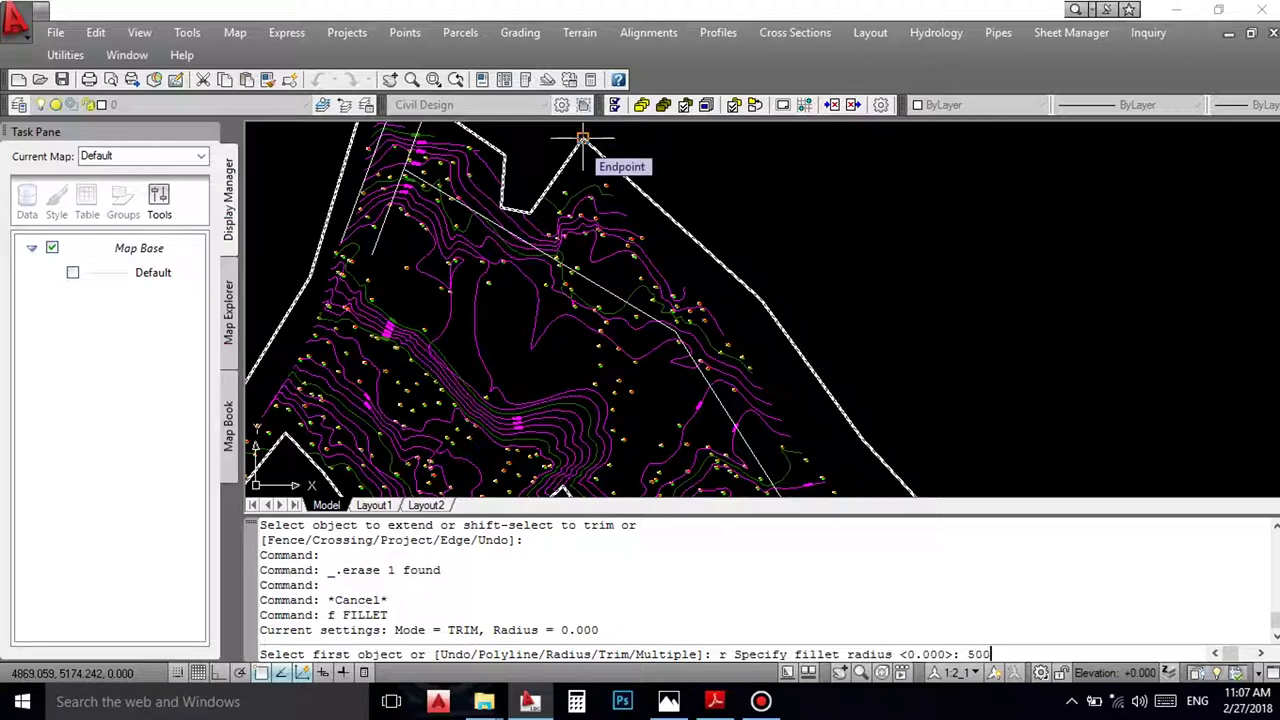
key("Return")
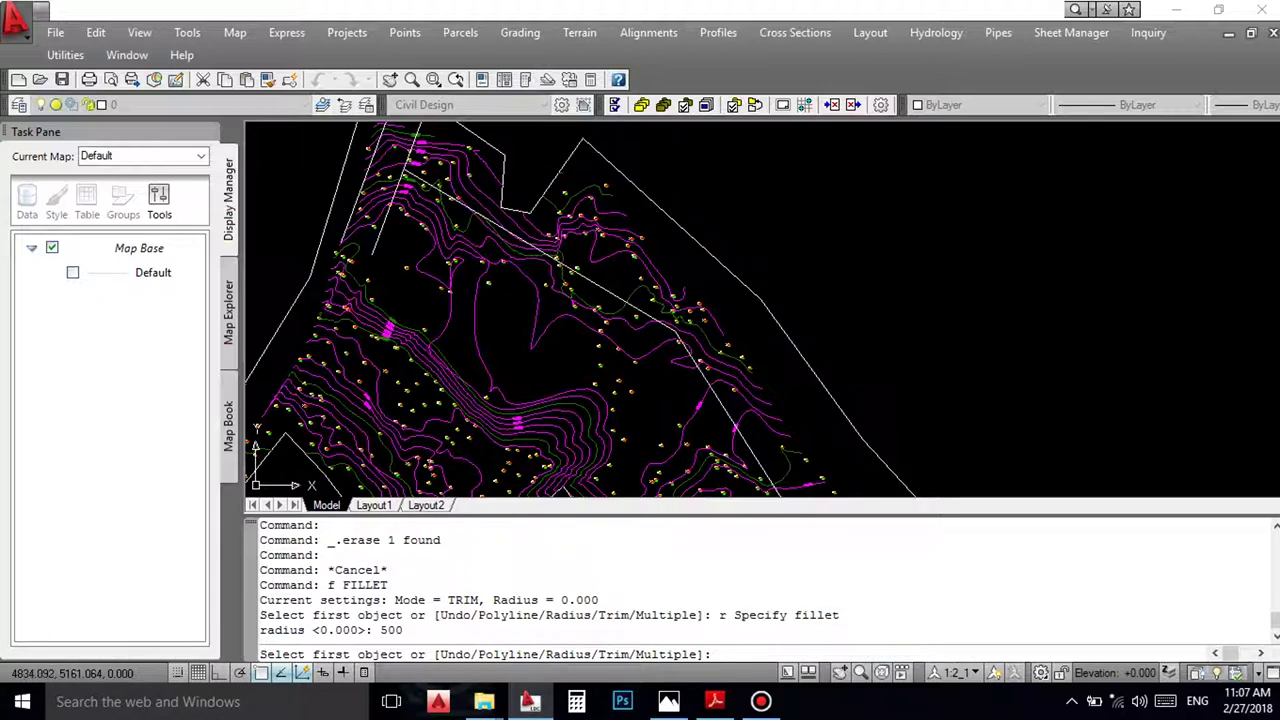
left_click(515, 180)
left_click(530, 243)
scroll(440, 195, "down", 3)
scroll(576, 340, "up", 3)
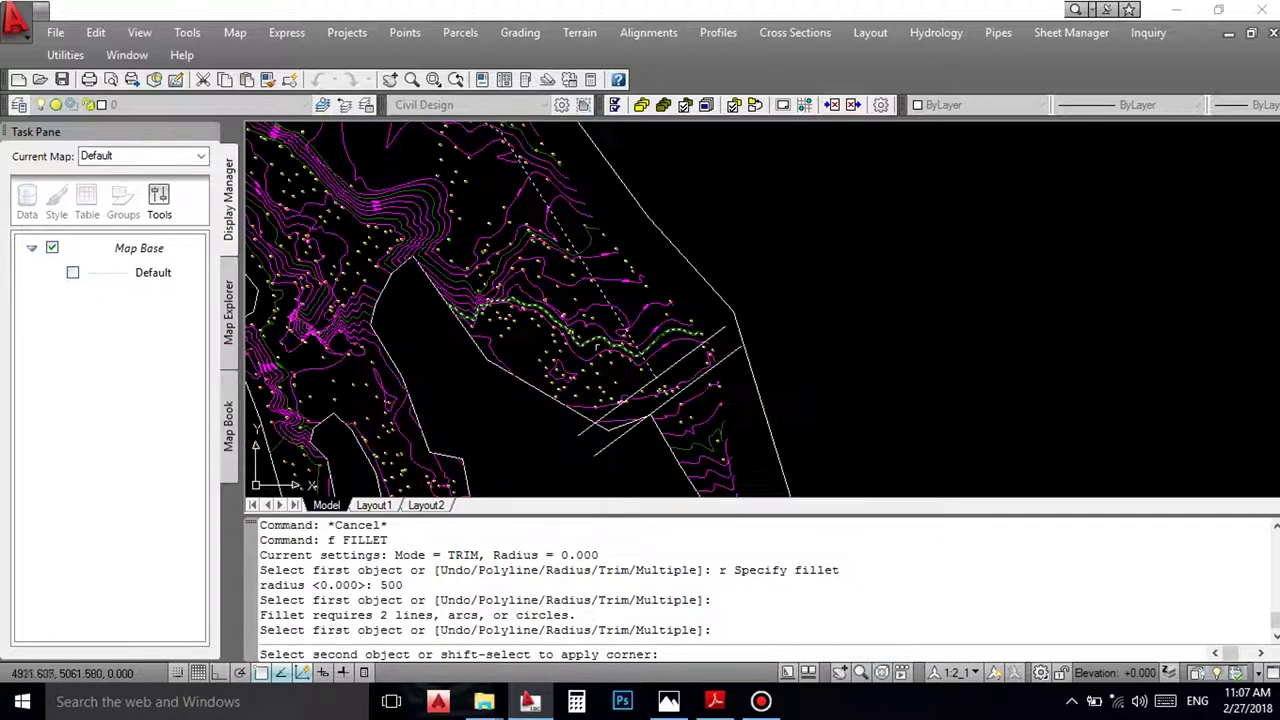
left_click(629, 334)
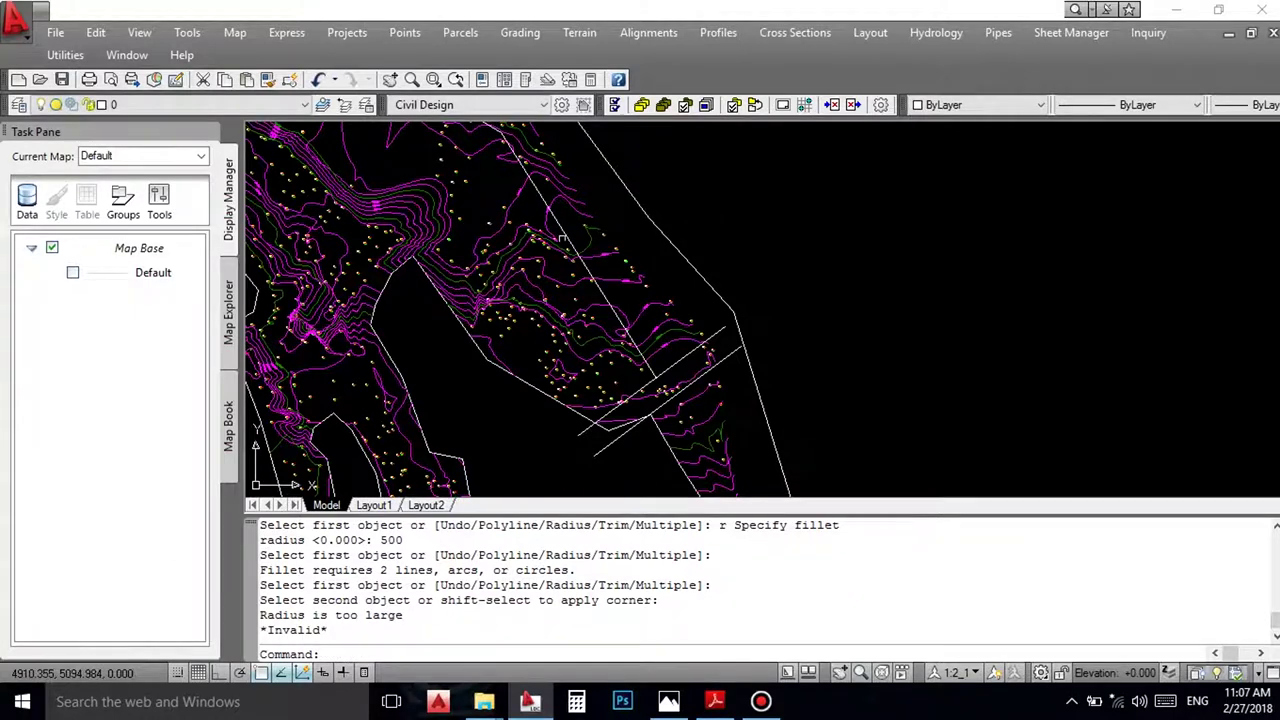
scroll(530, 212, "up", 5)
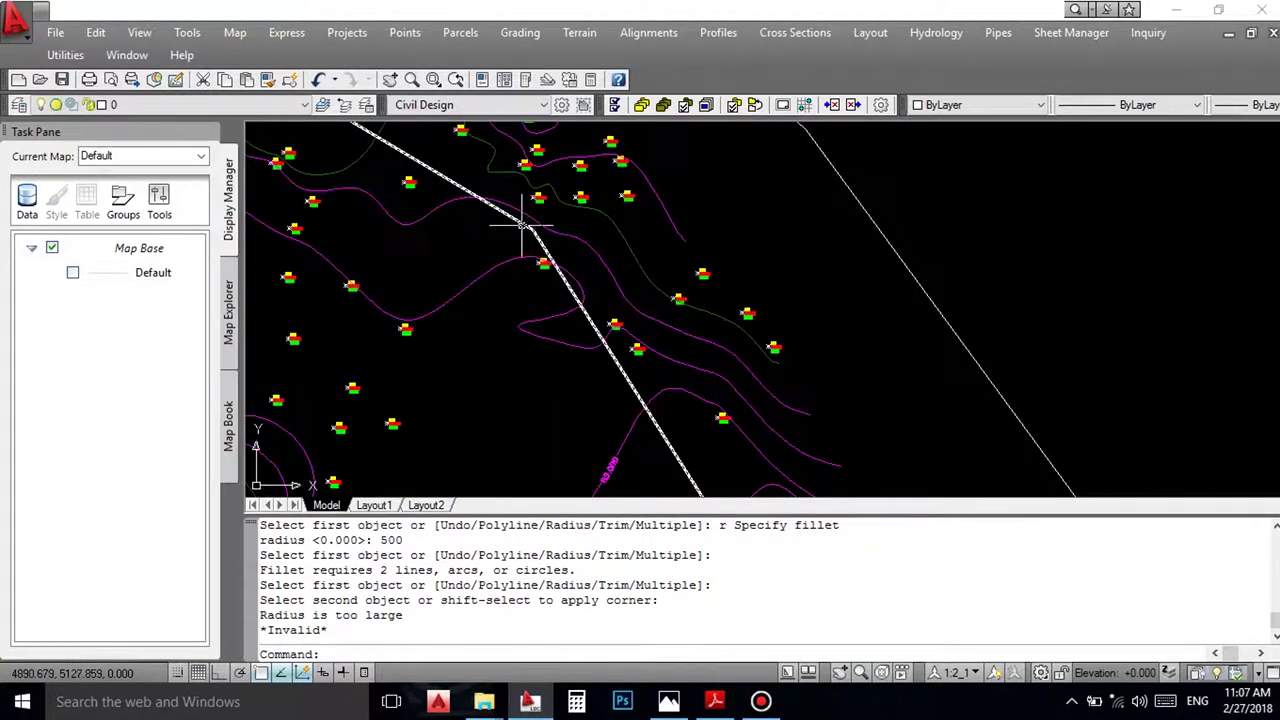
Step: Fillet the first bend of the road polyline with radius 100
type("f")
key("Return")
type("r")
key("Return")
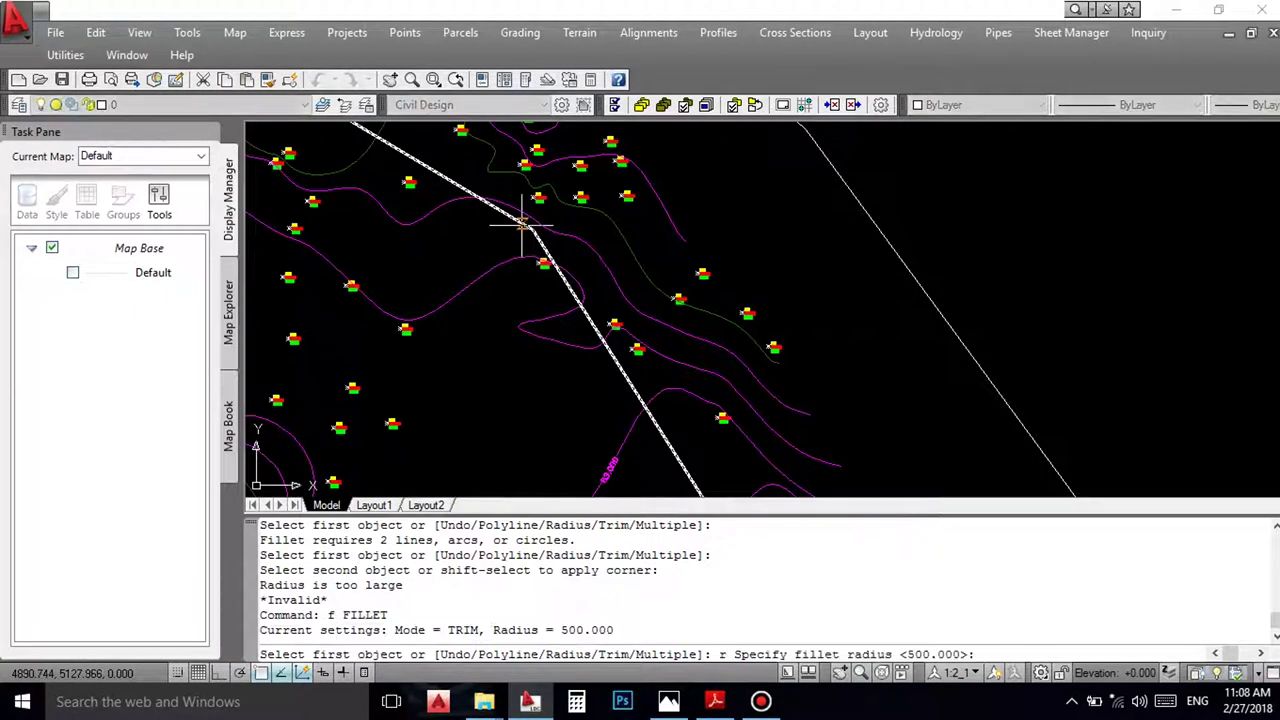
key("Return")
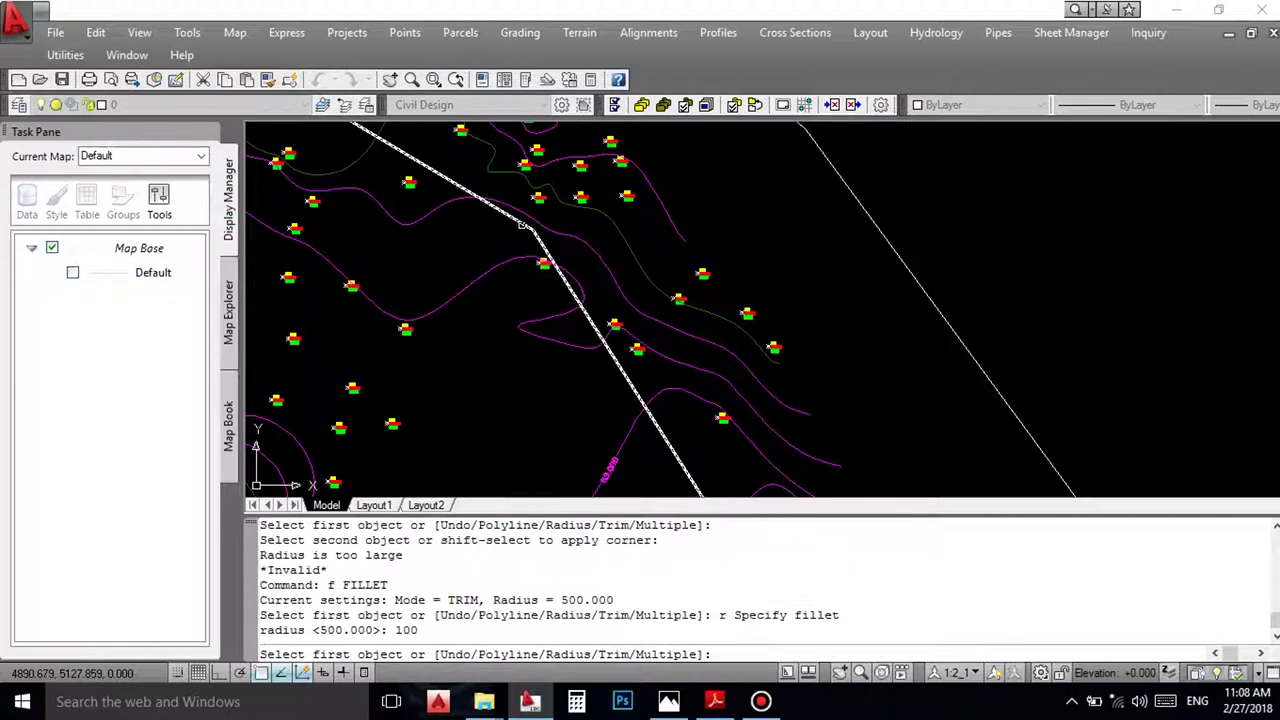
scroll(527, 248, "down", 3)
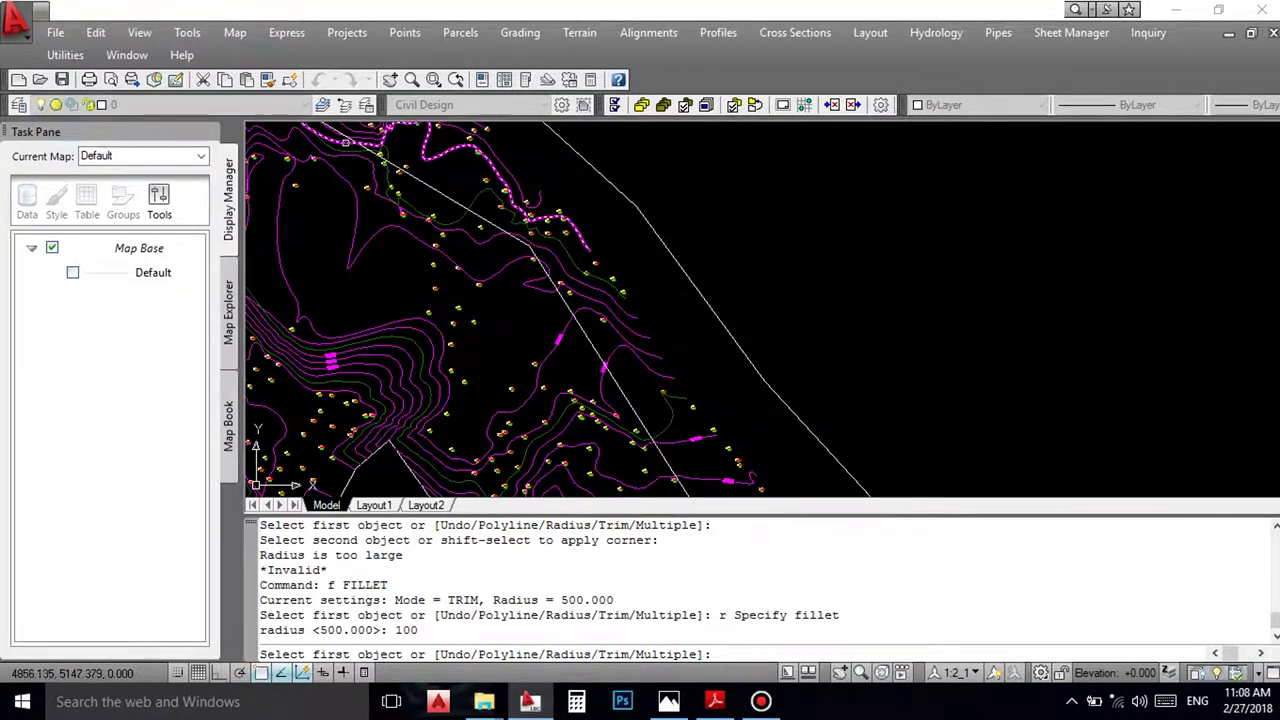
left_click(533, 256)
left_click(634, 418)
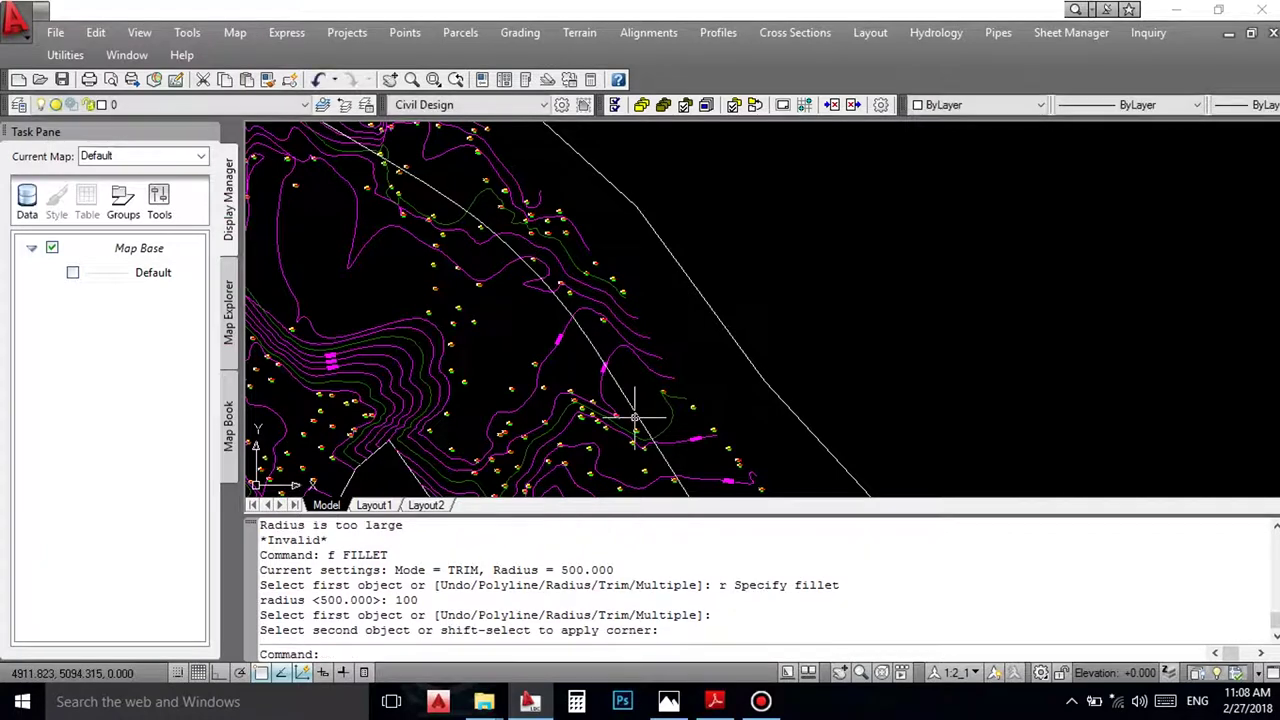
left_click(557, 294)
scroll(745, 371, "down", 2)
scroll(597, 335, "up", 2)
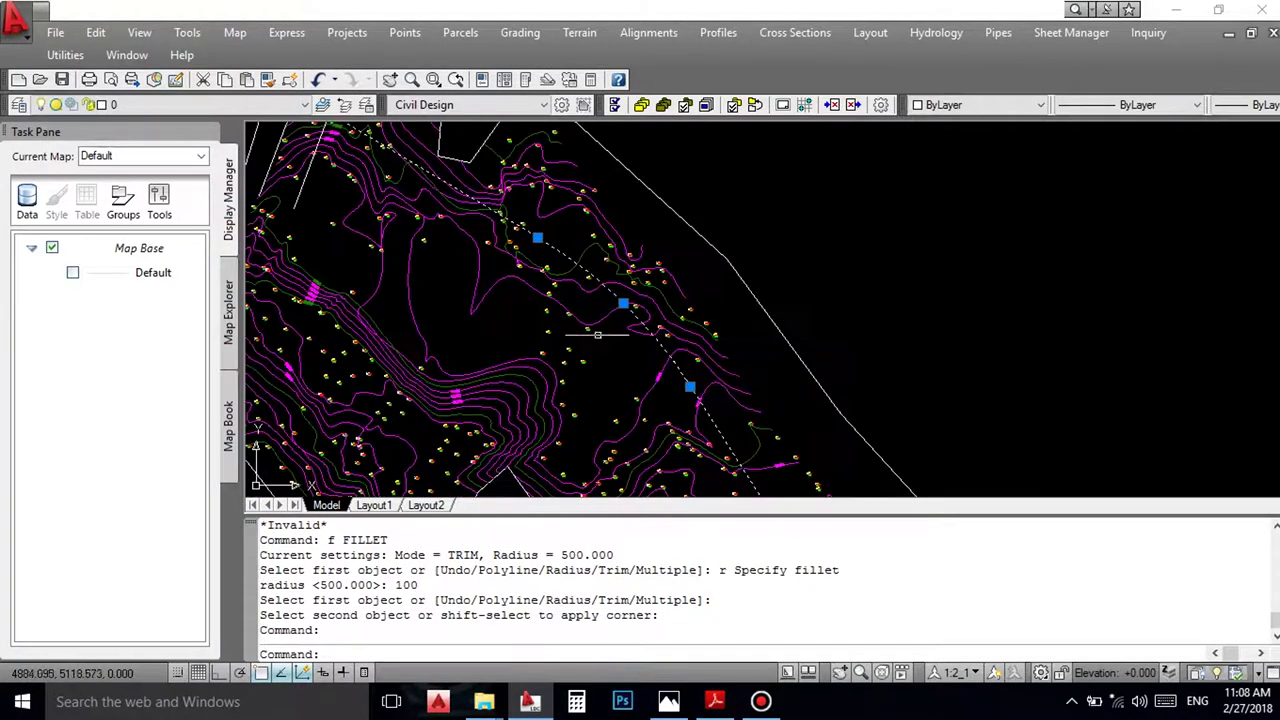
key("Escape")
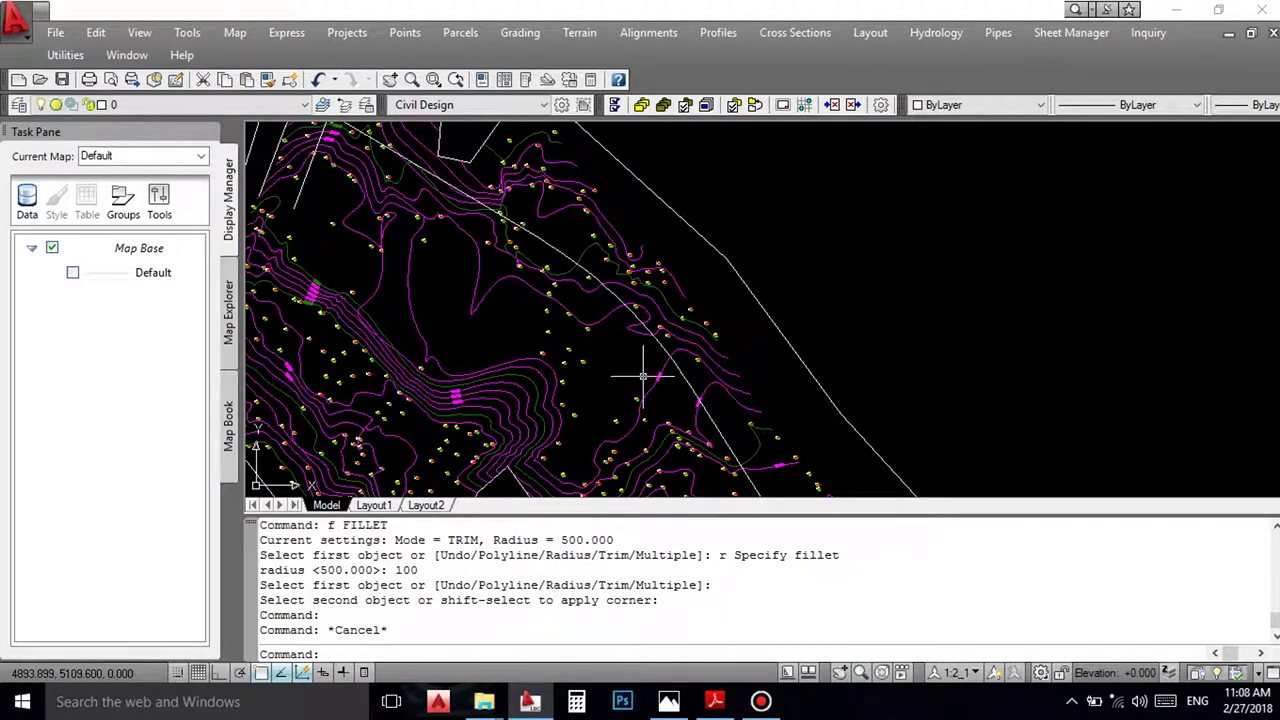
Step: Change the fillet radius to 200 and round the next bend of the road polyline
type("f")
key("Return")
type("r")
key("Return")
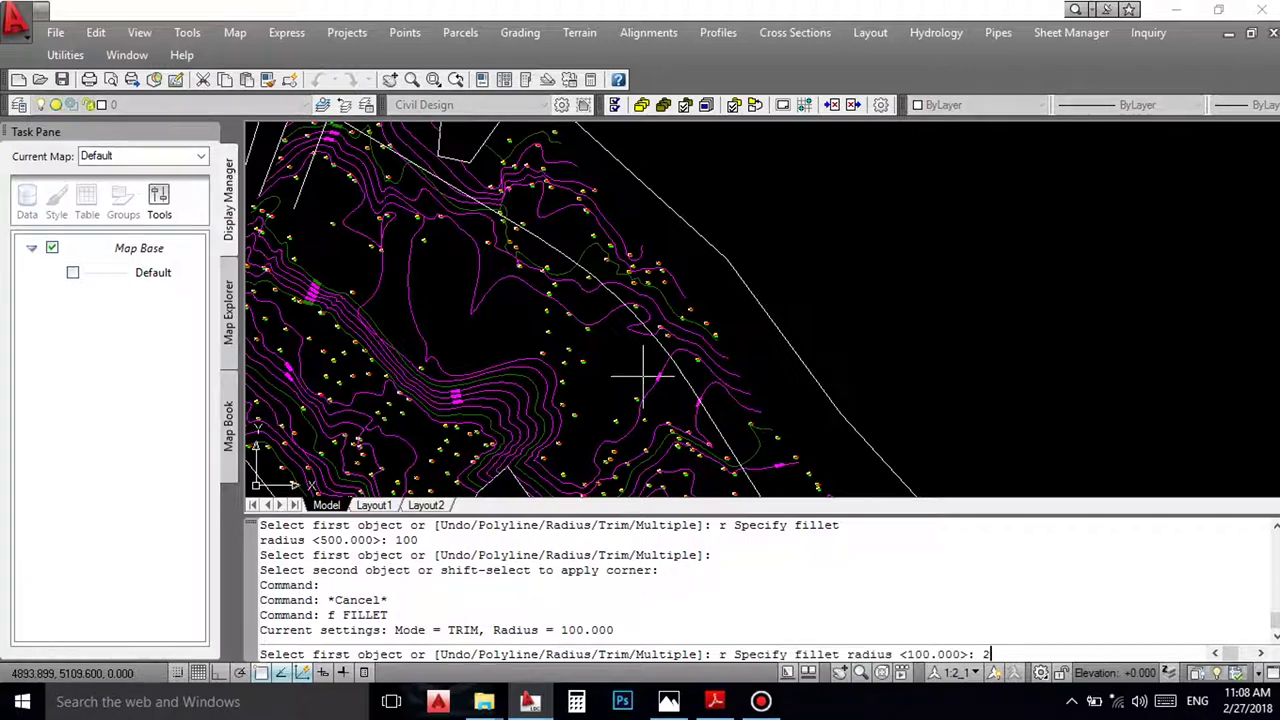
type("200")
key("Return")
scroll(537, 248, "down", 4)
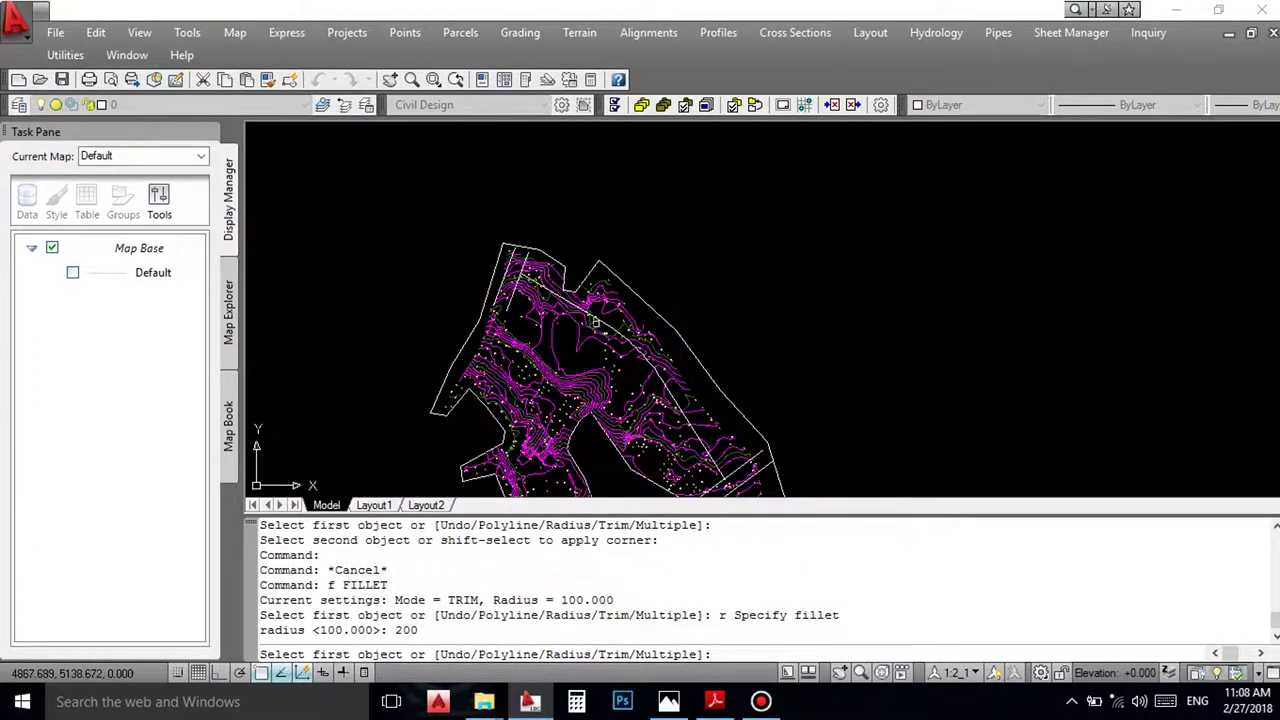
scroll(537, 248, "up", 2)
left_click(537, 250)
scroll(657, 310, "up", 3)
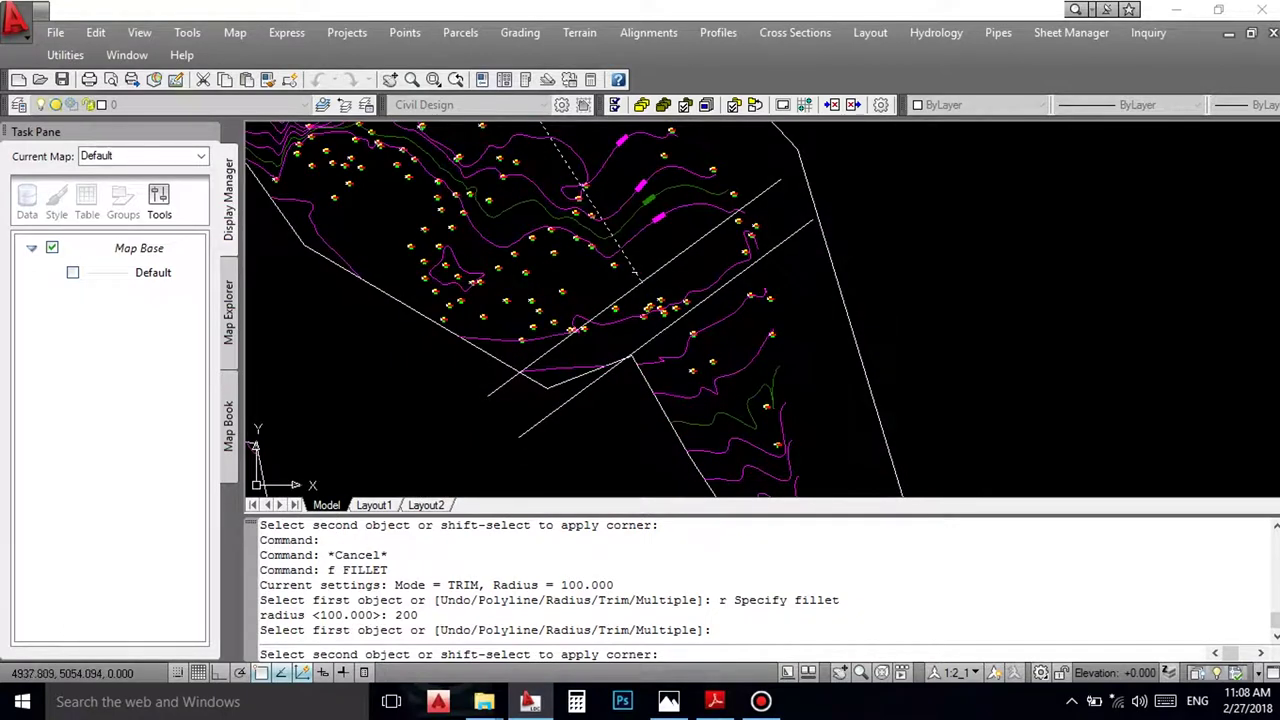
left_click(650, 265)
scroll(610, 270, "down", 4)
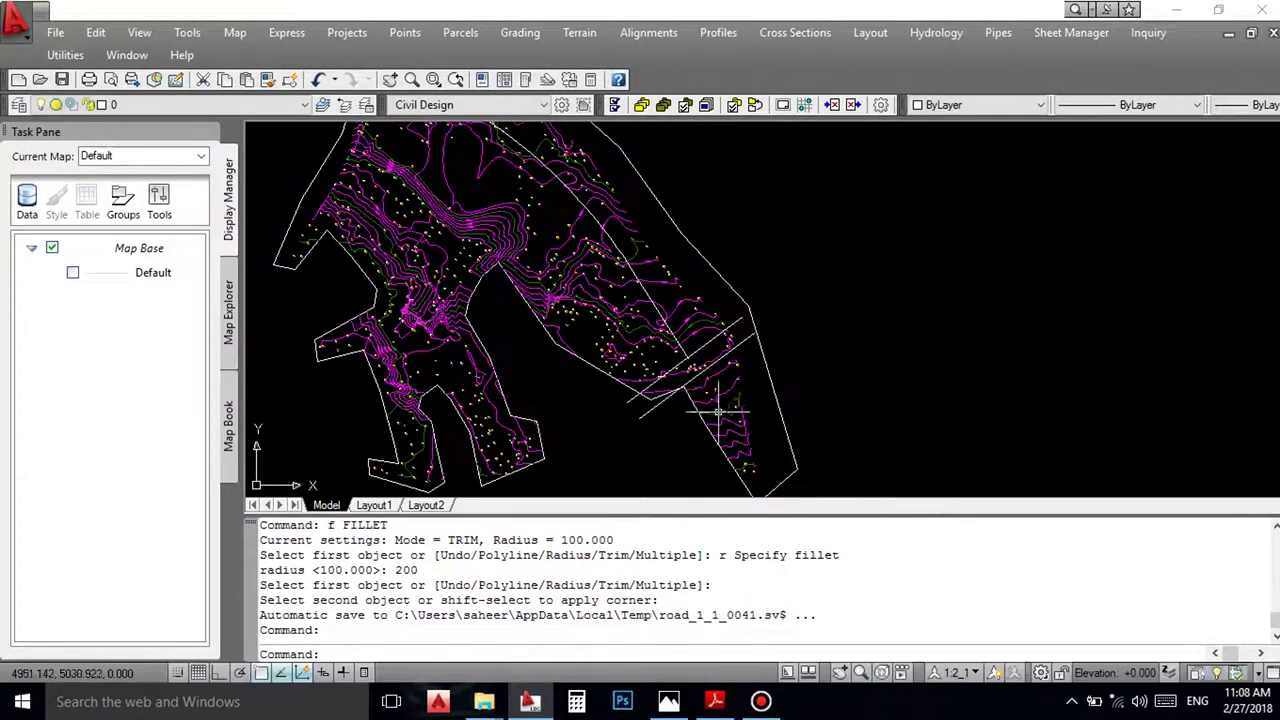
left_click(600, 238)
scroll(611, 218, "up", 2)
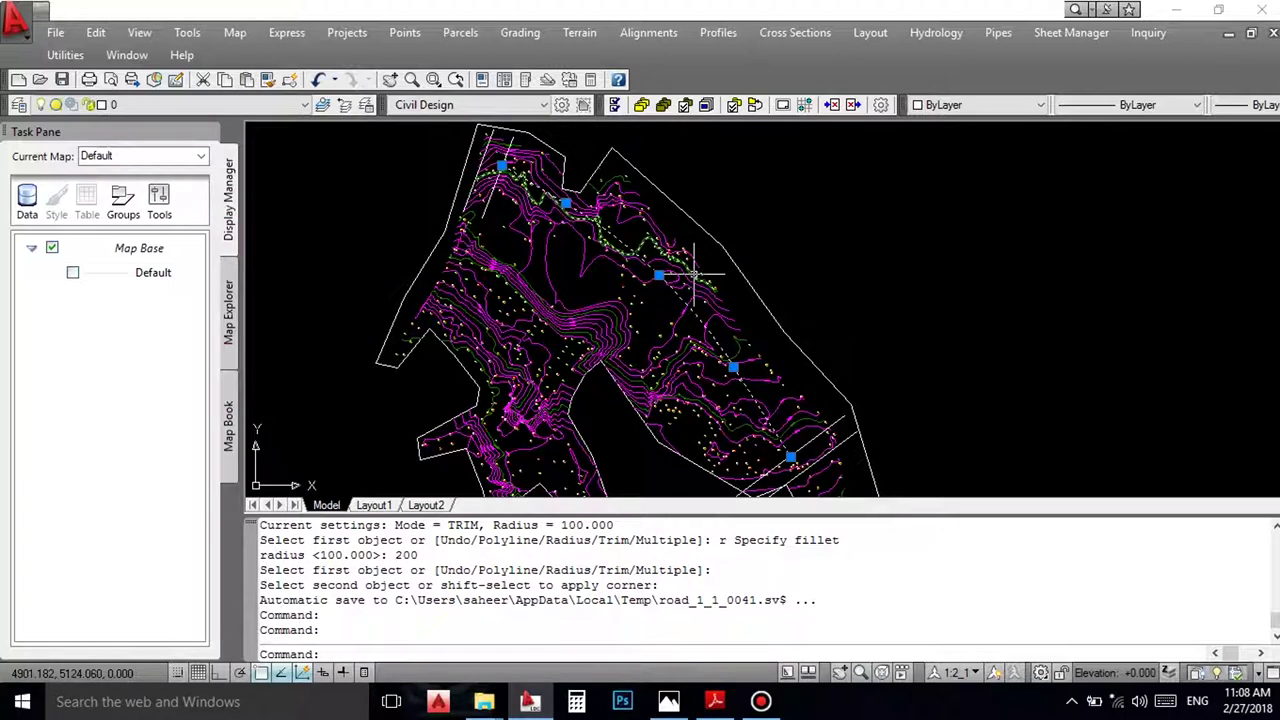
key("Escape")
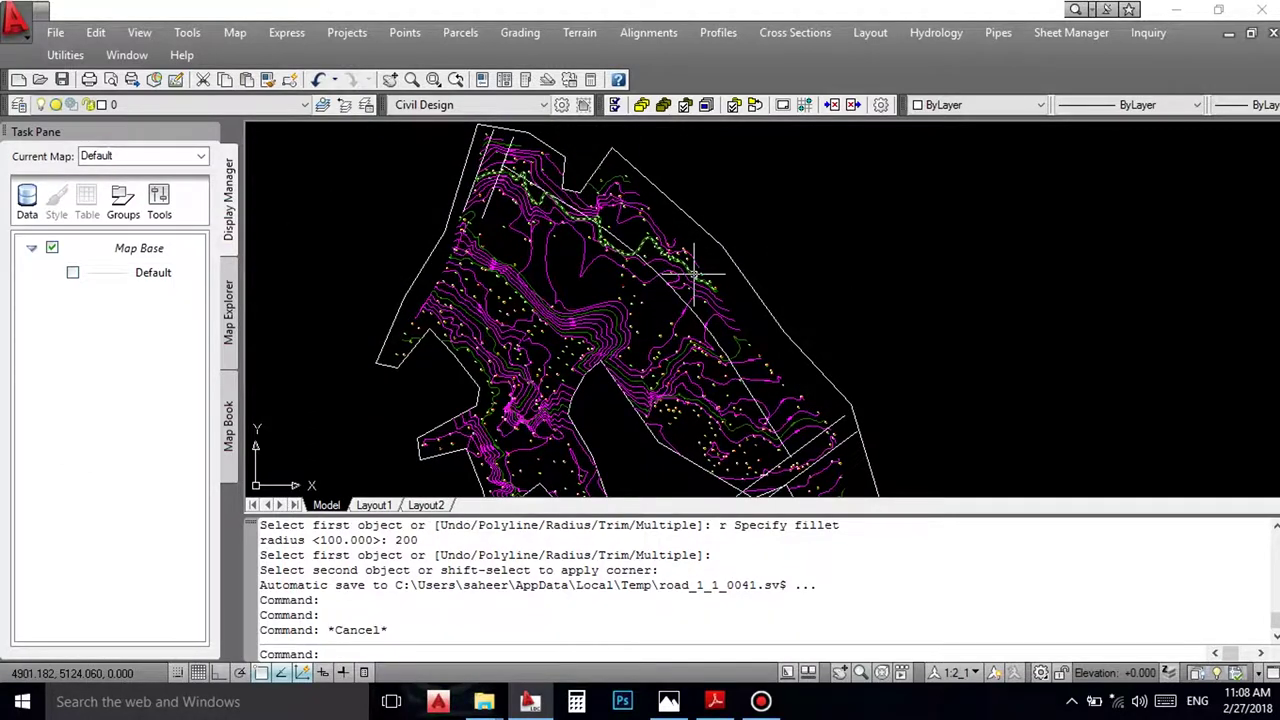
Step: Offset the road polyline by 4 units to make two parallel copies
type("o")
key("Return")
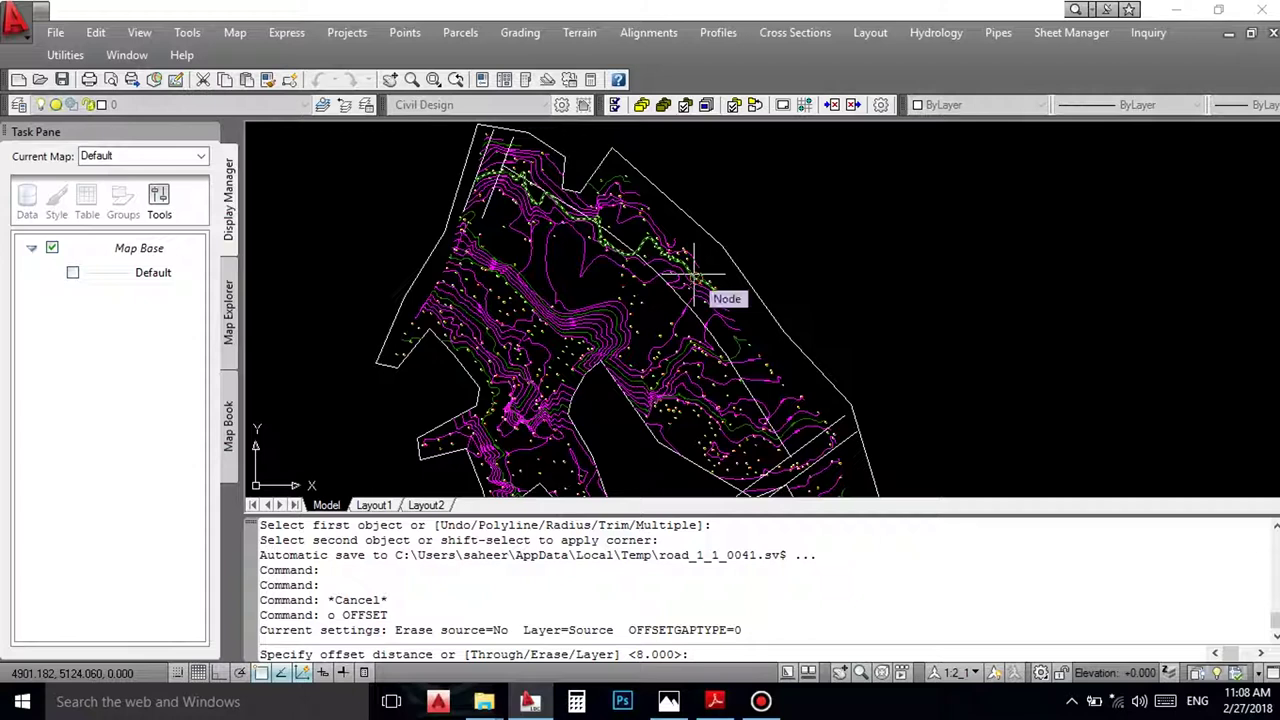
type("4")
key("Return")
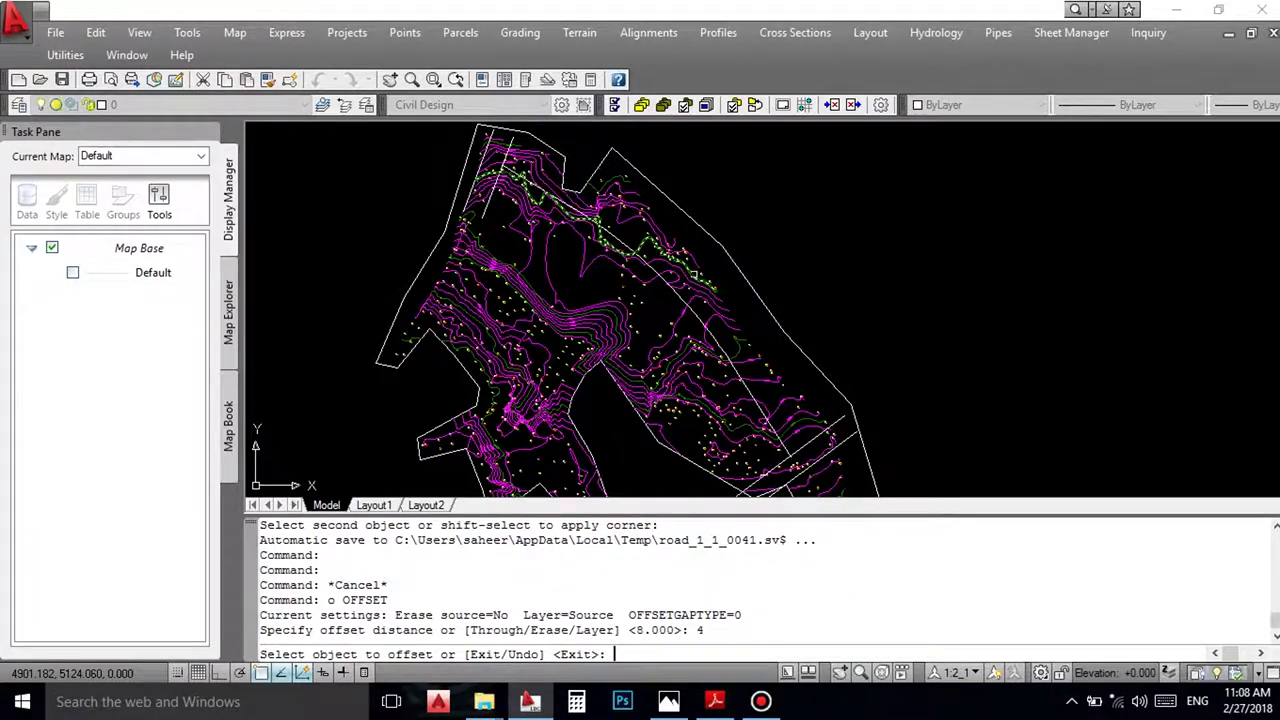
scroll(690, 278, "up", 2)
left_click(650, 283)
left_click(660, 290)
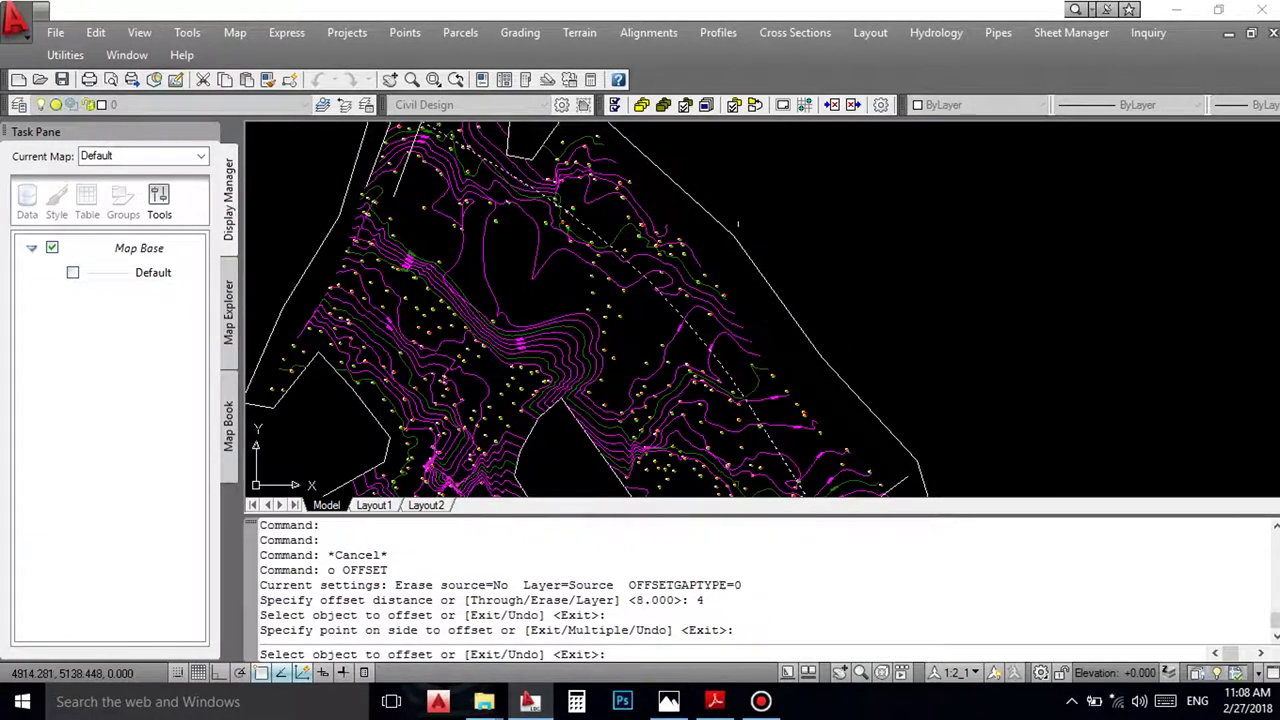
left_click(660, 290)
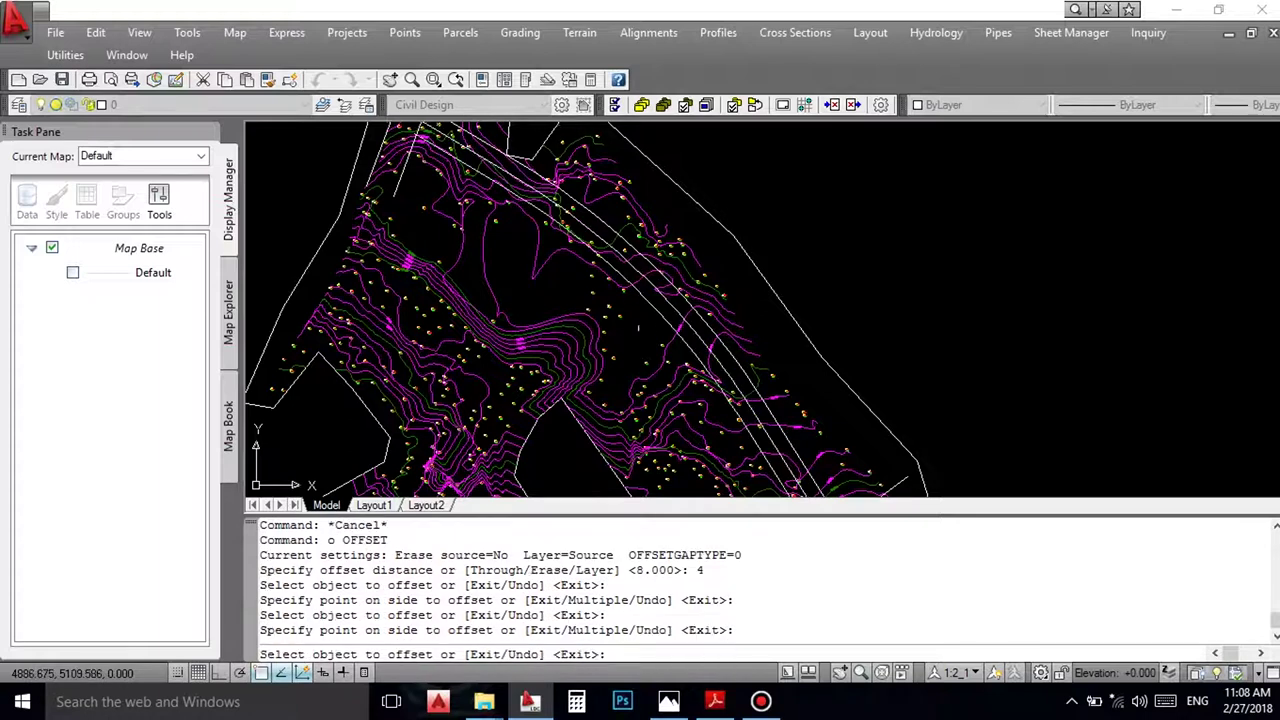
scroll(660, 290, "down", 3)
scroll(343, 191, "up", 5)
right_click(343, 191)
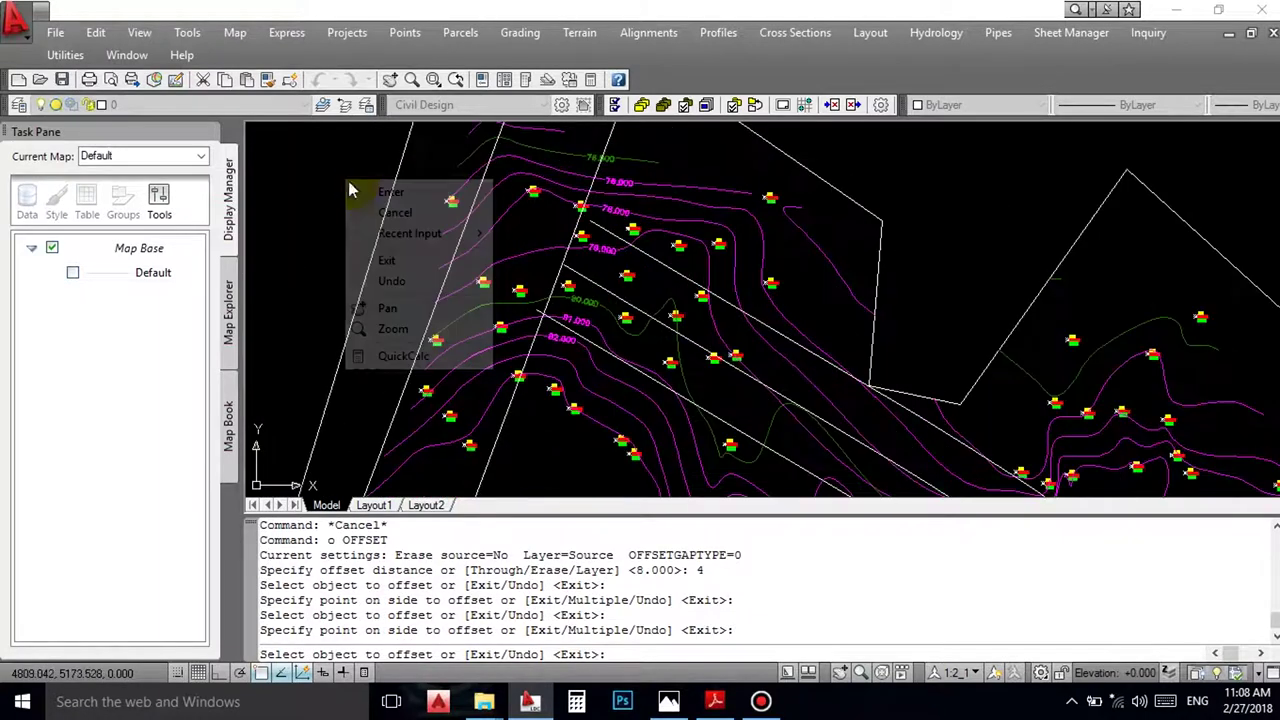
left_click(481, 228)
Step: Extend the first road line to the crossing boundary line with EX
type("ex")
key("Return")
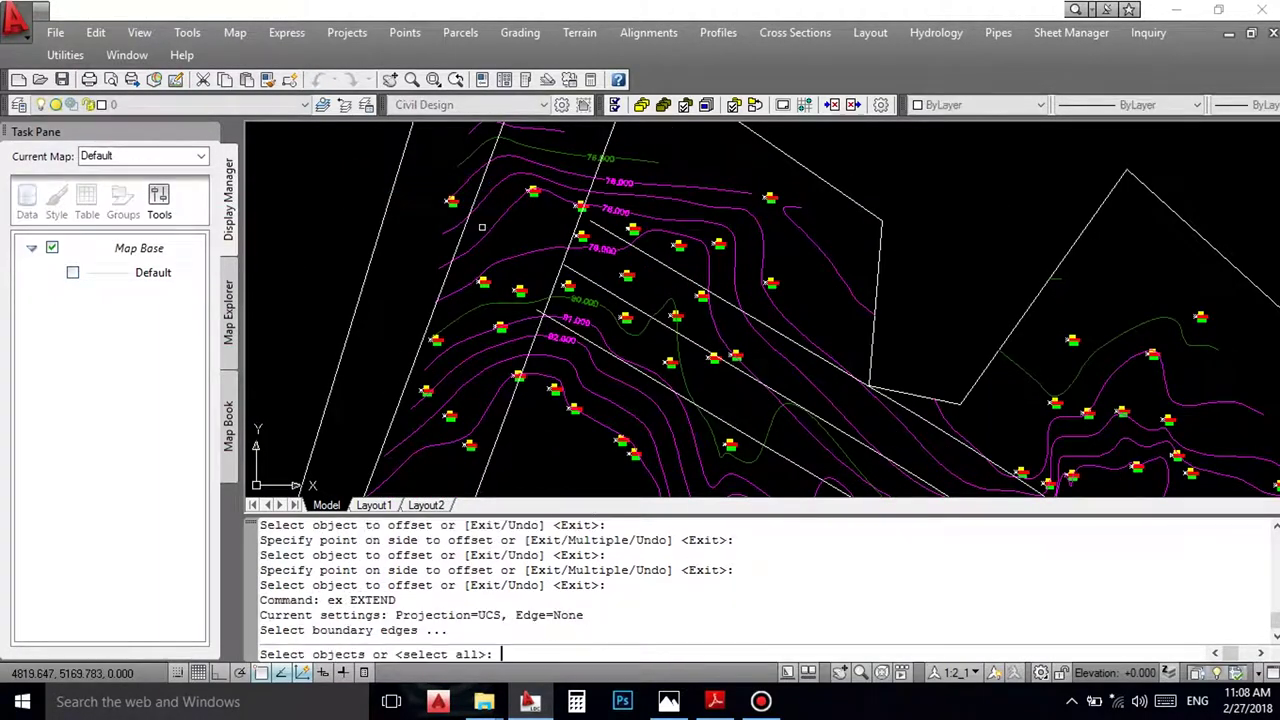
scroll(557, 257, "up", 2)
left_click(572, 254)
key("Return")
left_click(577, 270)
right_click(540, 186)
Step: Repeat EXTEND to bring another road line to the same boundary
right_click(550, 181)
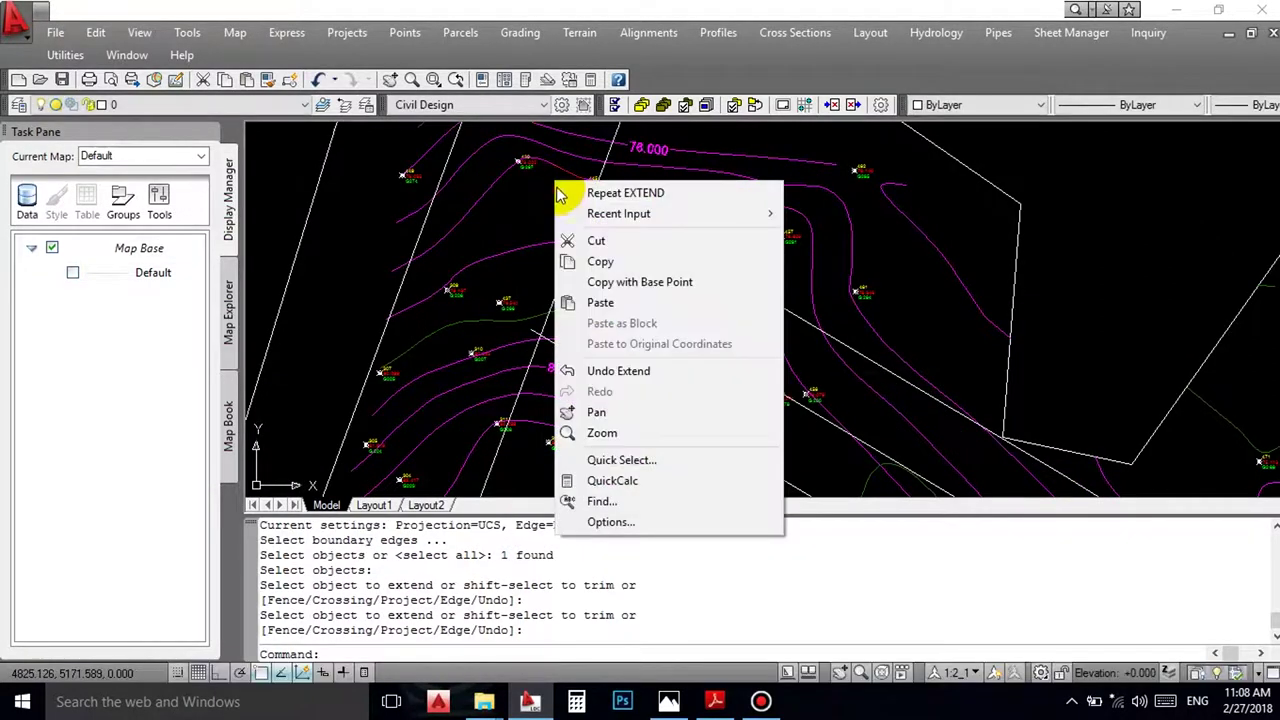
left_click(605, 186)
left_click(589, 204)
right_click(589, 204)
left_click(610, 209)
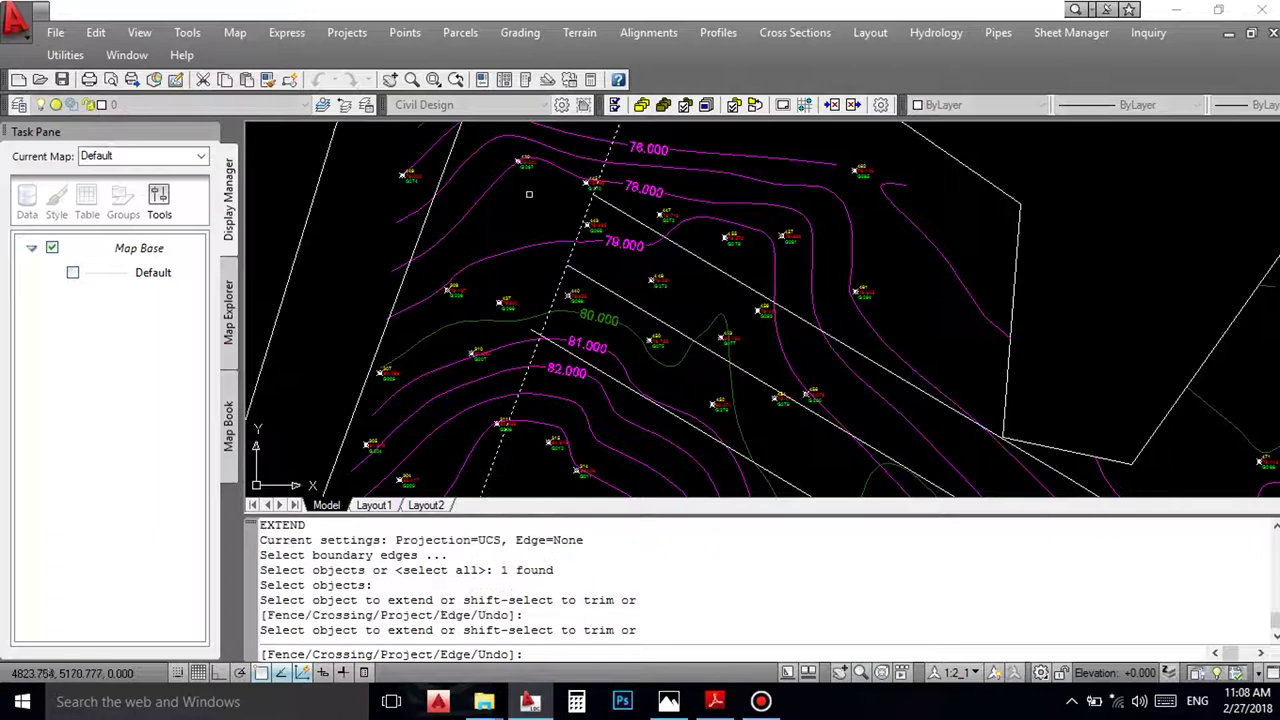
right_click(530, 194)
Step: Extend the remaining road lines to the diagonal boundary line
right_click(545, 195)
left_click(590, 197)
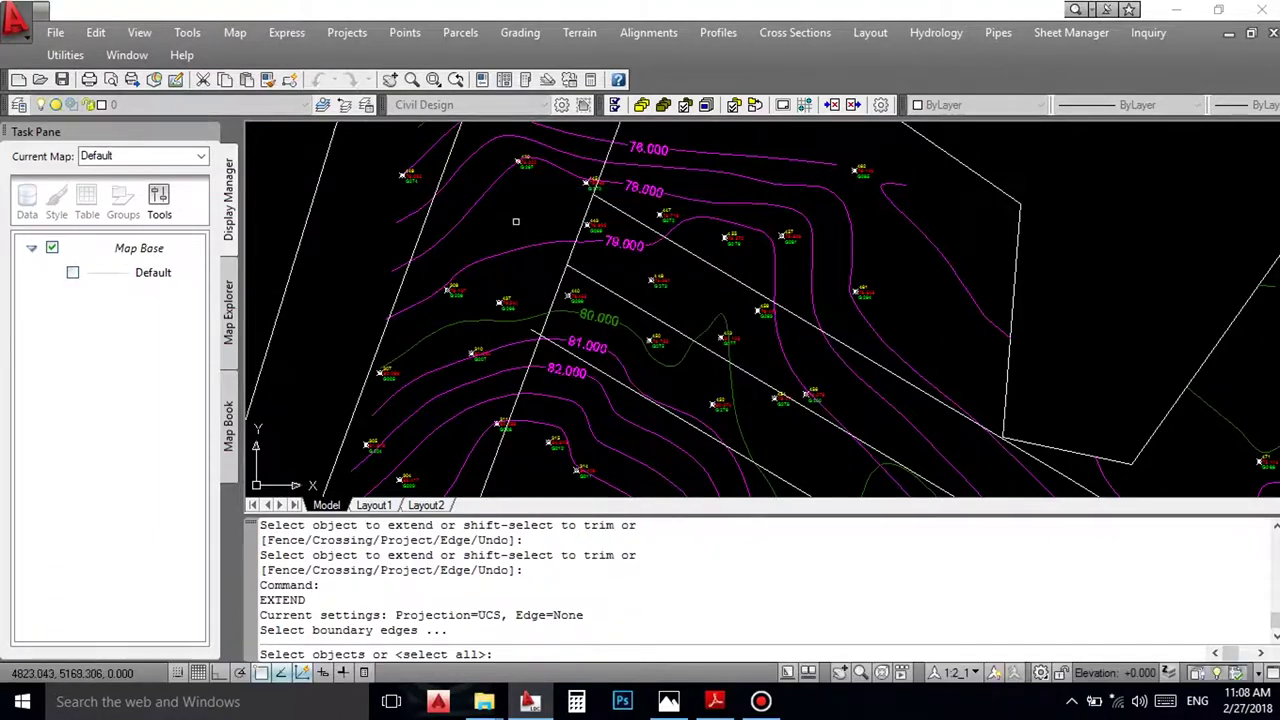
scroll(600, 300, "down", 5)
scroll(756, 293, "up", 6)
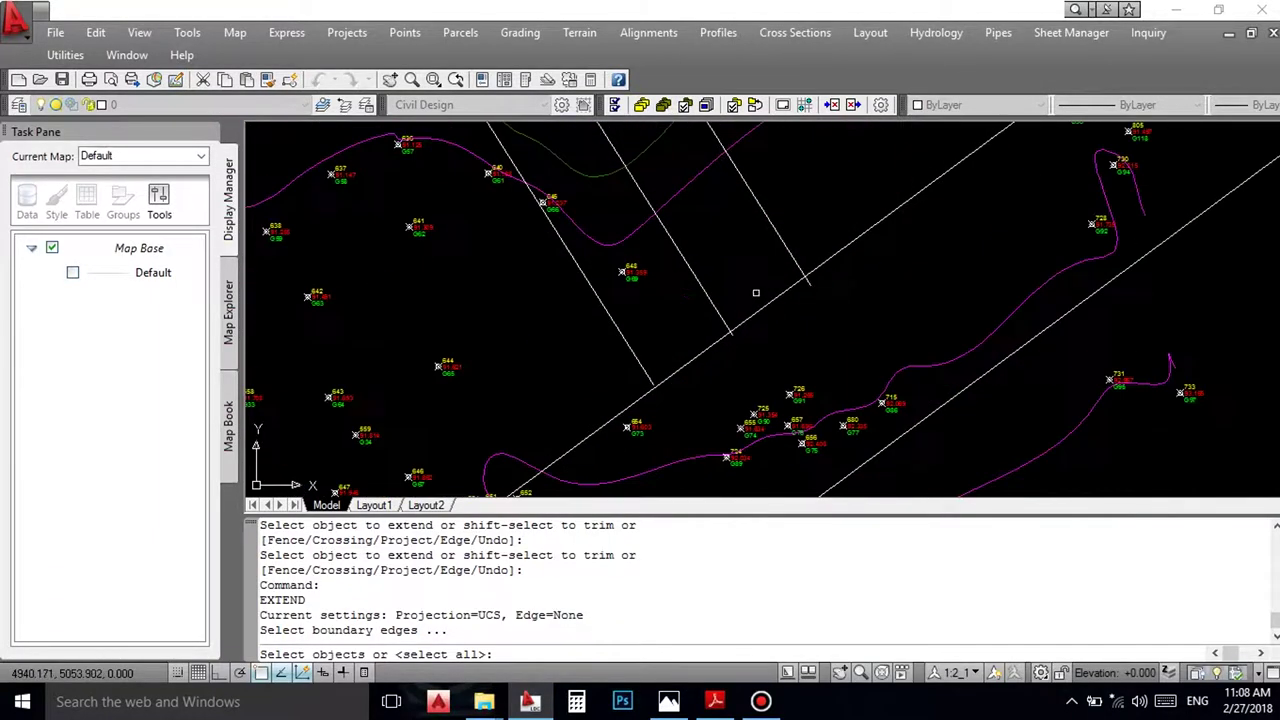
left_click(757, 303)
right_click(760, 306)
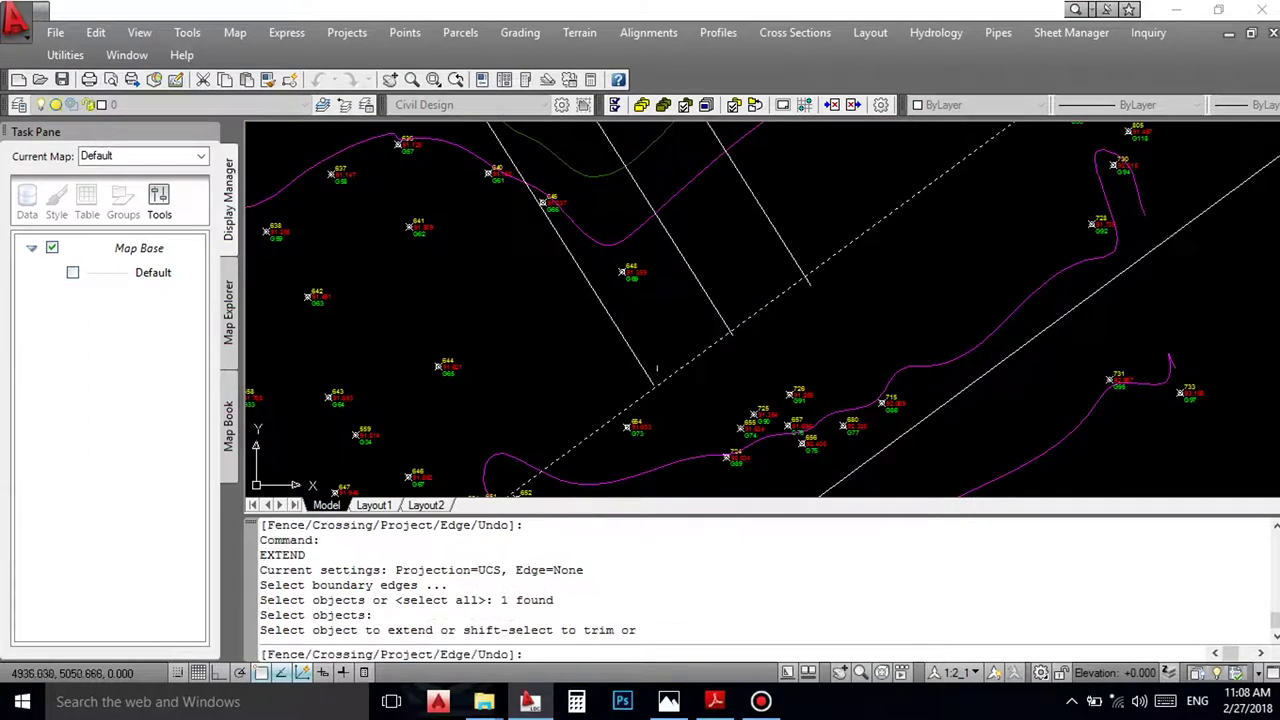
left_click(647, 367)
left_click(719, 313)
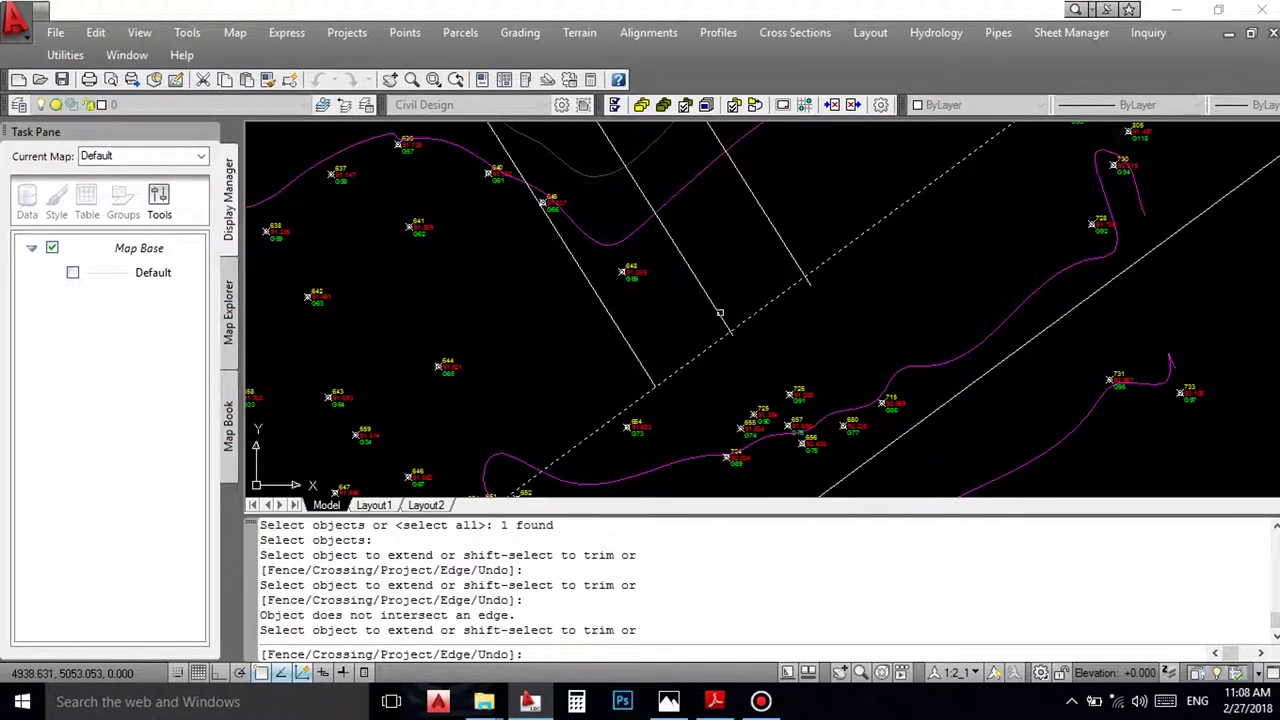
left_click(800, 265)
right_click(797, 270)
scroll(695, 365, "down", 10)
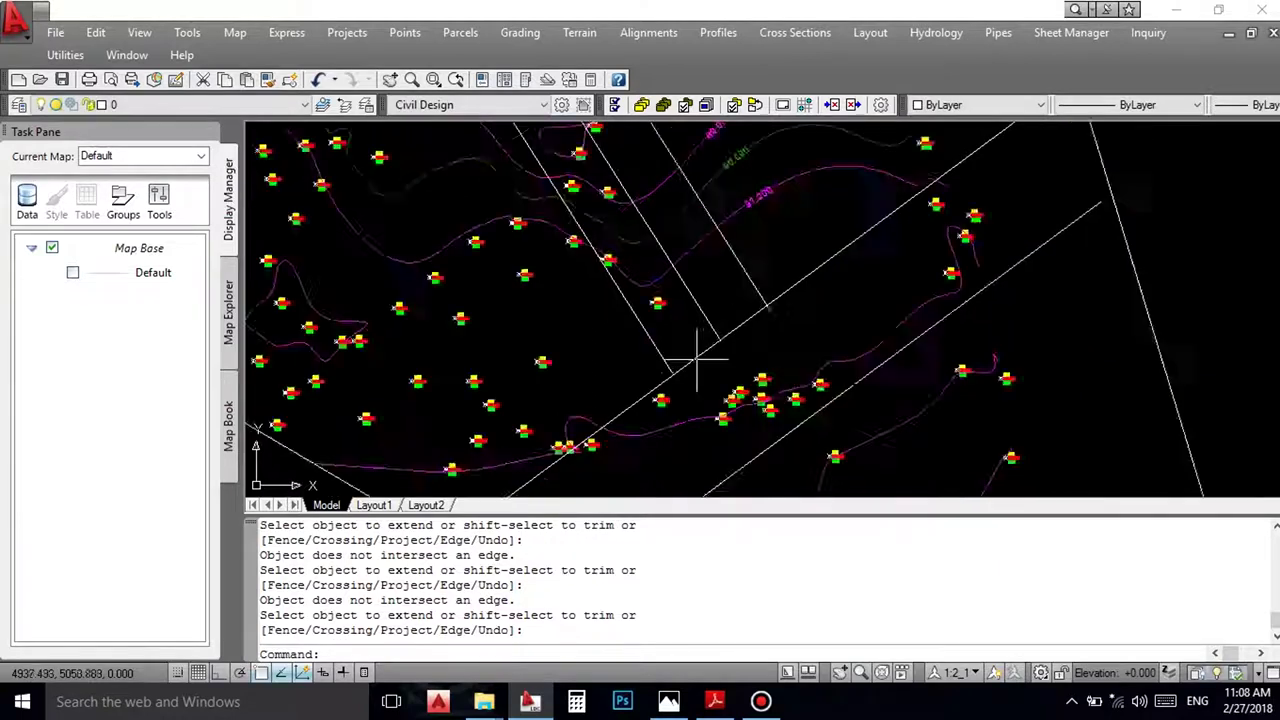
scroll(695, 375, "up", 10)
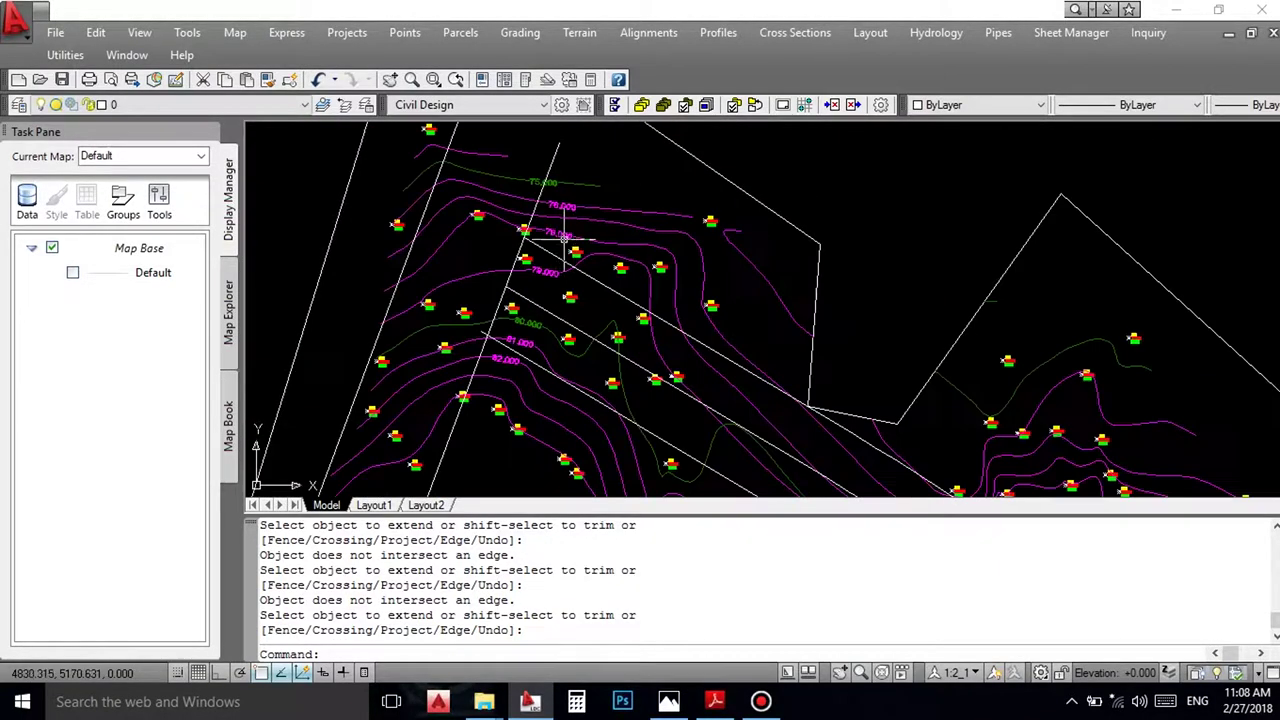
Step: Trim out the long line's middle segment between the line by 82.000 and the diagonal
type("tr")
key("Return")
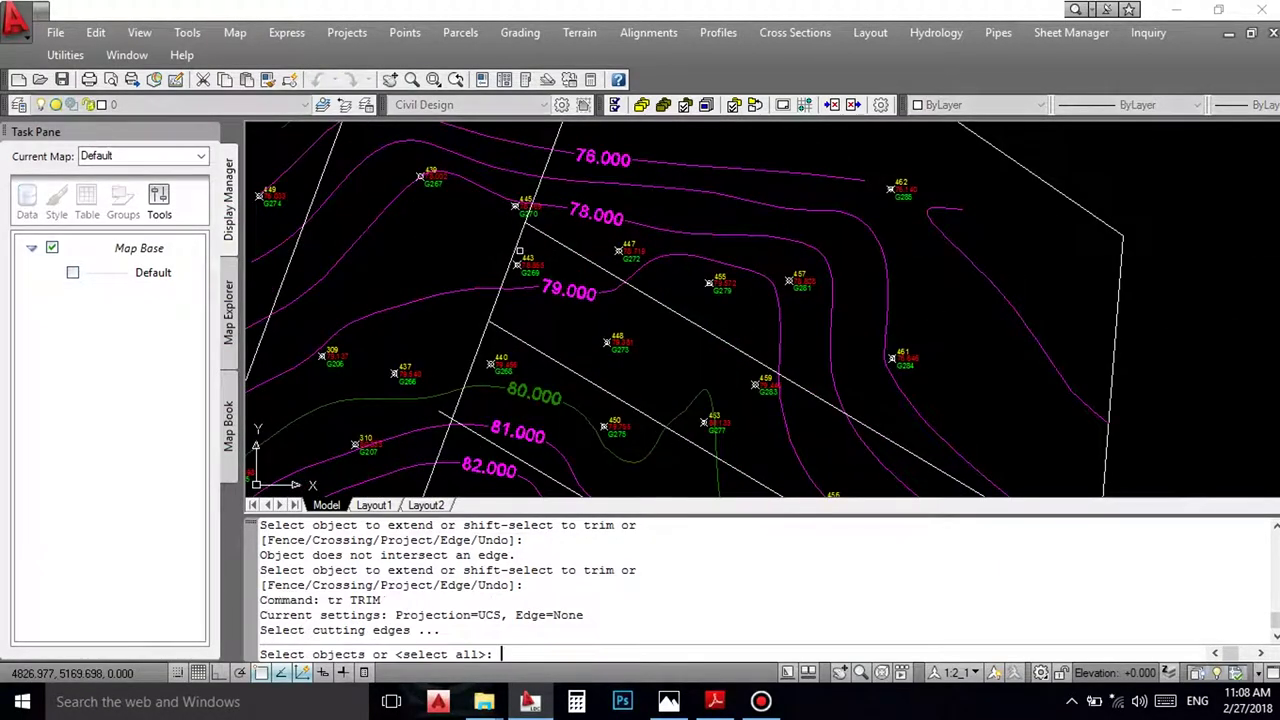
left_click(455, 422)
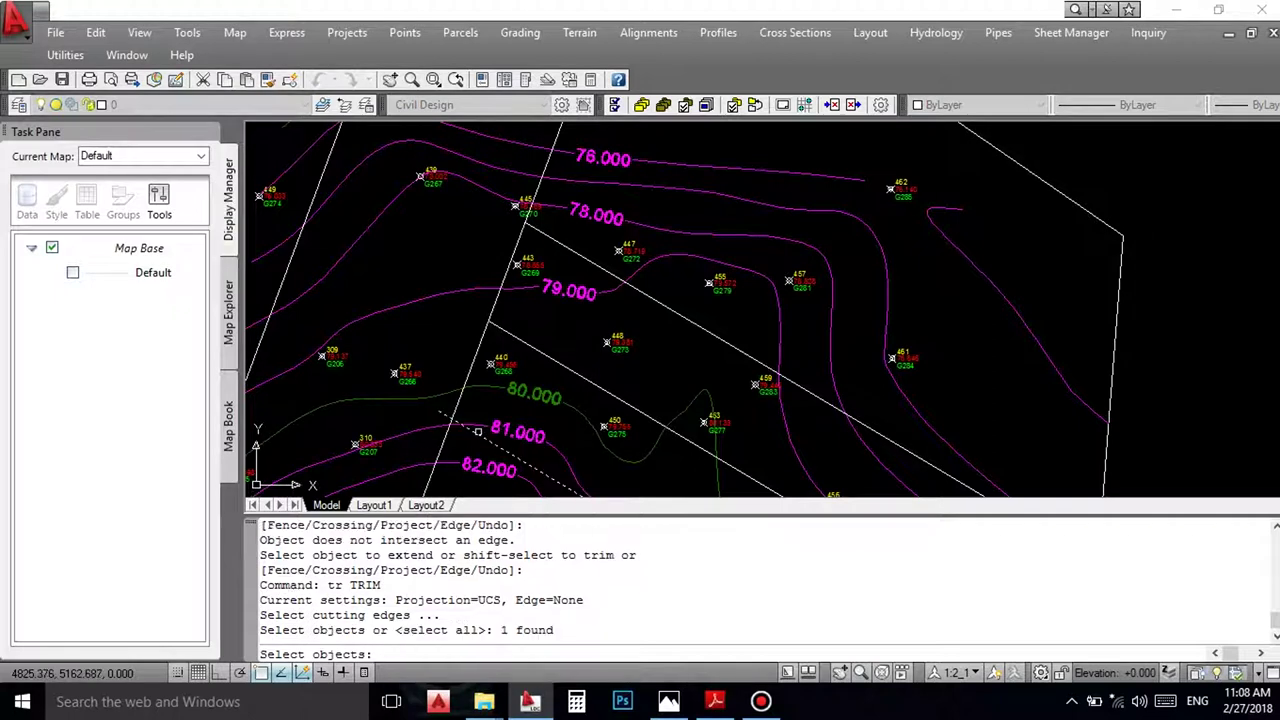
left_click(590, 256)
left_click(584, 261)
key("Return")
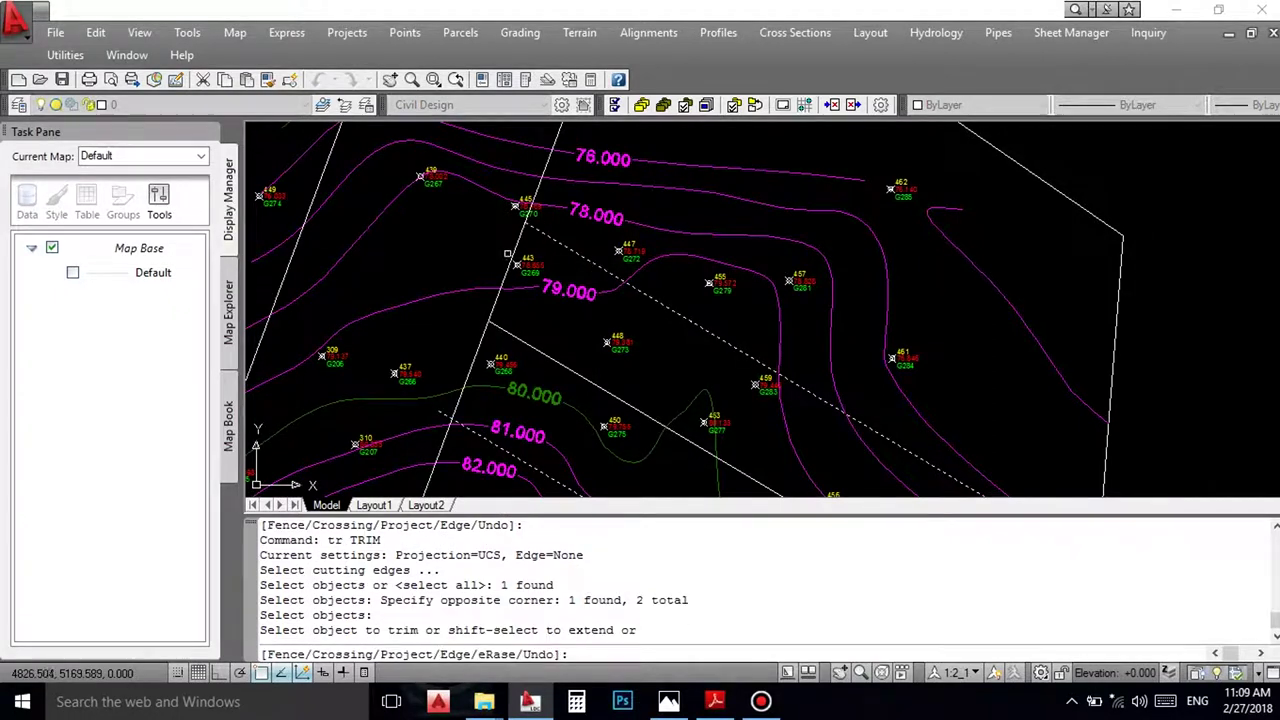
left_click(510, 253)
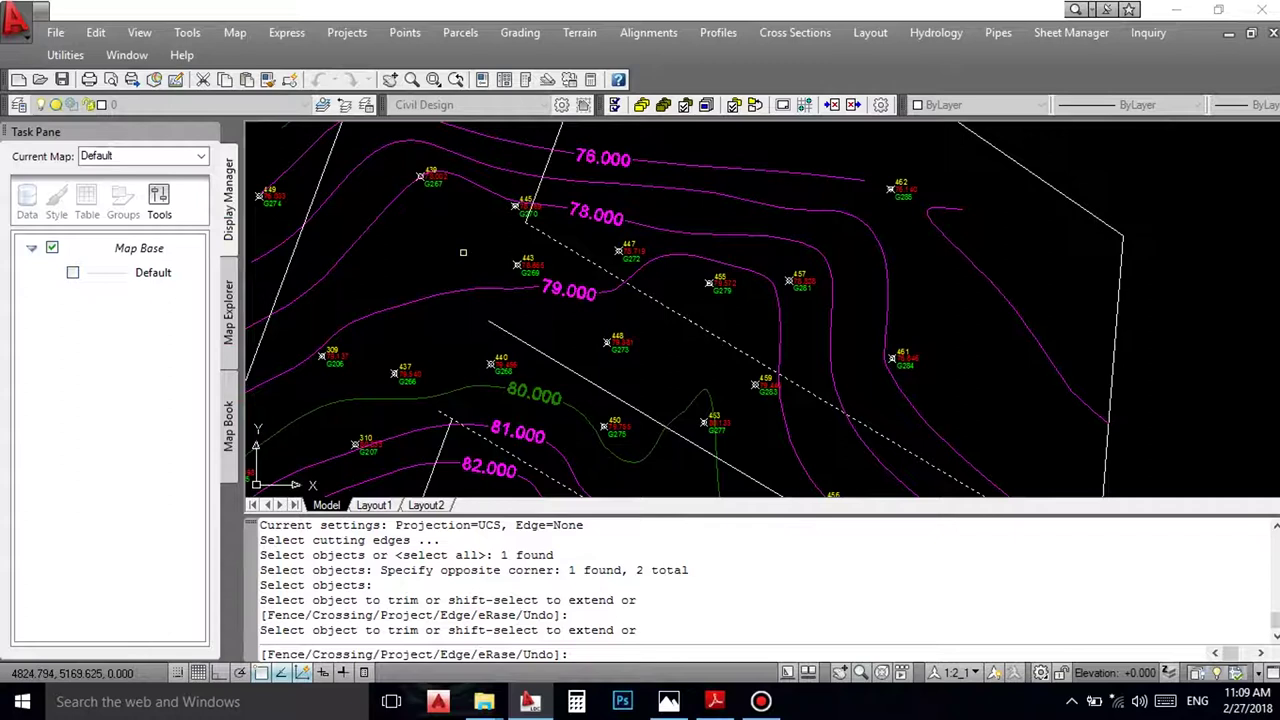
key("Return")
scroll(477, 358, "down", 3)
Step: Set the fillet radius to 2 and round the first road corner
type("f")
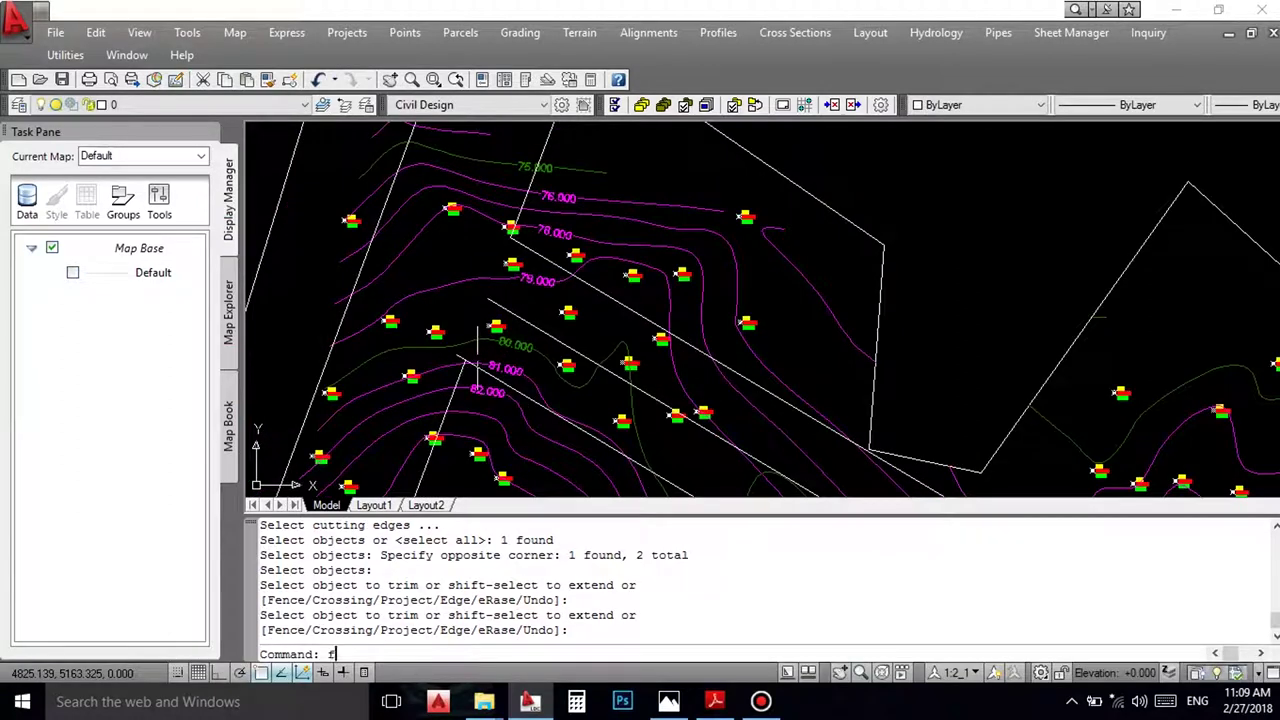
key("Return")
type("r")
key("Return")
type("2")
key("Return")
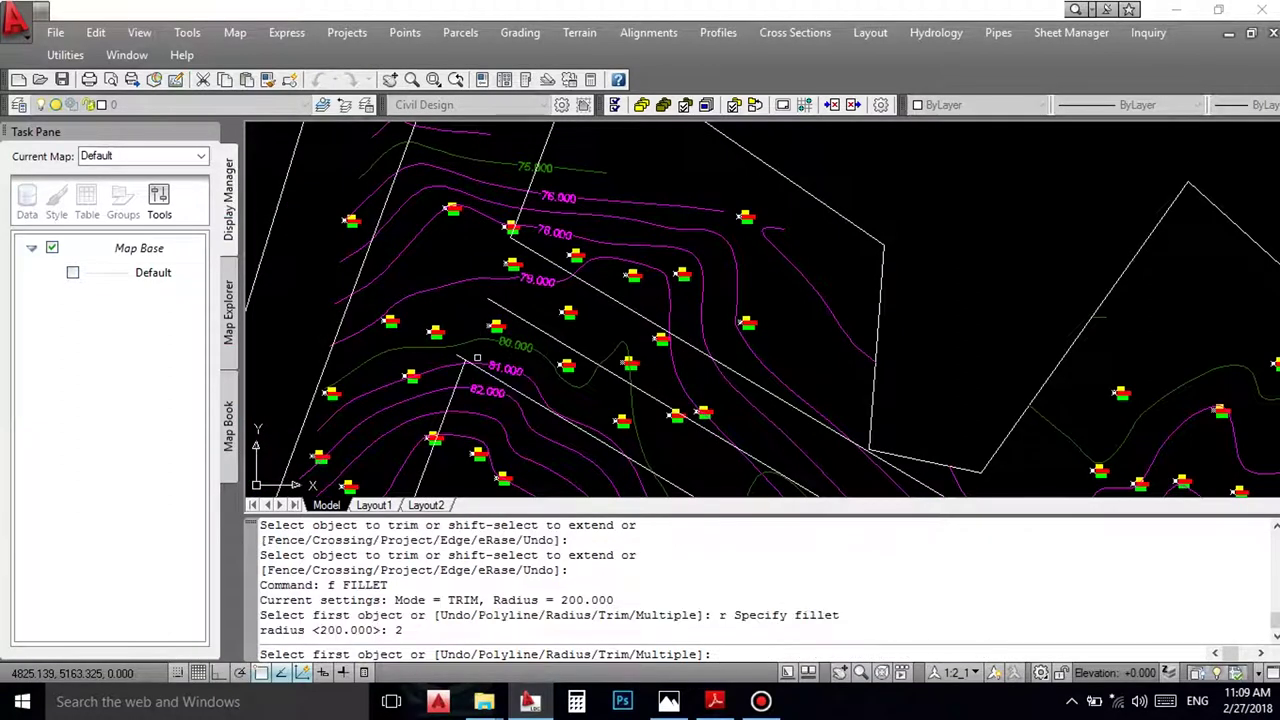
scroll(480, 345, "down", 2)
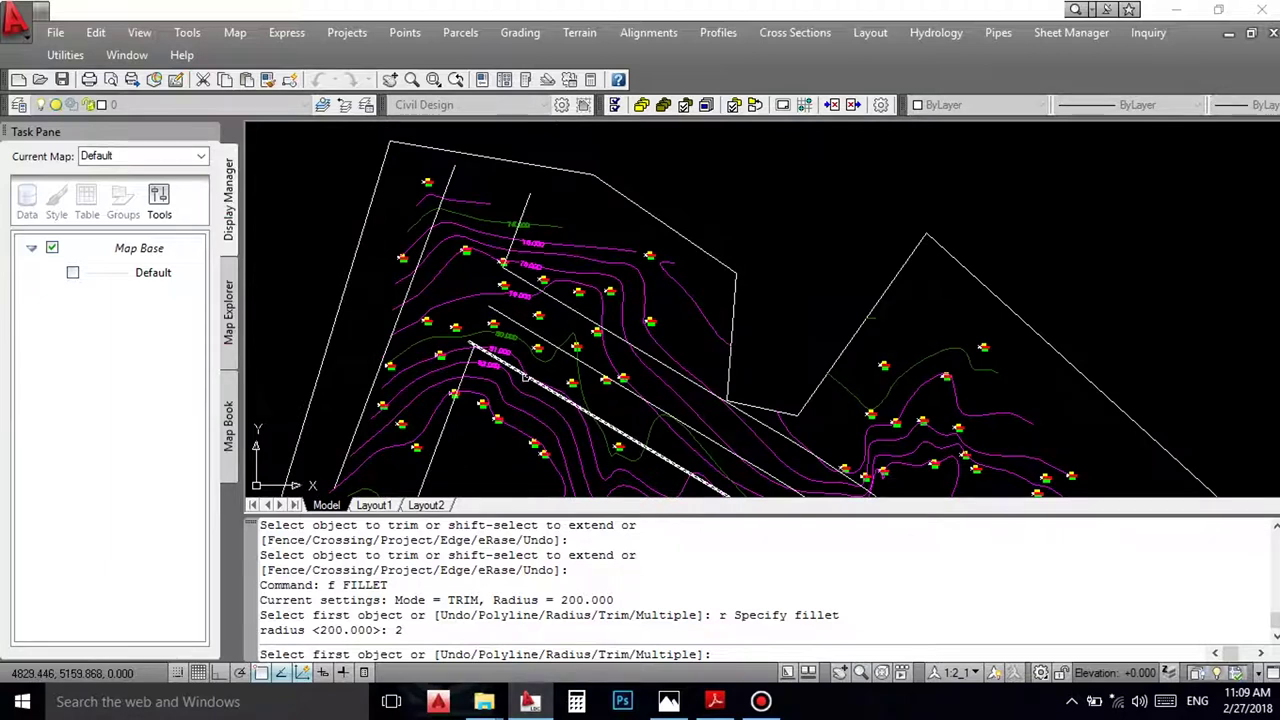
left_click(525, 379)
left_click(435, 450)
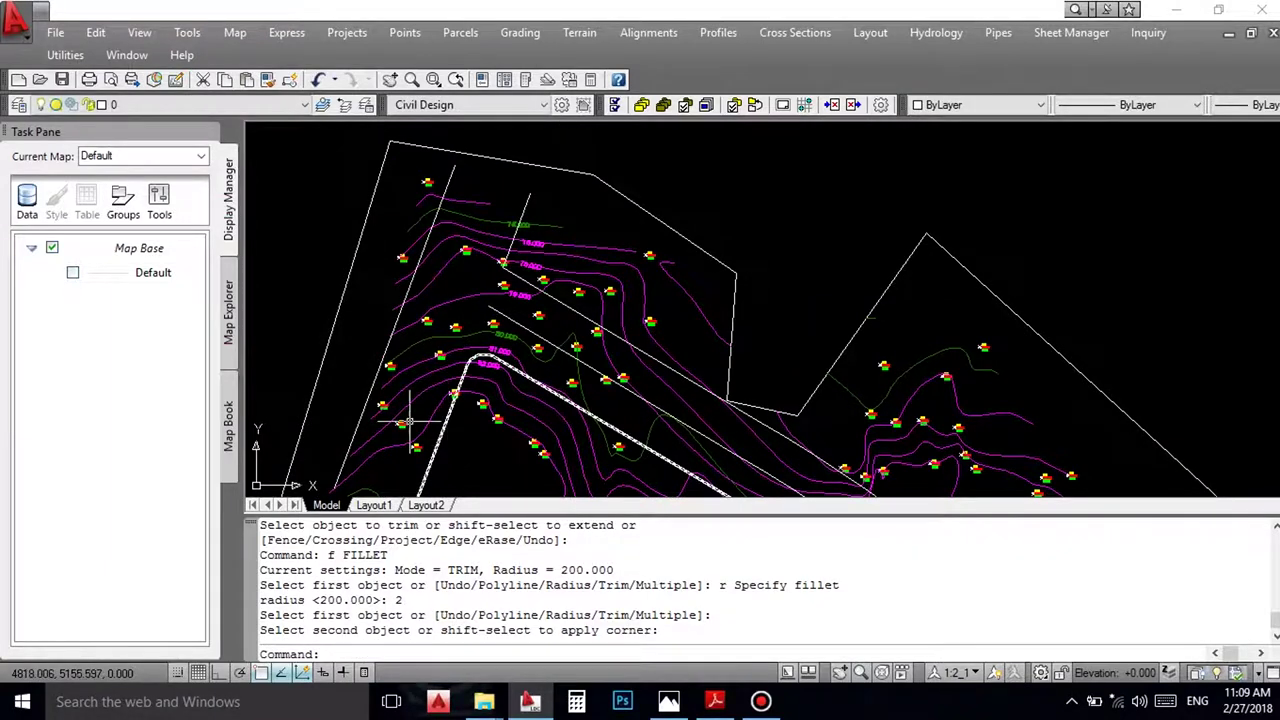
Step: Round the next road corner with radius 2, then attempt the diagonal corner and cancel
right_click(325, 217)
left_click(325, 217)
scroll(510, 242, "up", 2)
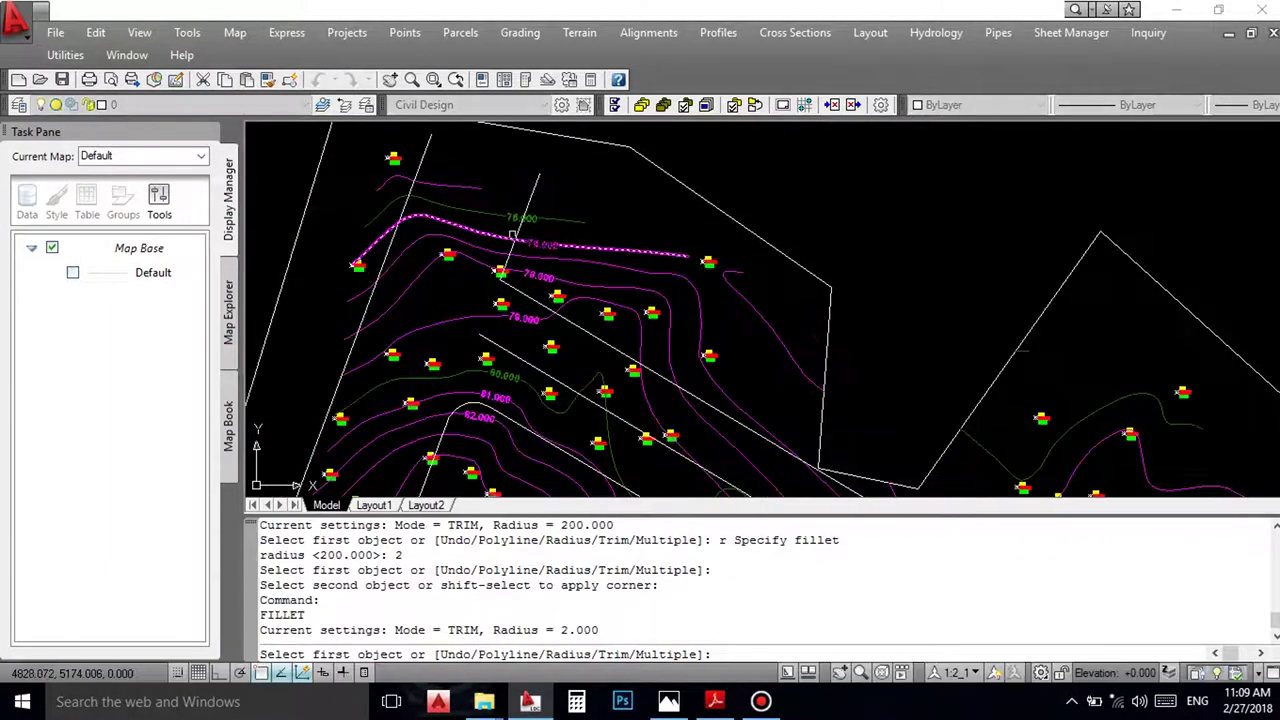
left_click(518, 227)
left_click(515, 240)
scroll(462, 238, "down", 3)
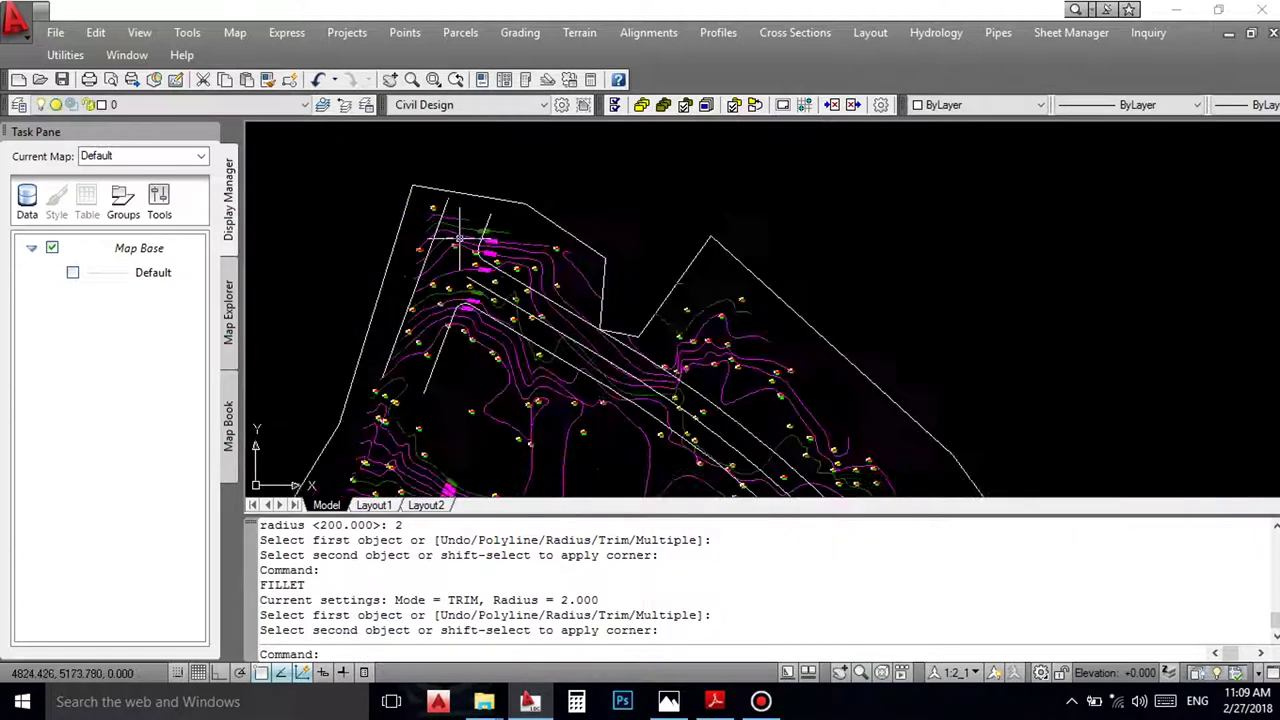
scroll(652, 303, "up", 5)
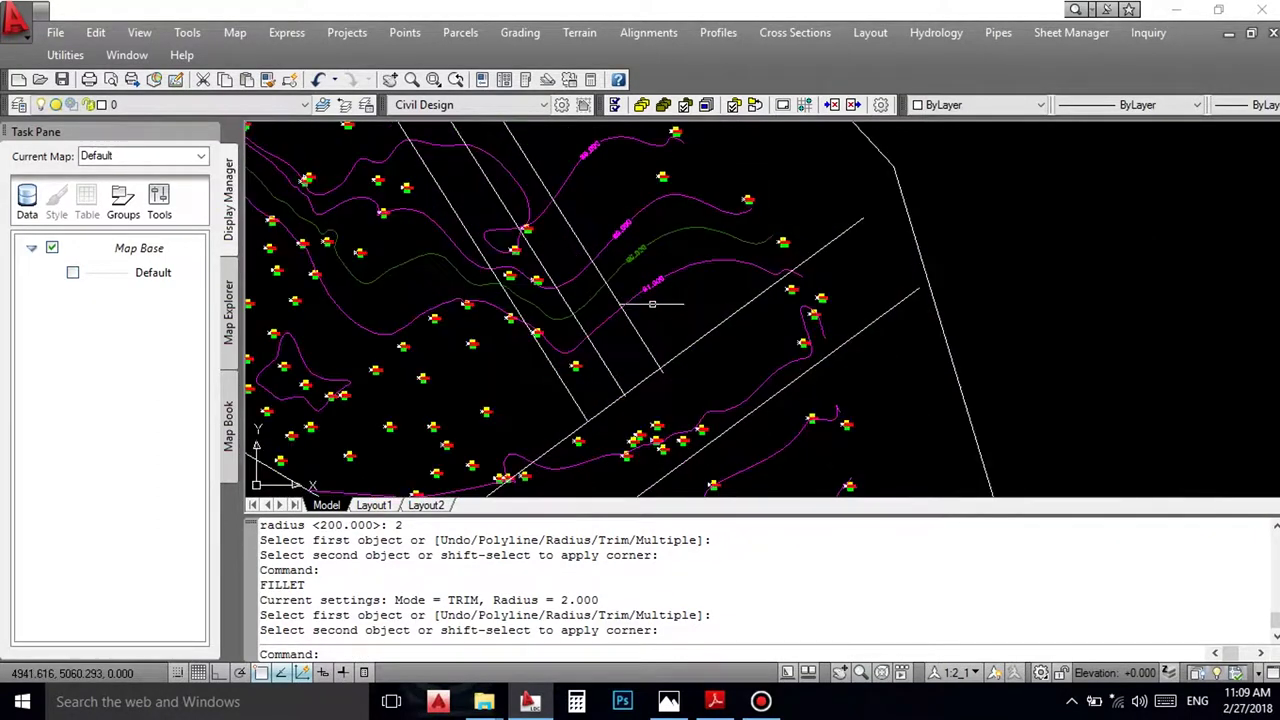
right_click(665, 253)
left_click(690, 263)
left_click(735, 313)
left_click(705, 264)
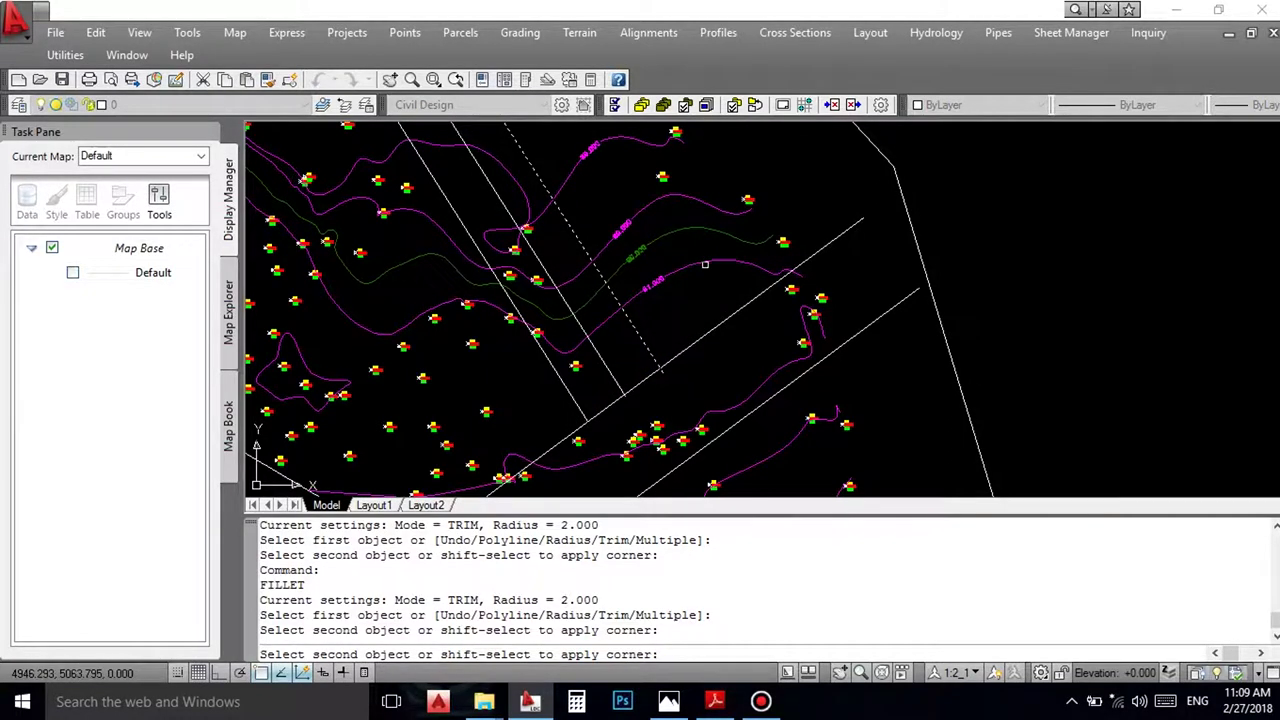
key("Escape")
Step: Trim the diagonal road line between the two window-selected cutting edges
type("tr")
key("Return")
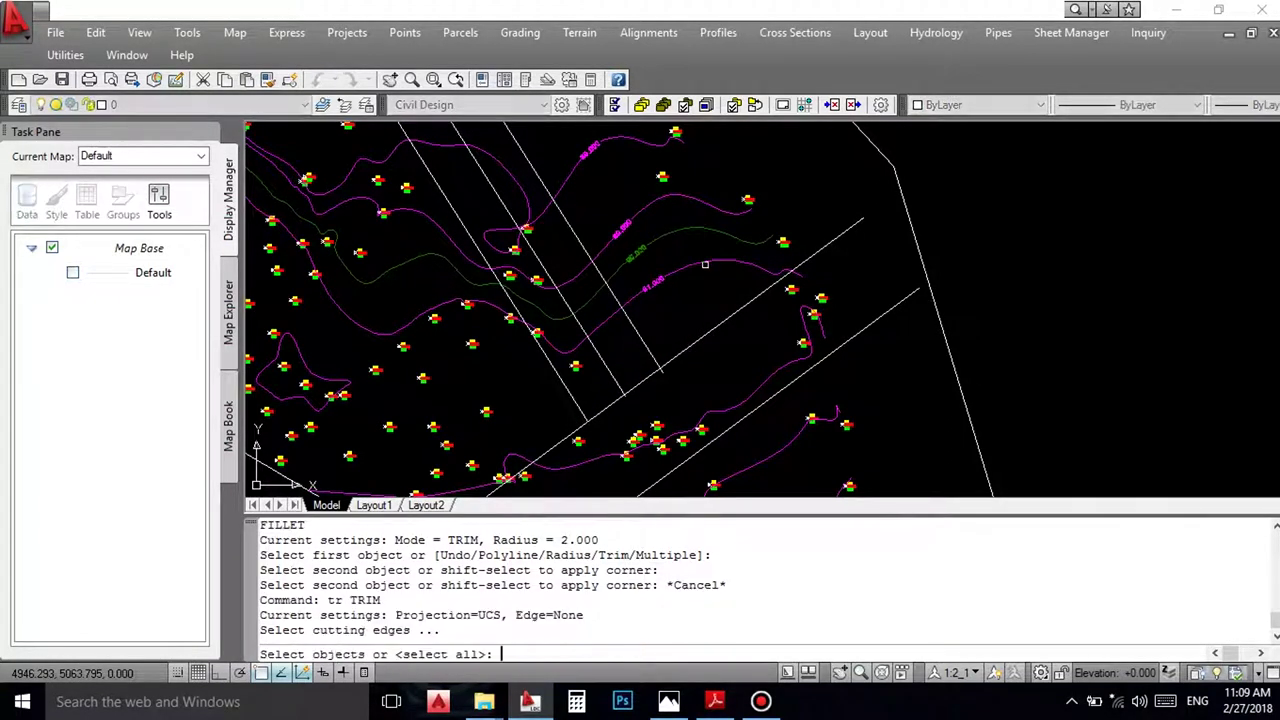
scroll(648, 440, "up", 3)
left_click_drag(531, 376, 487, 373)
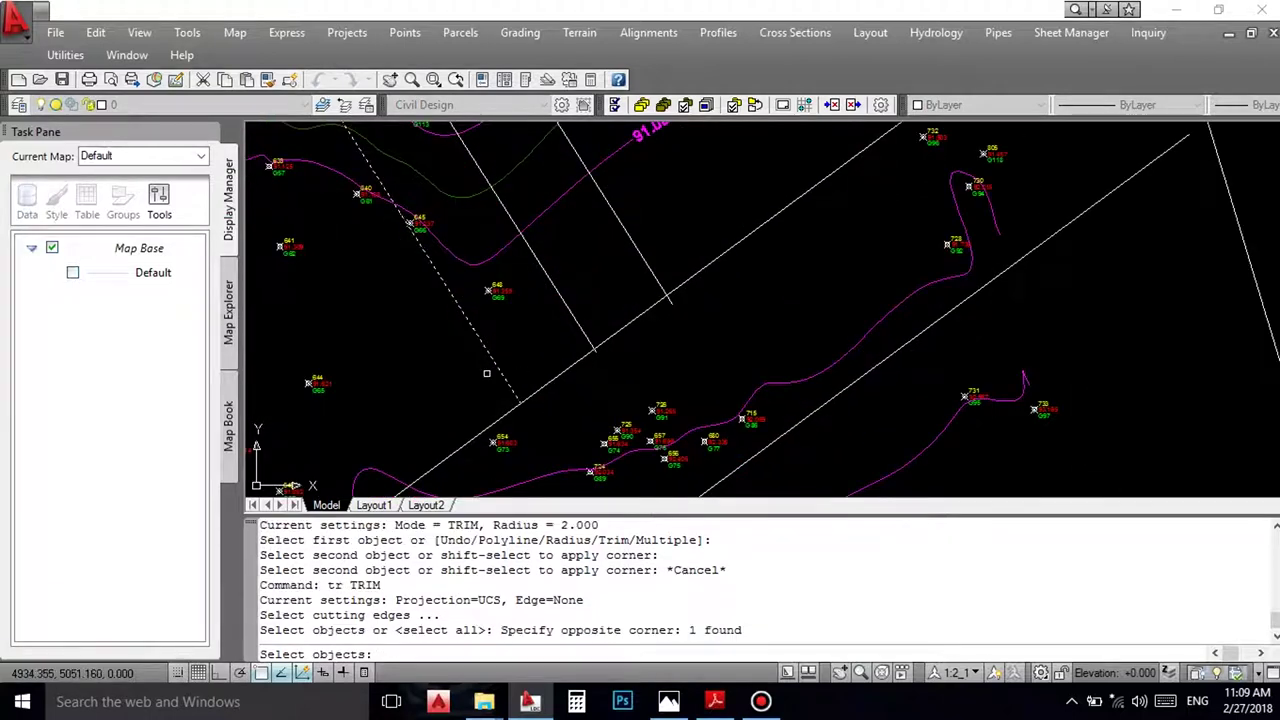
left_click_drag(645, 254, 650, 300)
key("Return")
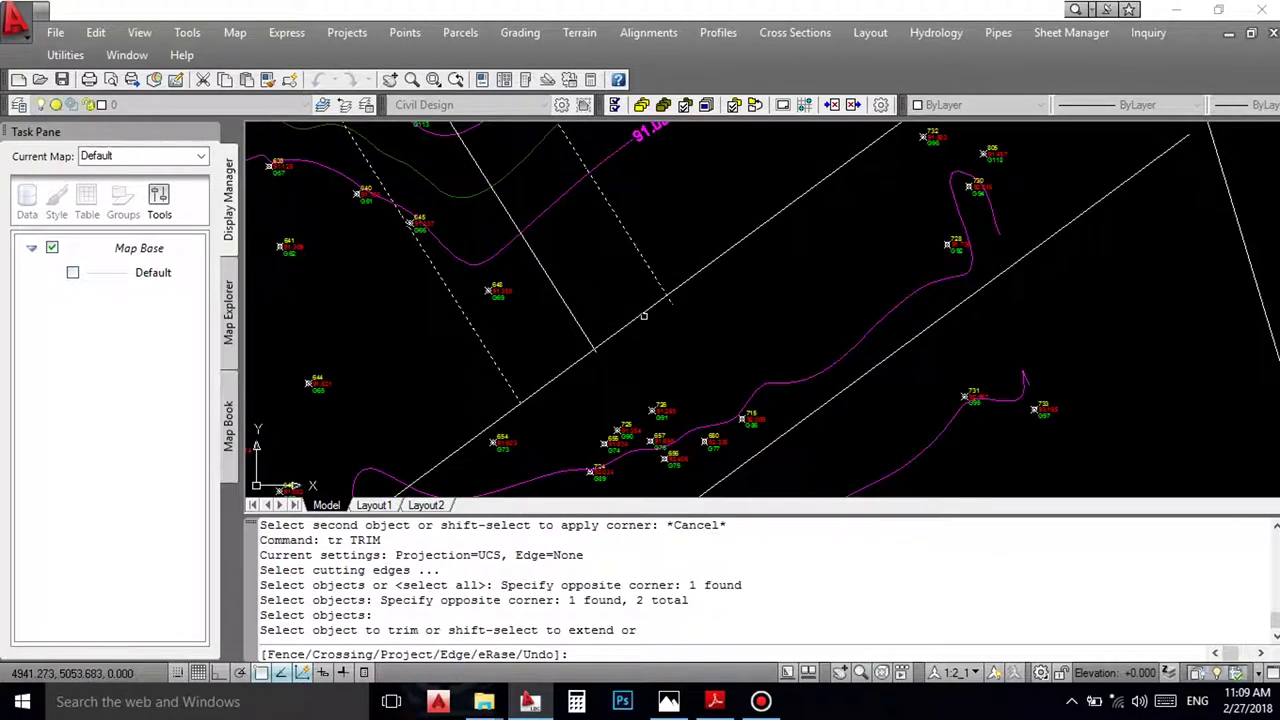
left_click(644, 316)
right_click(624, 274)
left_click(638, 284)
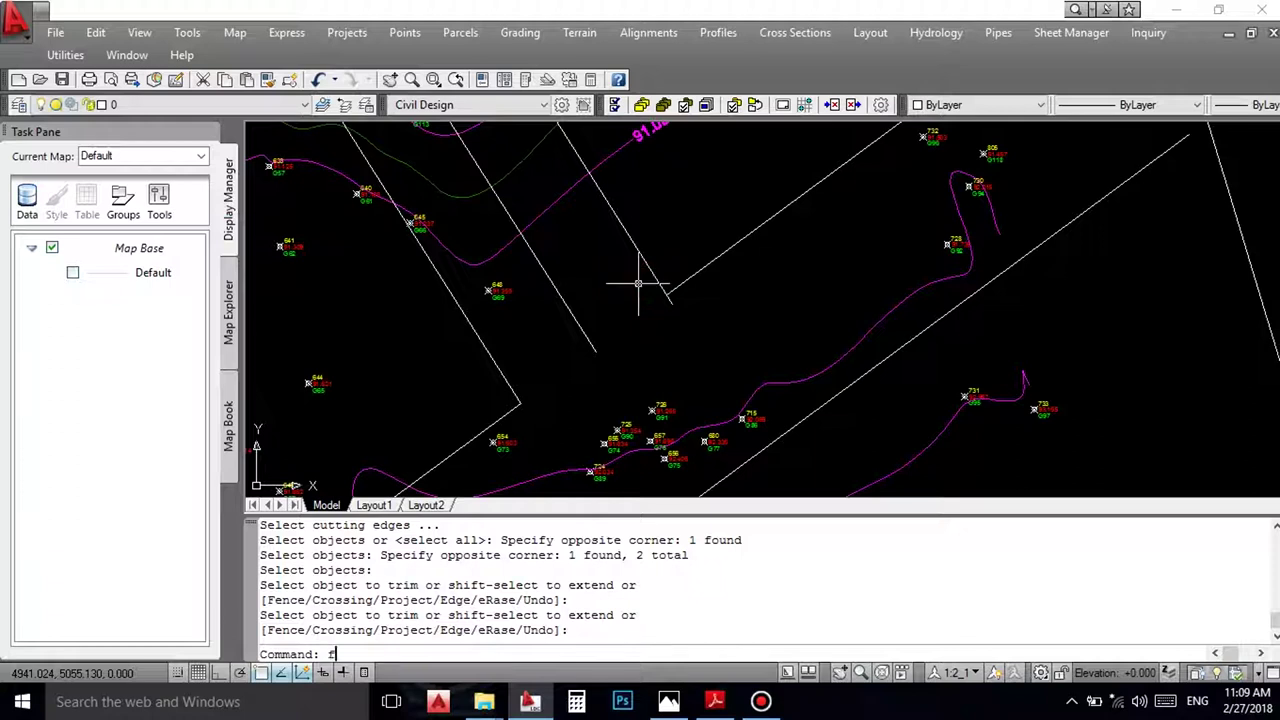
Step: Fillet the first corner at the diagonal road line with radius 2
type("f")
key("Return")
type("e")
key("Return")
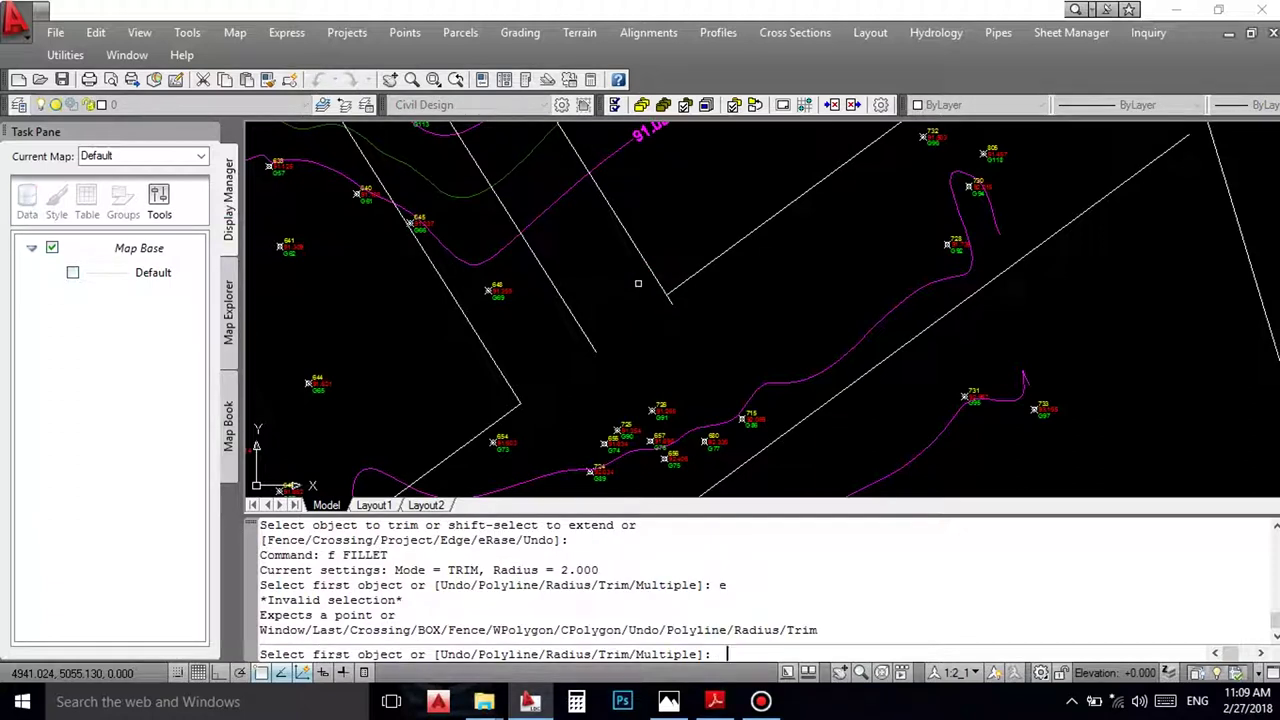
type("r")
key("Return")
type("2")
key("Return")
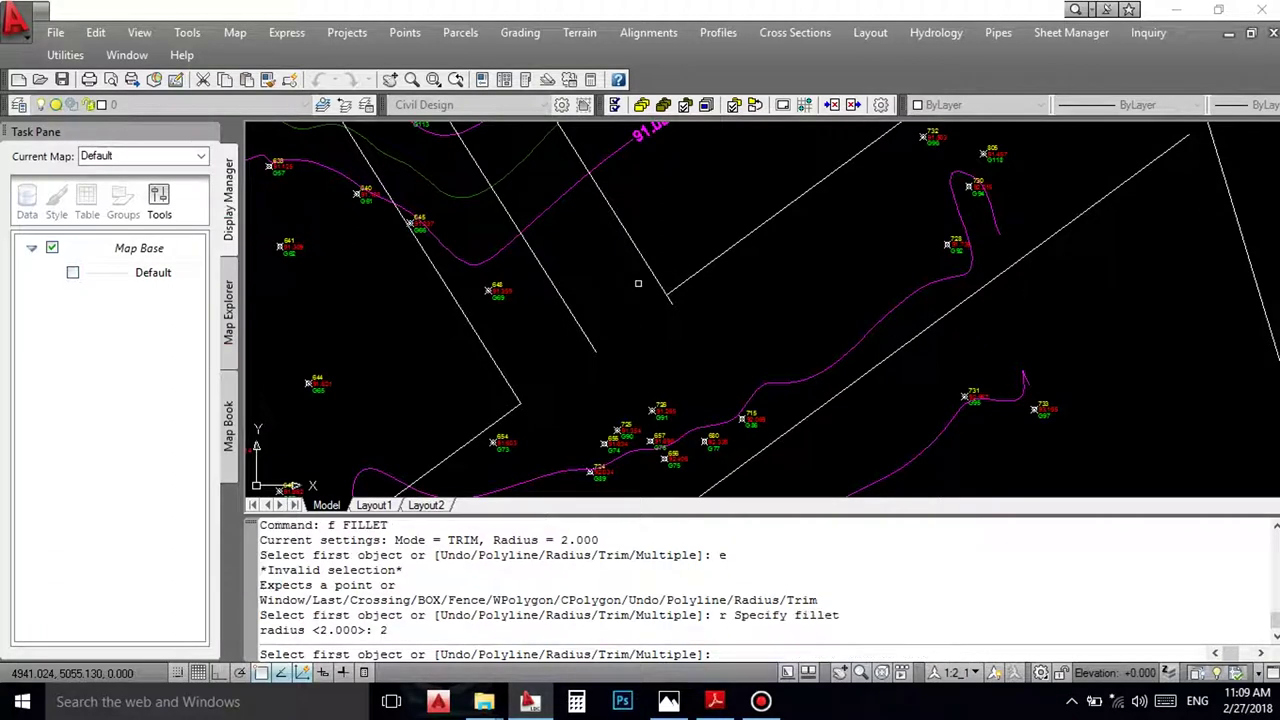
left_click(638, 246)
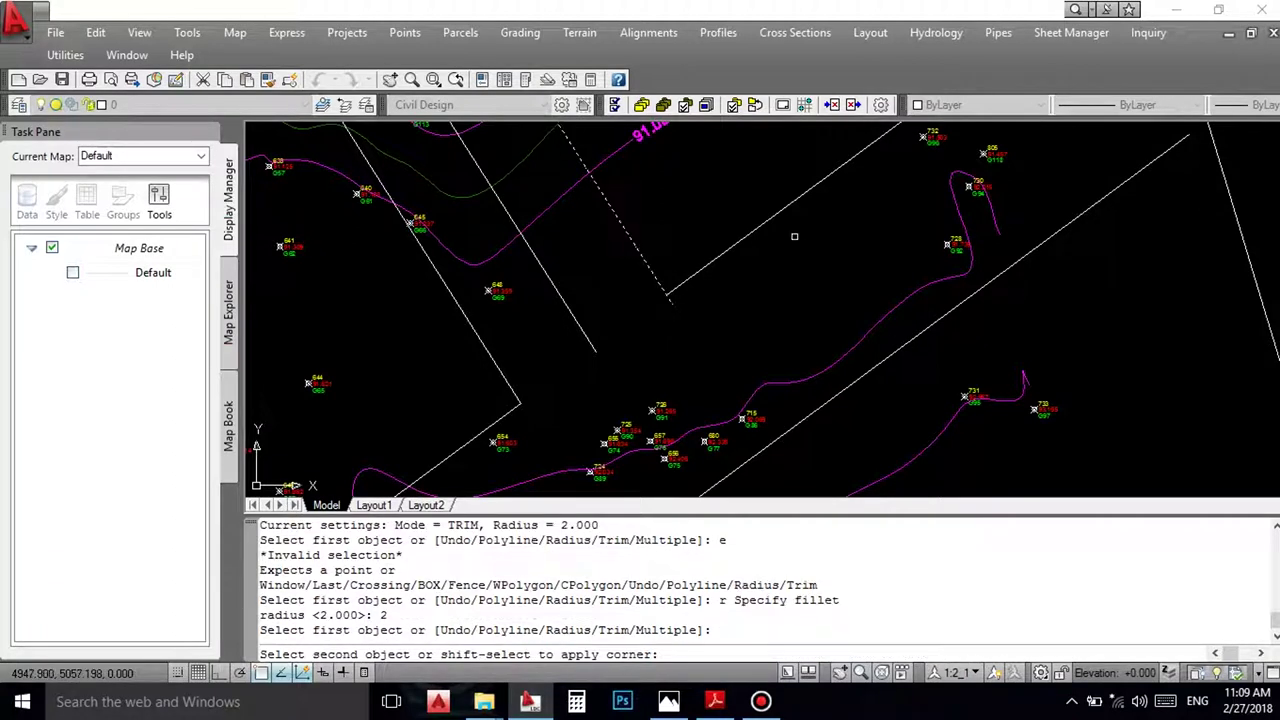
left_click(779, 215)
Step: Round the second corner between the diagonal line and road edge with radius 2
right_click(713, 158)
left_click(760, 172)
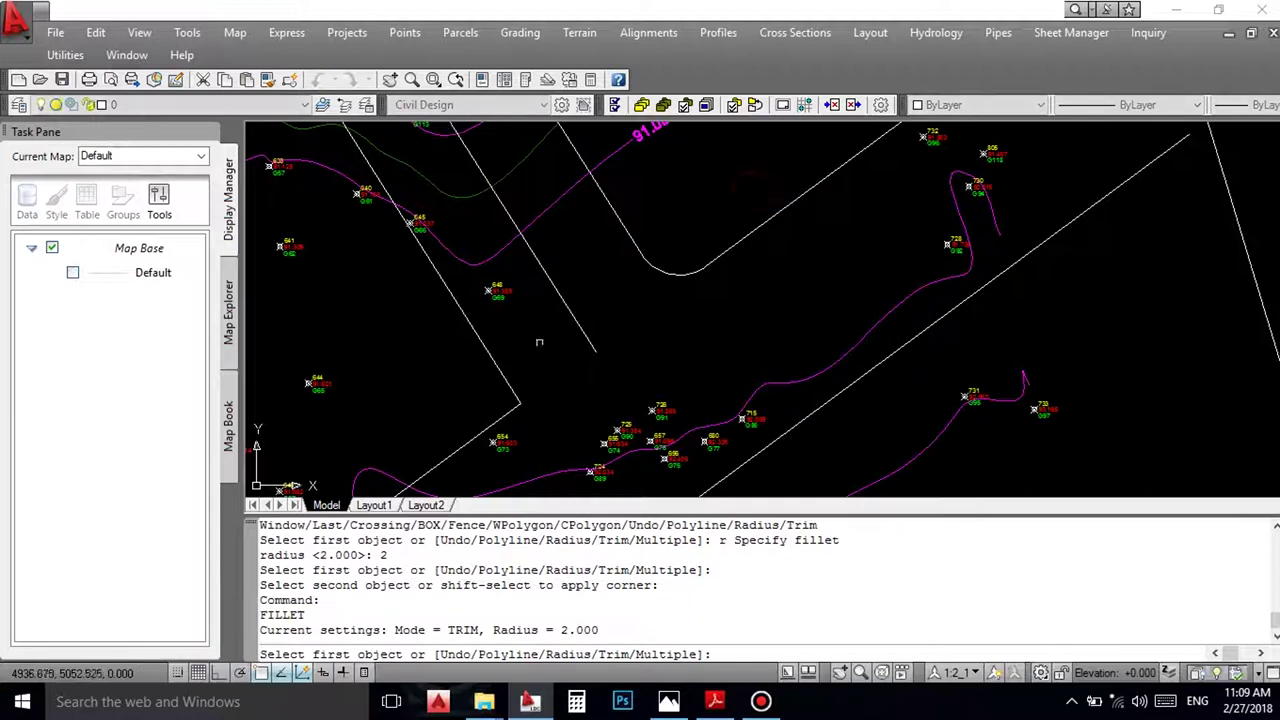
left_click(485, 347)
left_click(474, 439)
scroll(457, 428, "down", 8)
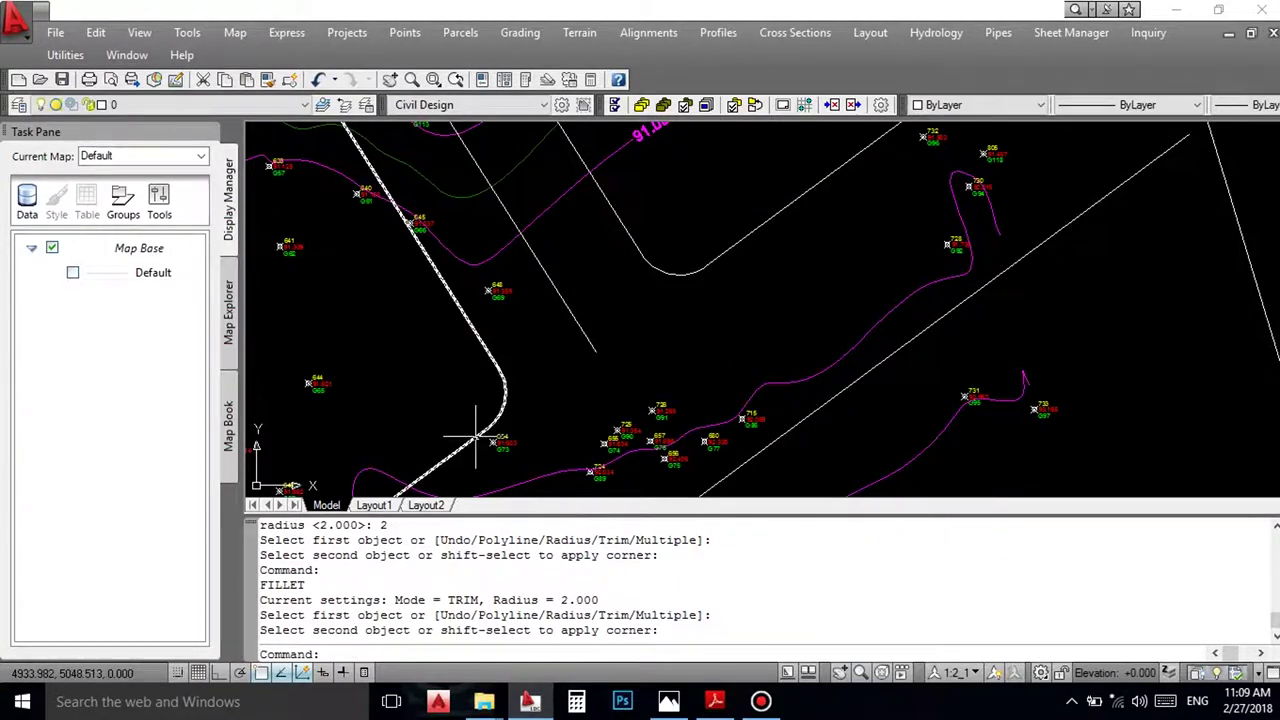
scroll(763, 298, "up", 8)
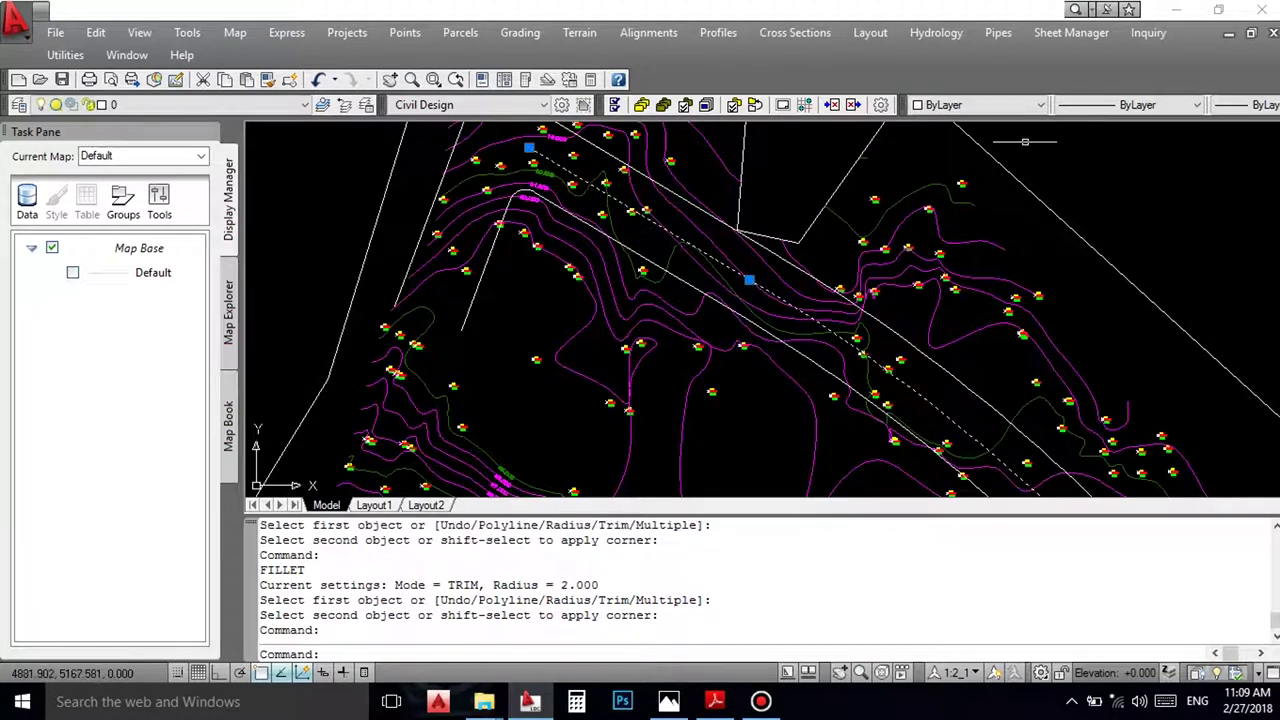
Step: Change the dashed road centre line's colour to green, trying red first
left_click(990, 104)
left_click(945, 152)
left_click(966, 105)
left_click(940, 177)
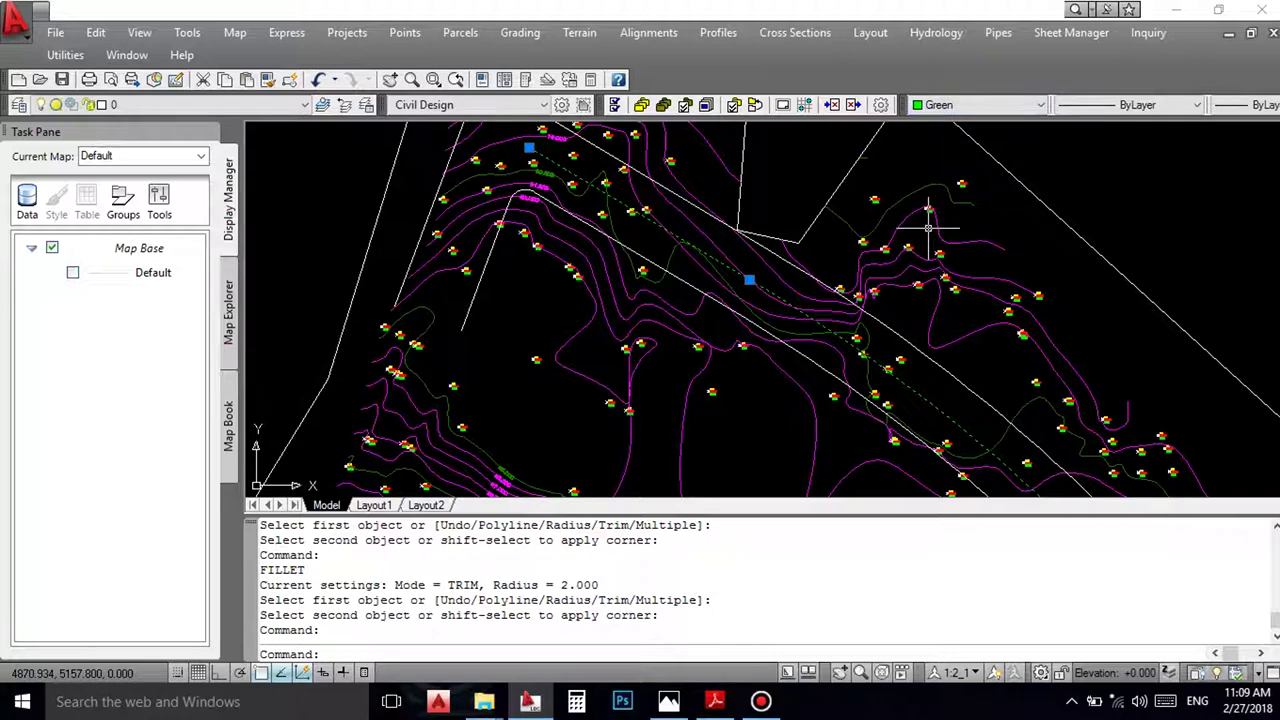
key("Escape")
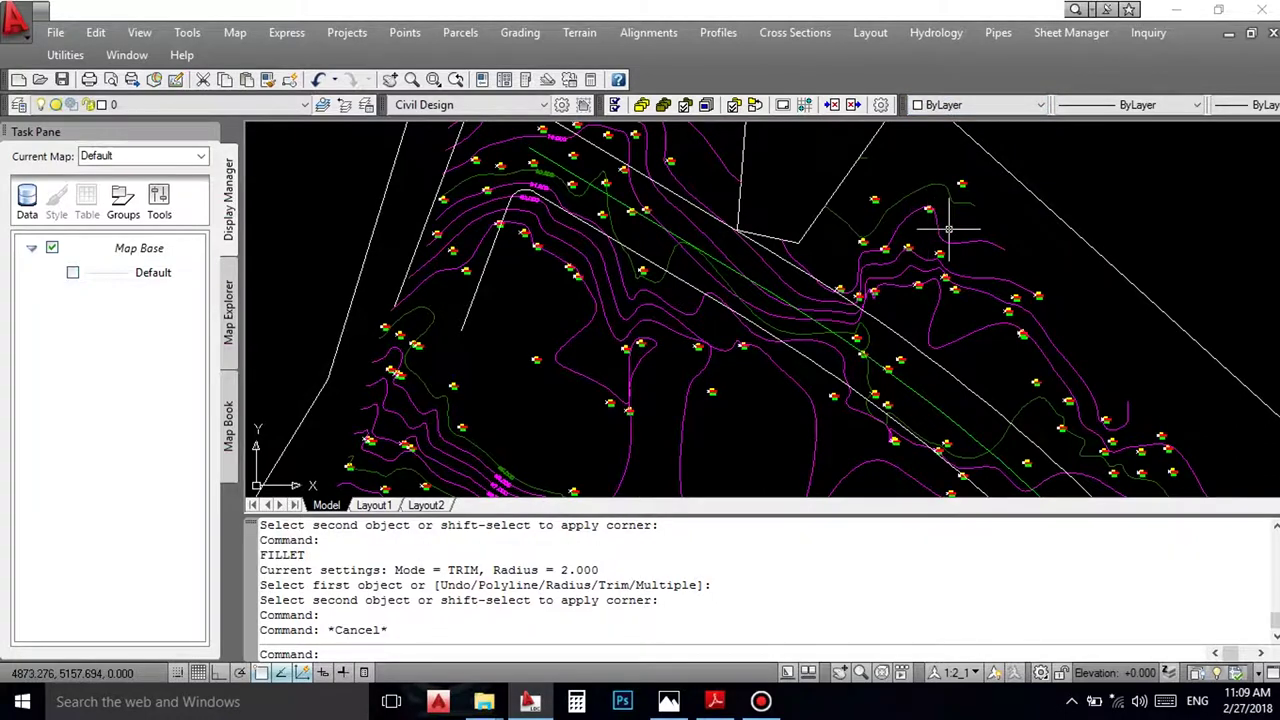
Step: Zoom and pan around the site, briefly selecting the green road line to inspect it
scroll(948, 229, "down", 6)
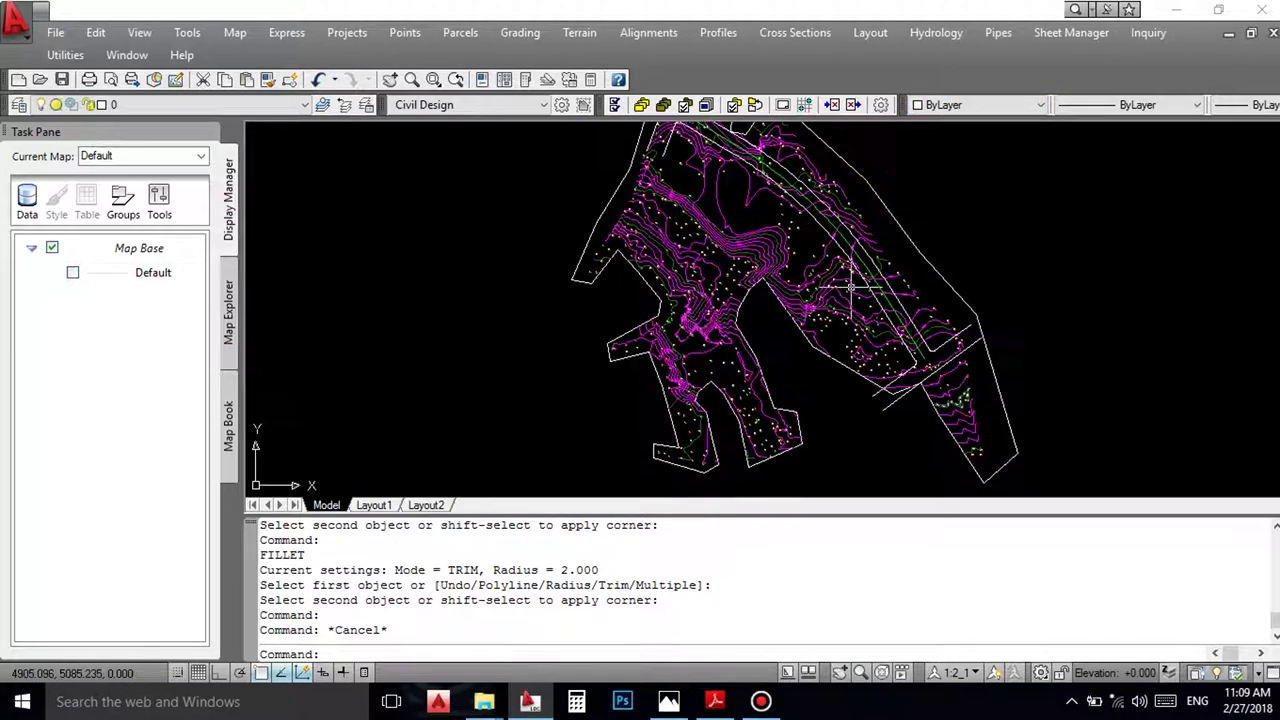
middle_click_drag(776, 211, 845, 251)
middle_click_drag(763, 174, 766, 196)
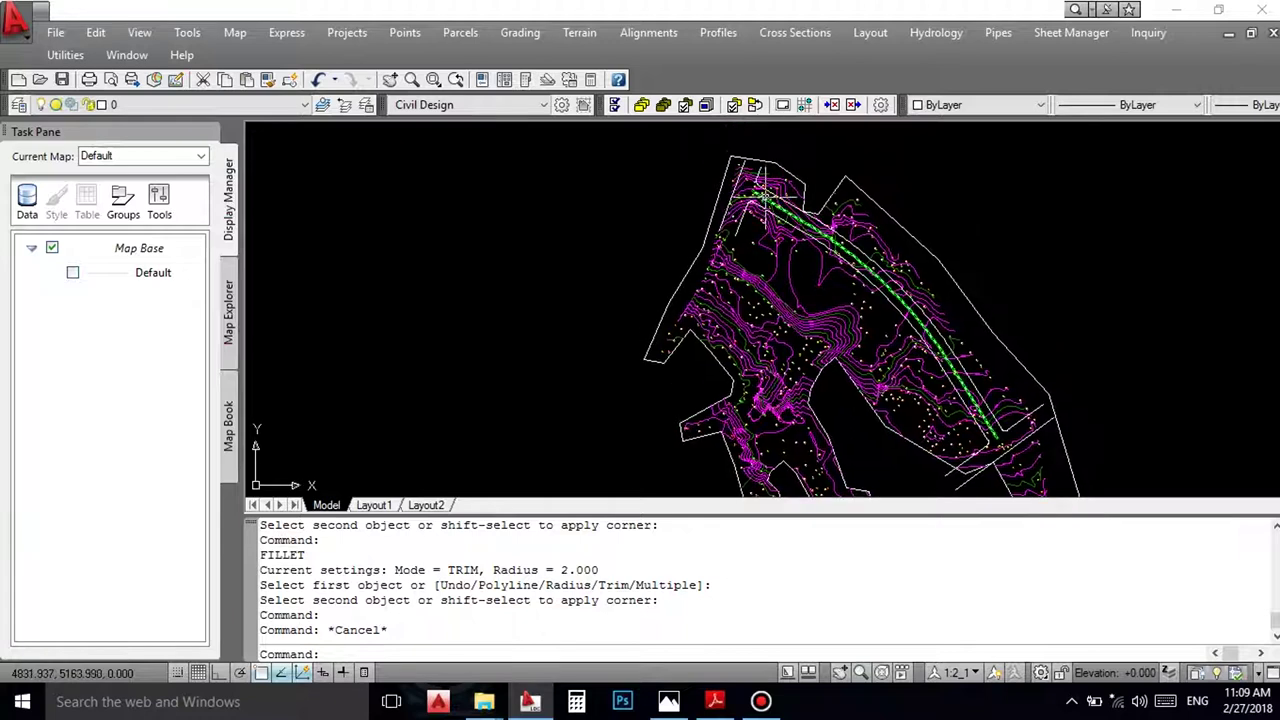
scroll(766, 196, "up", 3)
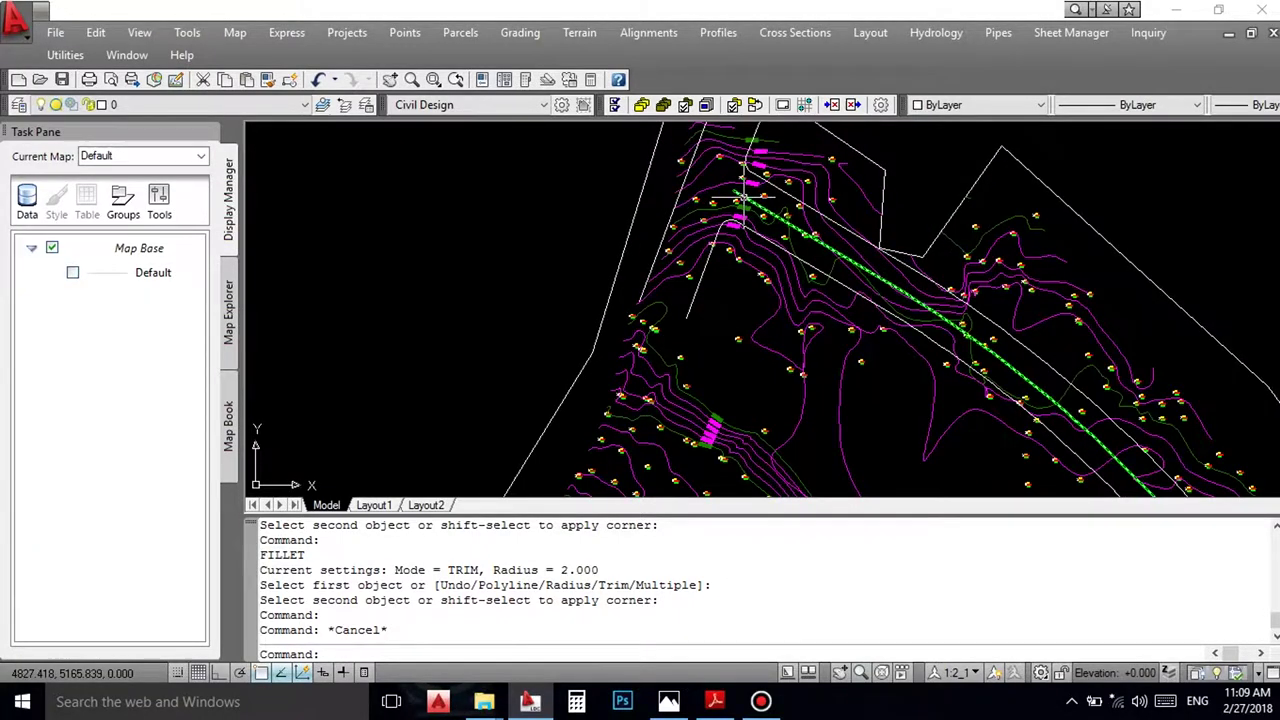
scroll(745, 197, "down", 5)
scroll(746, 197, "up", 4)
scroll(742, 257, "down", 2)
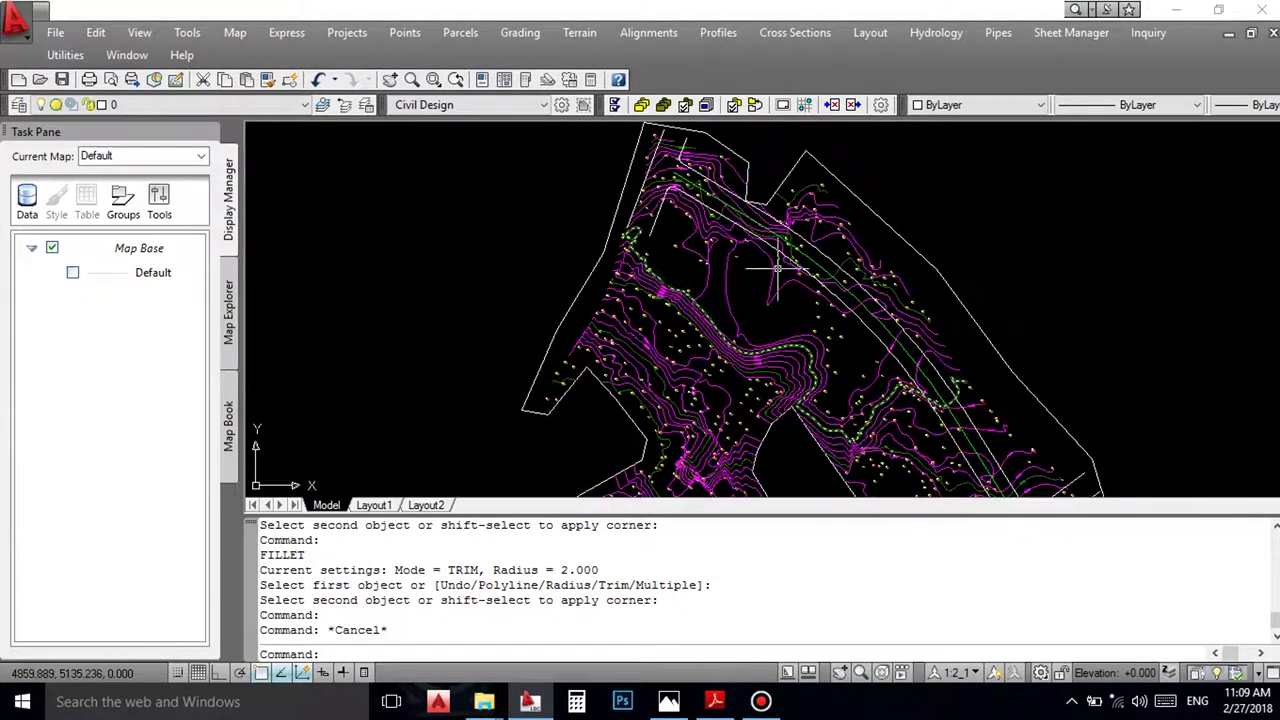
scroll(745, 262, "up", 5)
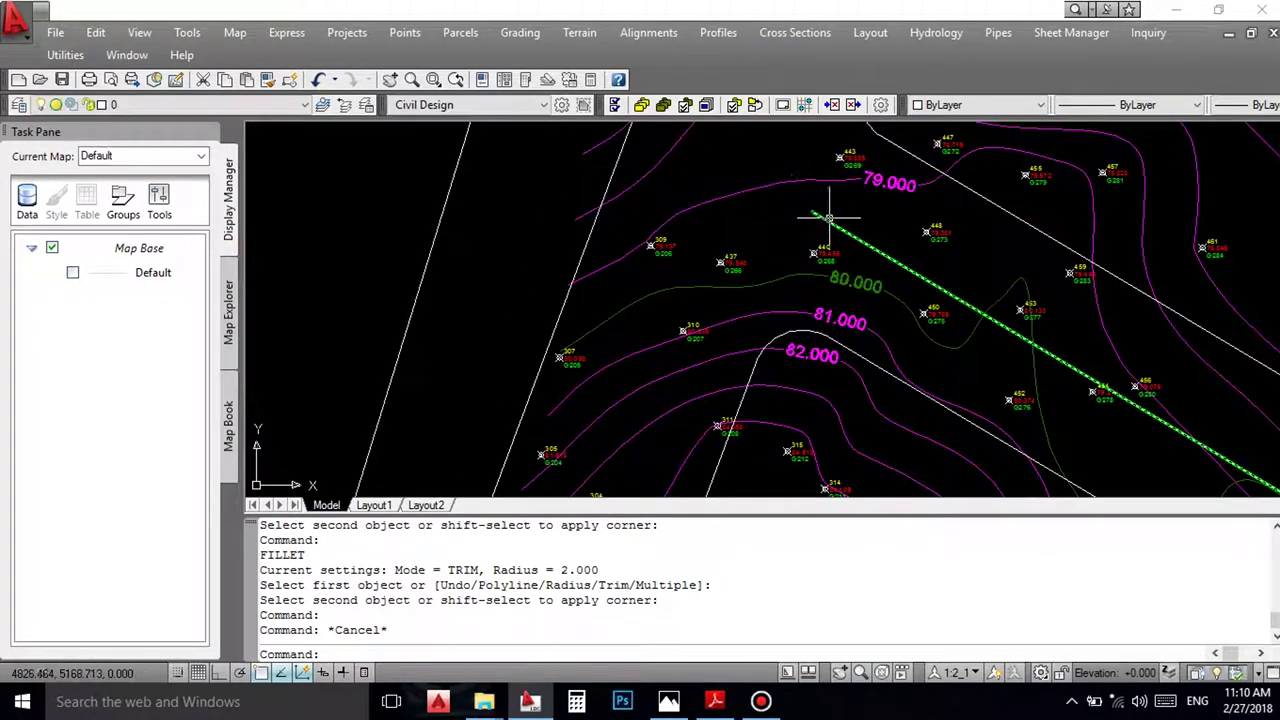
left_click(826, 220)
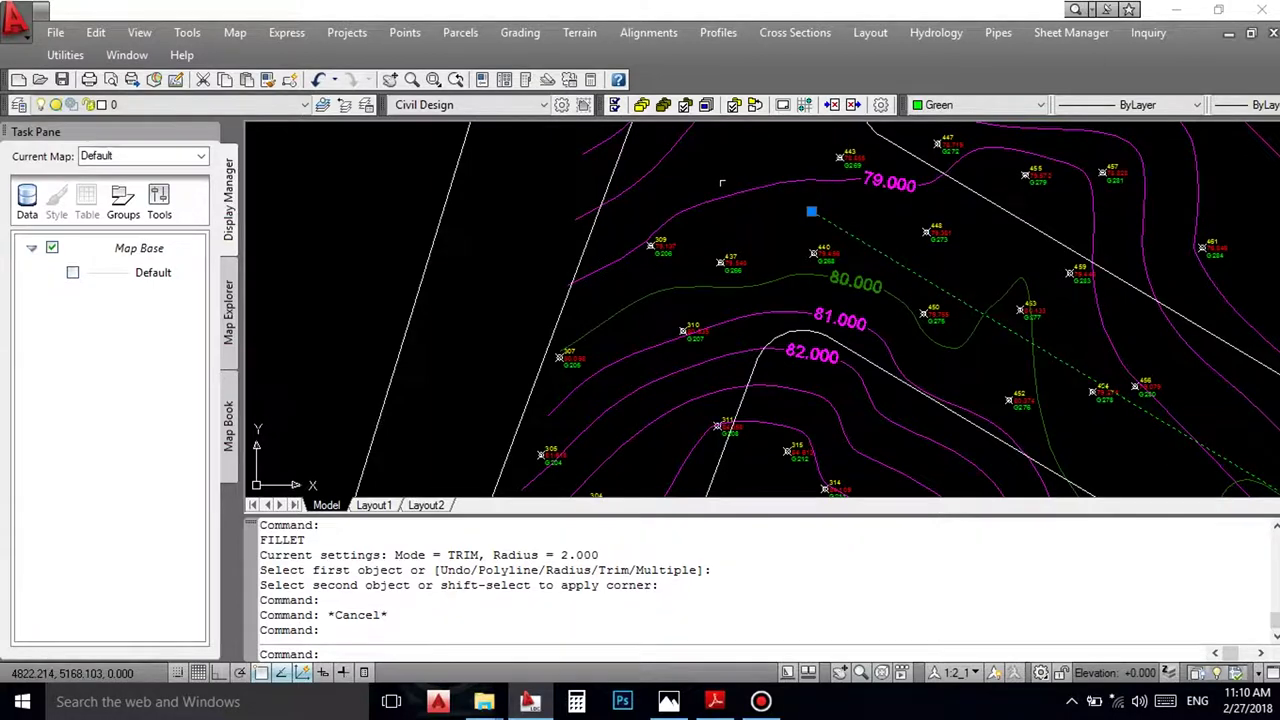
scroll(710, 180, "down", 6)
scroll(918, 315, "up", 3)
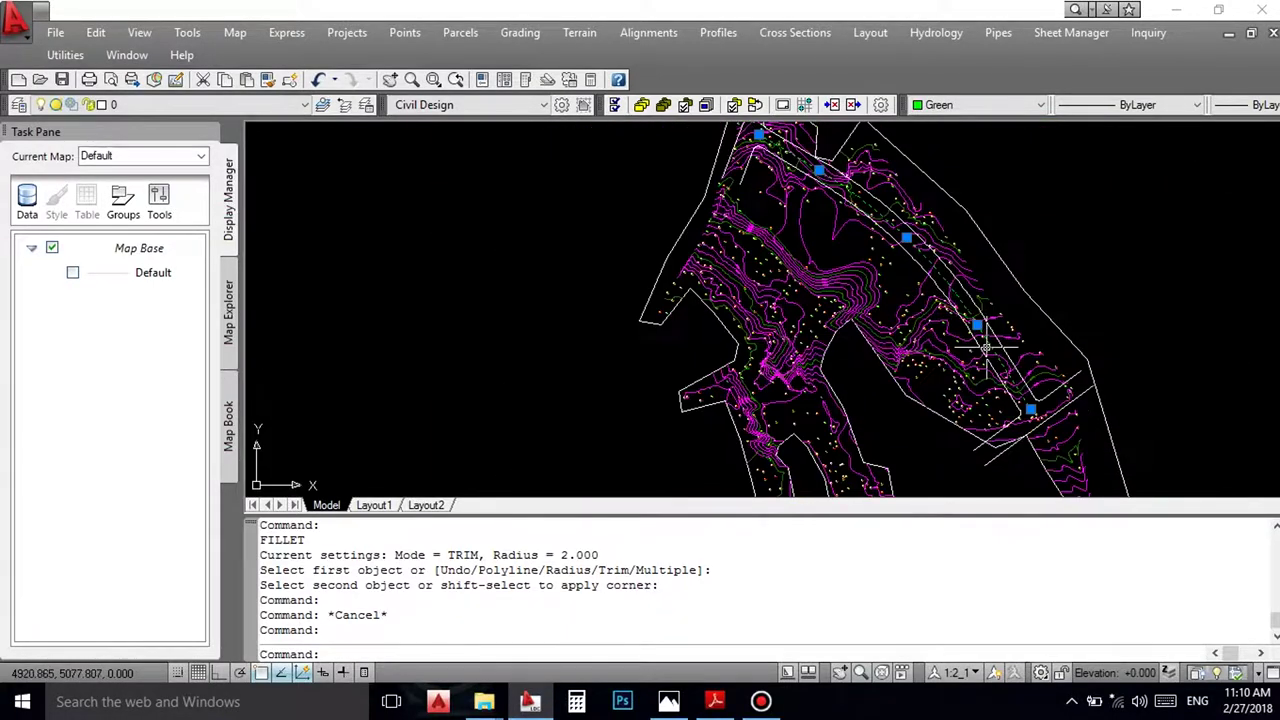
scroll(905, 301, "up", 4)
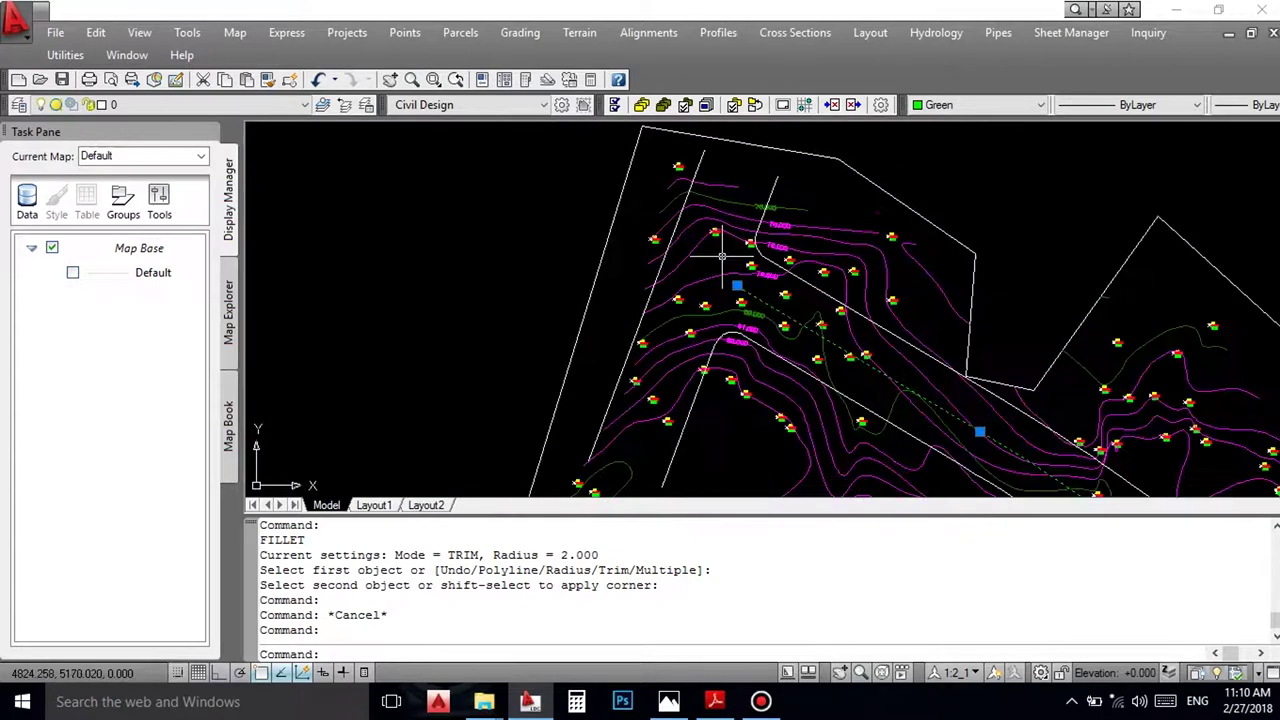
key("Escape")
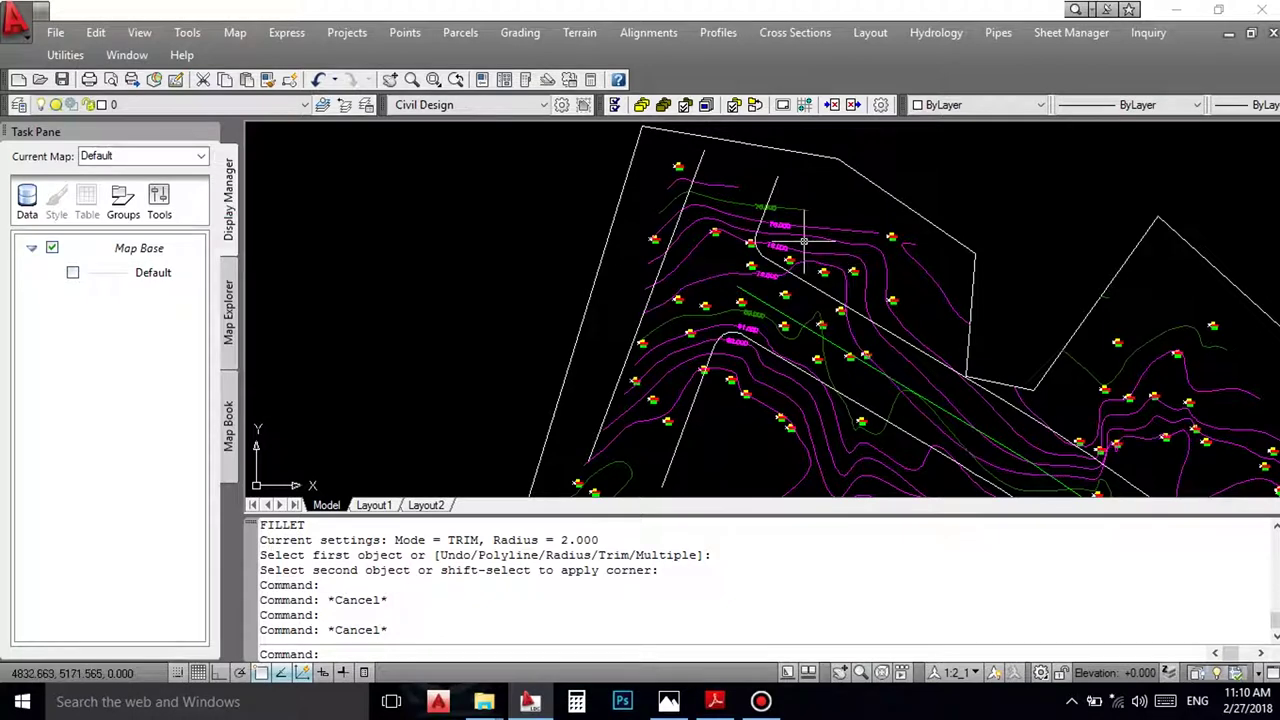
scroll(702, 295, "down", 5)
scroll(890, 215, "up", 4)
scroll(890, 215, "down", 5)
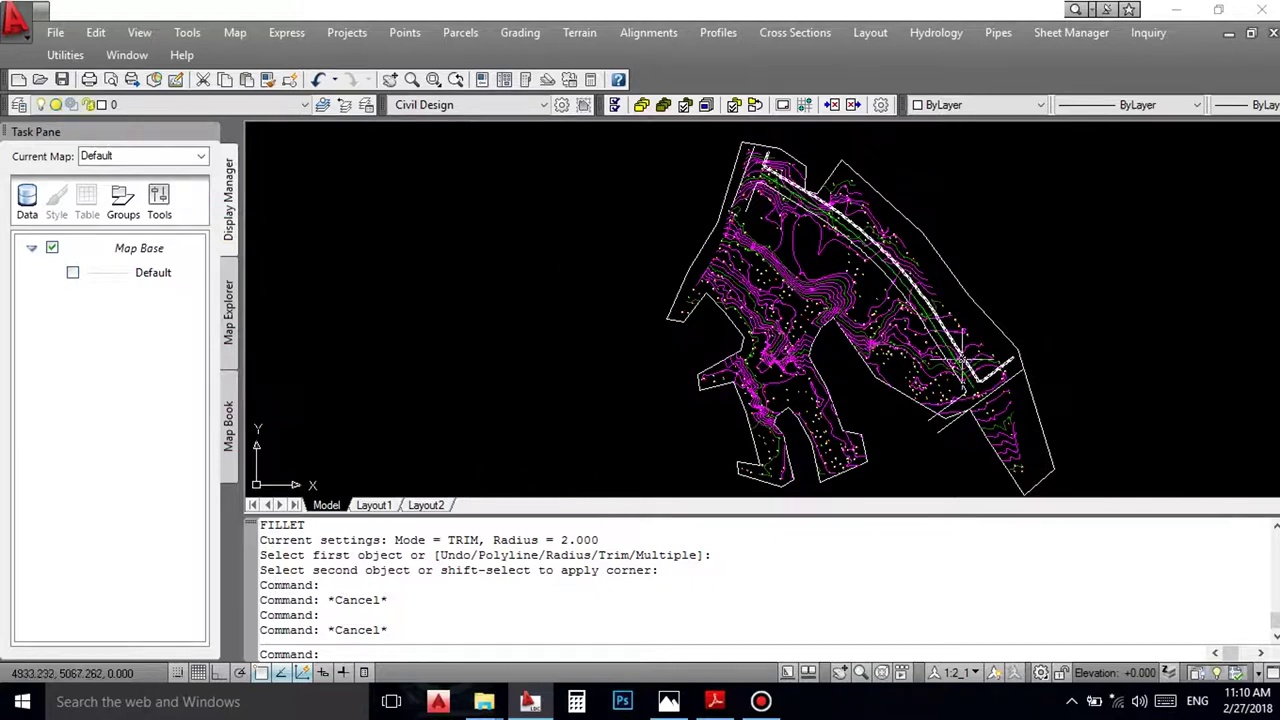
scroll(1006, 337, "up", 4)
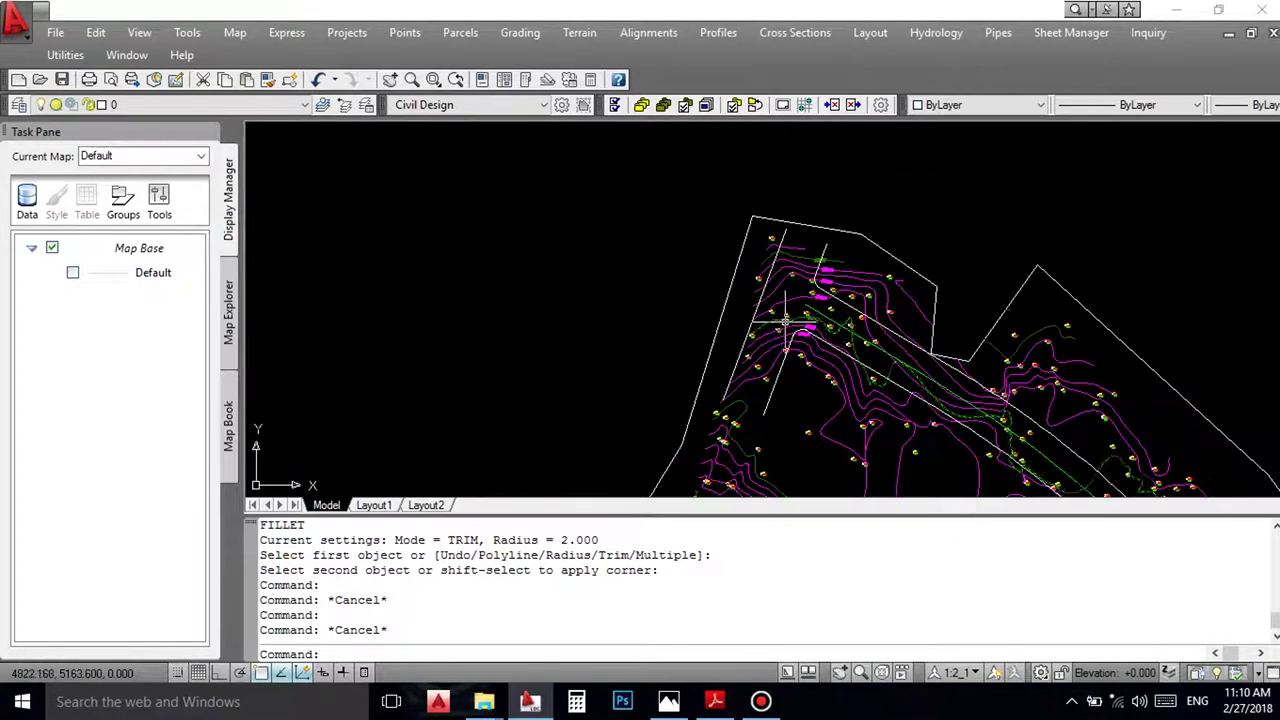
Step: Start defining an alignment from drawn objects, then cancel the selection prompt
left_click(650, 30)
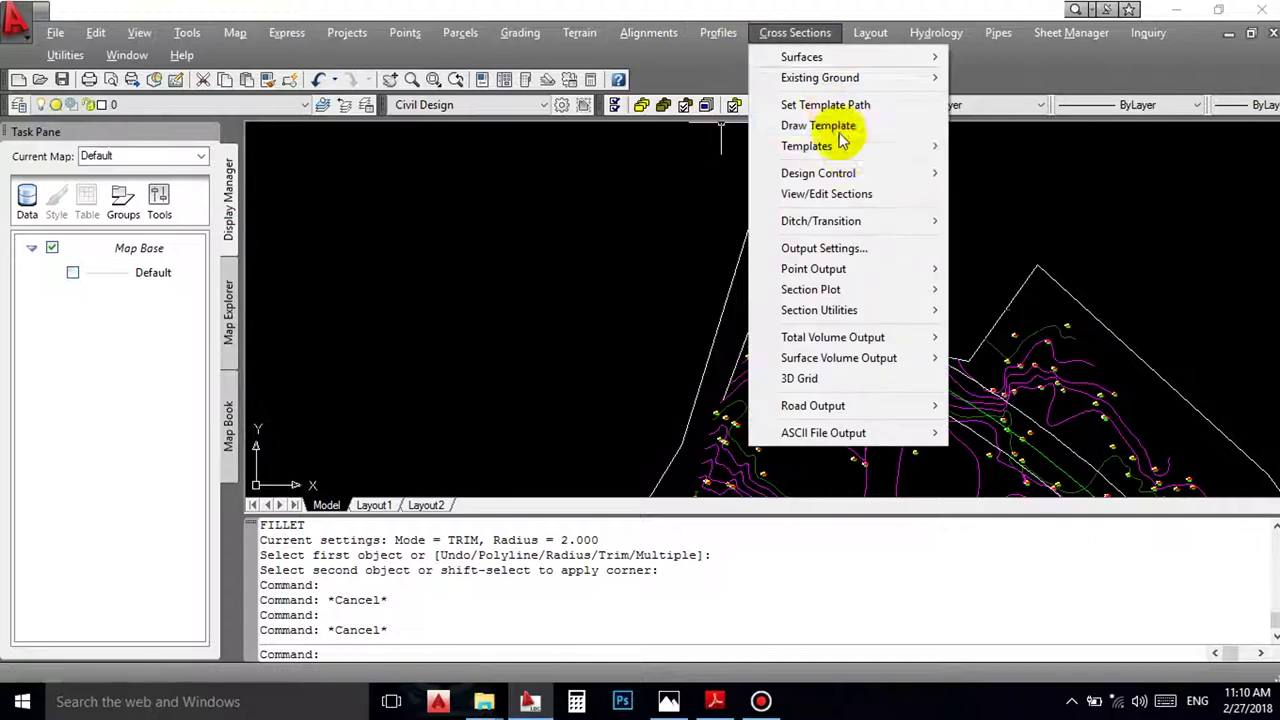
left_click(1031, 206)
left_click(663, 40)
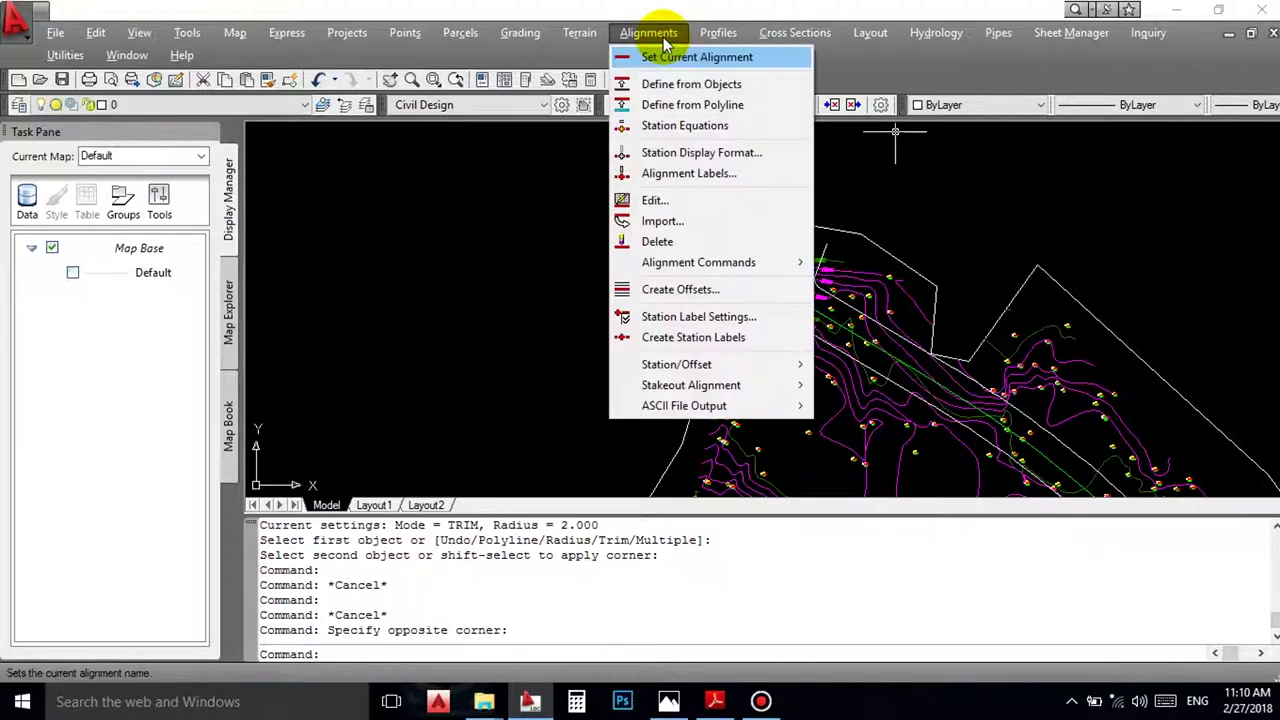
left_click(695, 86)
scroll(765, 285, "up", 3)
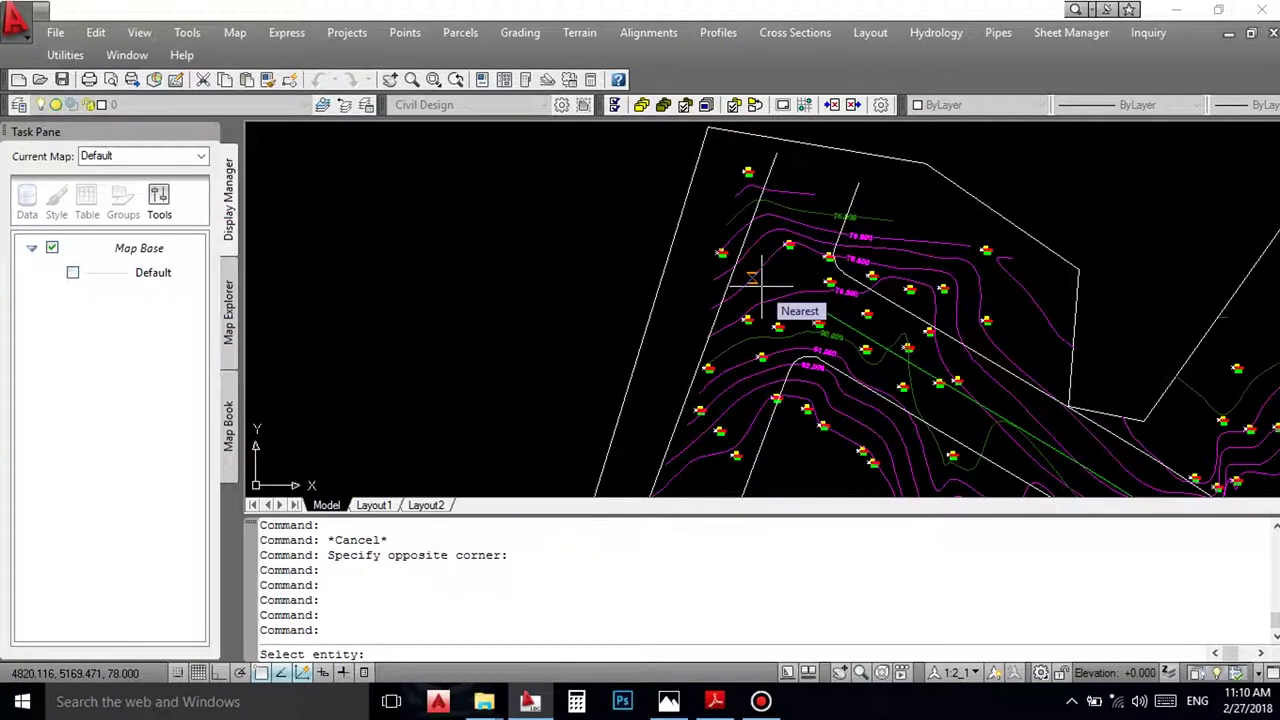
key("Escape")
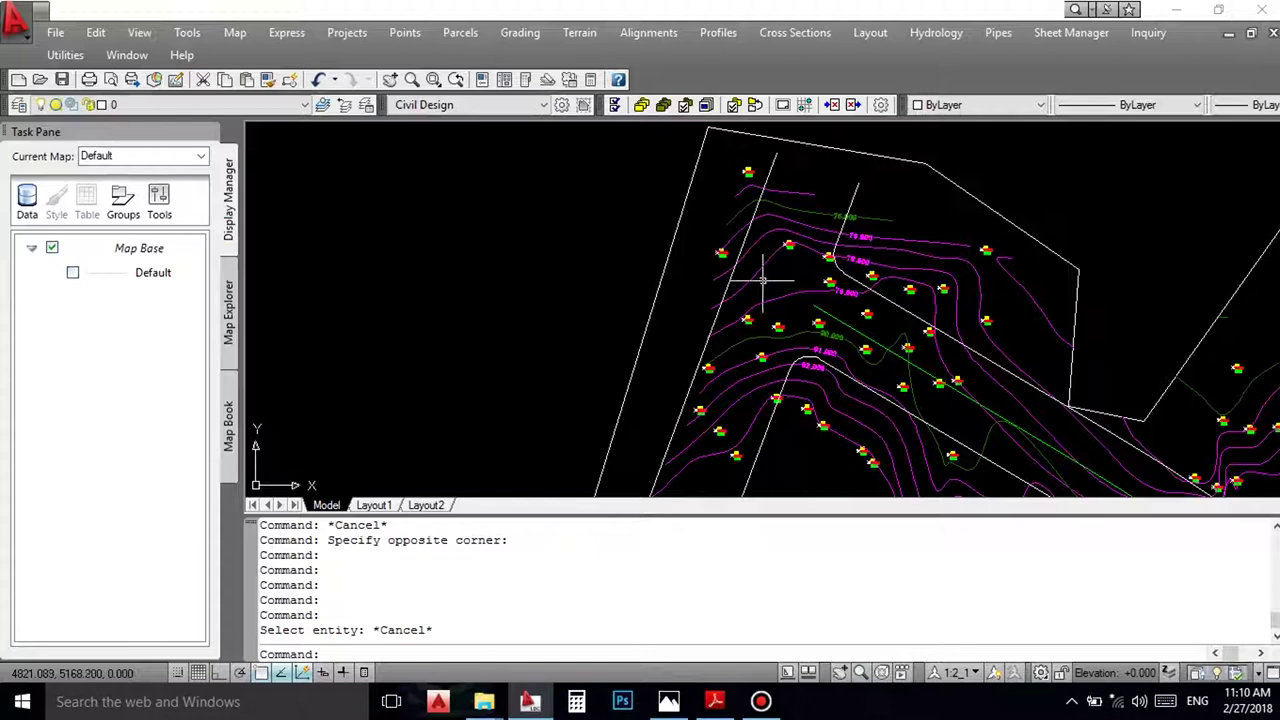
Step: Run Define from Polyline on the green road polyline, repeating it to reach the reference-point prompt
left_click(650, 34)
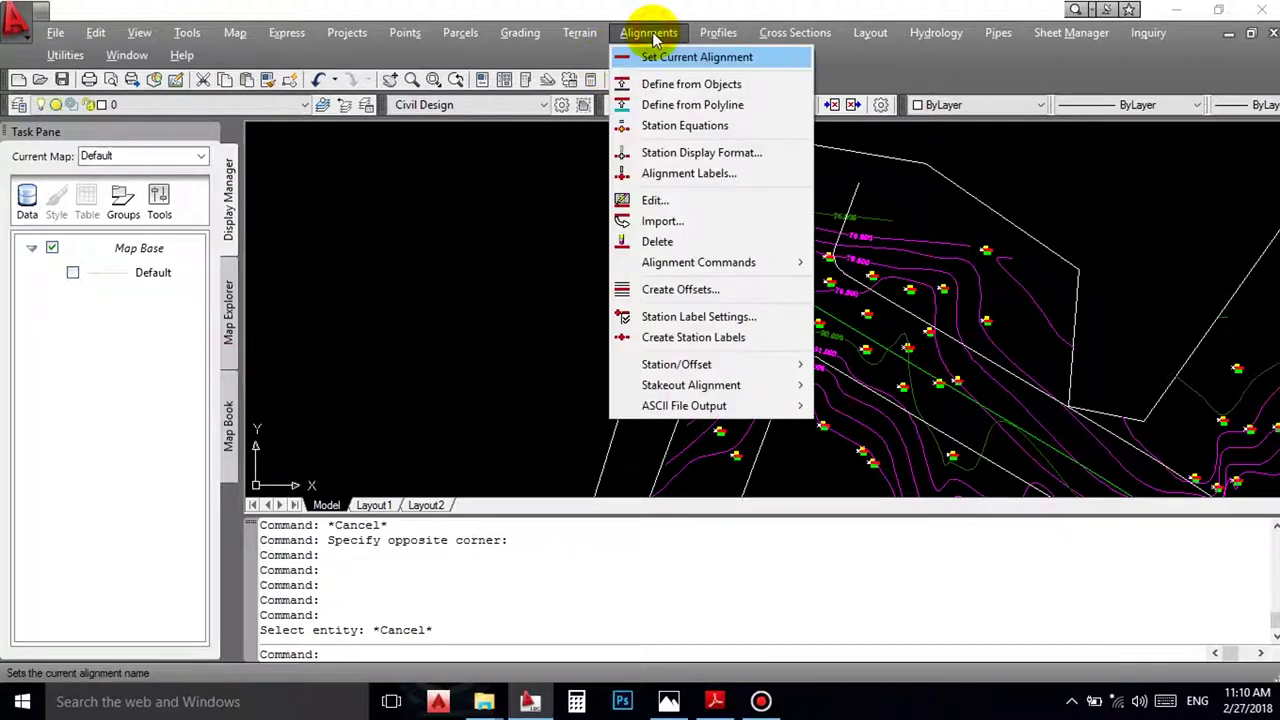
left_click(676, 106)
left_click(813, 305)
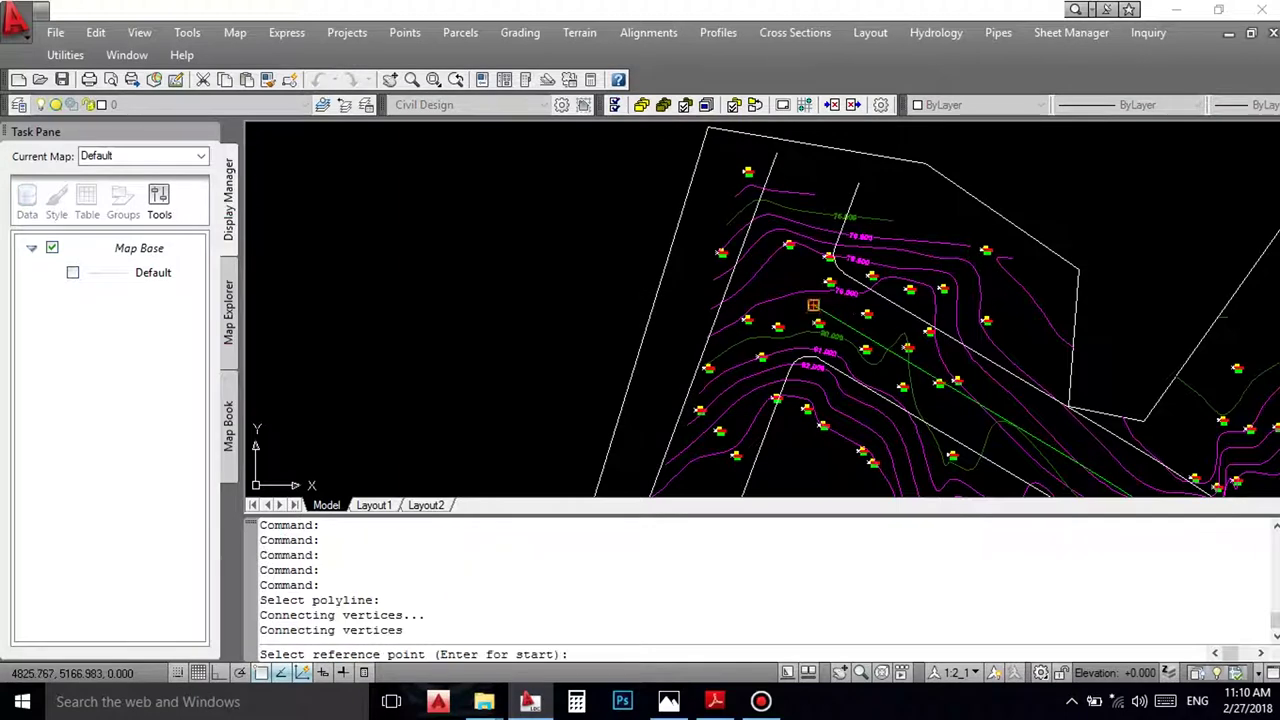
scroll(811, 303, "up", 2)
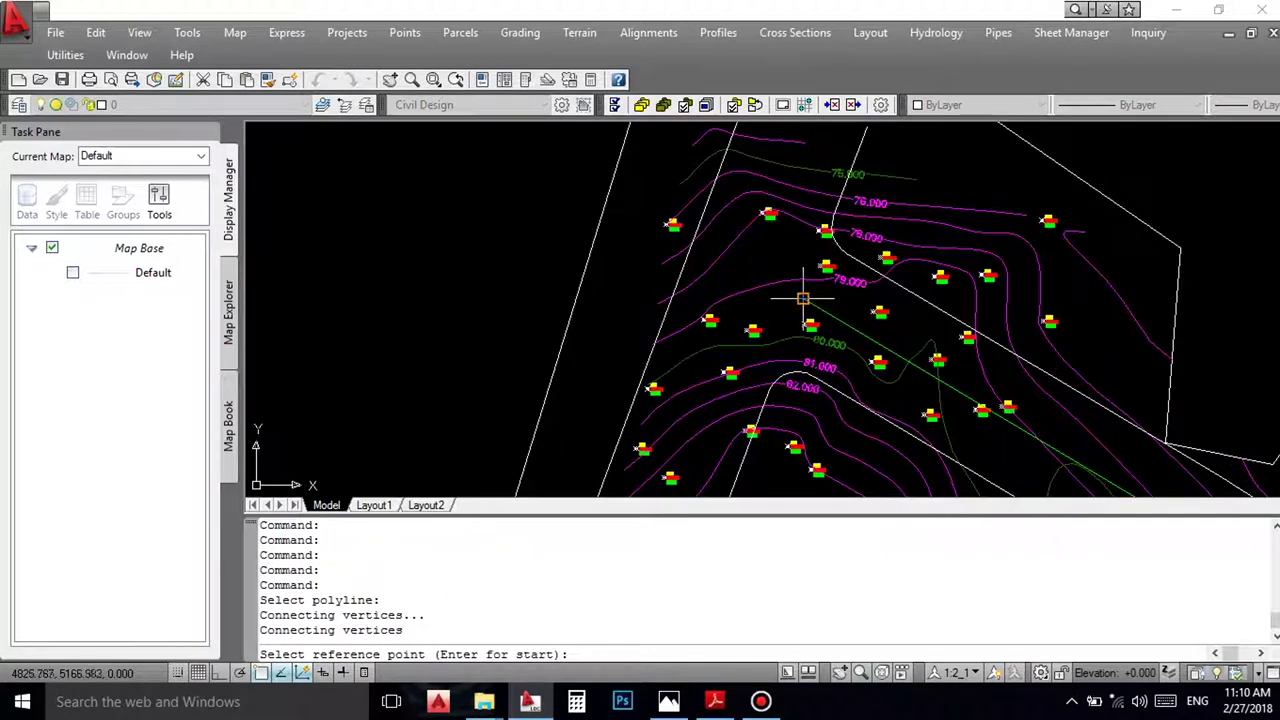
key("Escape")
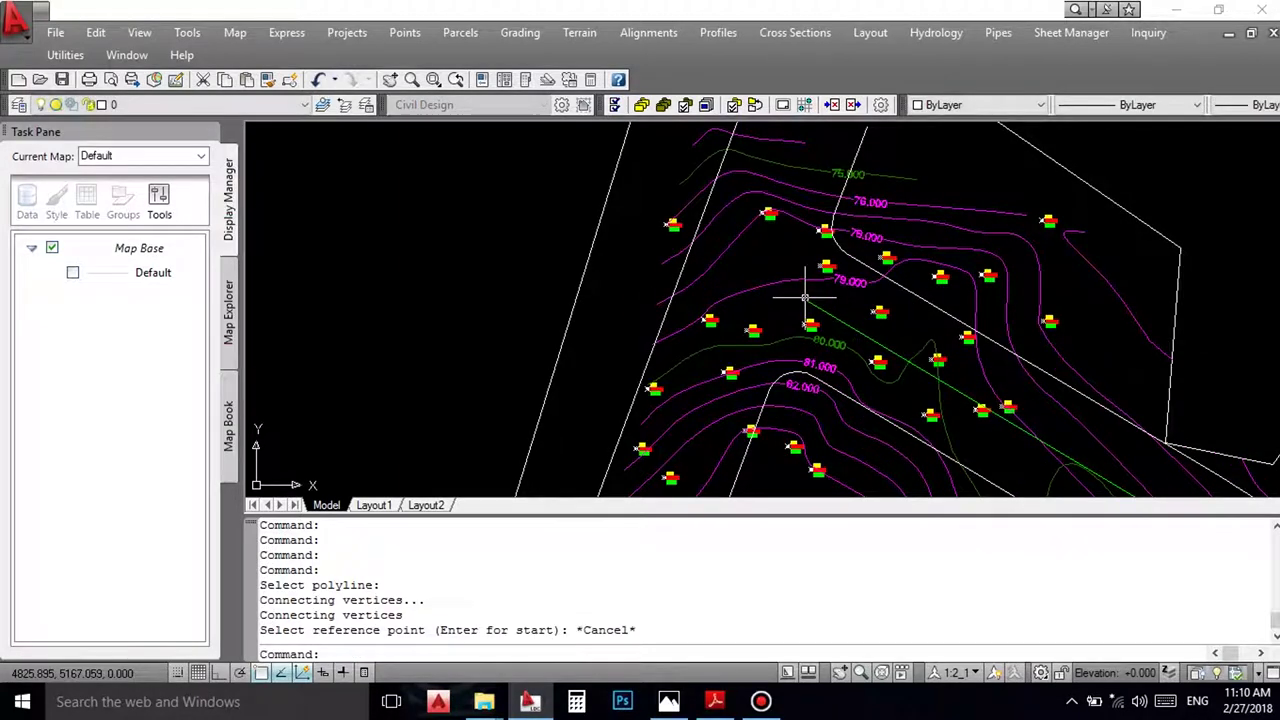
key("Return")
left_click(806, 301)
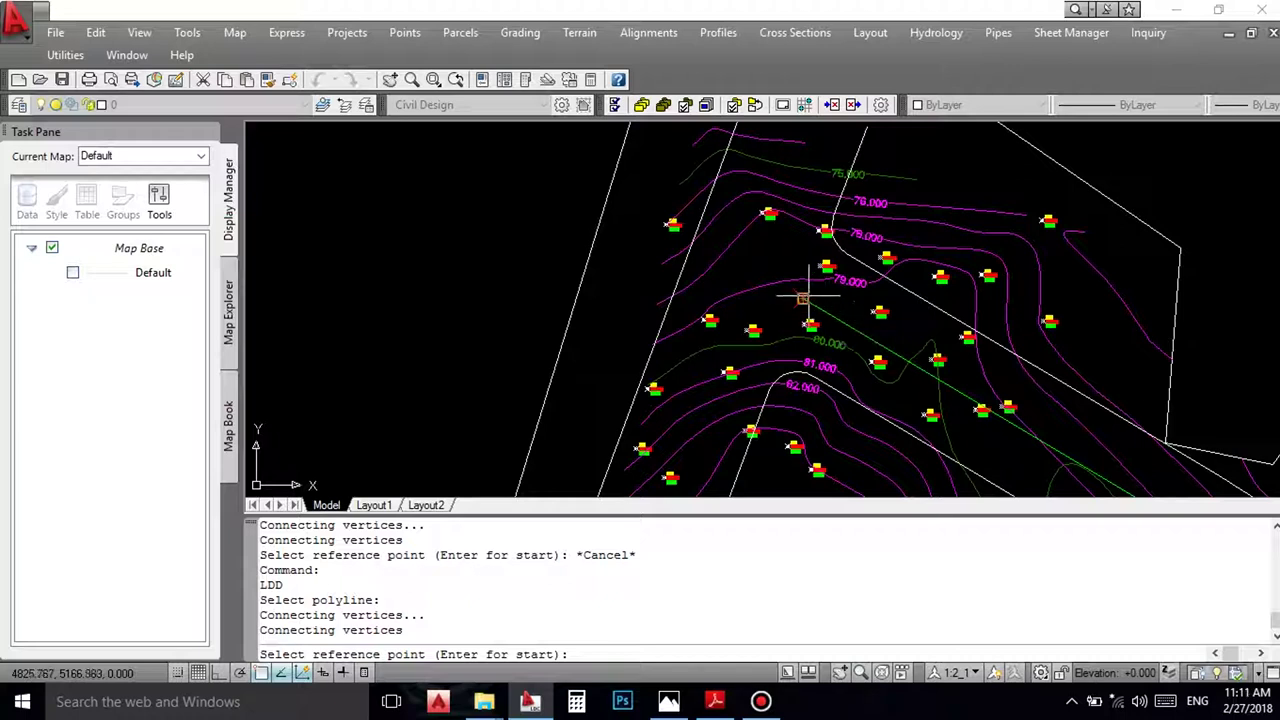
Step: Create alignment RD-1 from the polyline start at reference station 0, then select the green line
left_click(805, 296)
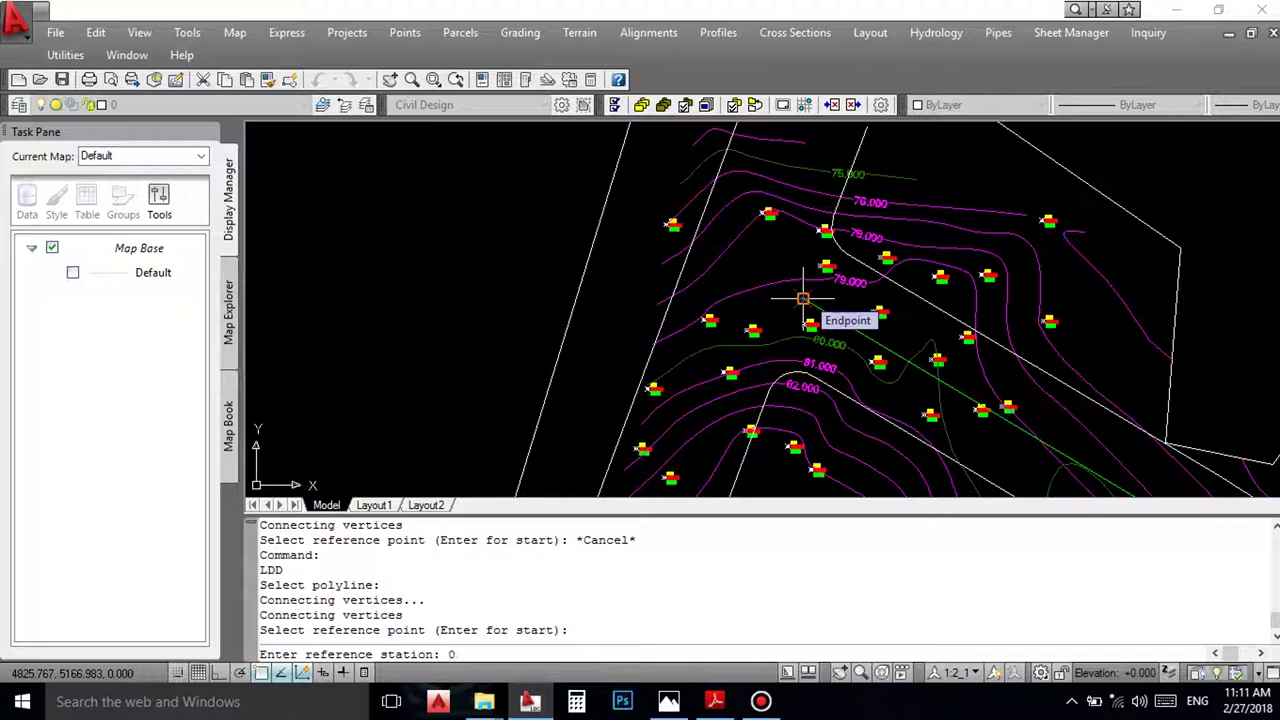
type("0")
key("Return")
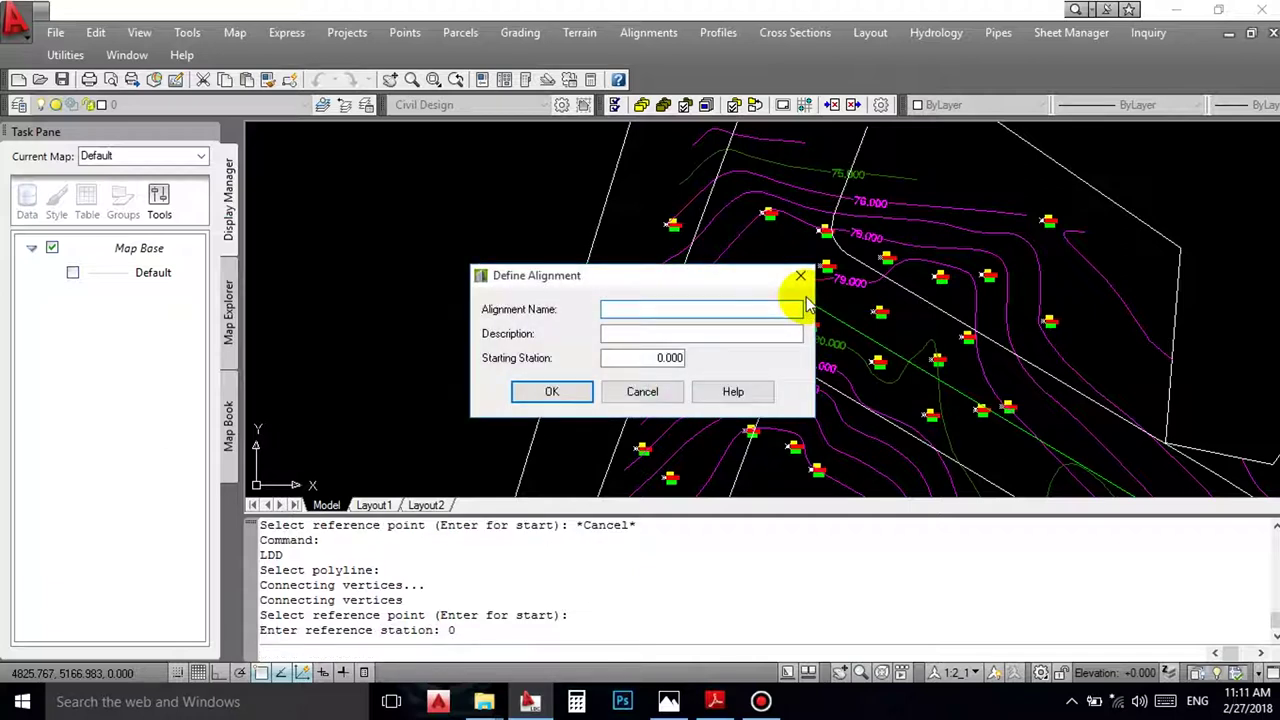
type("l")
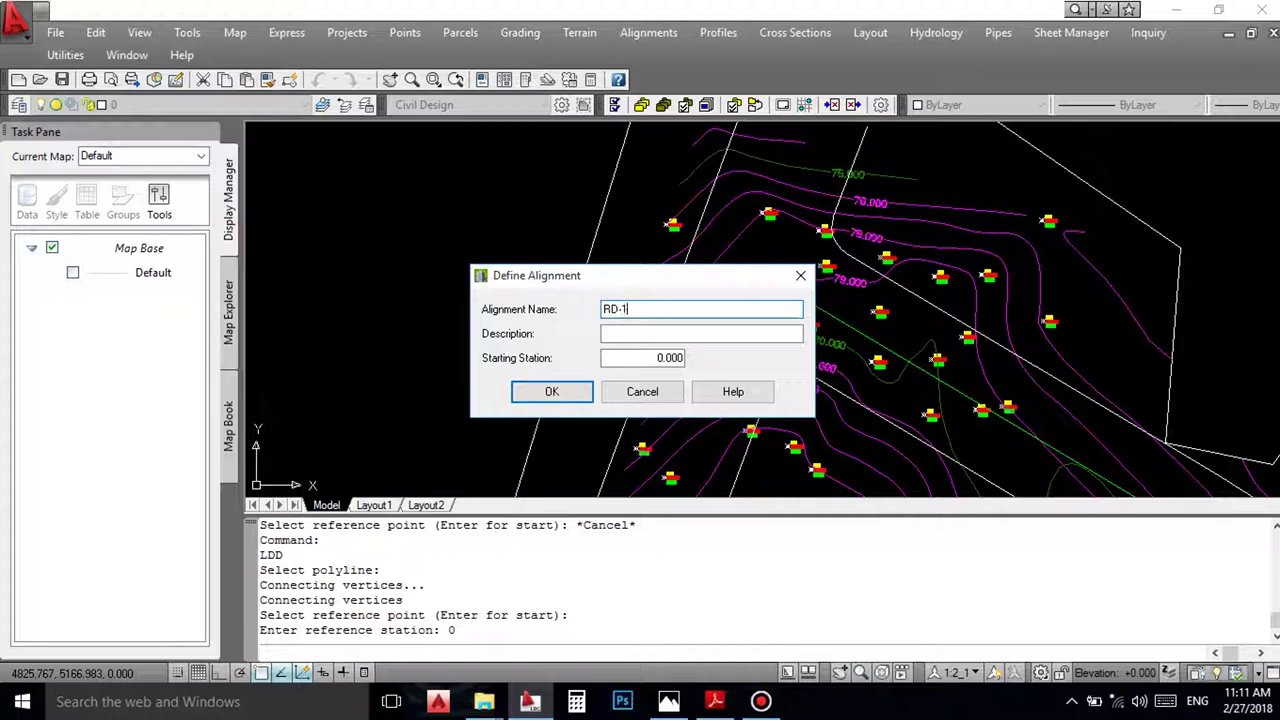
left_click(556, 392)
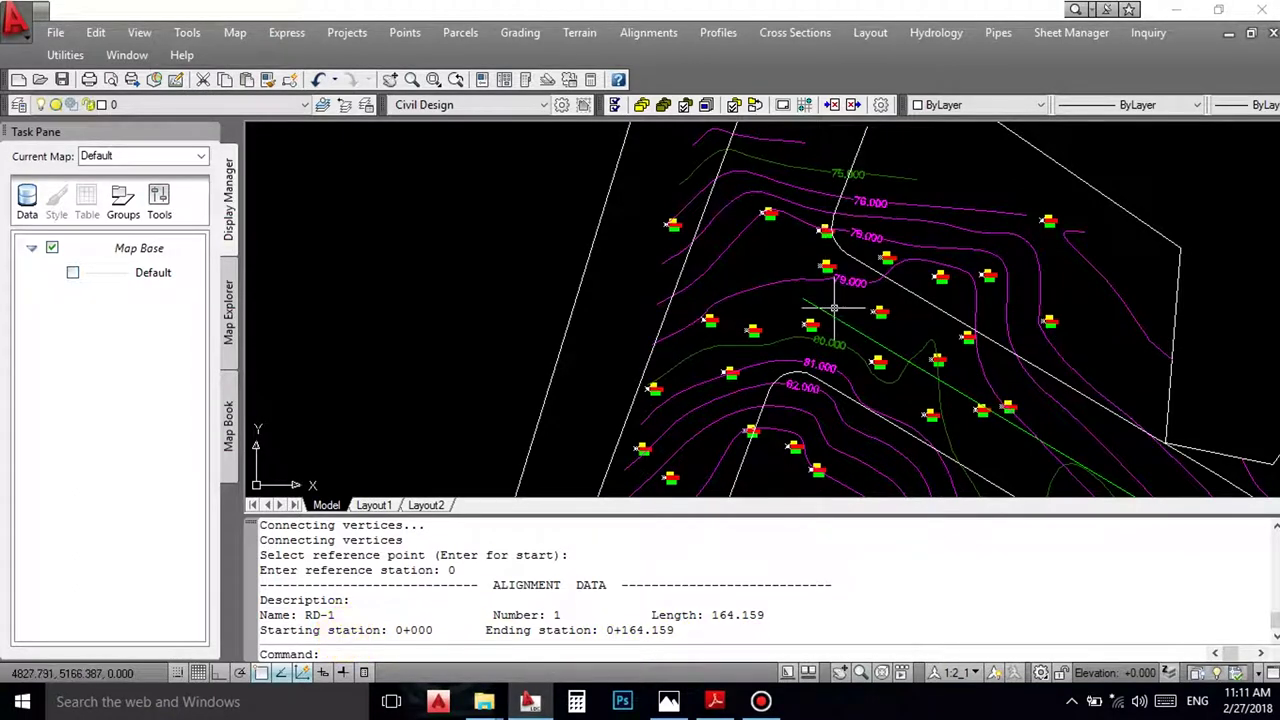
left_click(826, 266)
scroll(1002, 403, "down", 5)
Step: Deselect the road, pick the green RD-1 alignment line, and bring back the Alignments menu
scroll(1002, 403, "down", 2)
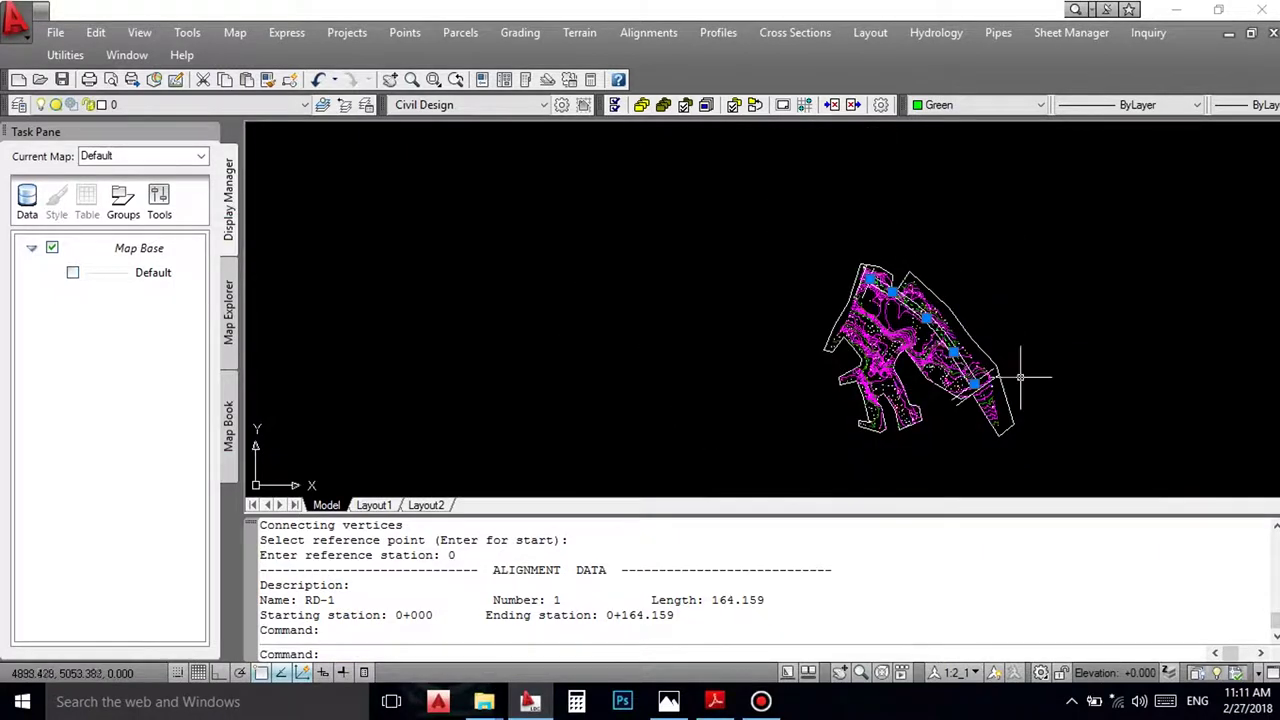
scroll(893, 385, "up", 4)
key("Escape")
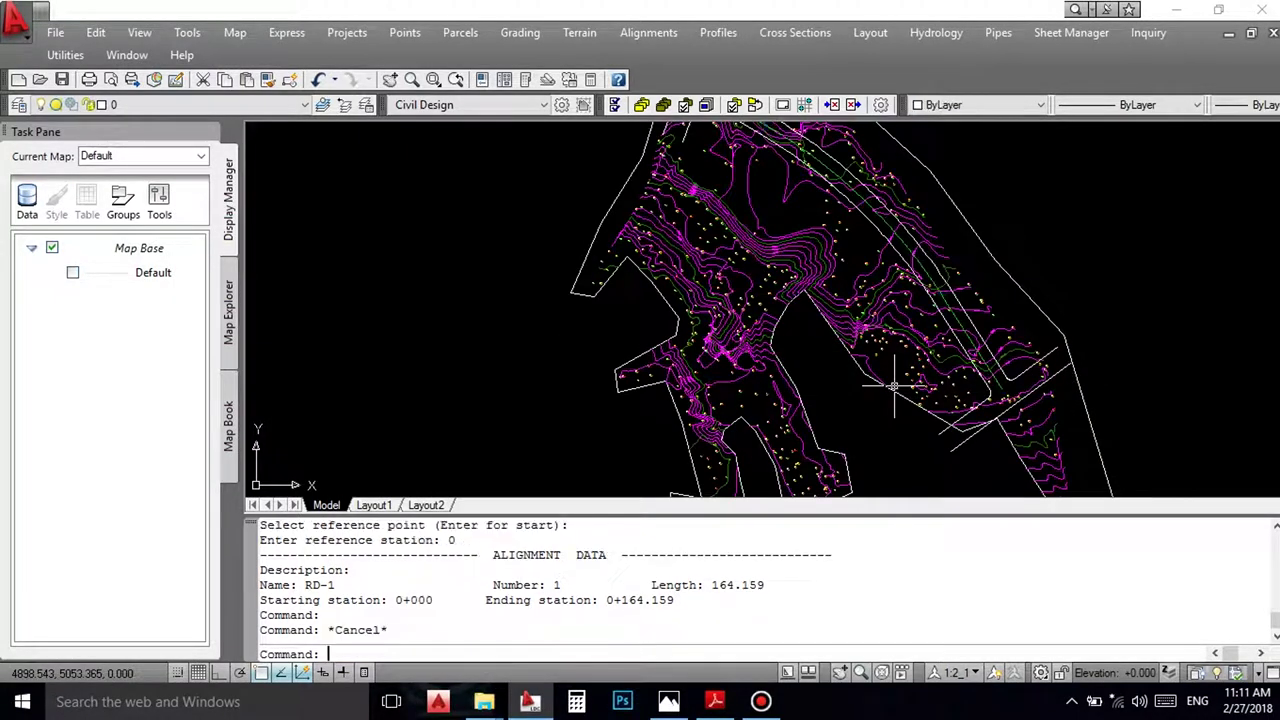
scroll(851, 249, "up", 6)
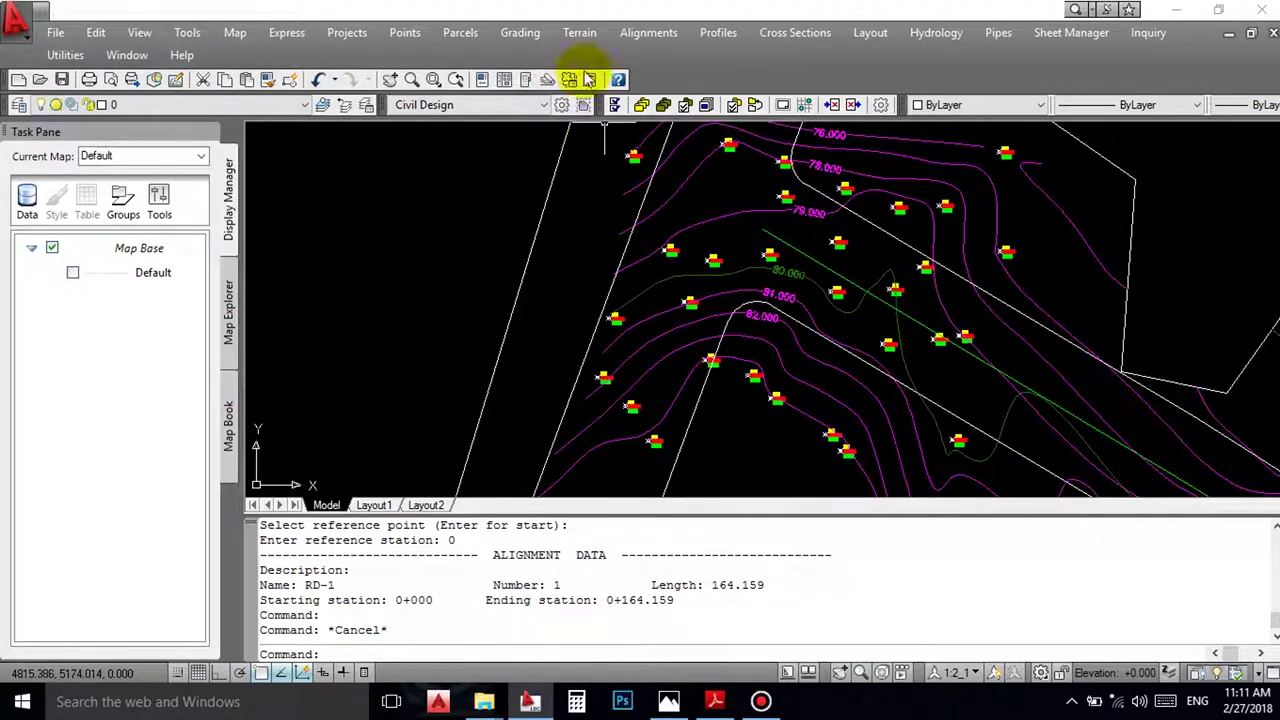
left_click(648, 32)
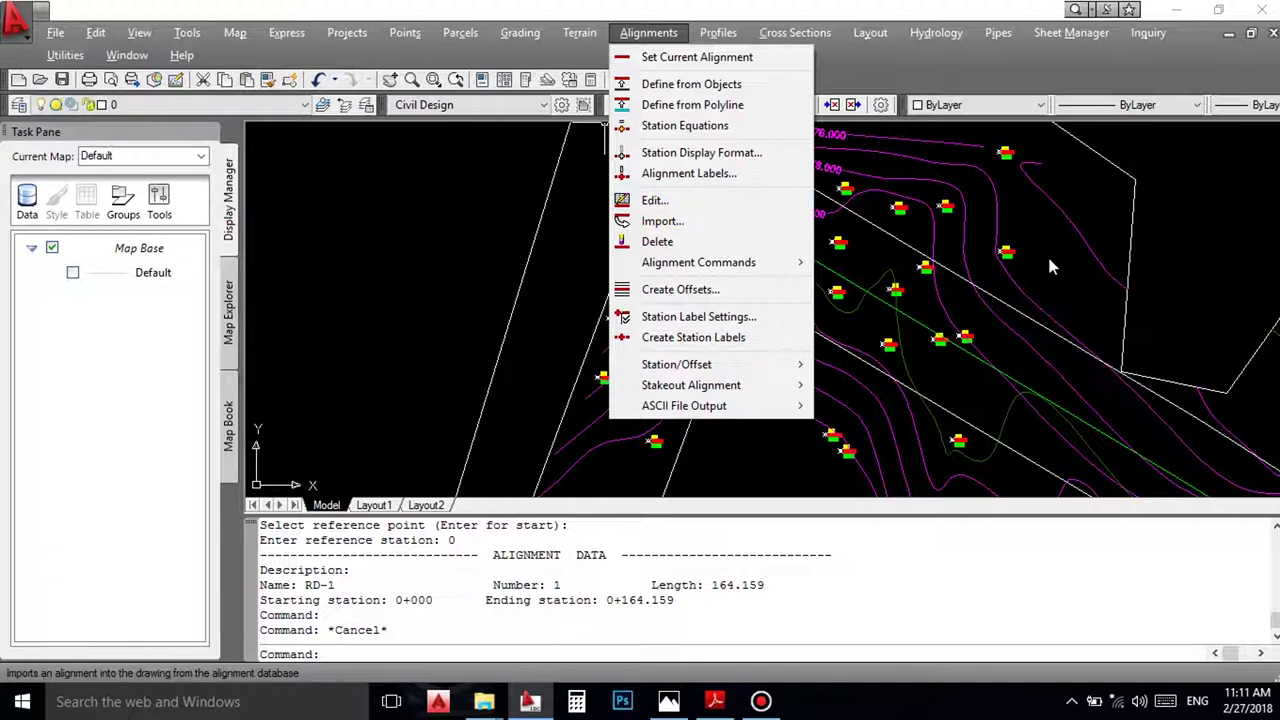
left_click(1010, 215)
left_click(1010, 215)
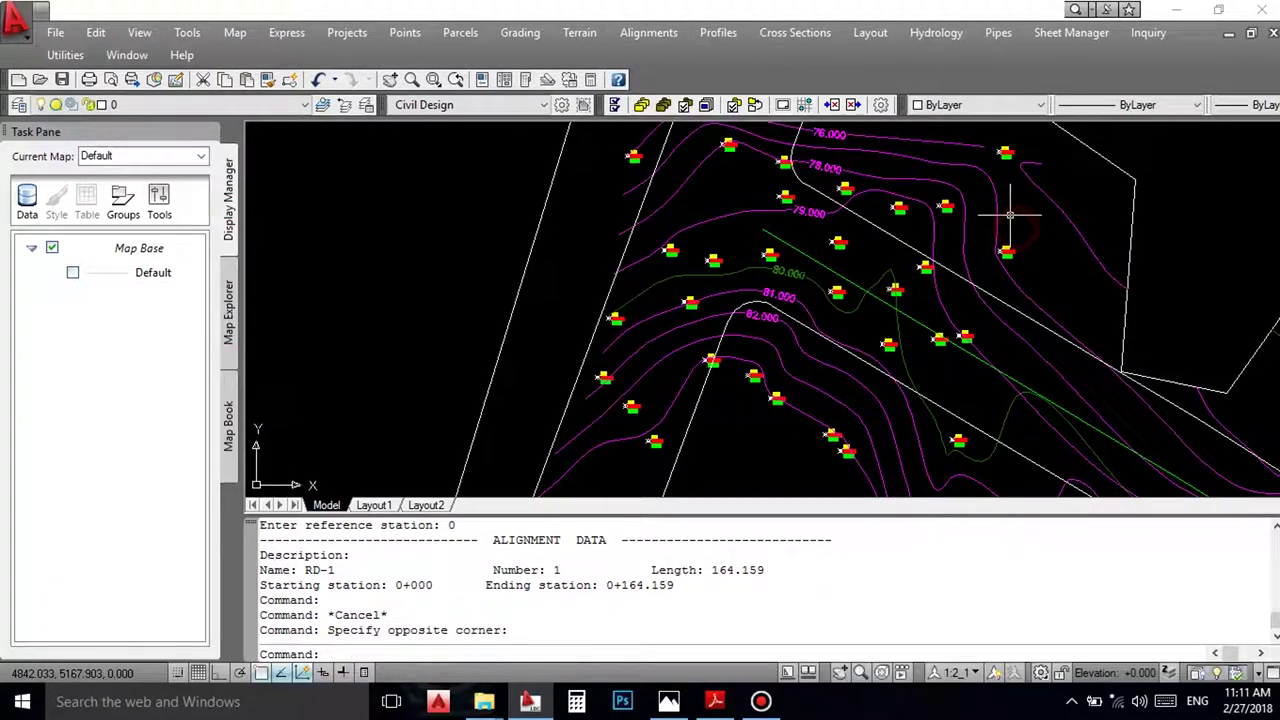
left_click(932, 332)
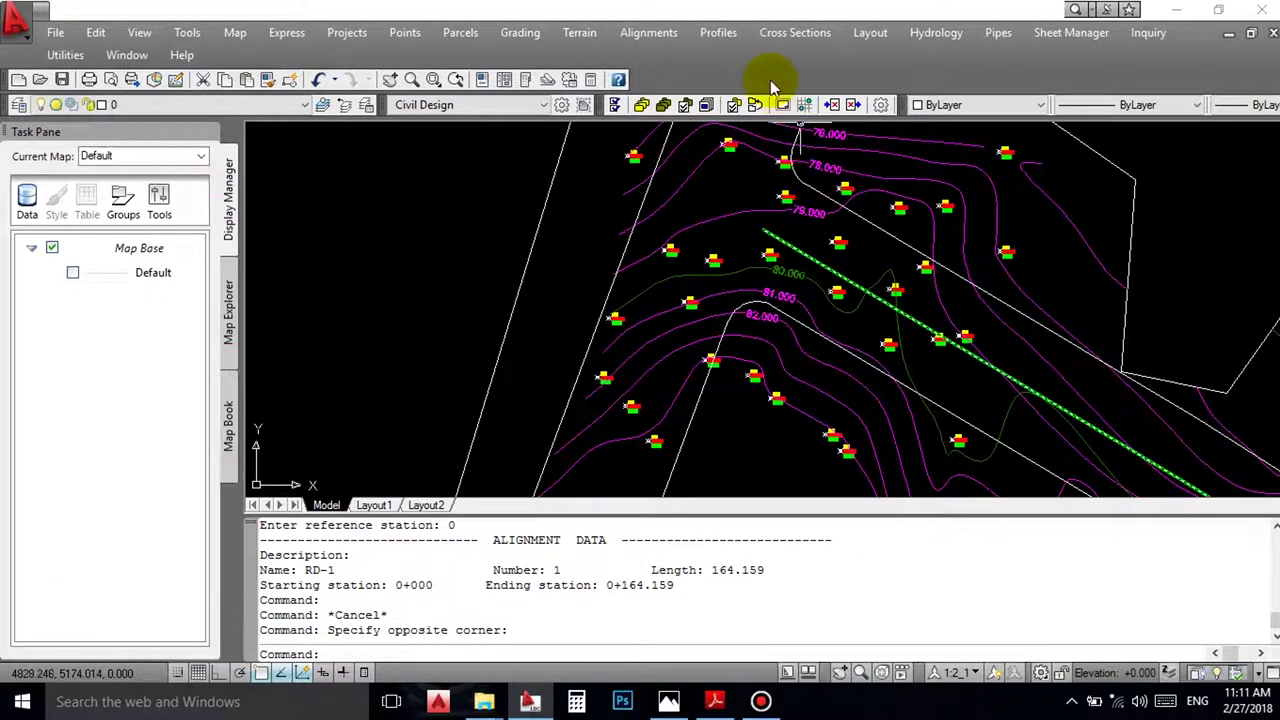
left_click(648, 32)
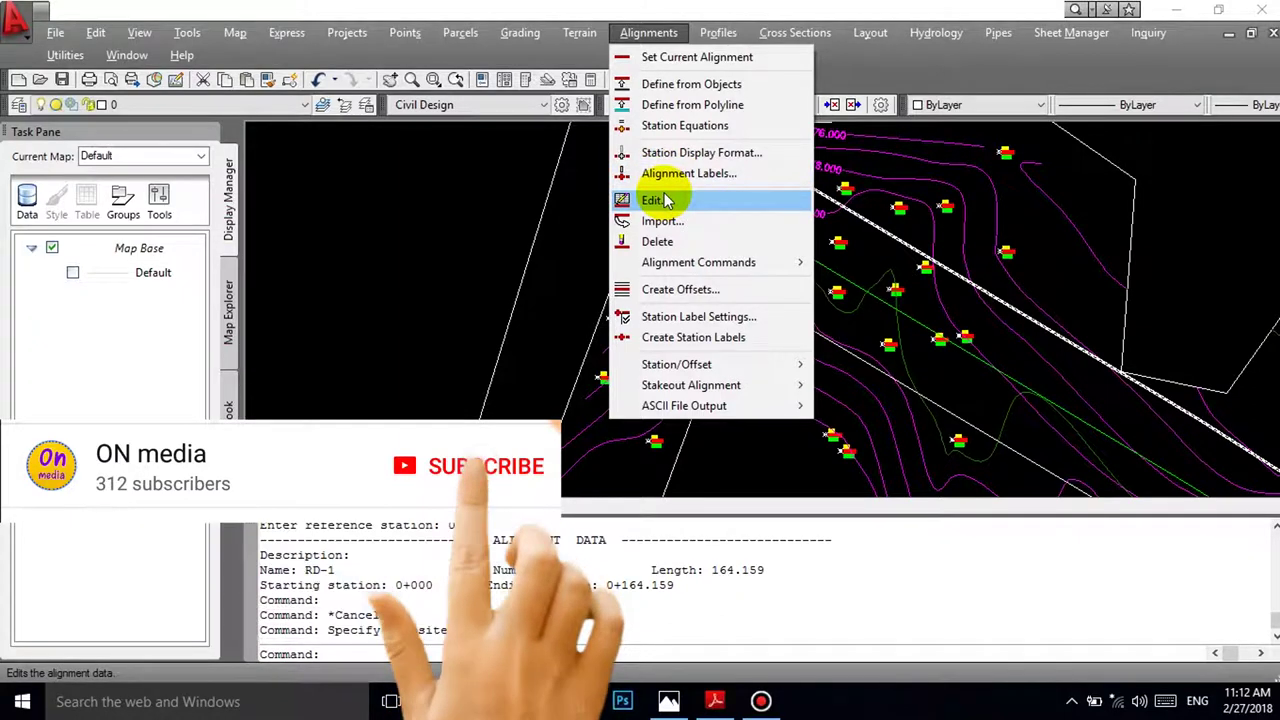
left_click(680, 289)
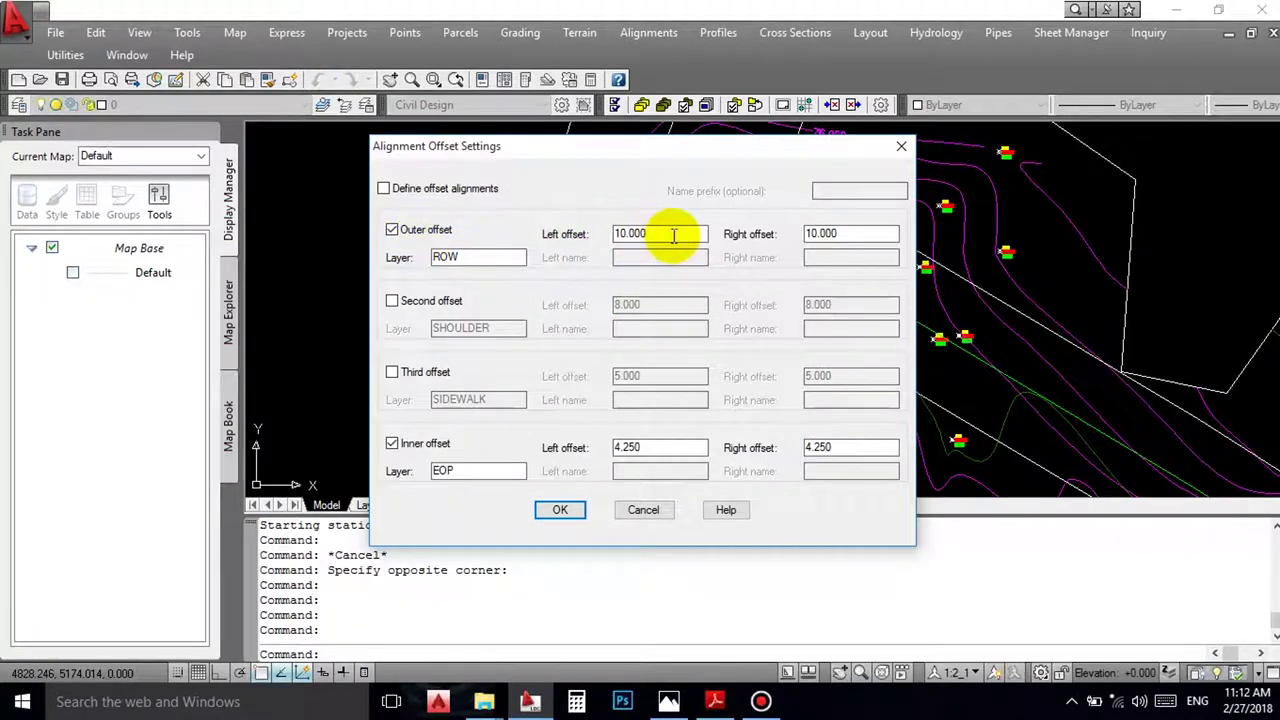
left_click(442, 305)
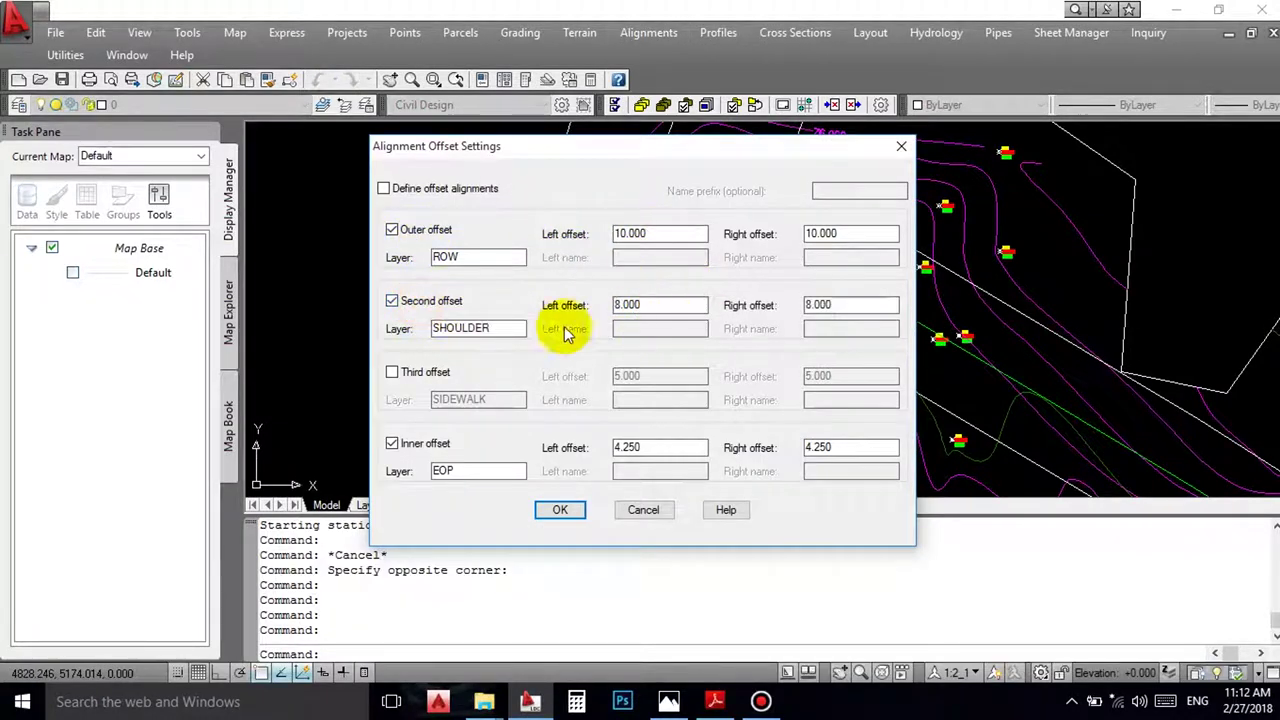
left_click(424, 372)
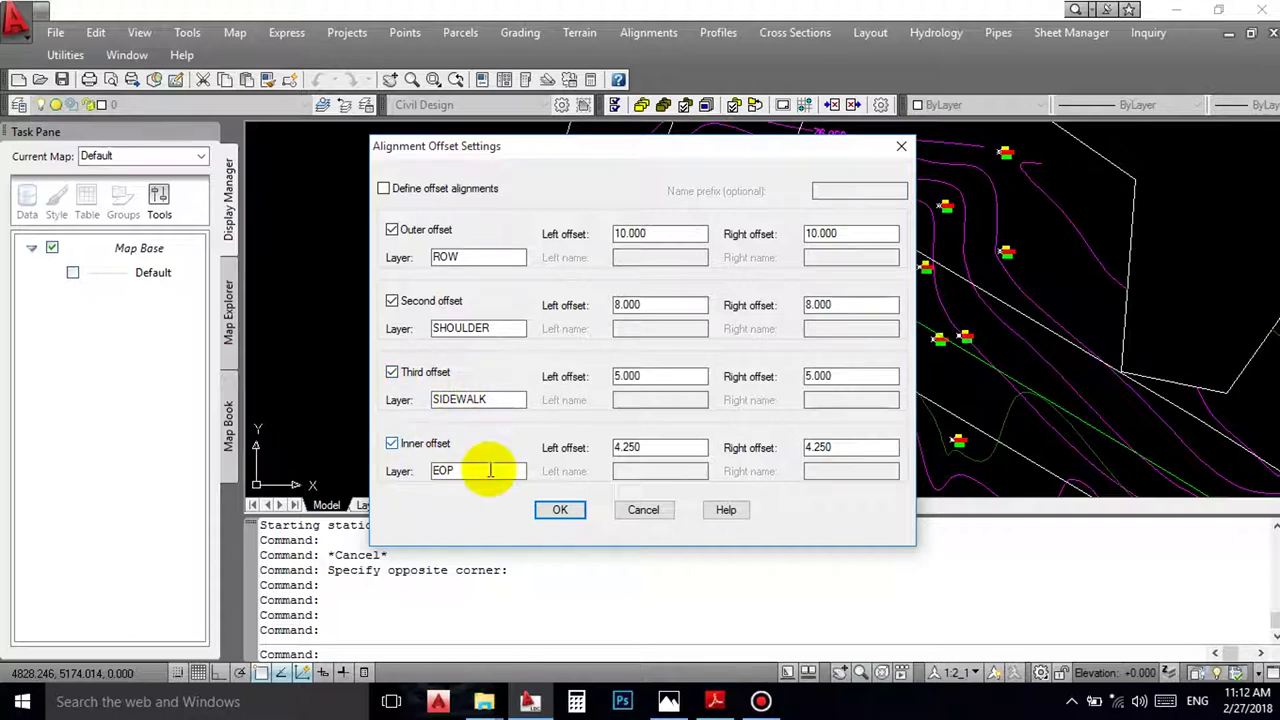
left_click(560, 510)
scroll(880, 315, "down", 5)
scroll(903, 246, "up", 4)
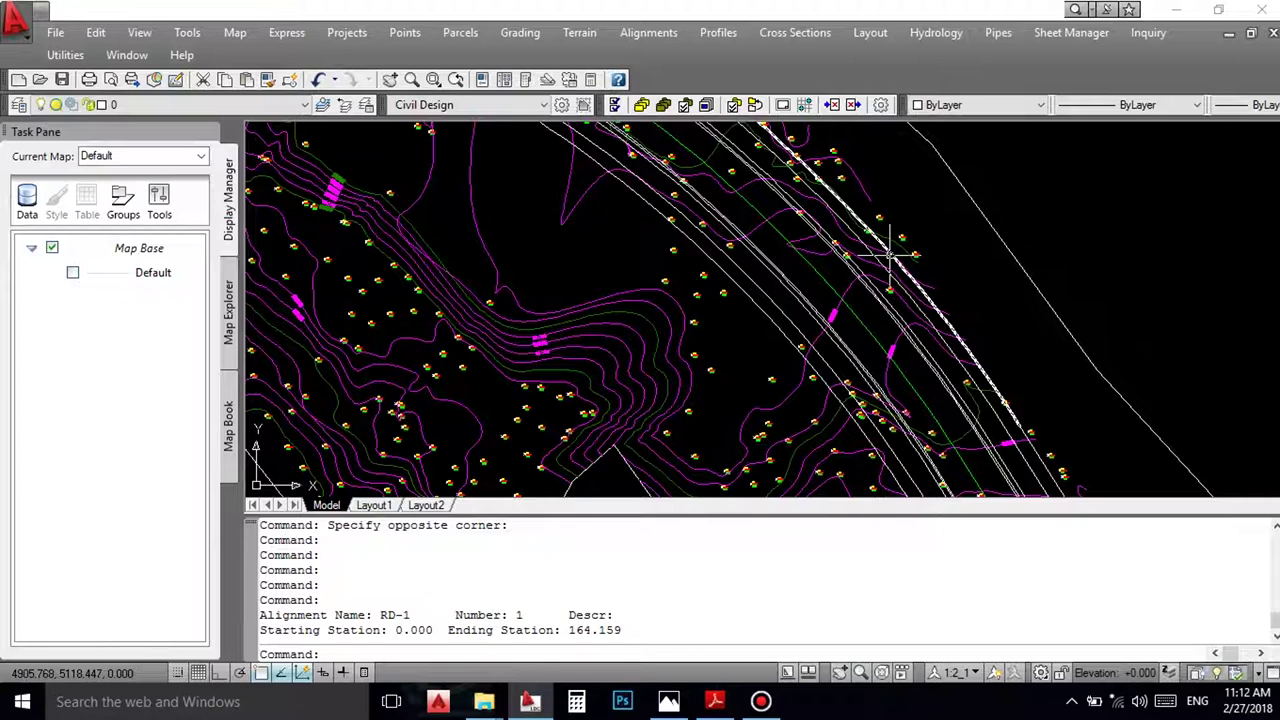
scroll(889, 255, "up", 3)
key("ctrl+z")
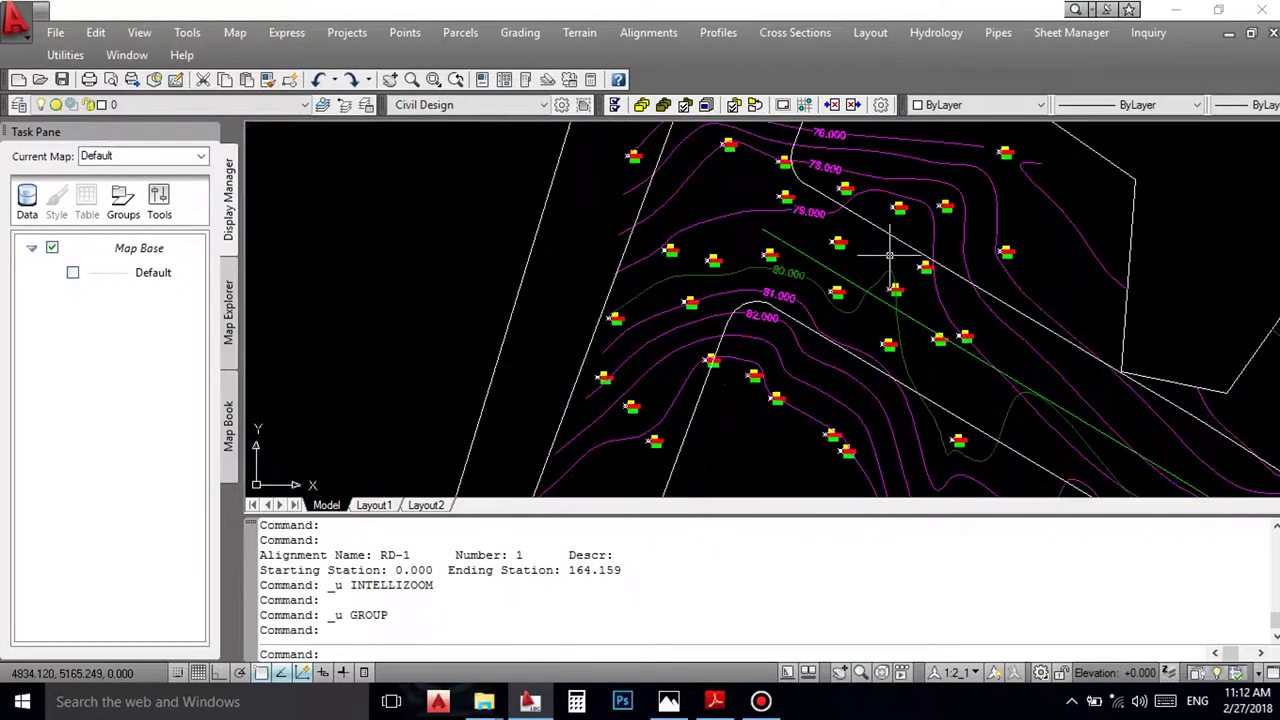
left_click(648, 32)
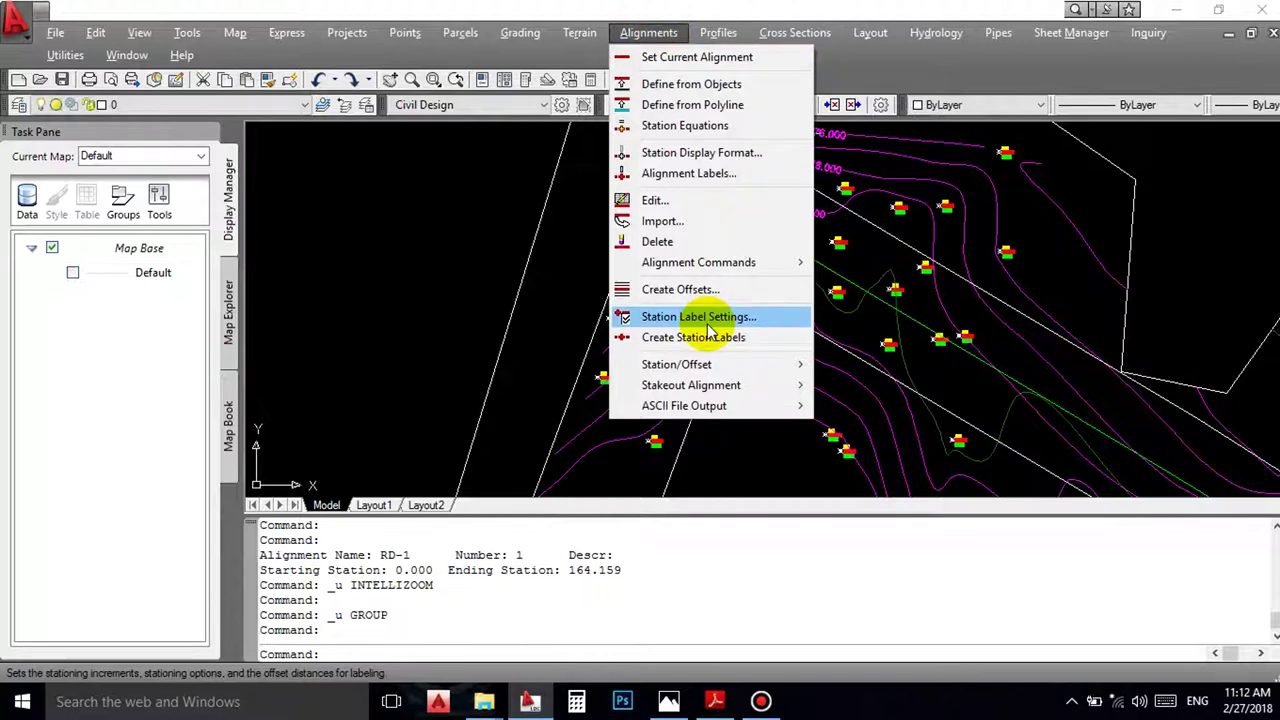
Step: Set the Alignment Labels layer prefix to '*' and confirm the settings
left_click(710, 178)
left_click(499, 228)
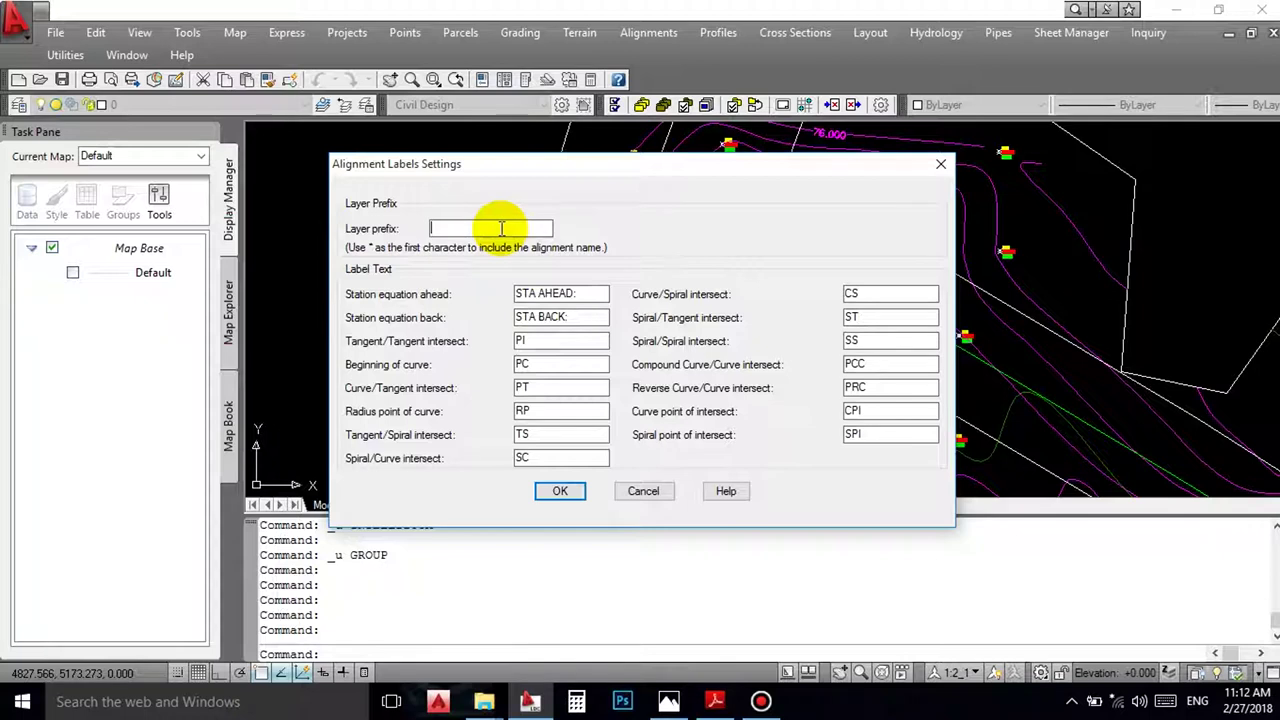
type("*")
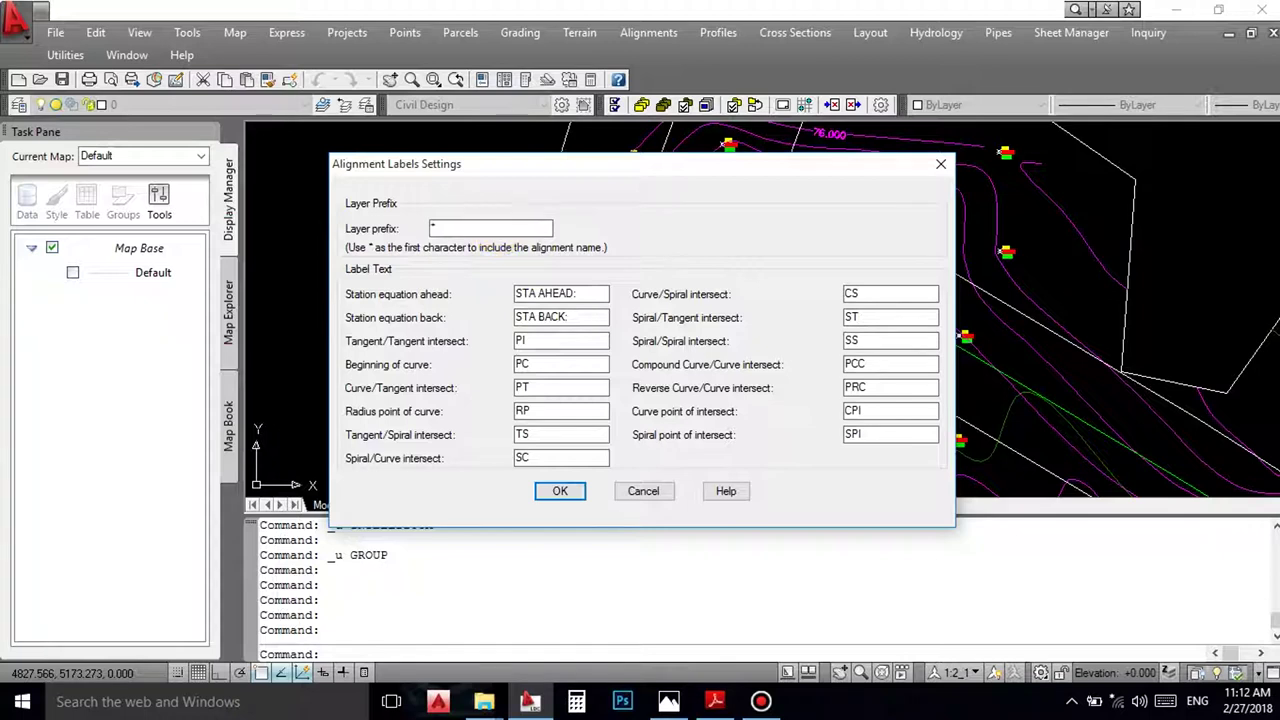
left_click(567, 491)
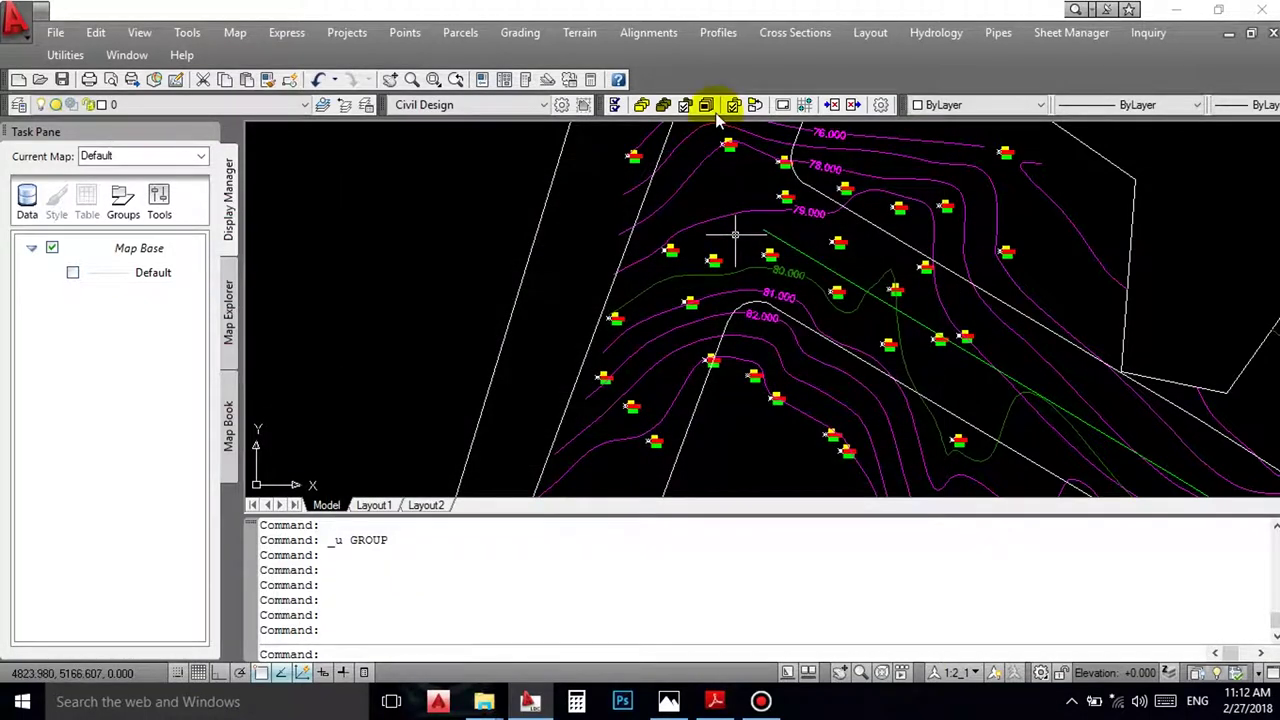
left_click(664, 34)
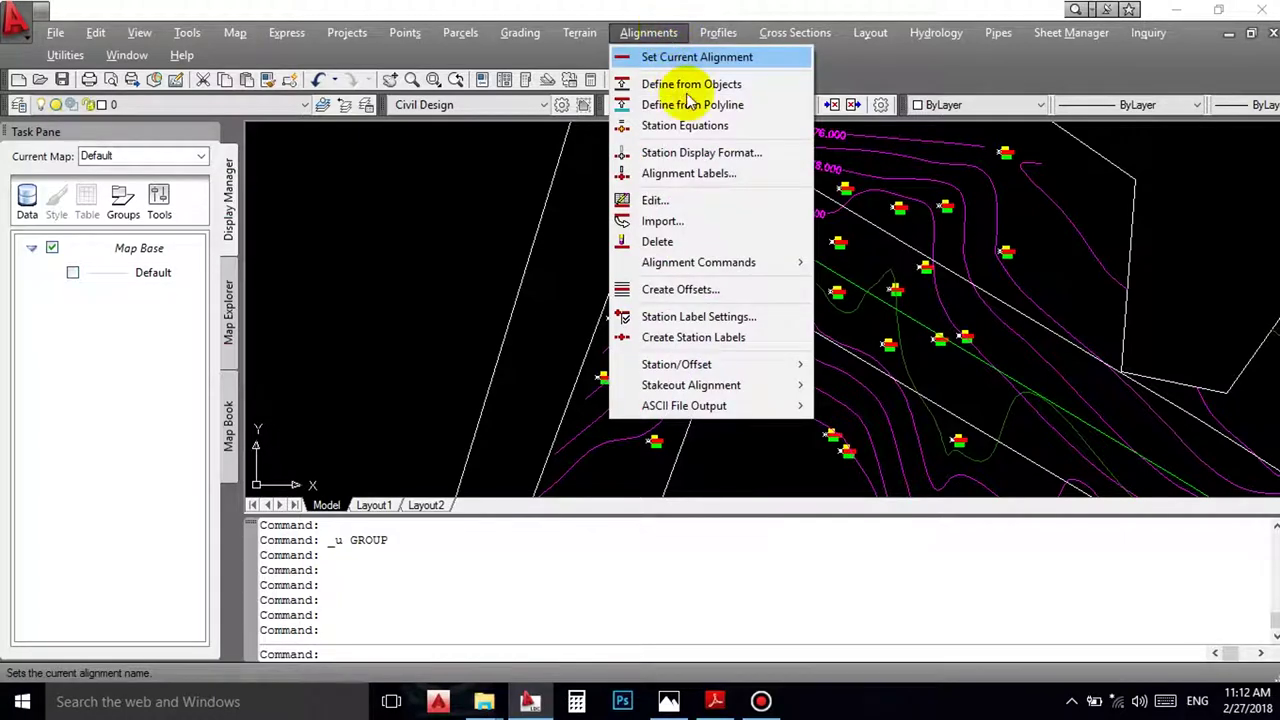
Step: Change the station label increment from 20 to 10 and the label offset from 1 to .5
left_click(695, 320)
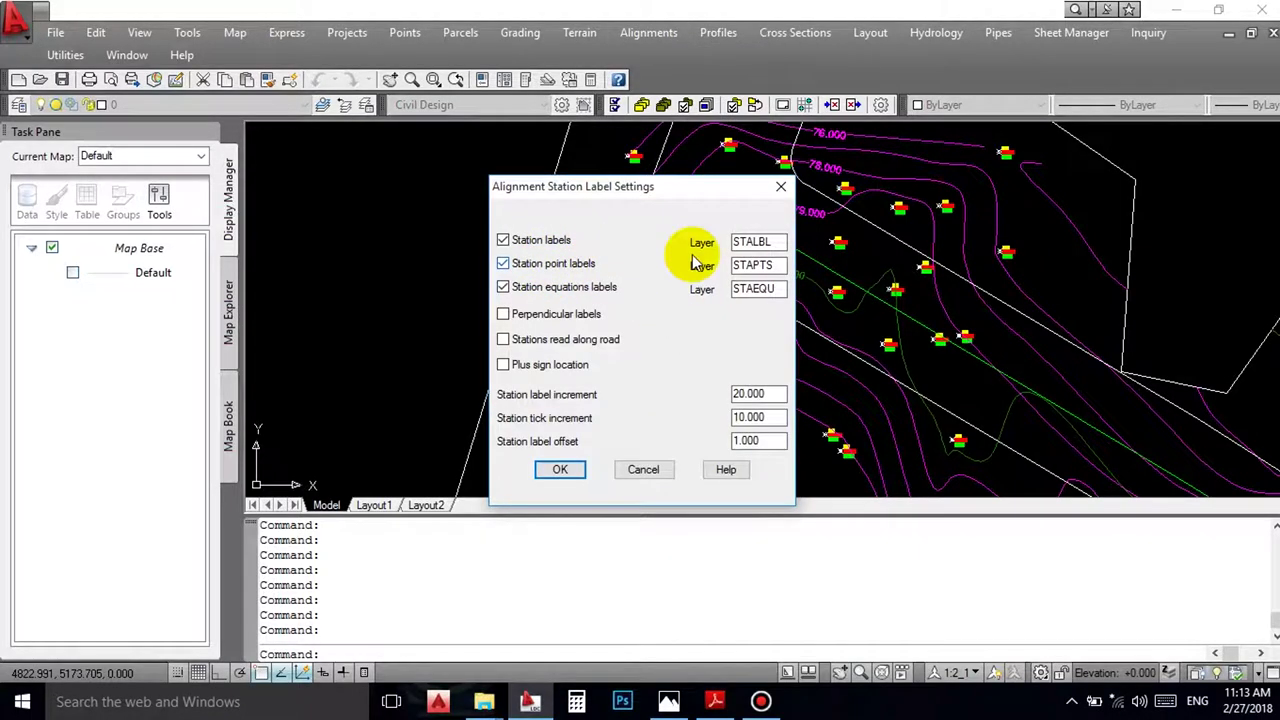
left_click(776, 394)
left_click_drag(776, 394, 682, 410)
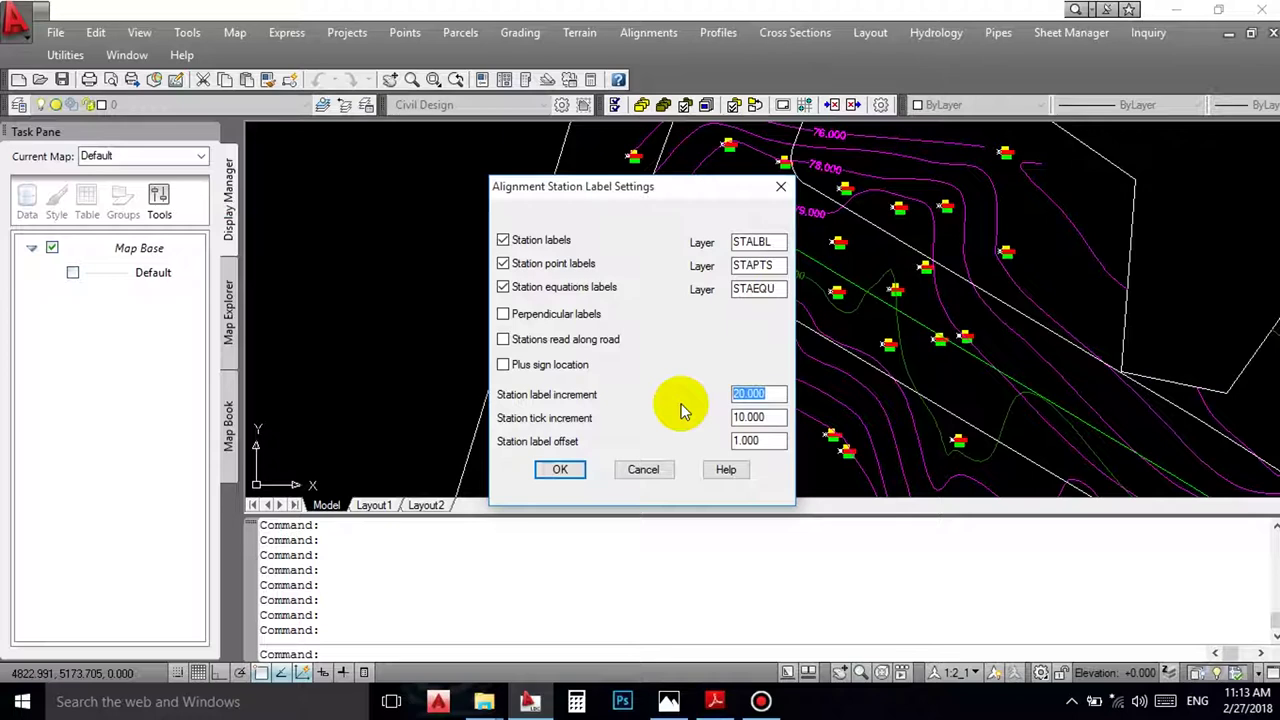
type("10")
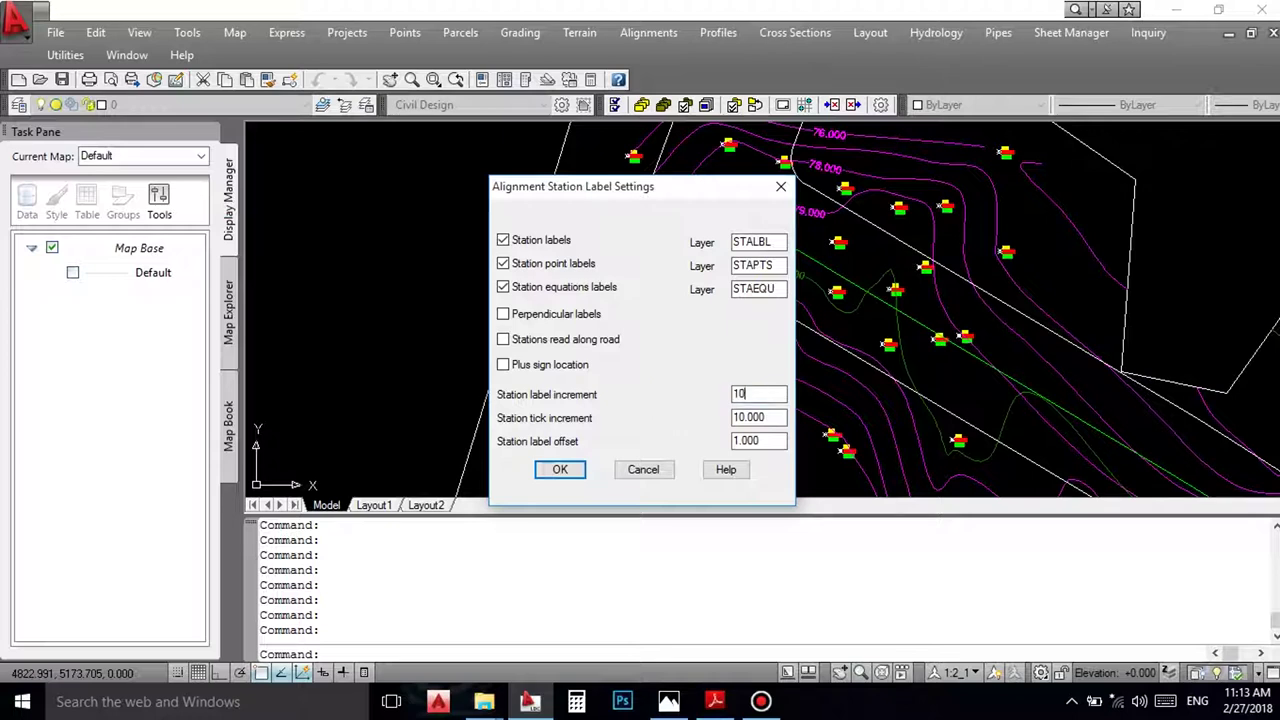
type(".")
key("BackSpace")
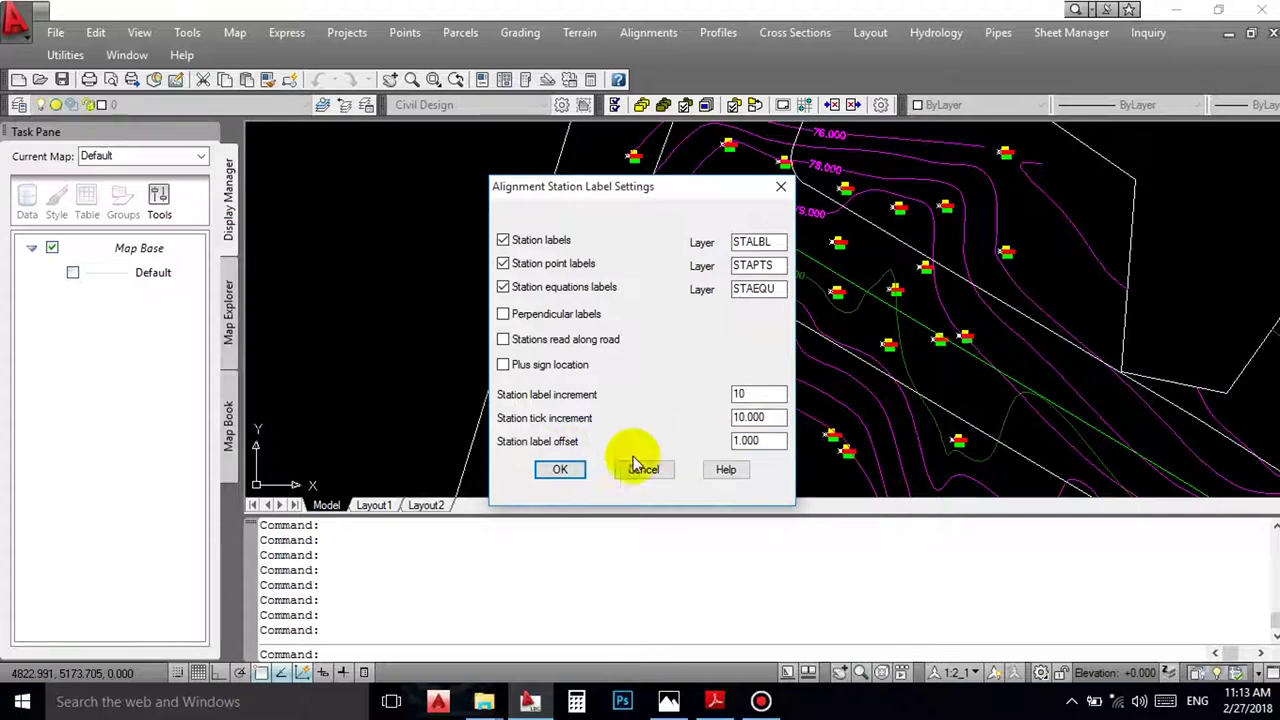
left_click(775, 441)
left_click_drag(775, 441, 688, 430)
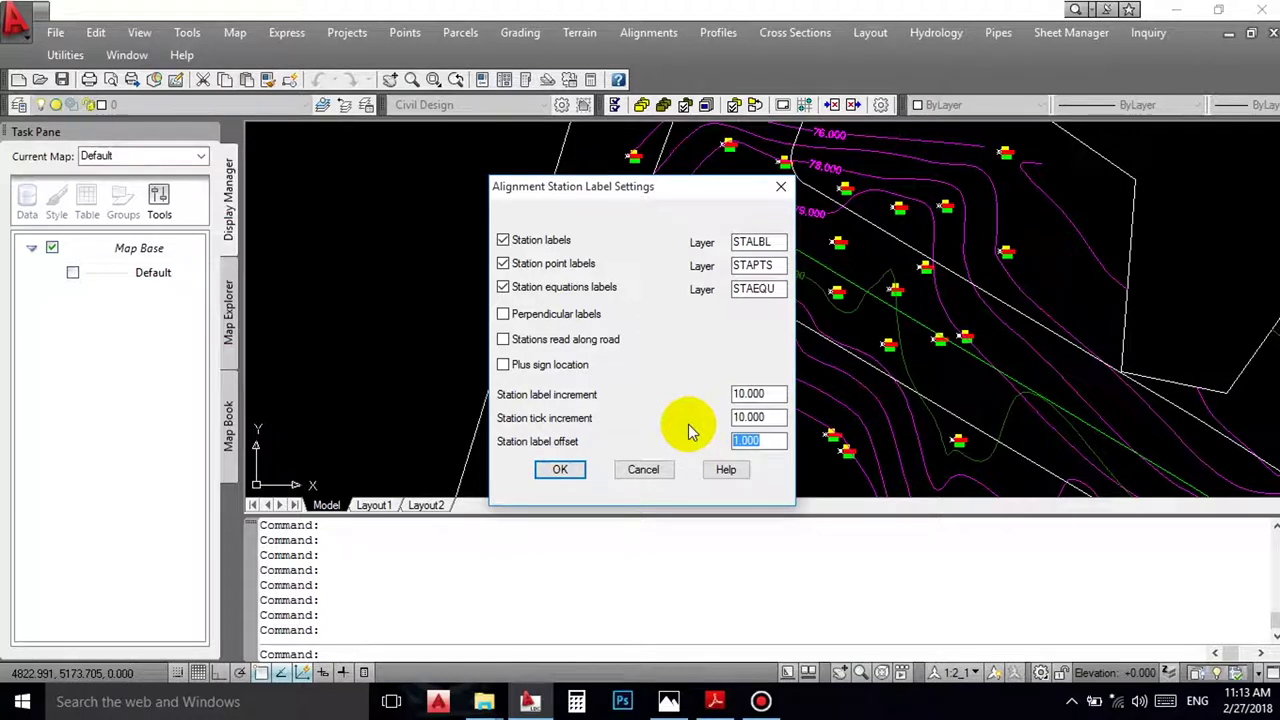
type(".5")
left_click(565, 470)
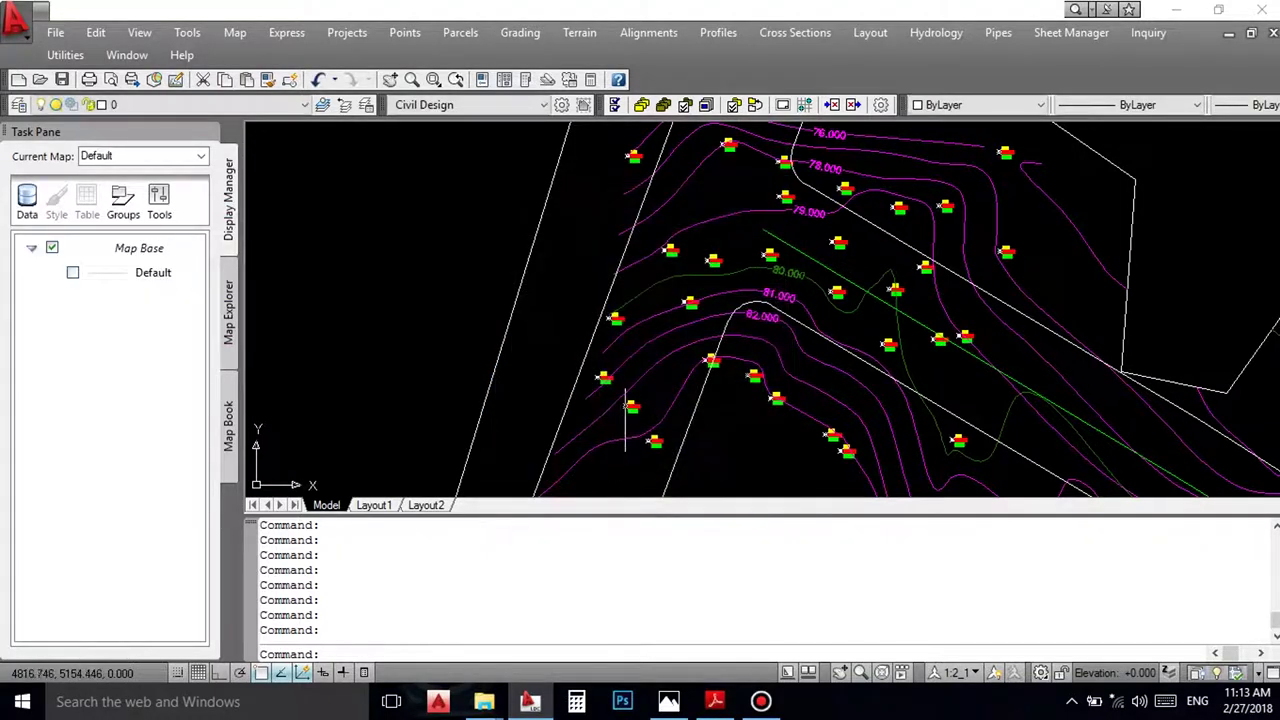
left_click(620, 30)
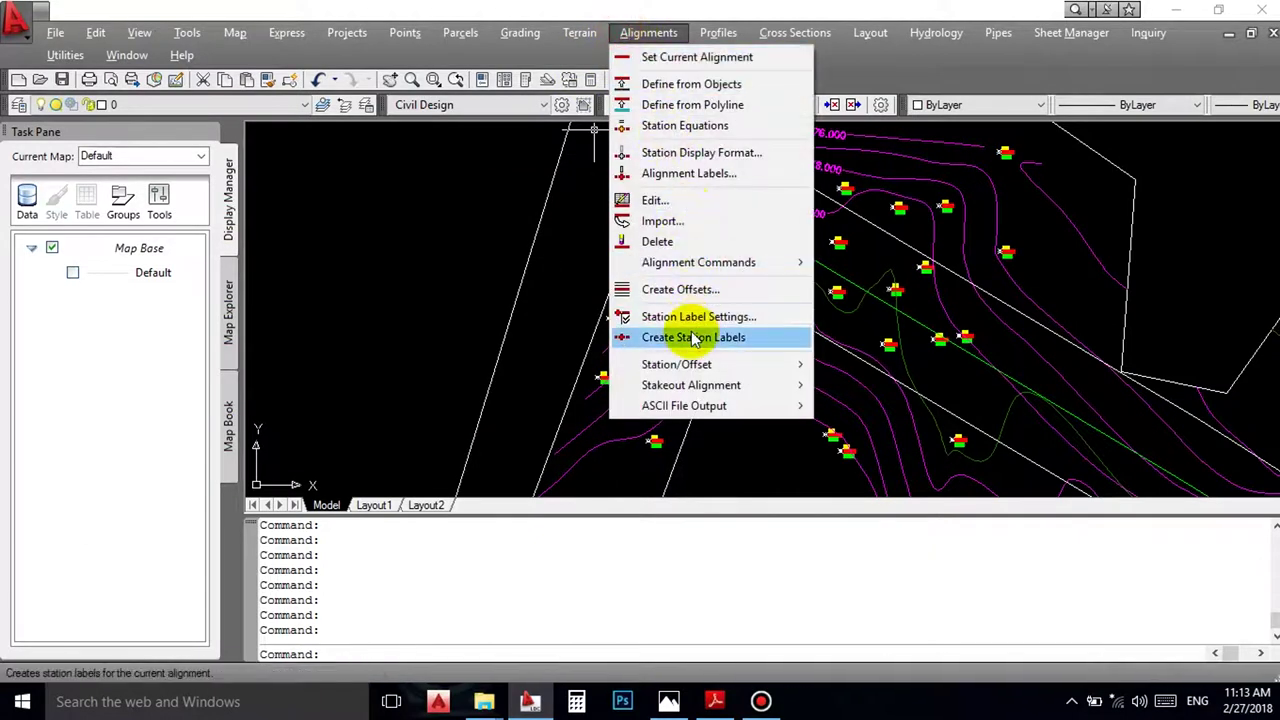
Step: Create RD-1 station labels from station 0.000 to 164.159 and zoom in to view them
left_click(693, 338)
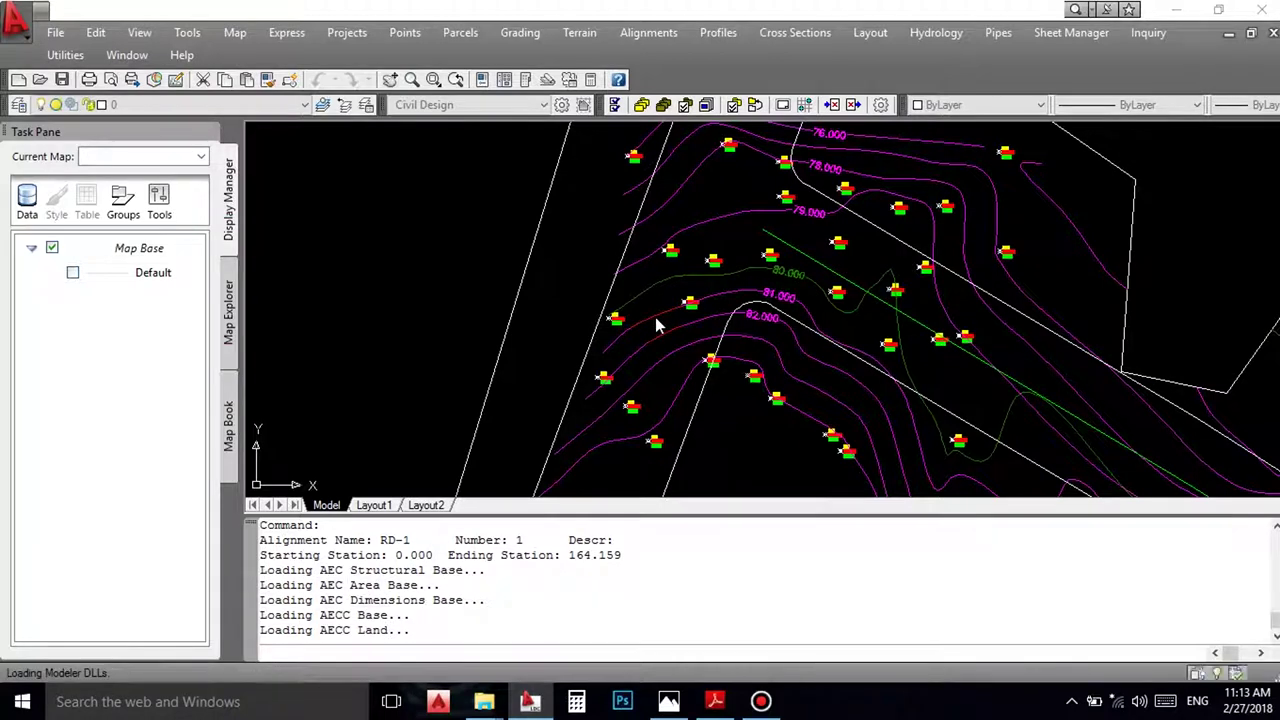
key("Return")
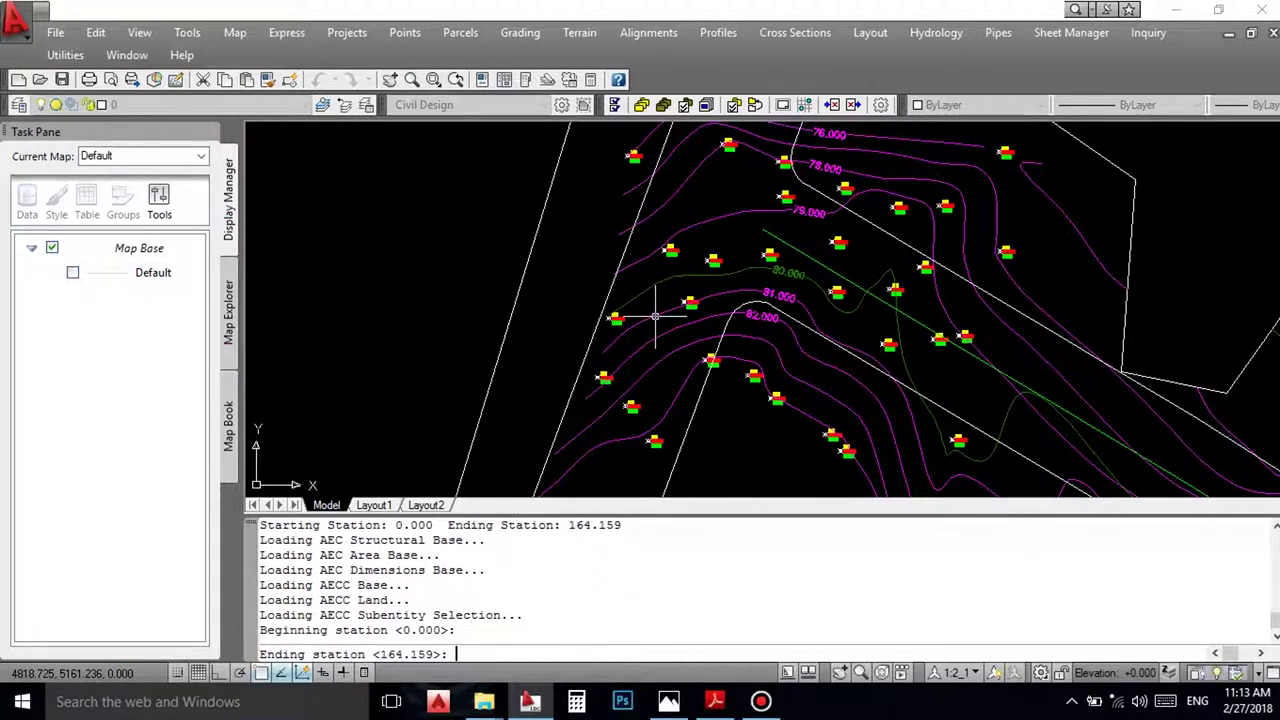
key("Return")
key("Return")
scroll(655, 318, "down", 2)
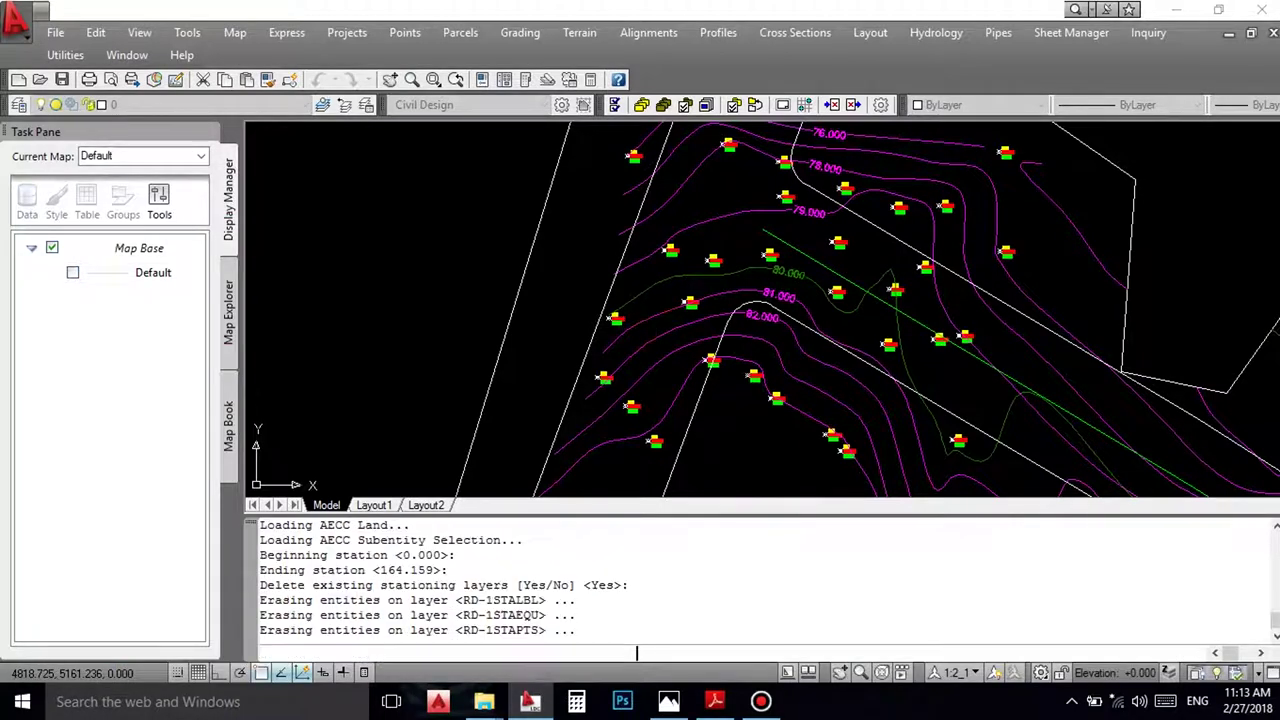
scroll(650, 305, "down", 2)
scroll(785, 431, "up", 2)
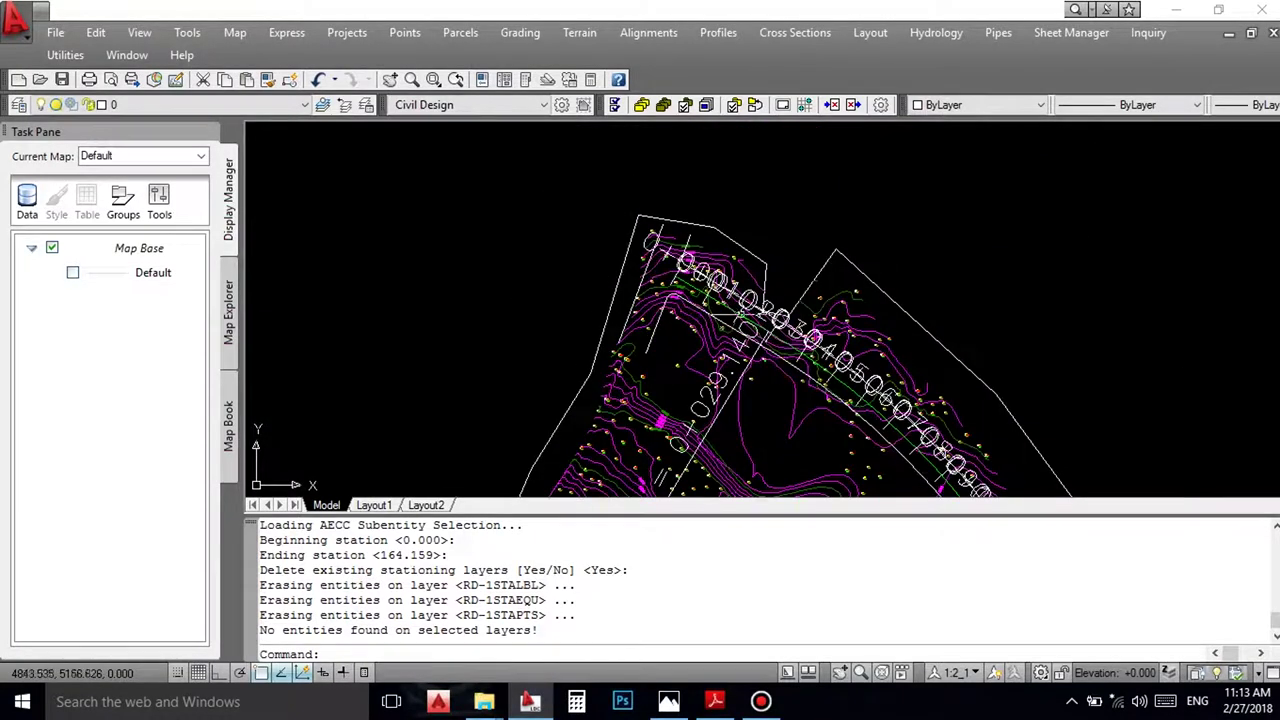
scroll(834, 282, "down", 3)
scroll(834, 282, "up", 3)
scroll(829, 279, "up", 2)
mouse_move(560, 130)
middle_mouse_down()
mouse_move(732, 328)
mouse_move(847, 410)
middle_mouse_up()
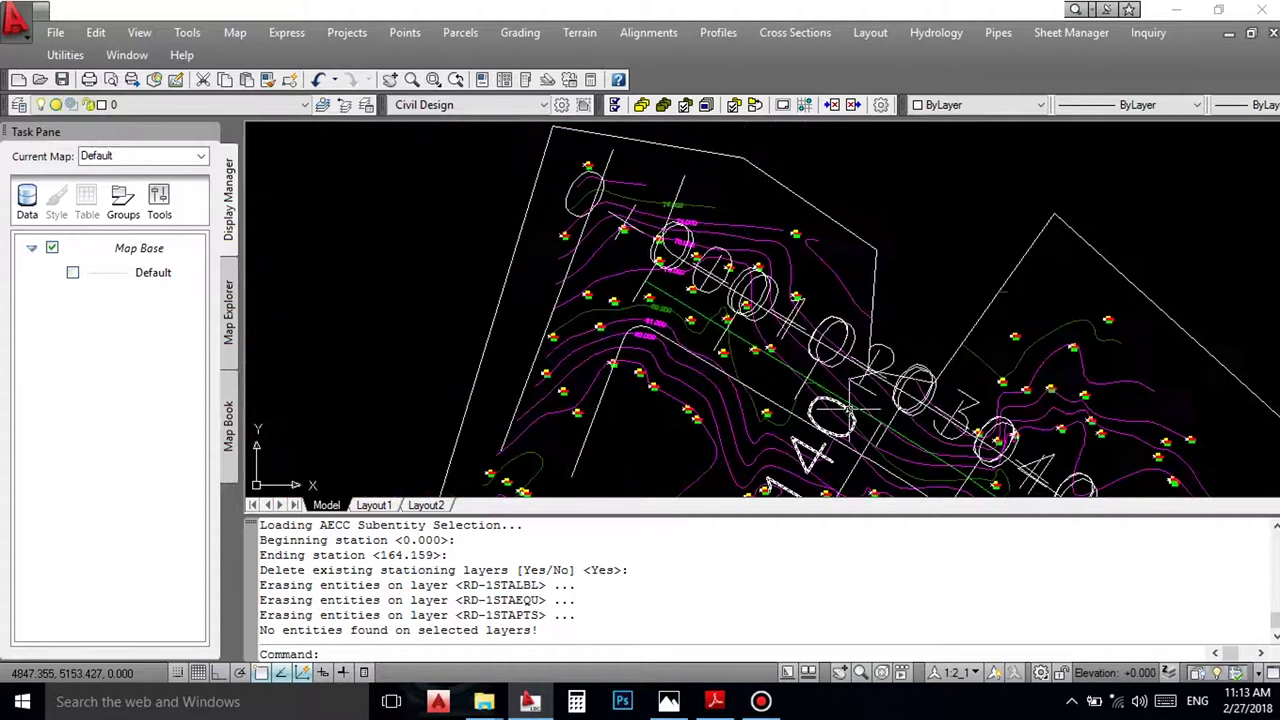
Step: Set the text style height to 5 with ST, keep the change, and restart Create Station Labels
type("ST")
key("Return")
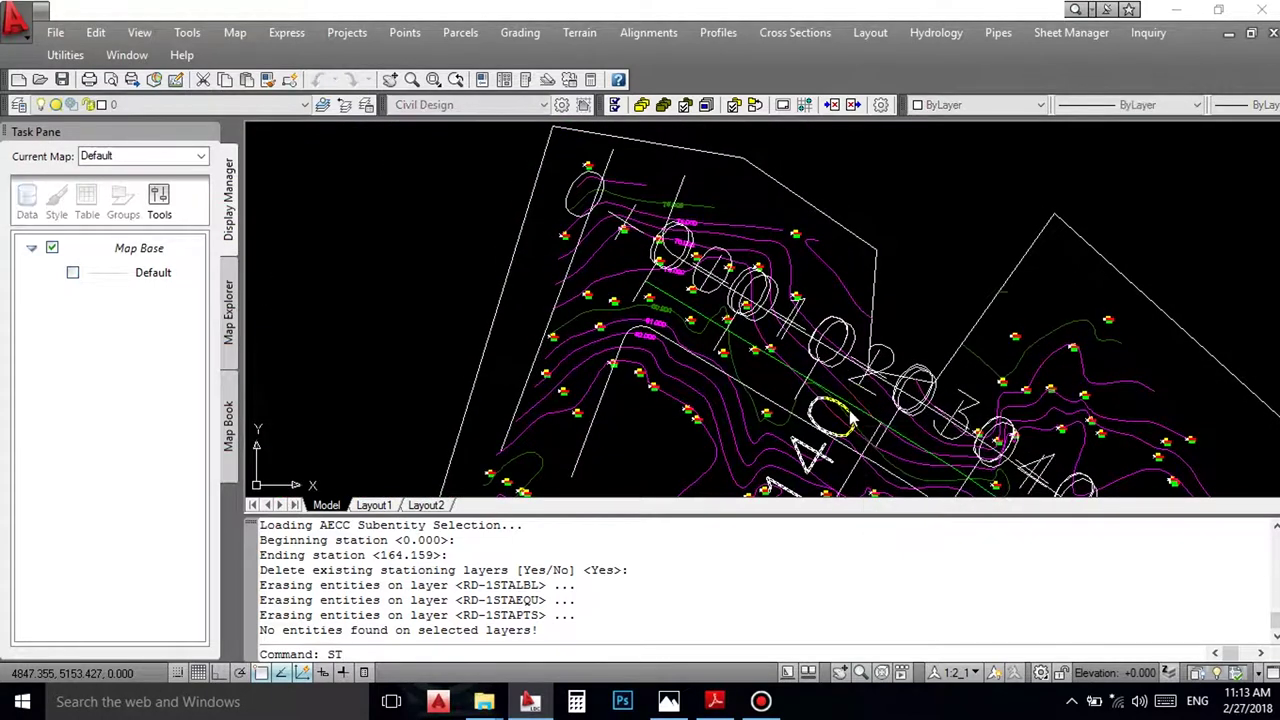
double_click(786, 343)
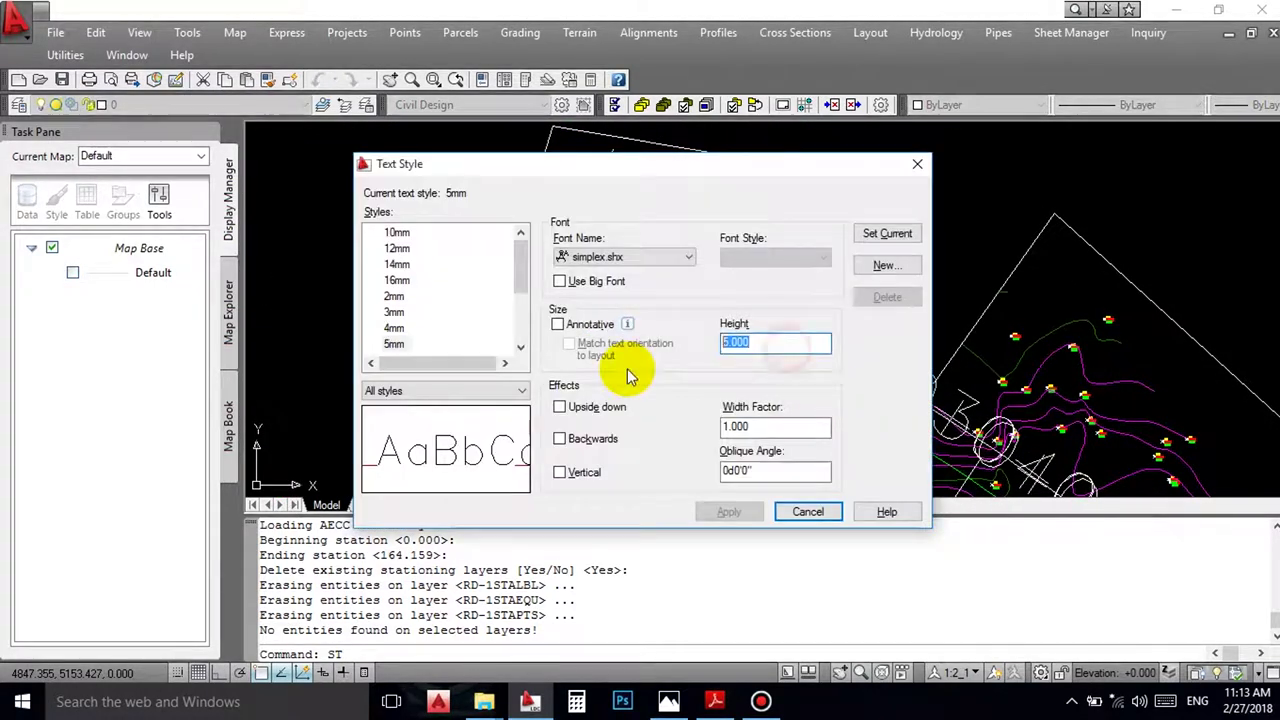
type("5")
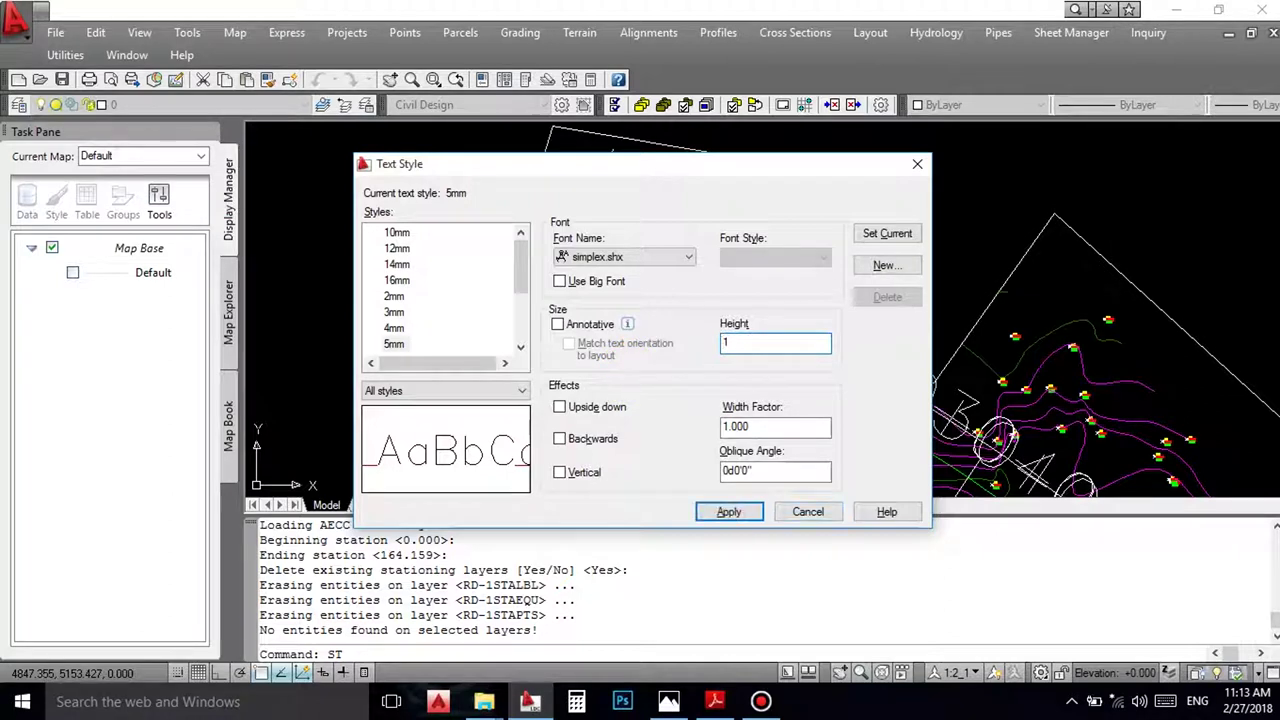
left_click(887, 233)
left_click(645, 389)
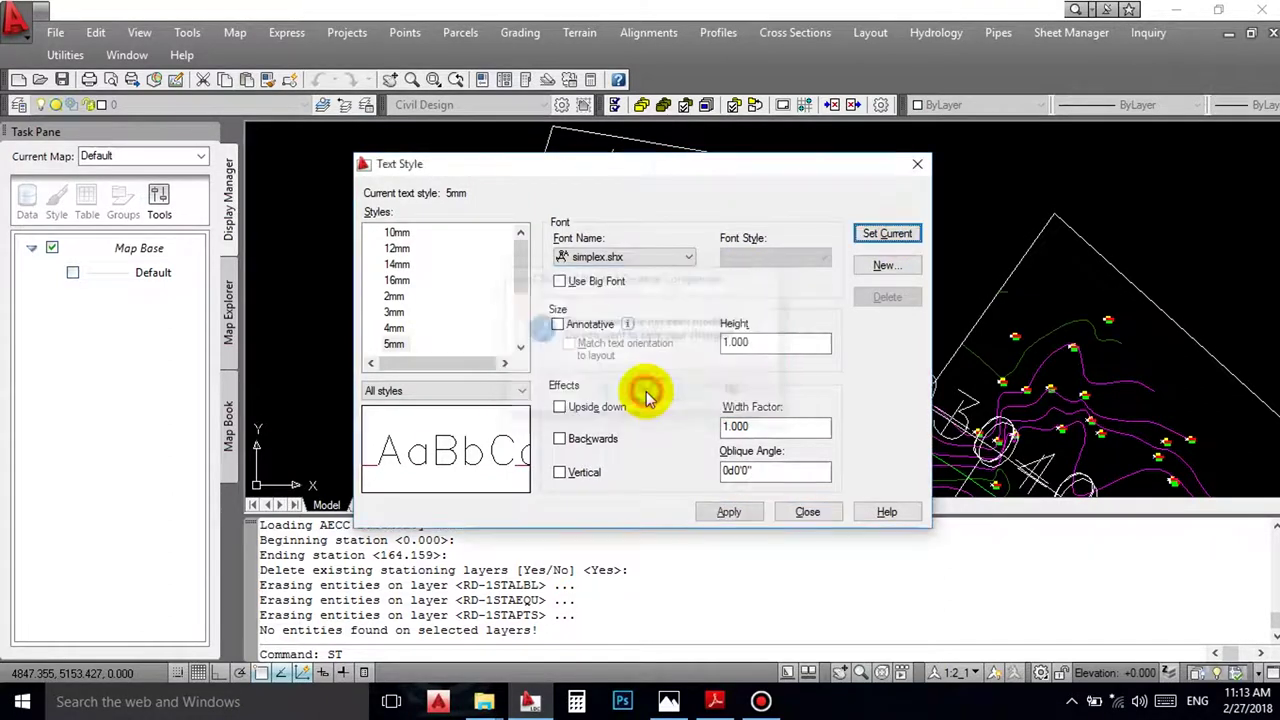
left_click(810, 509)
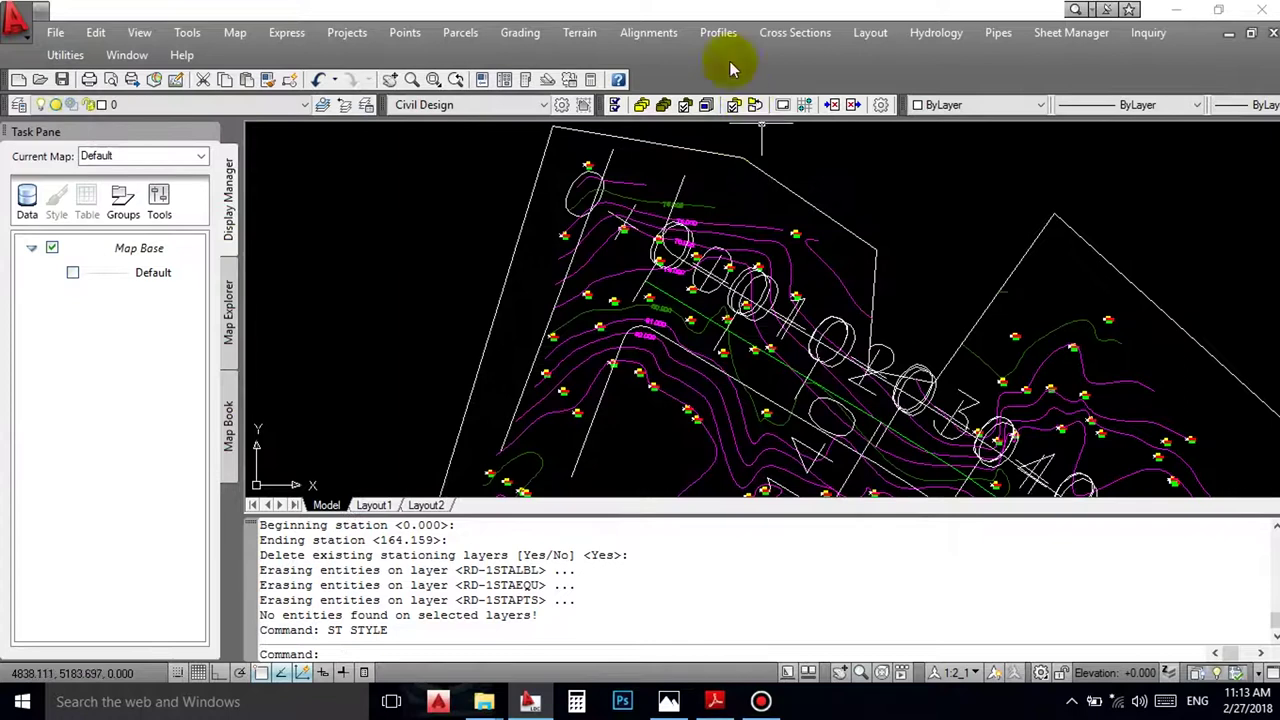
left_click(648, 32)
left_click(693, 337)
Step: Accept the default stations to redraw the labels, then zoom and pan along RD-1 checking them
key("Return")
key("Return")
key("Return")
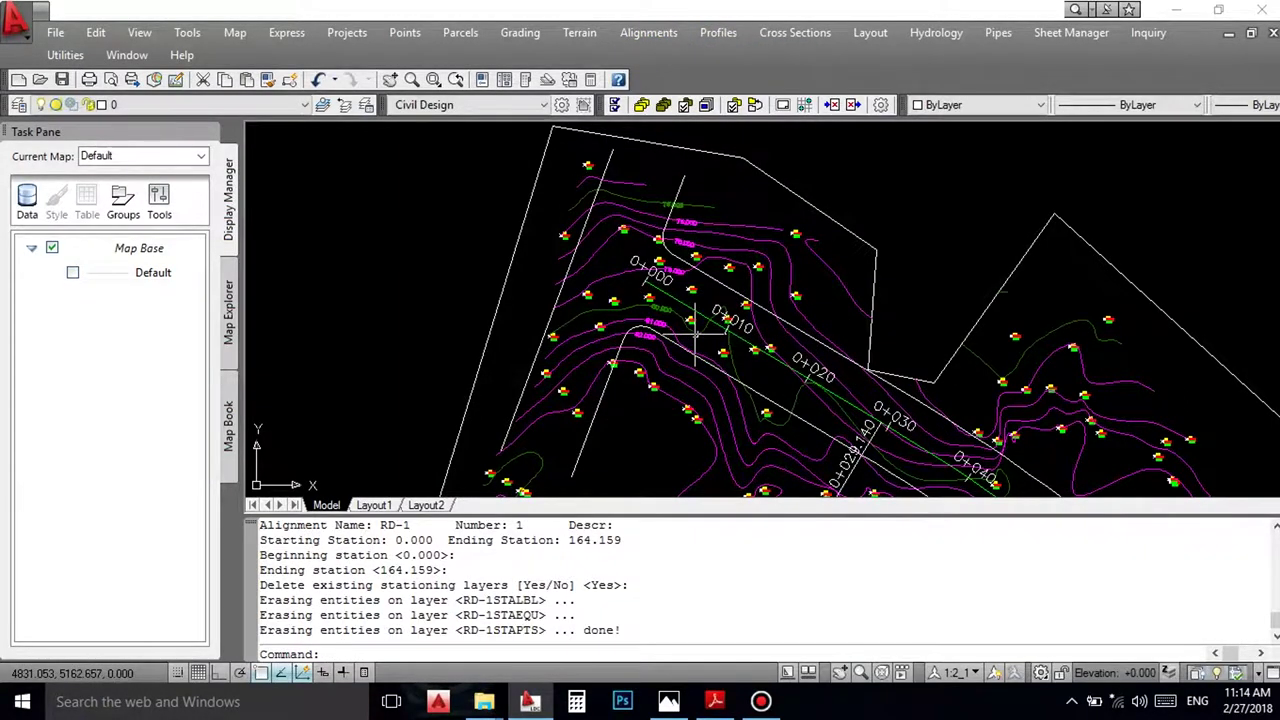
scroll(693, 337, "up", 4)
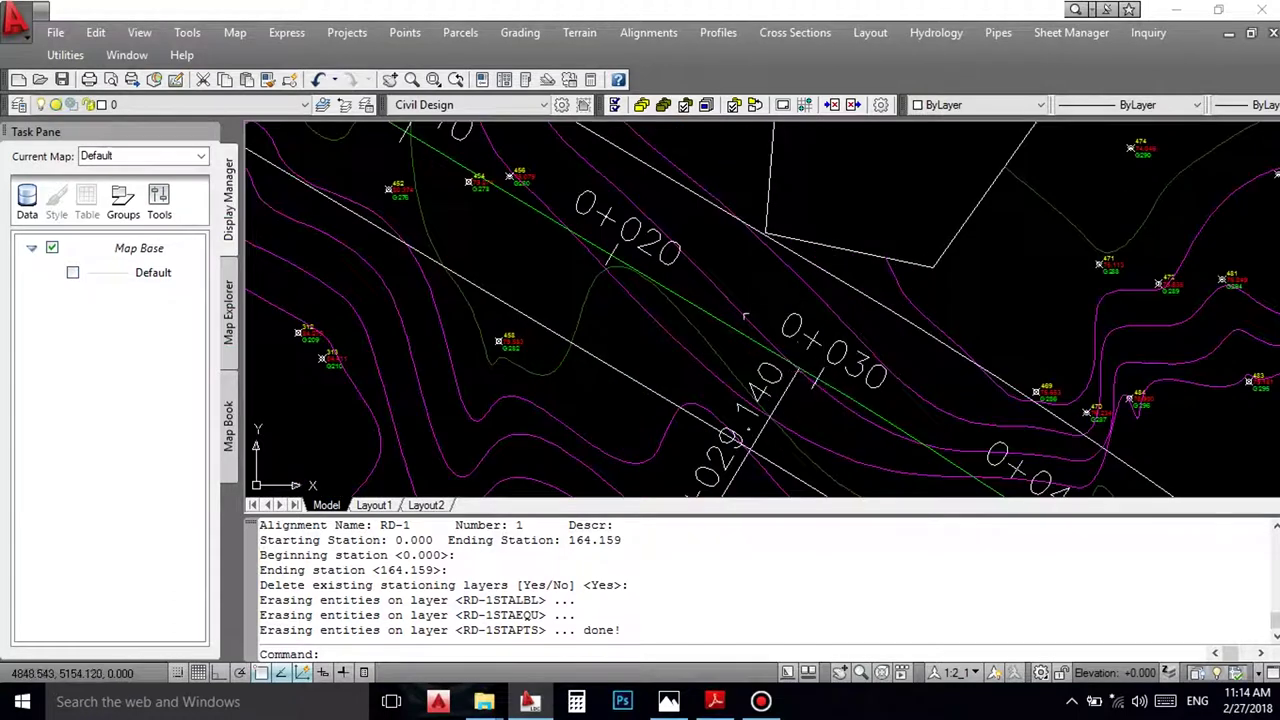
scroll(745, 318, "down", 4)
scroll(537, 185, "up", 3)
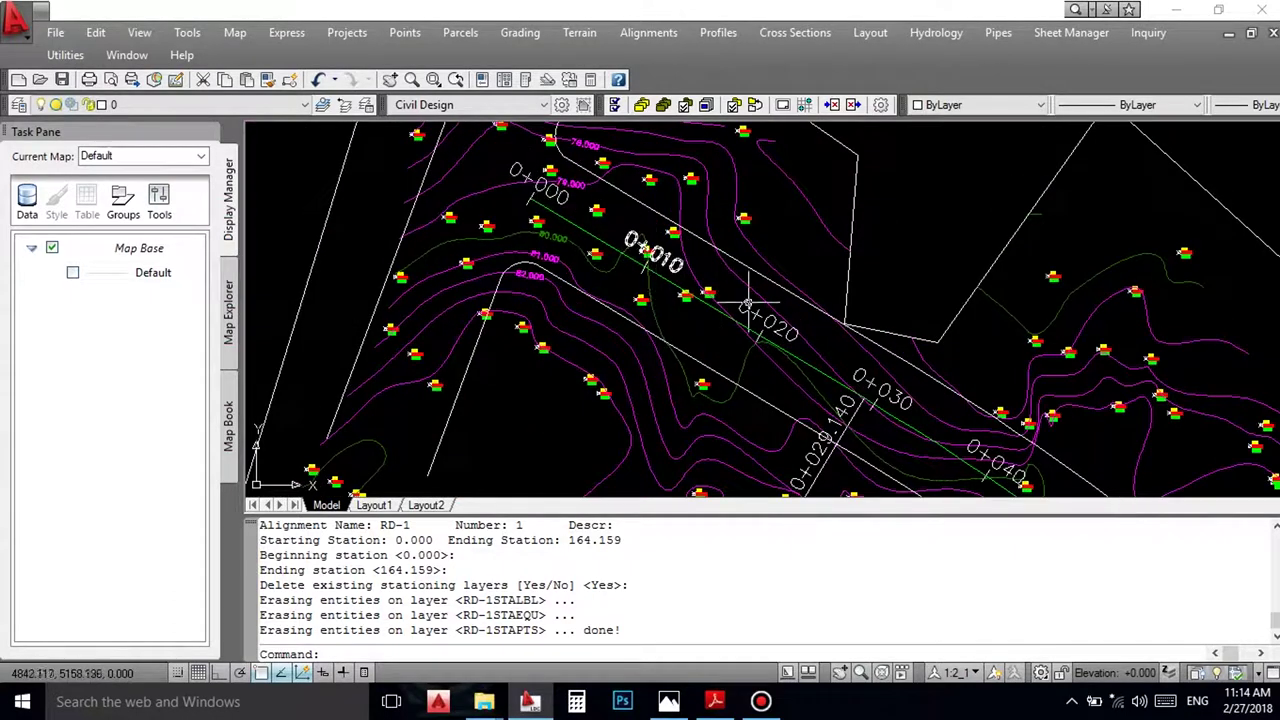
scroll(735, 265, "down", 1)
scroll(790, 290, "up", 1)
middle_click_drag(605, 228, 643, 294)
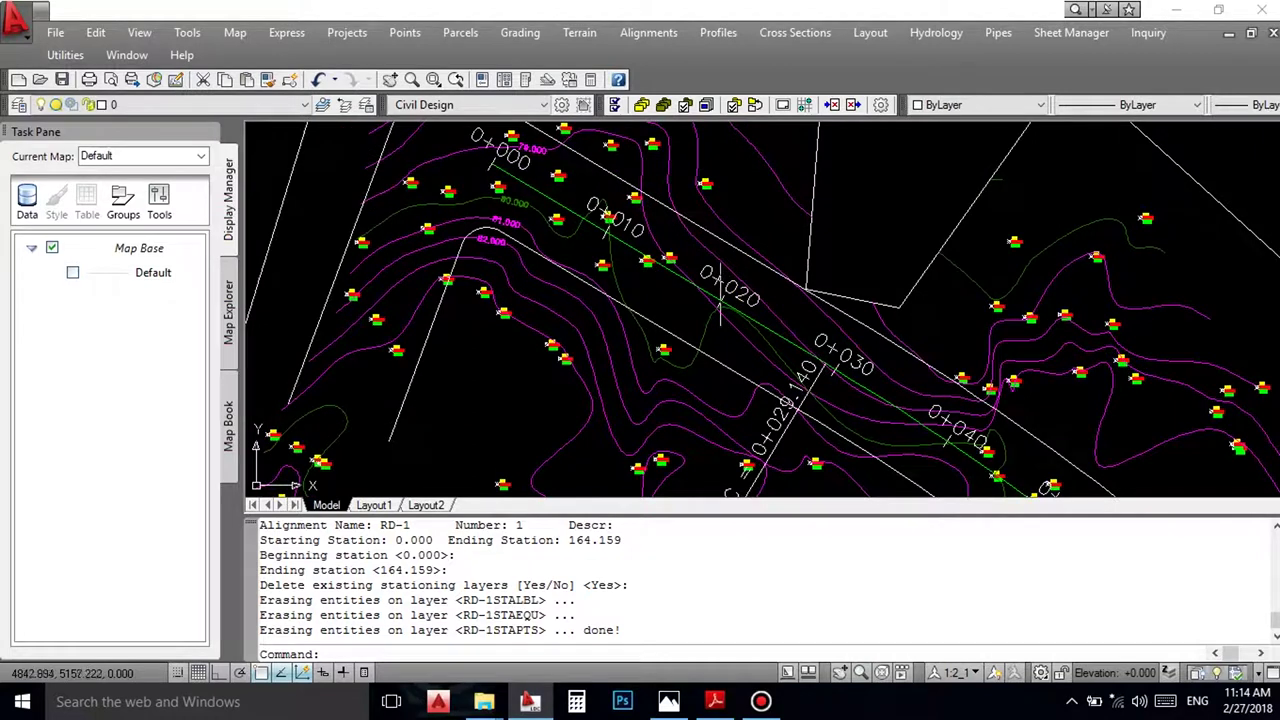
scroll(666, 214, "down", 1)
scroll(695, 300, "up", 1)
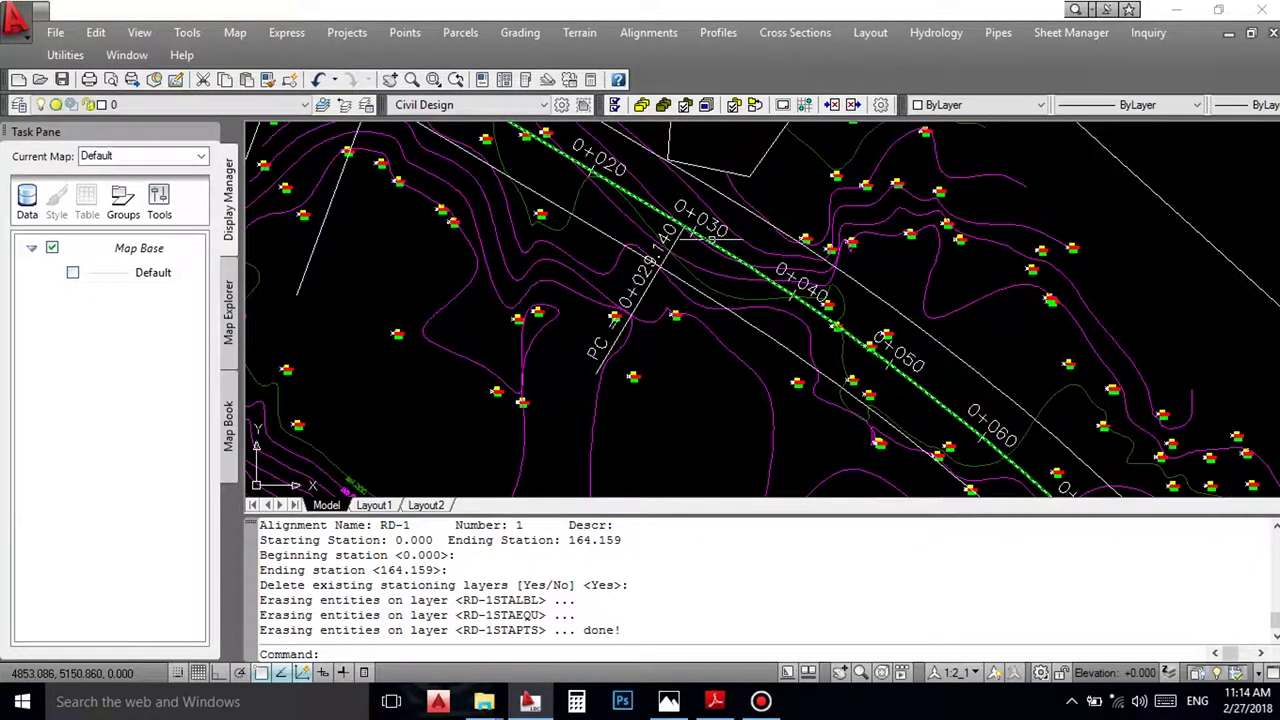
scroll(640, 300, "up", 2)
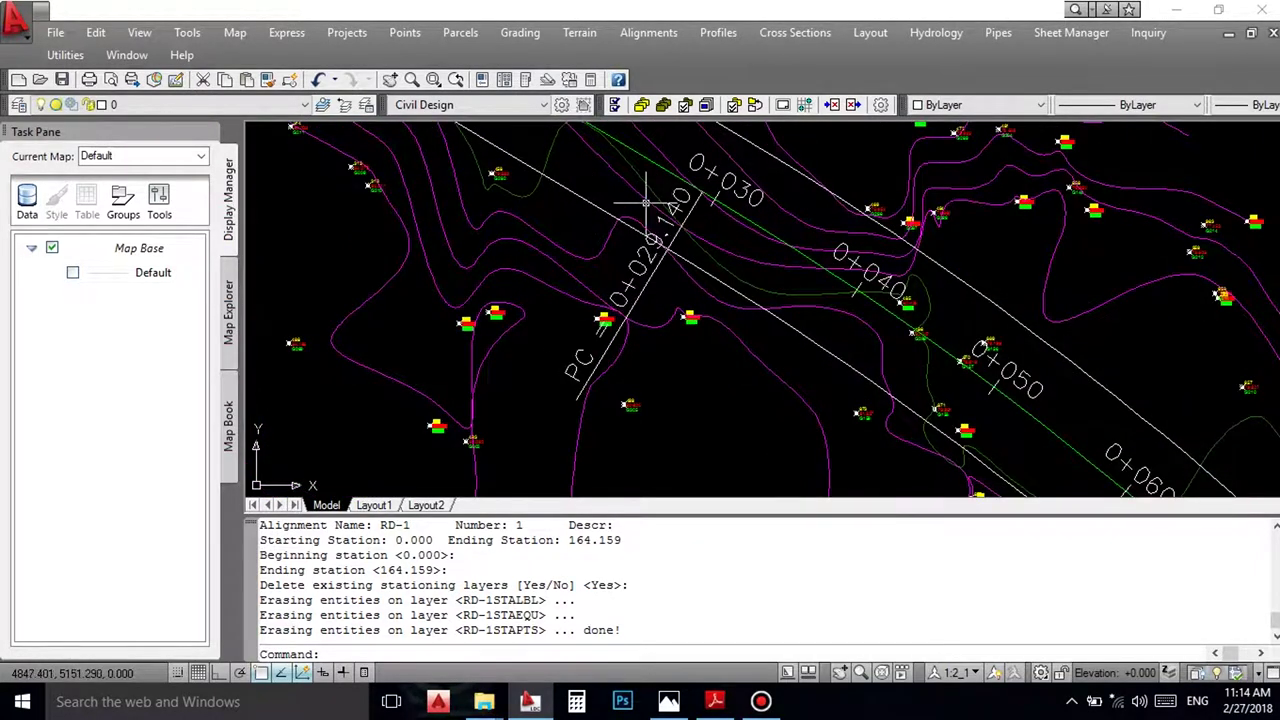
scroll(576, 357, "down", 3)
scroll(862, 258, "up", 3)
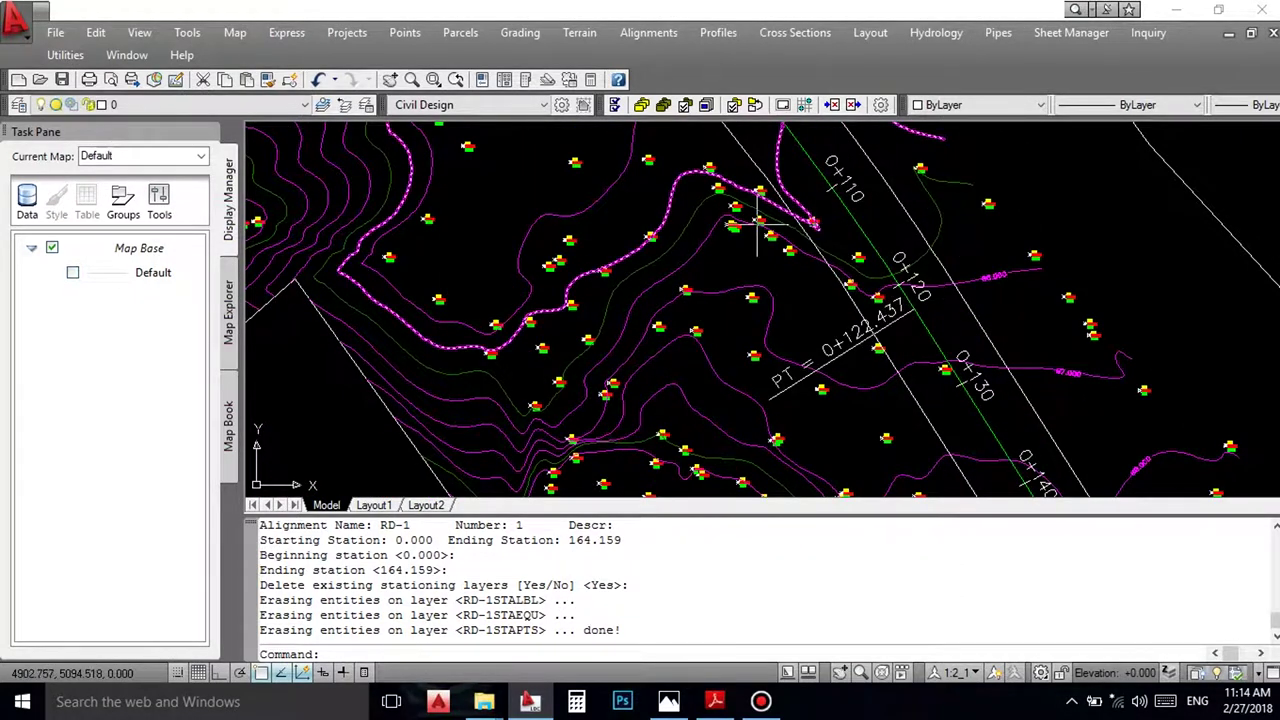
scroll(758, 232, "down", 3)
scroll(858, 338, "up", 5)
scroll(858, 338, "down", 5)
middle_click_drag(942, 356, 762, 371)
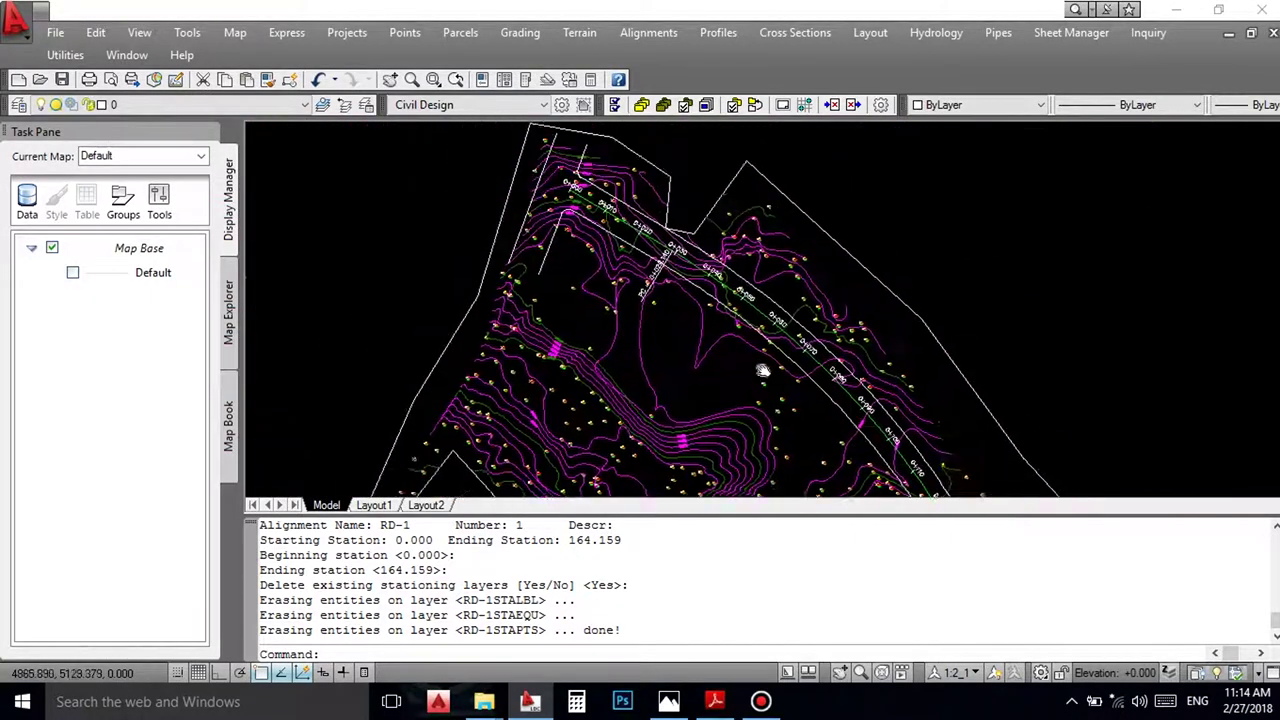
scroll(610, 232, "up", 5)
scroll(622, 228, "down", 3)
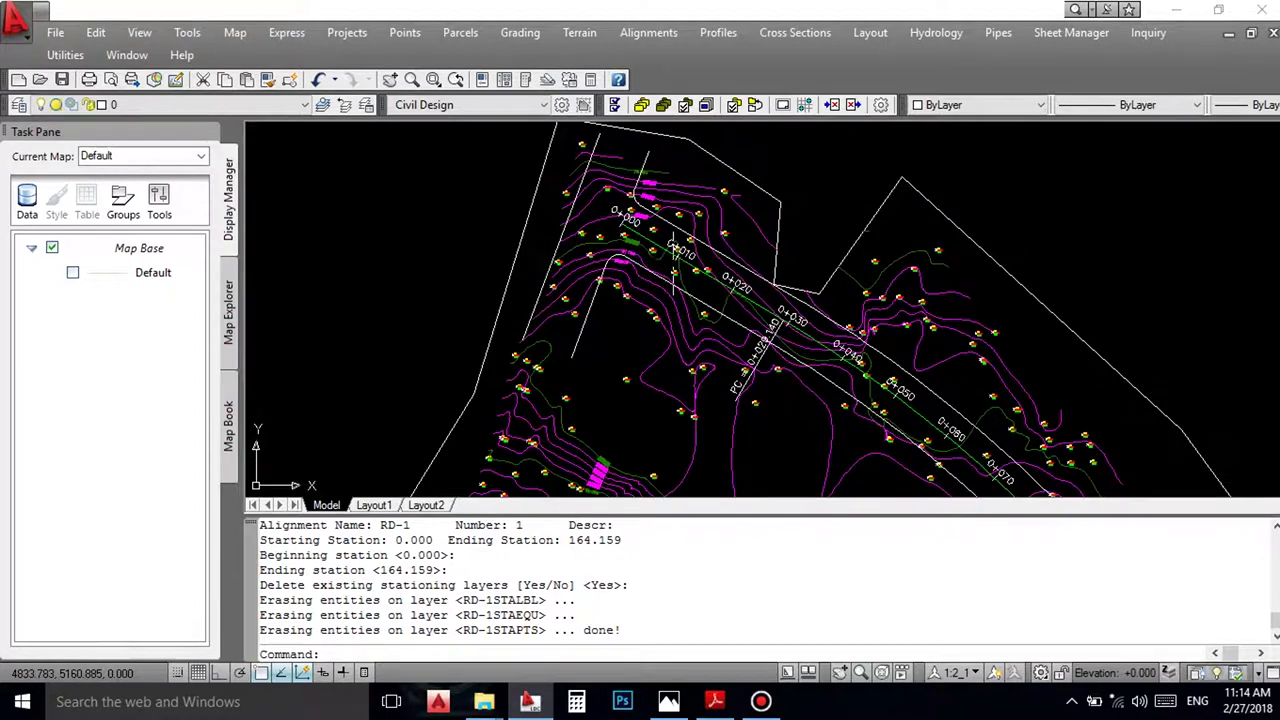
scroll(675, 250, "up", 2)
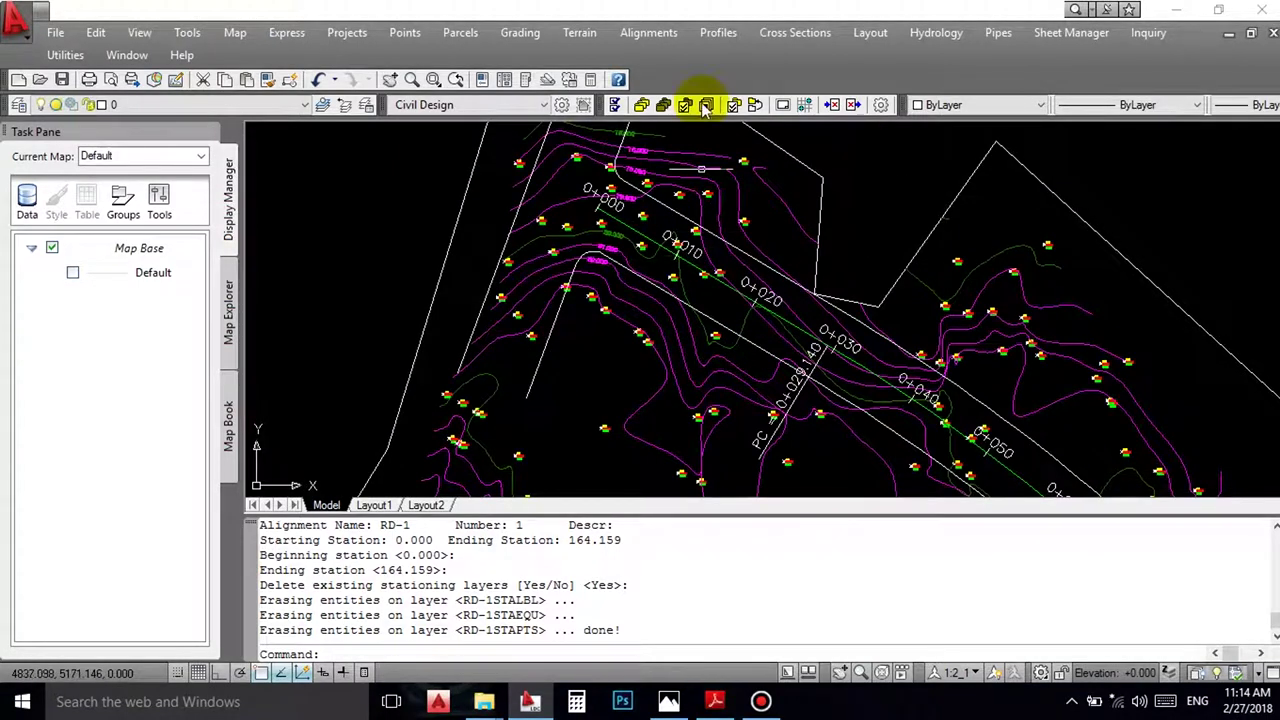
Step: Open the Alignments menu
left_click(649, 33)
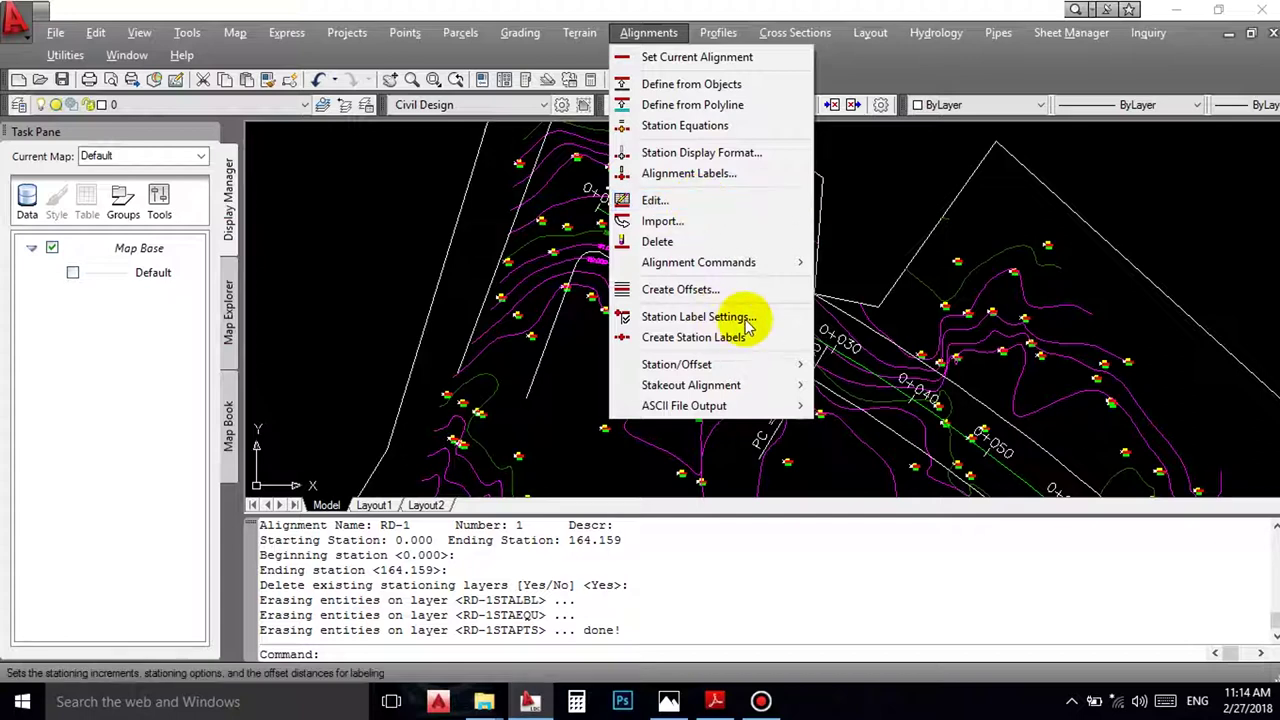
Step: Run an RD-1 stationing report by increment from 0.000 to 164.159 every 10.000
left_click(700, 201)
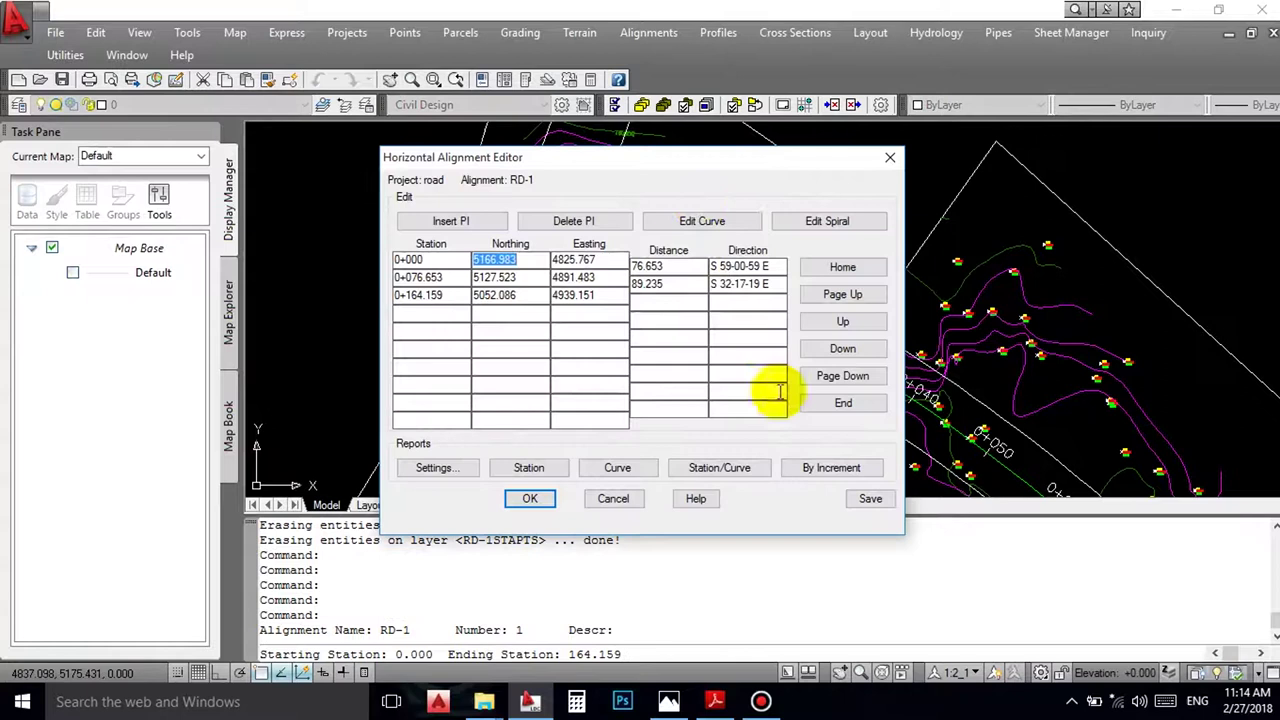
left_click(843, 476)
key("Return")
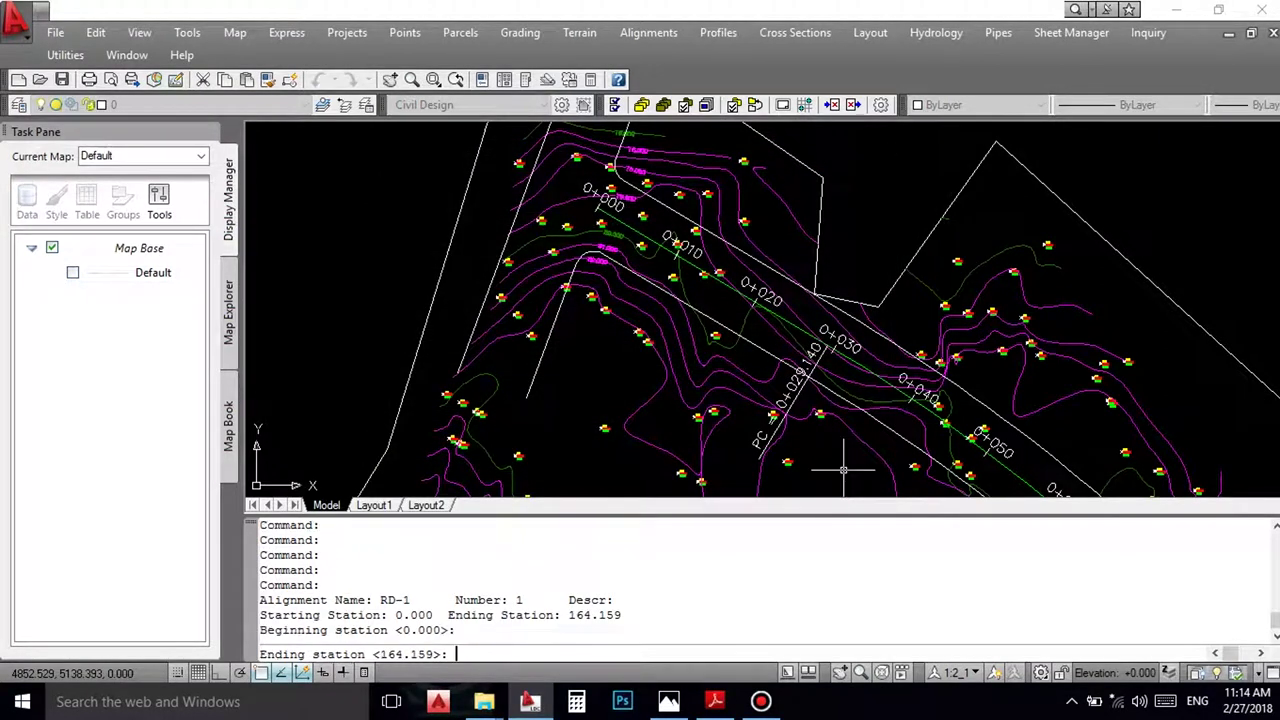
key("Return")
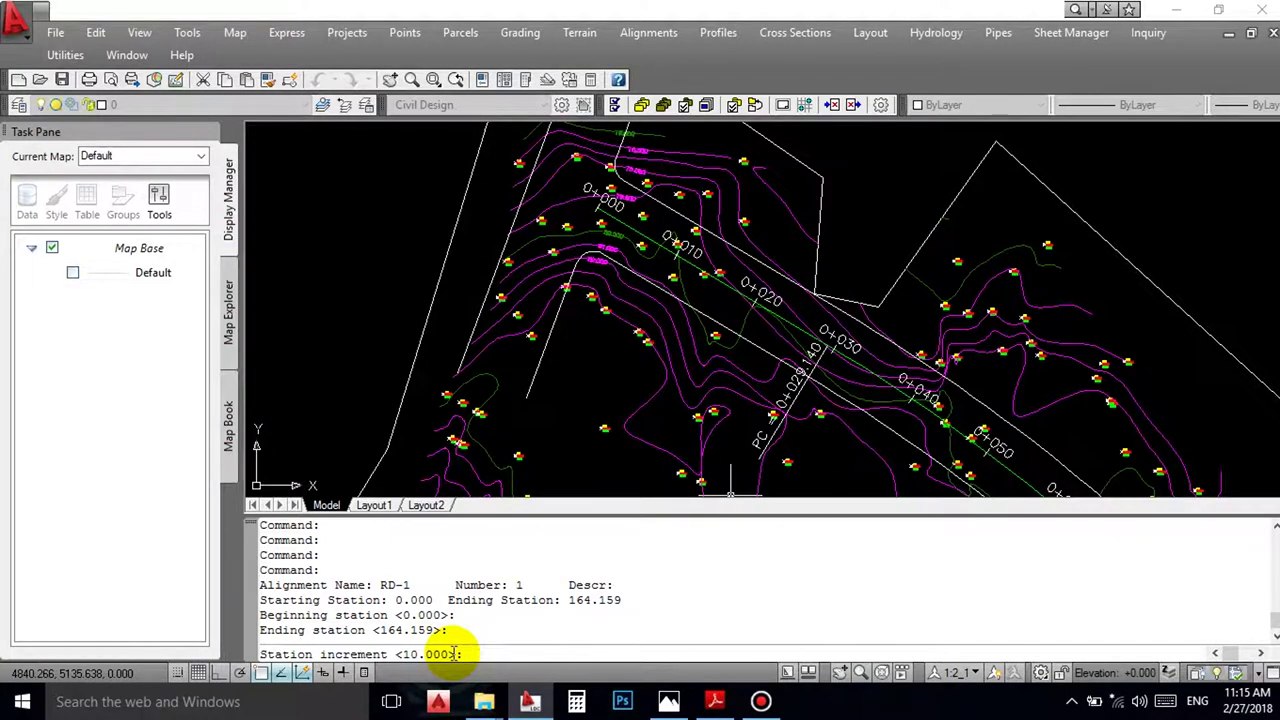
key("Return")
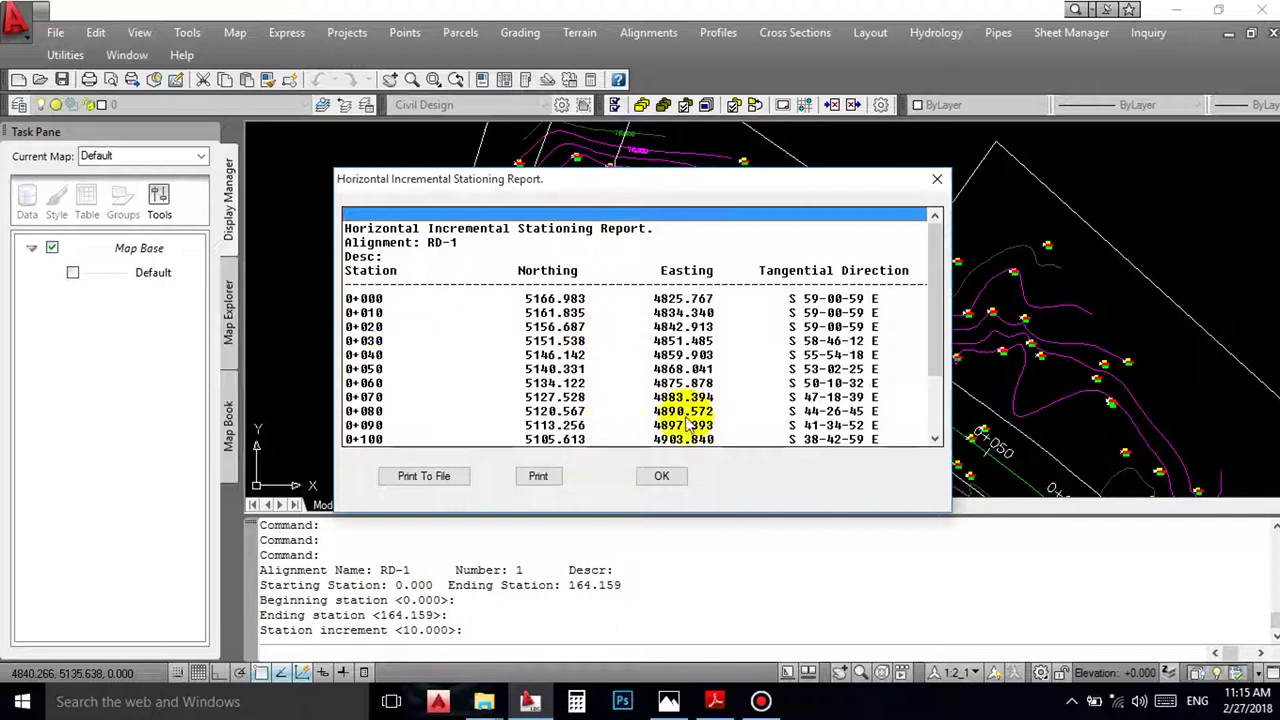
Step: Try printing the RD-1 report to PDF, dismiss the access-denied error, and choose Print To File instead
left_click(538, 476)
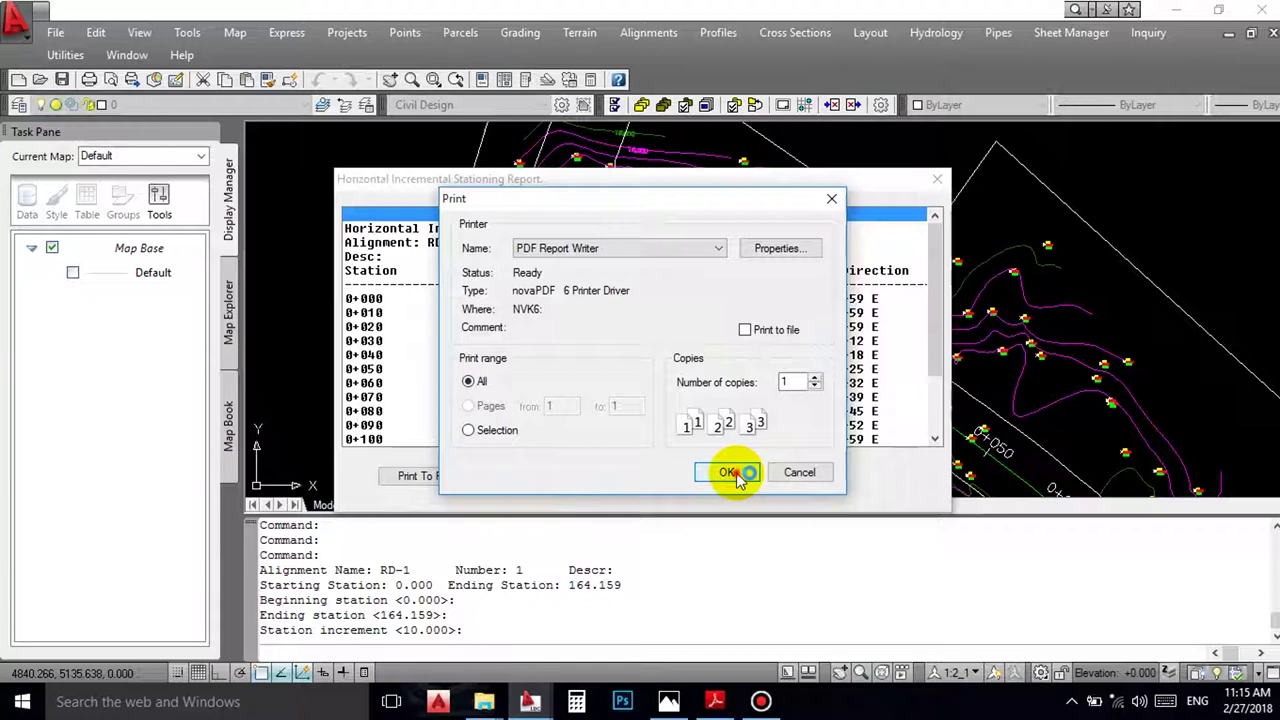
left_click(733, 474)
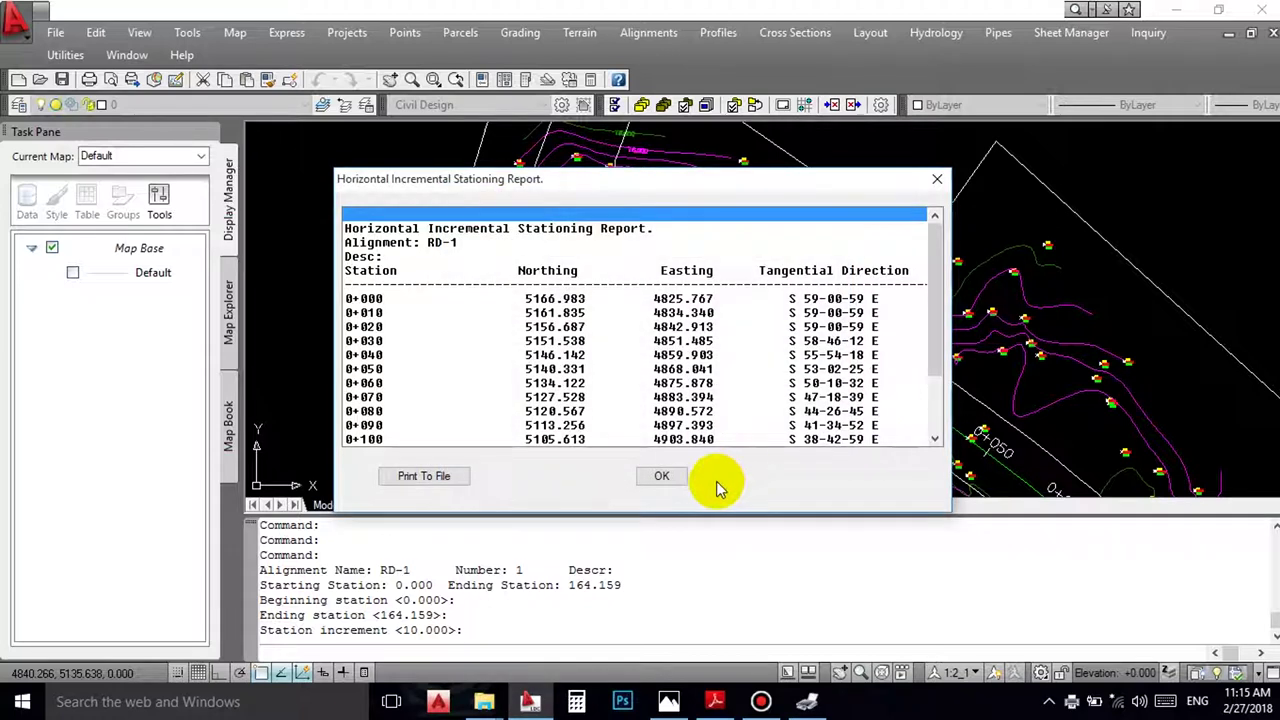
left_click(812, 702)
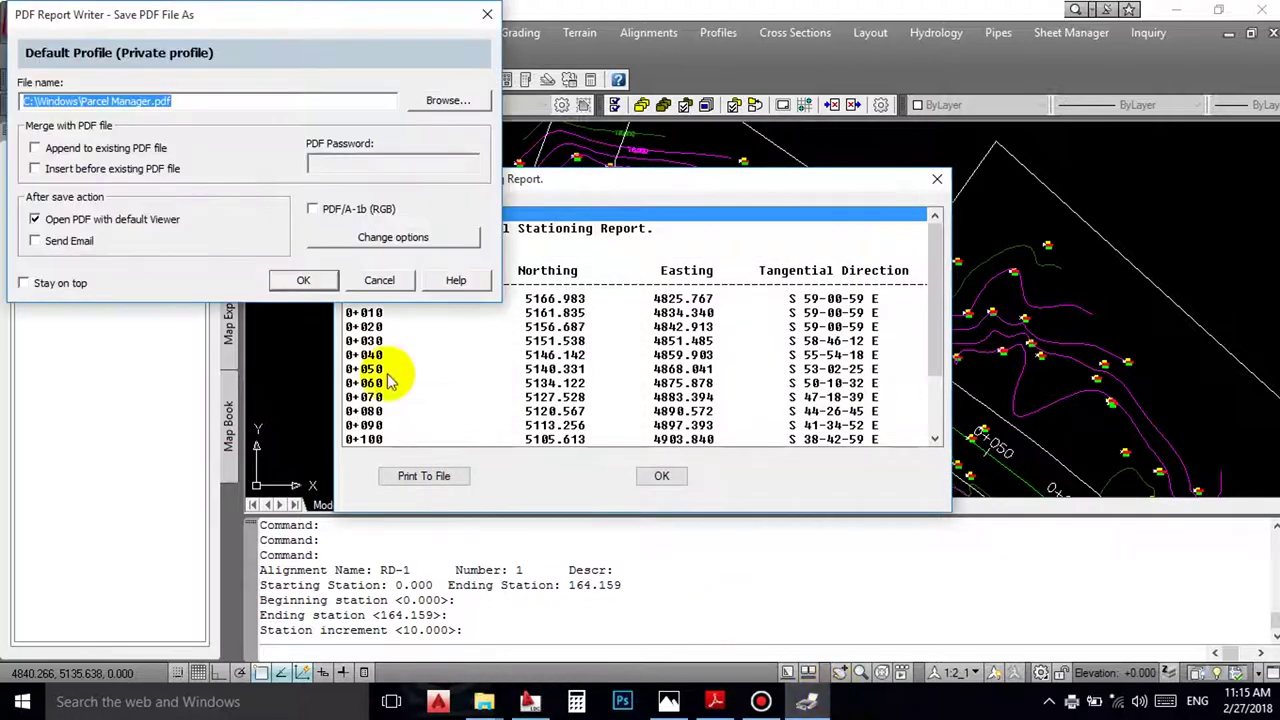
left_click(303, 280)
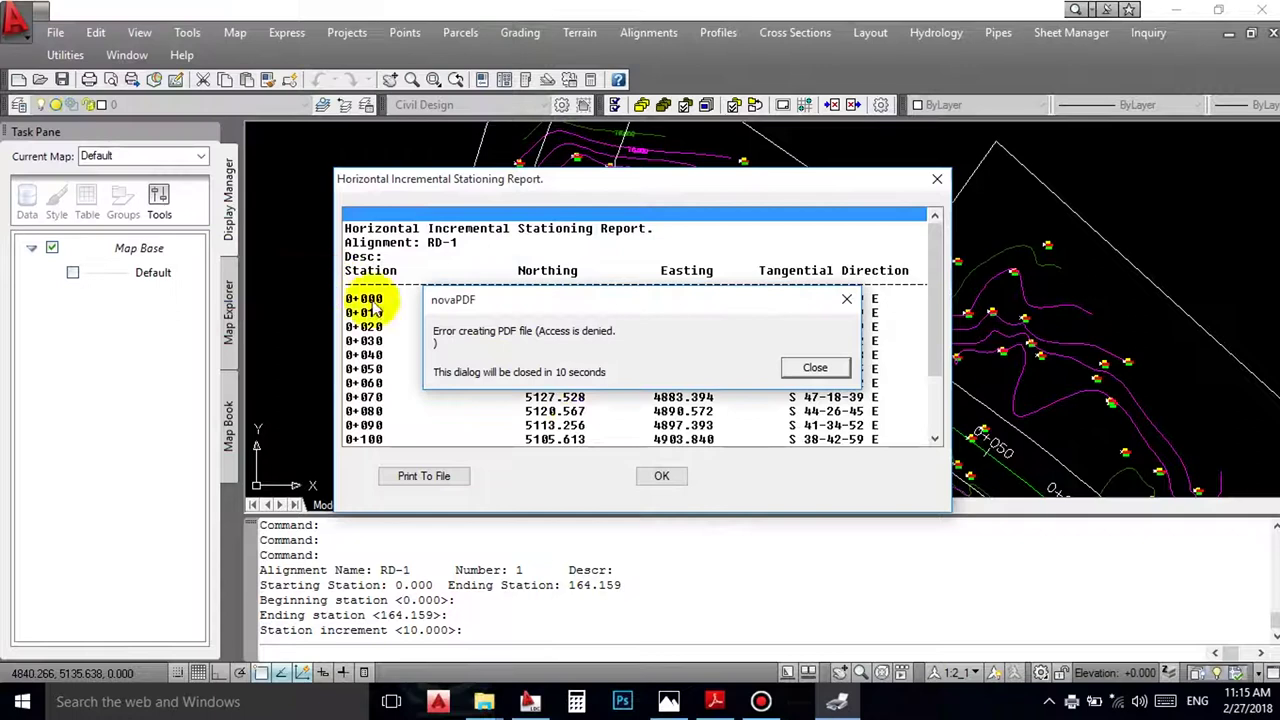
left_click(815, 368)
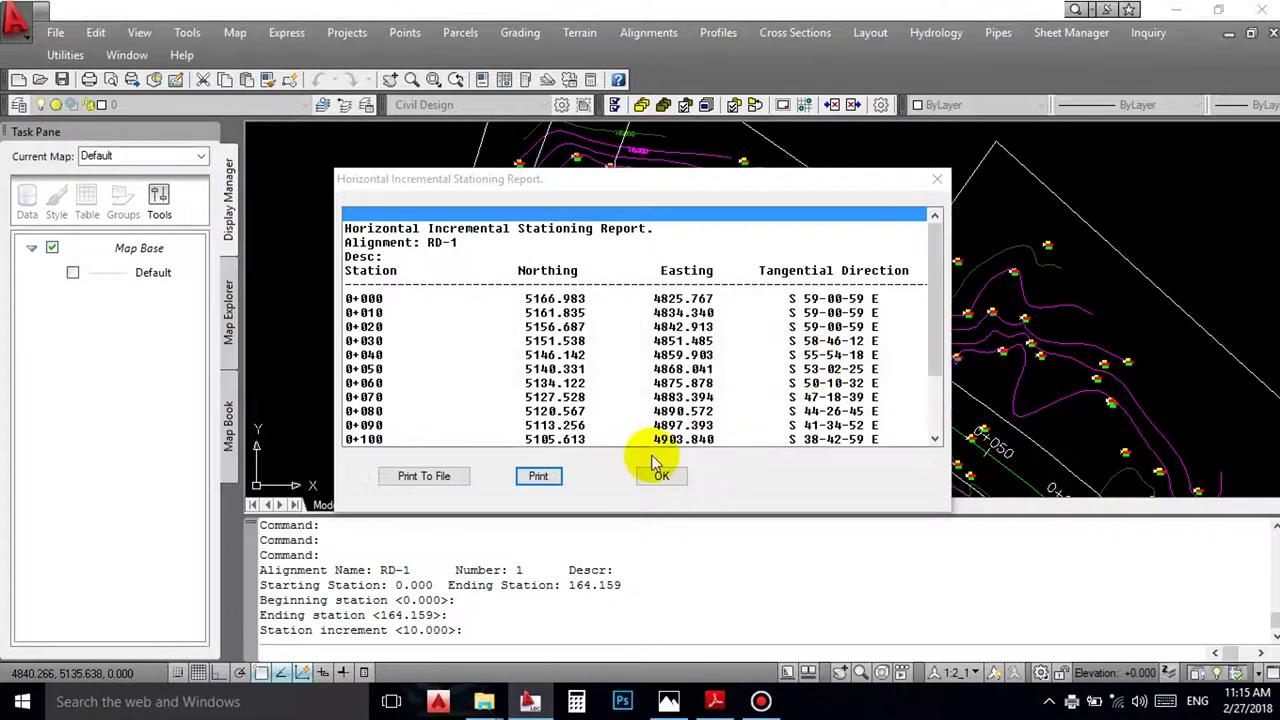
left_click(446, 478)
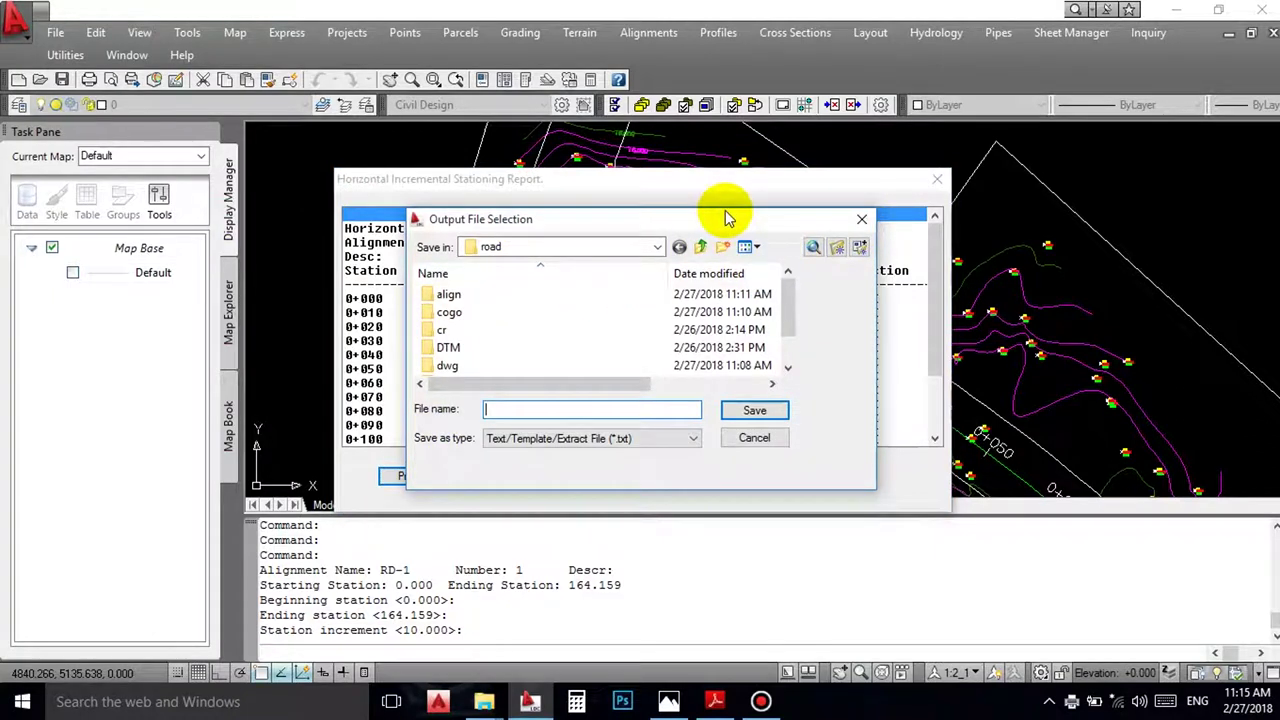
Step: Save the report as text file CENTER, then close the report and the Horizontal Alignment Editor
left_click_drag(726, 220, 843, 516)
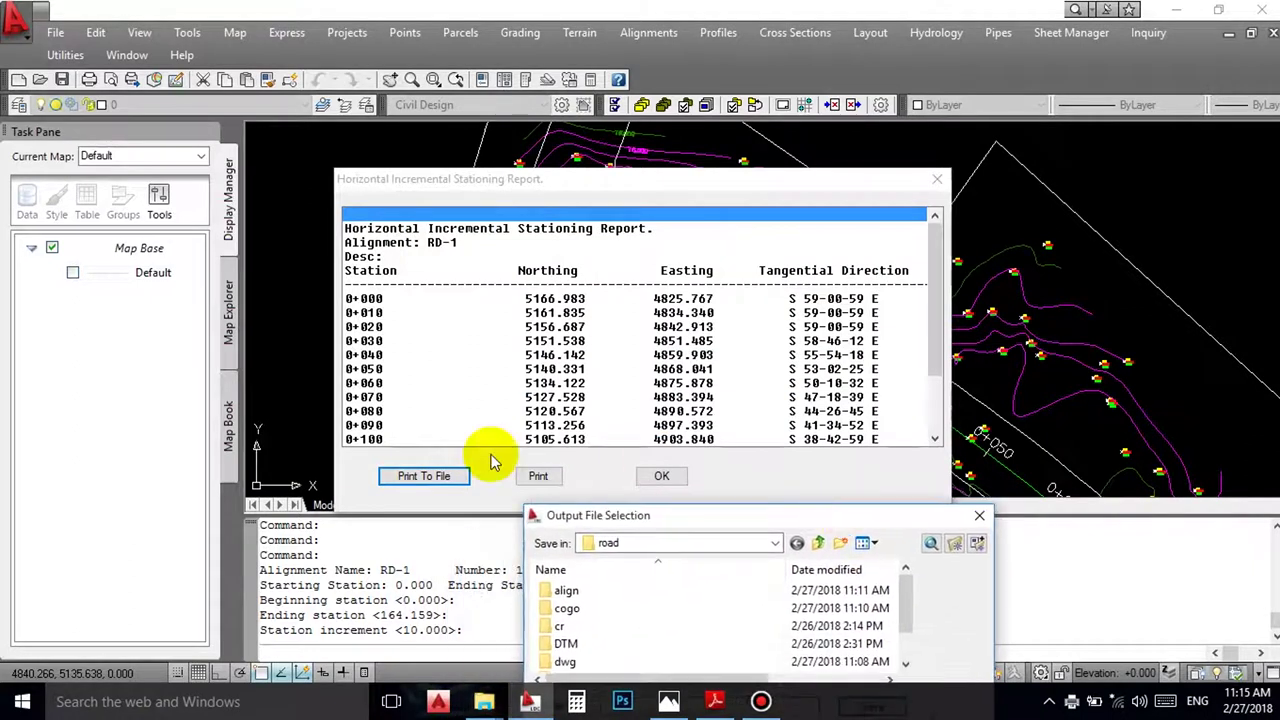
left_click_drag(651, 523, 670, 233)
left_click(666, 405)
type("CENTER")
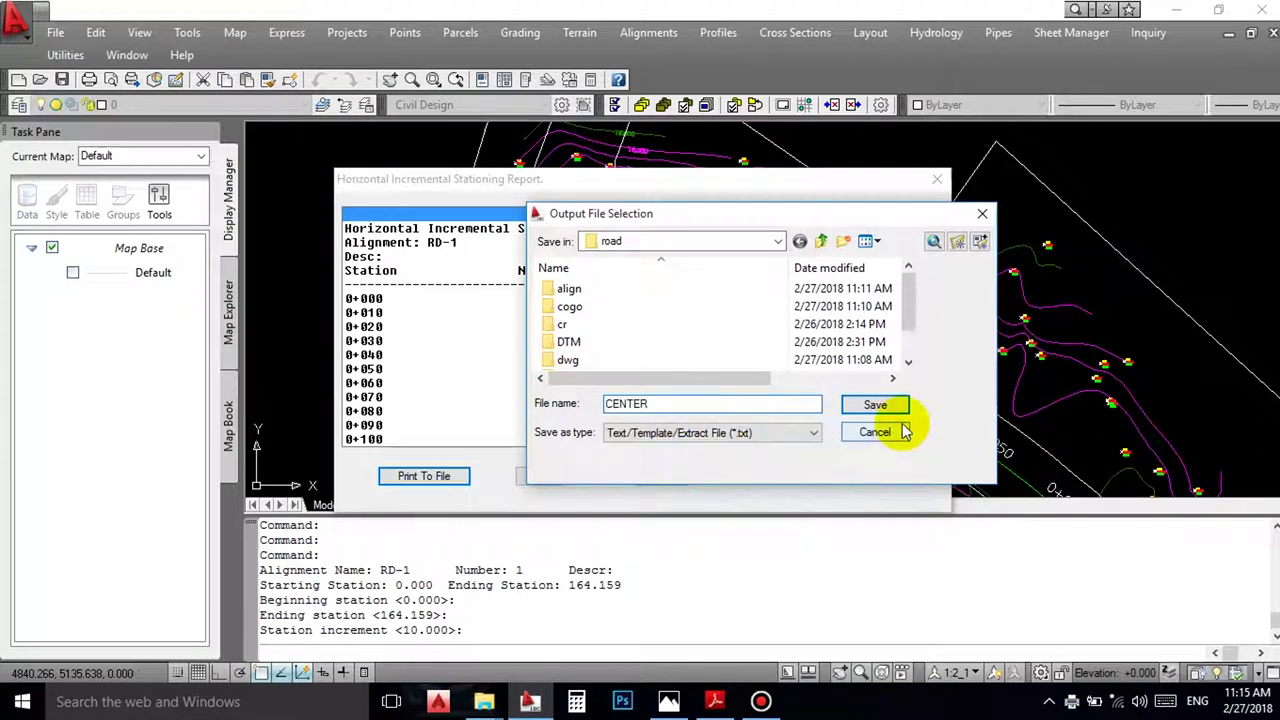
left_click(875, 405)
left_click(664, 475)
left_click(534, 492)
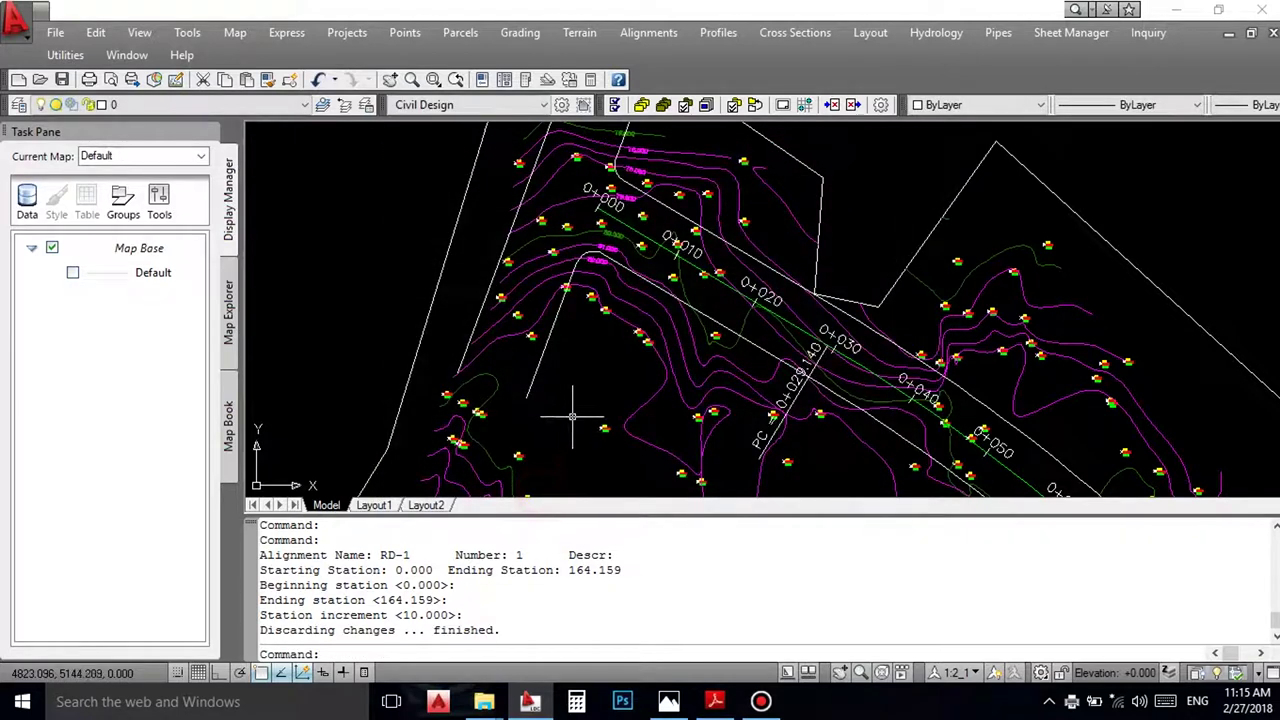
Step: Minimize Land Desktop and launch Excel 2013 with a blank workbook
left_click(1176, 9)
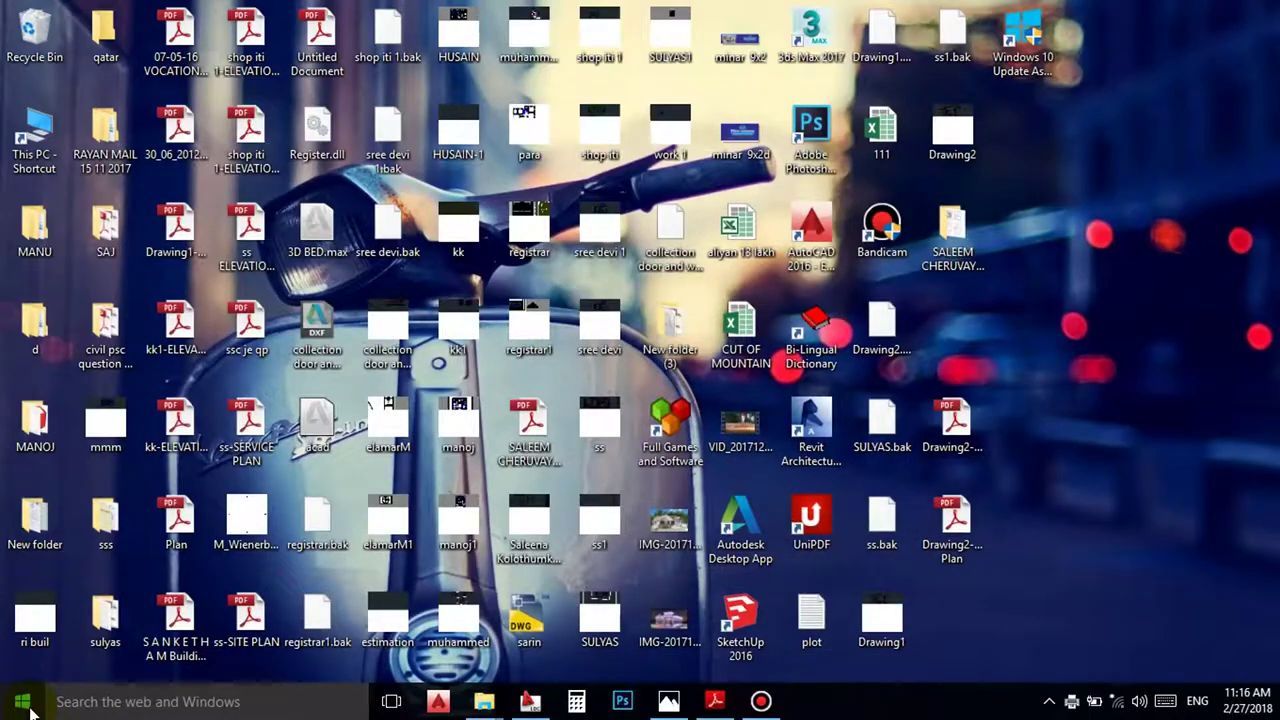
left_click(97, 710)
type("EXC")
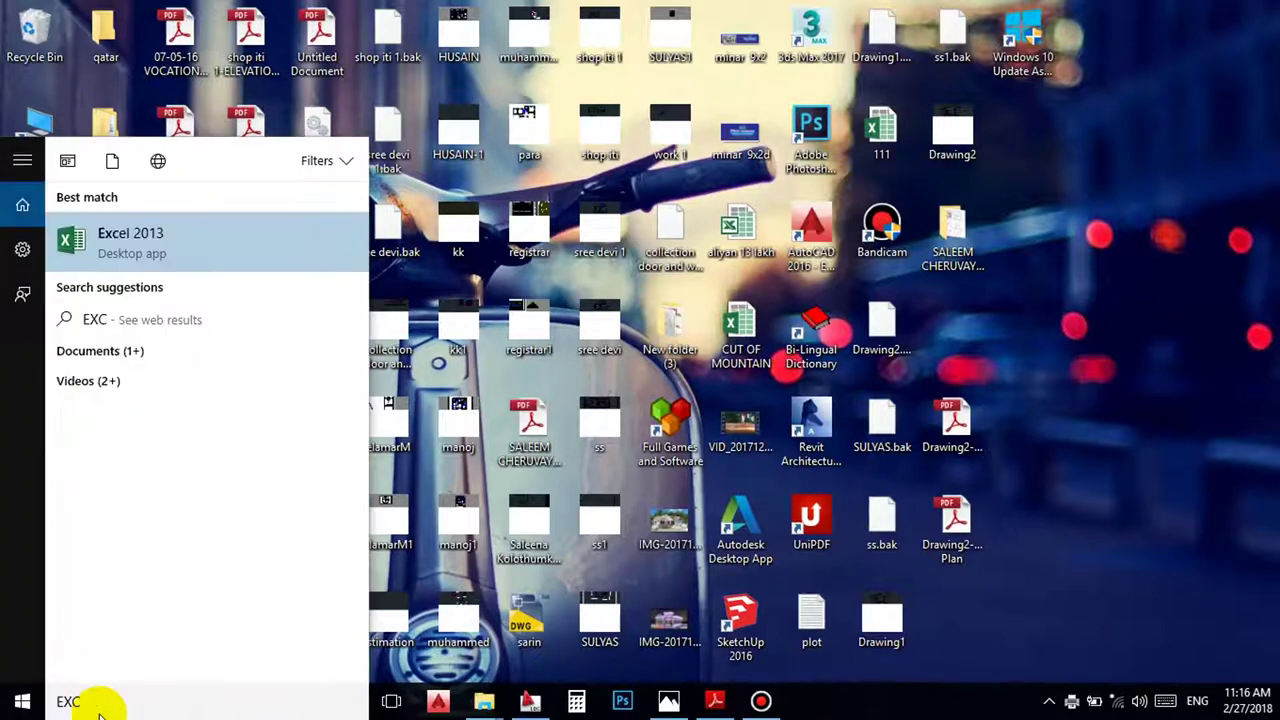
left_click(132, 250)
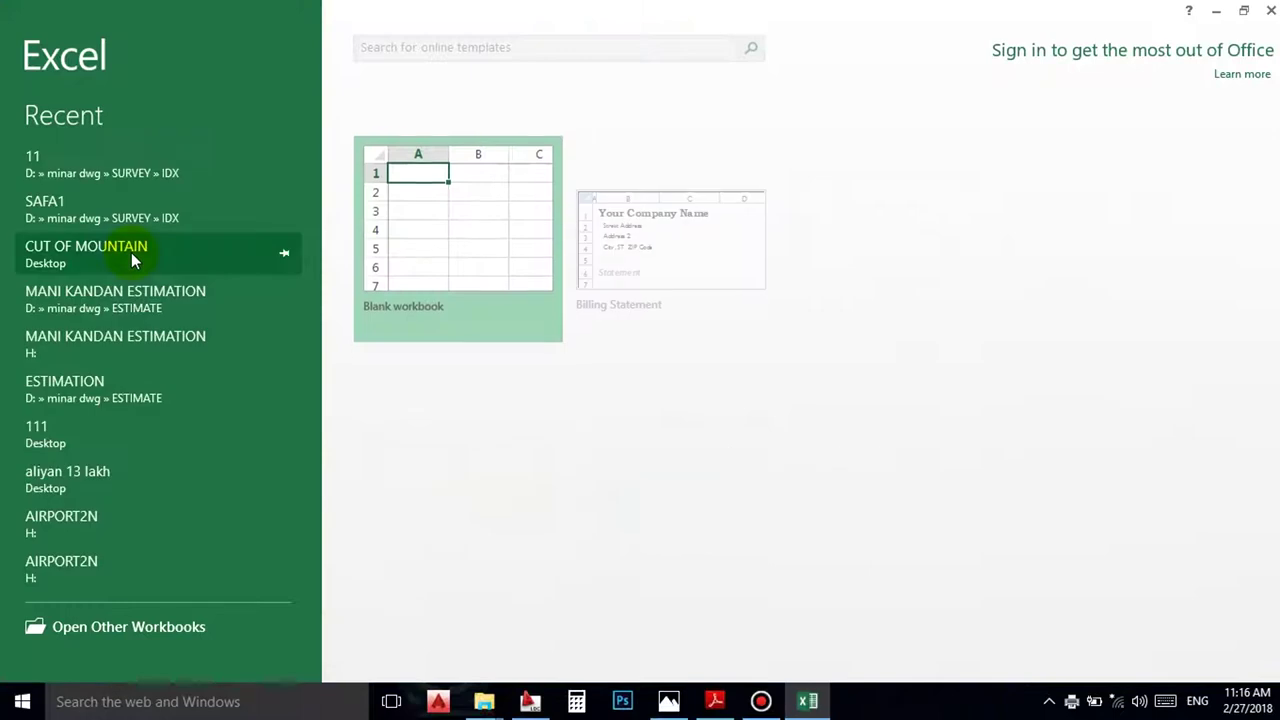
left_click(525, 216)
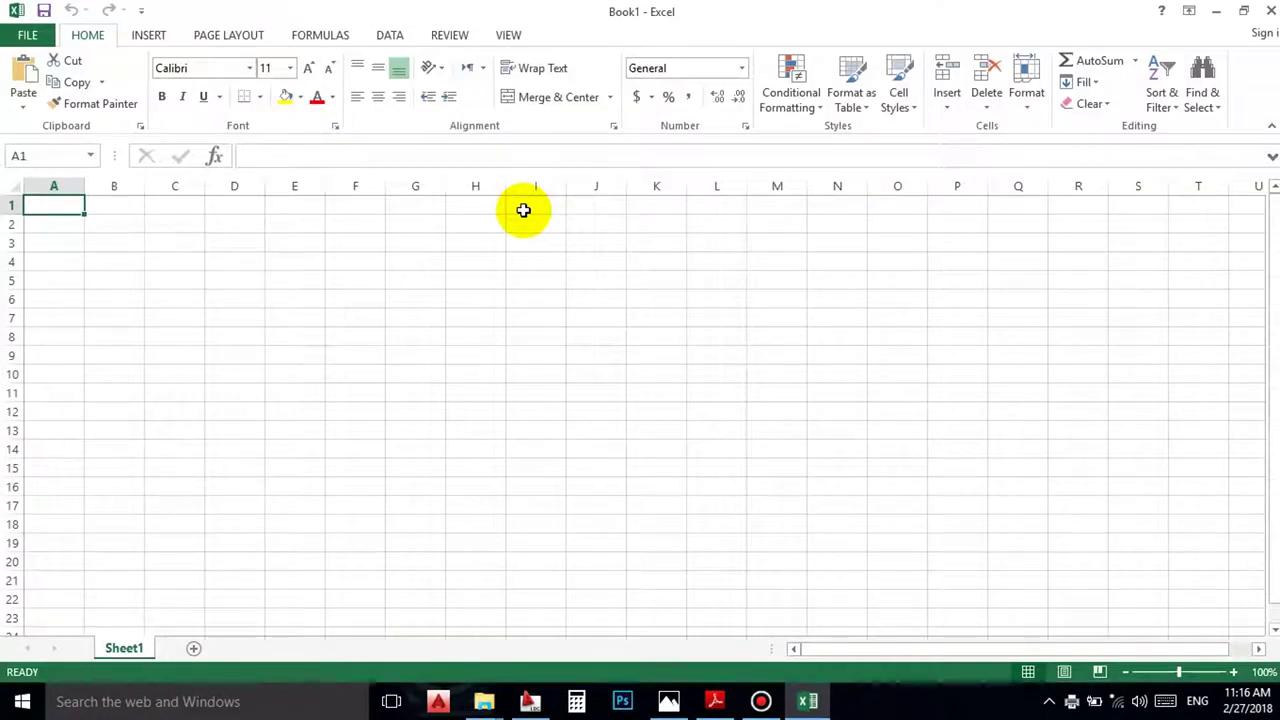
Step: Browse the computer's drives to the E:\road\road folder in Excel's Open dialog
left_click(26, 35)
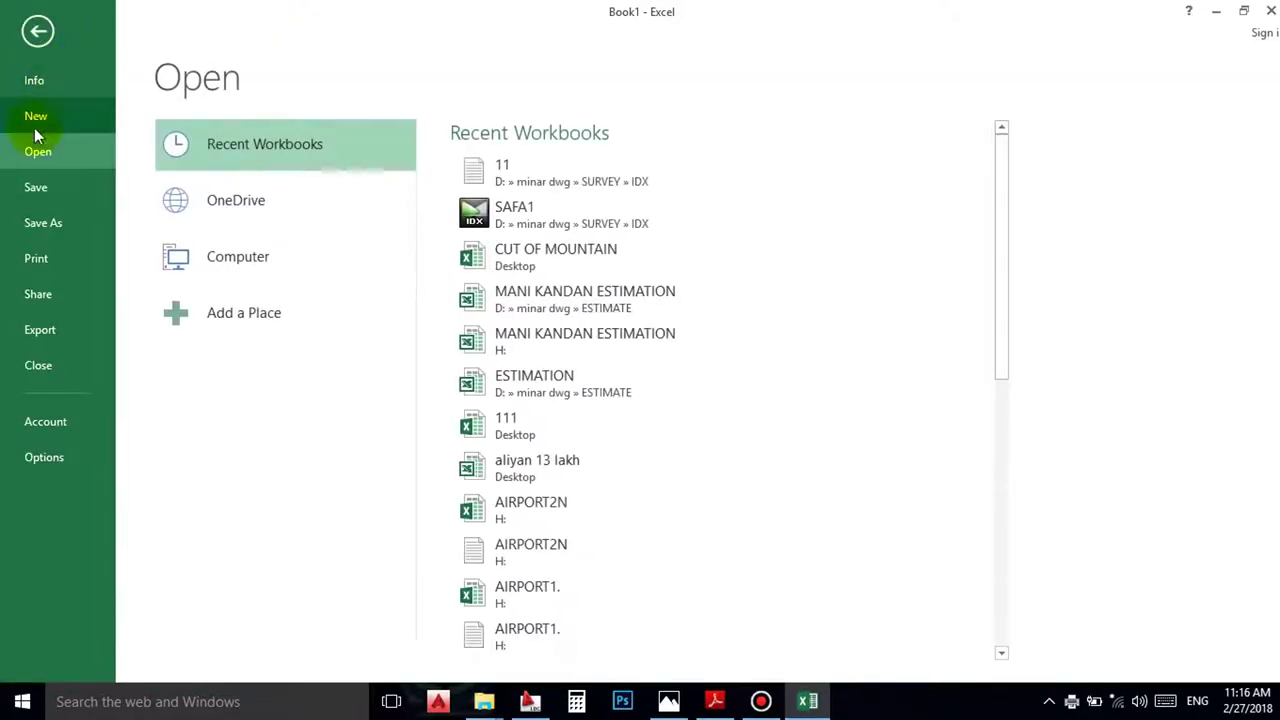
left_click(228, 254)
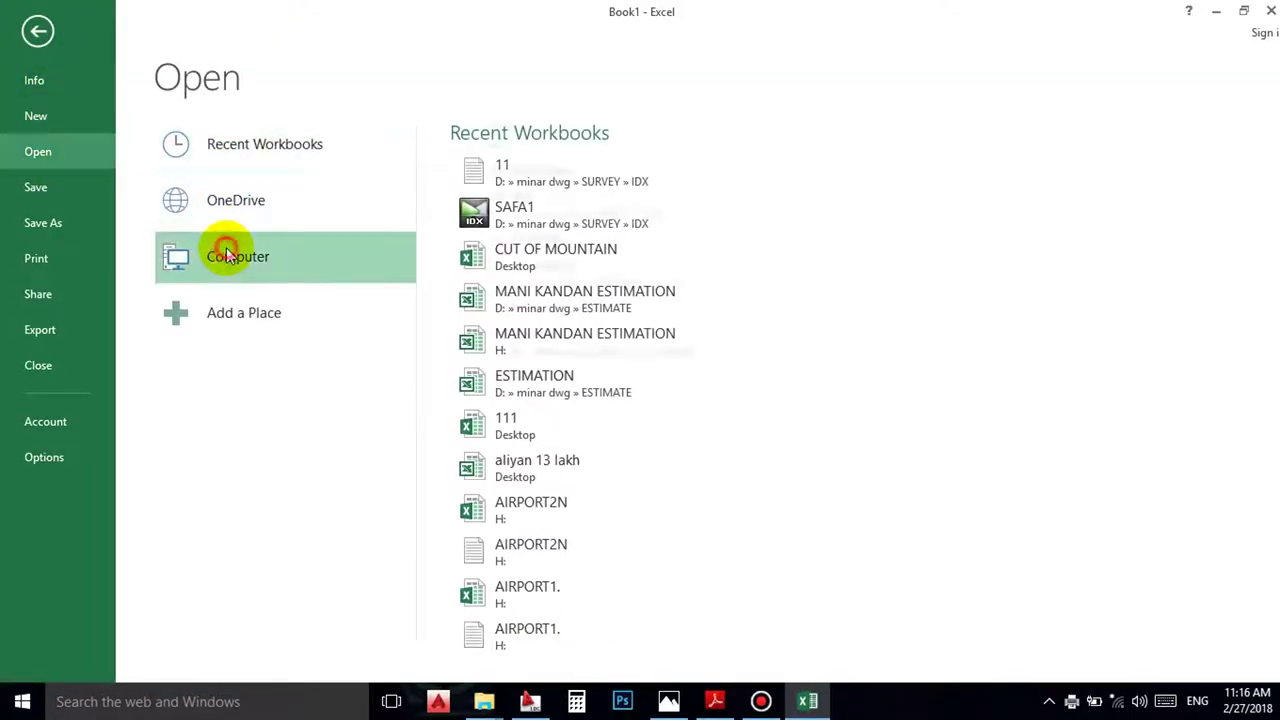
left_click(485, 432)
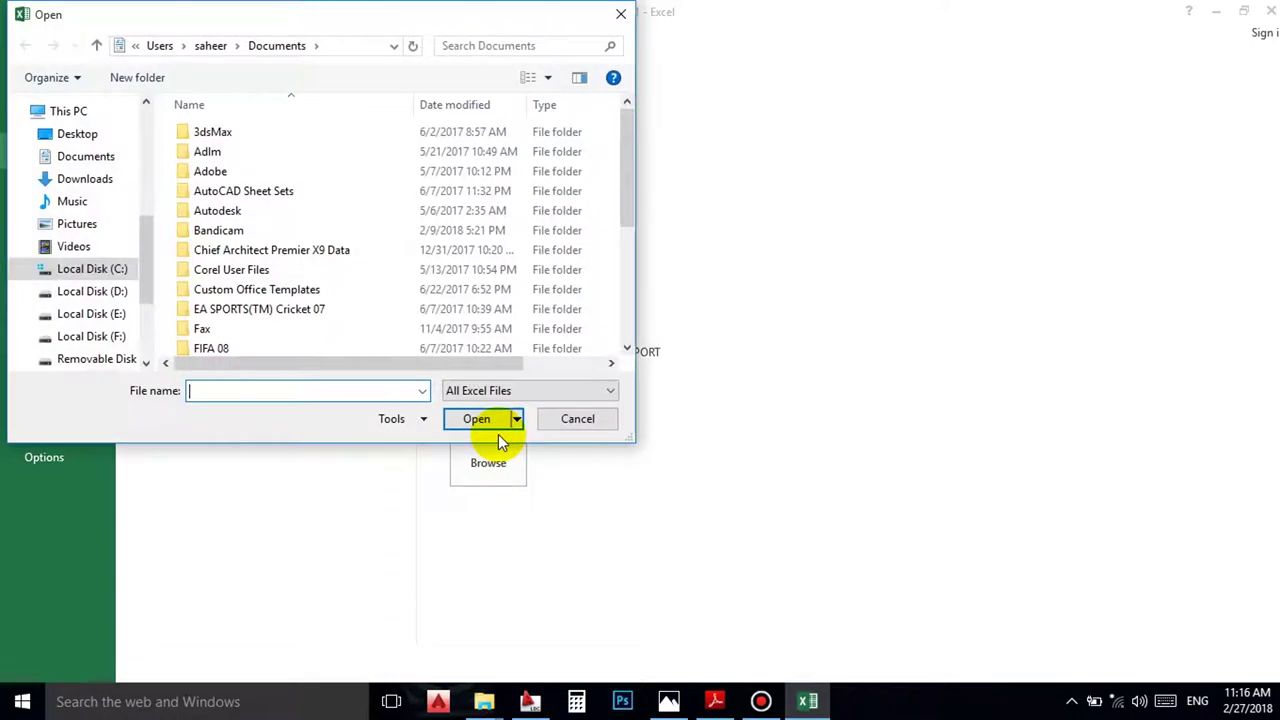
left_click(120, 291)
double_click(220, 131)
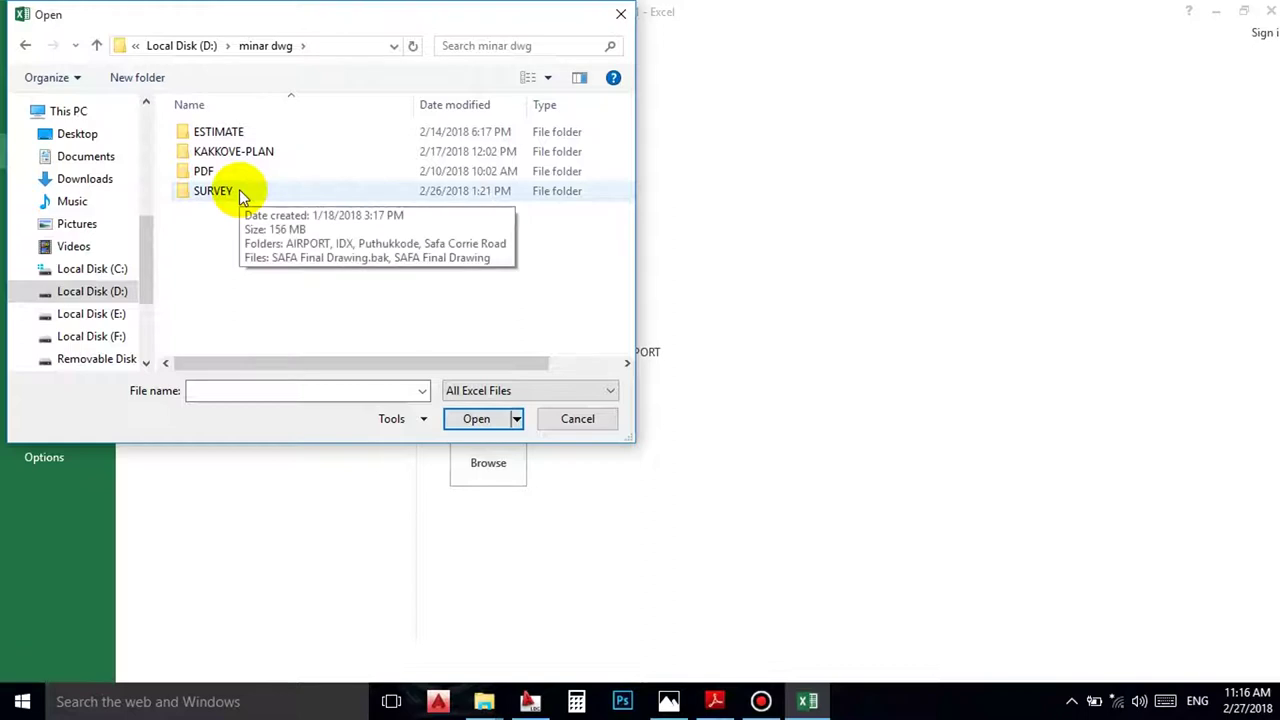
left_click(116, 336)
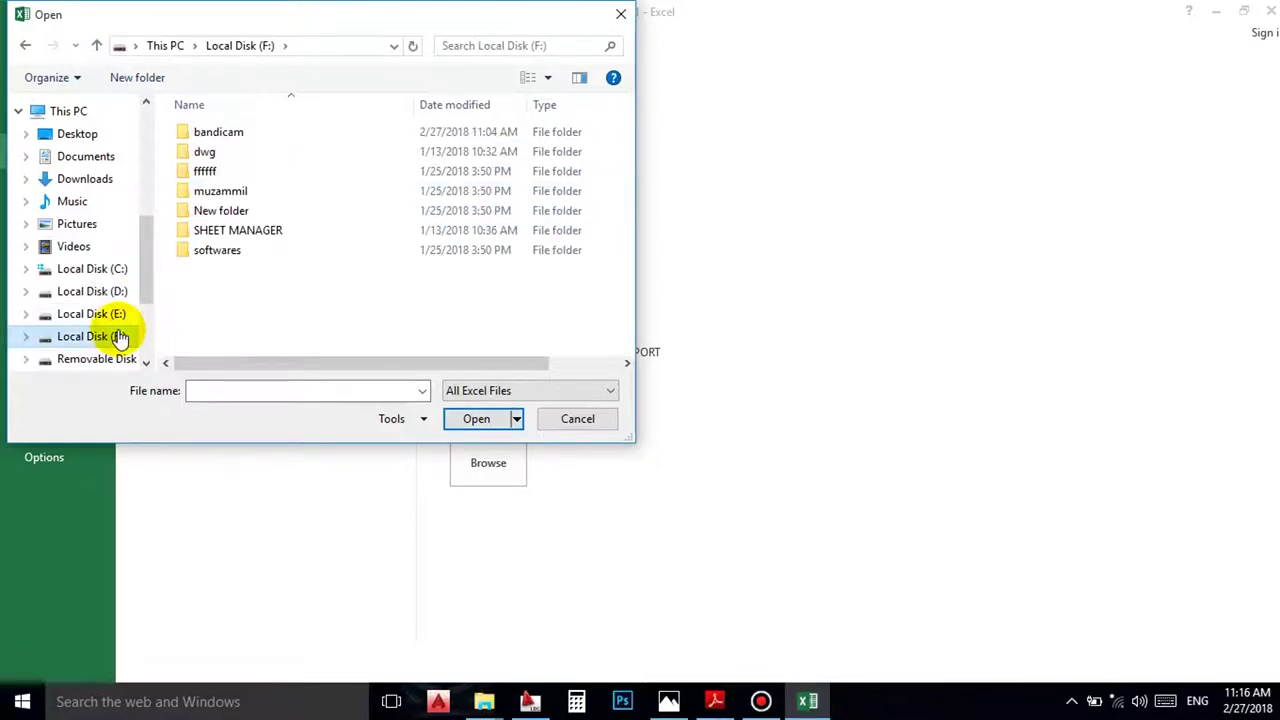
left_click(116, 316)
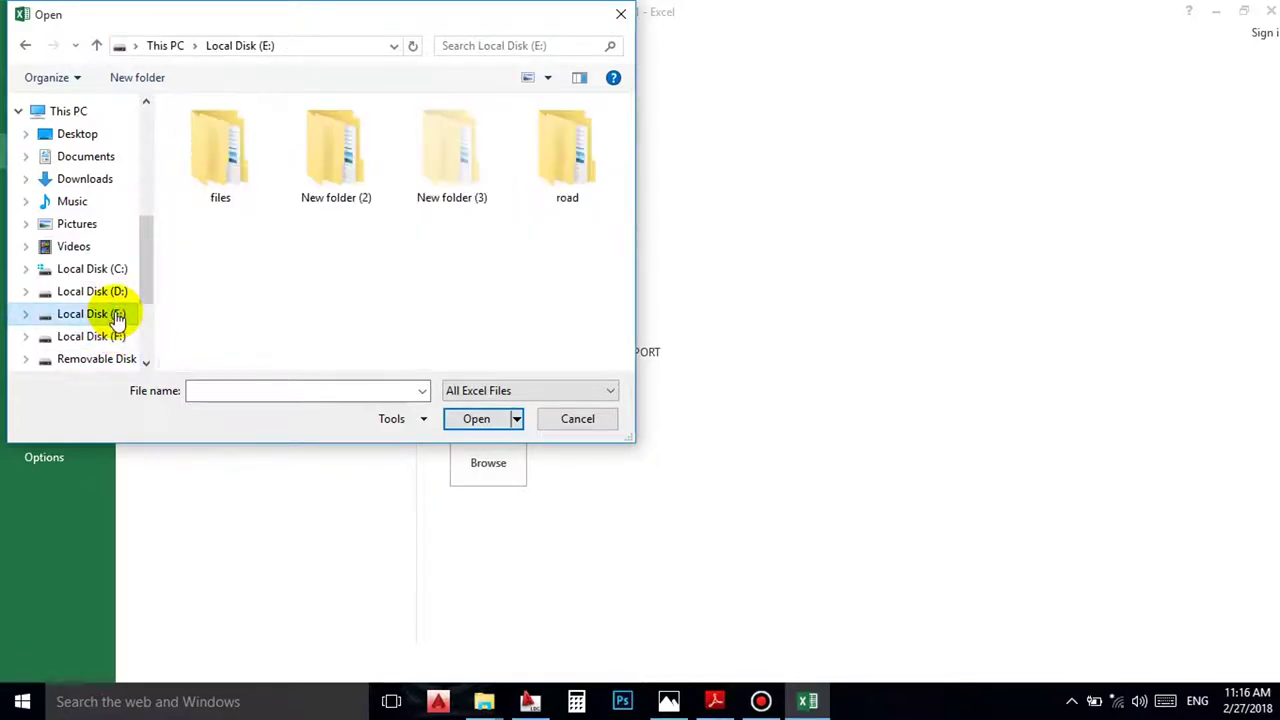
double_click(598, 160)
double_click(183, 140)
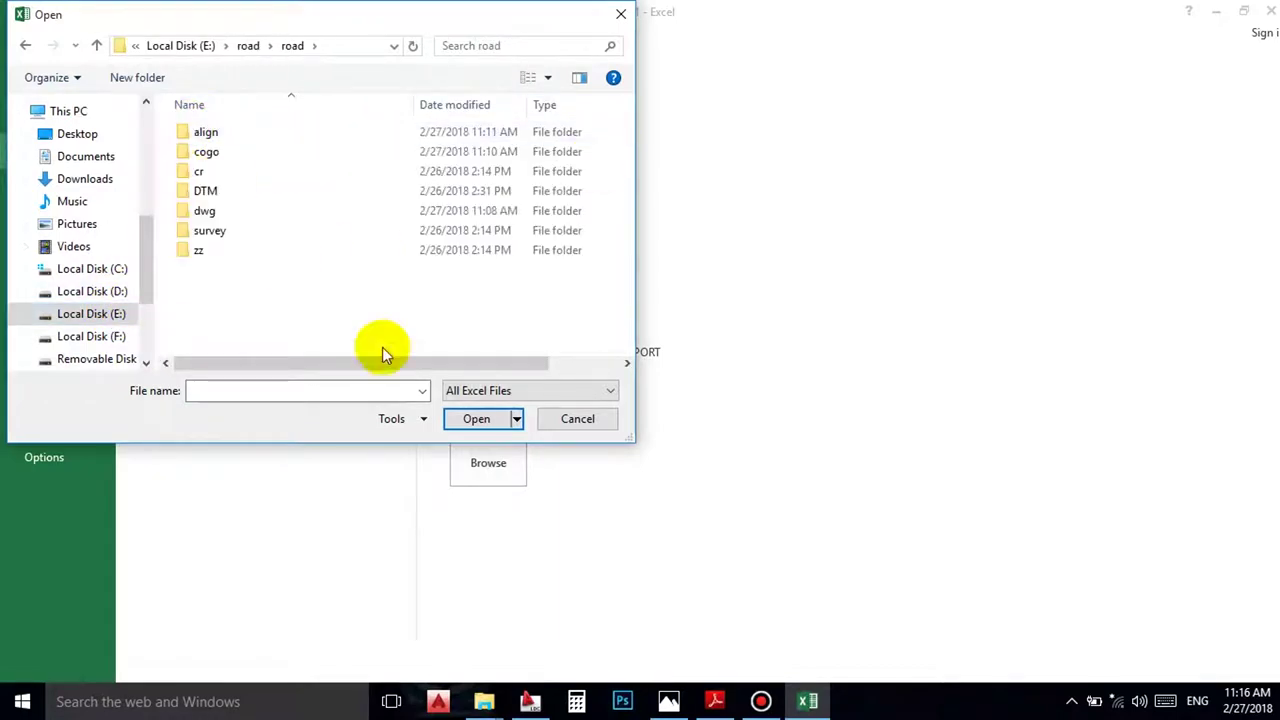
Step: Show All Files and open the CENTER text document
left_click(458, 391)
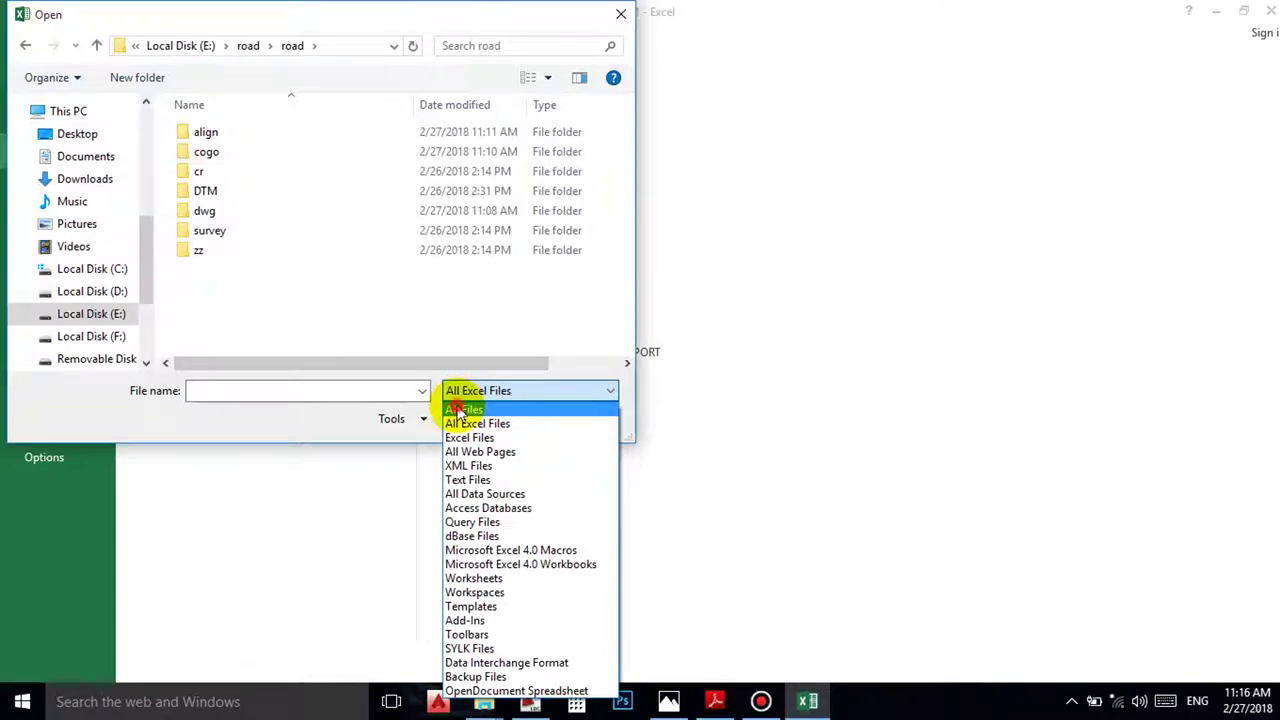
left_click(463, 409)
left_click(236, 288)
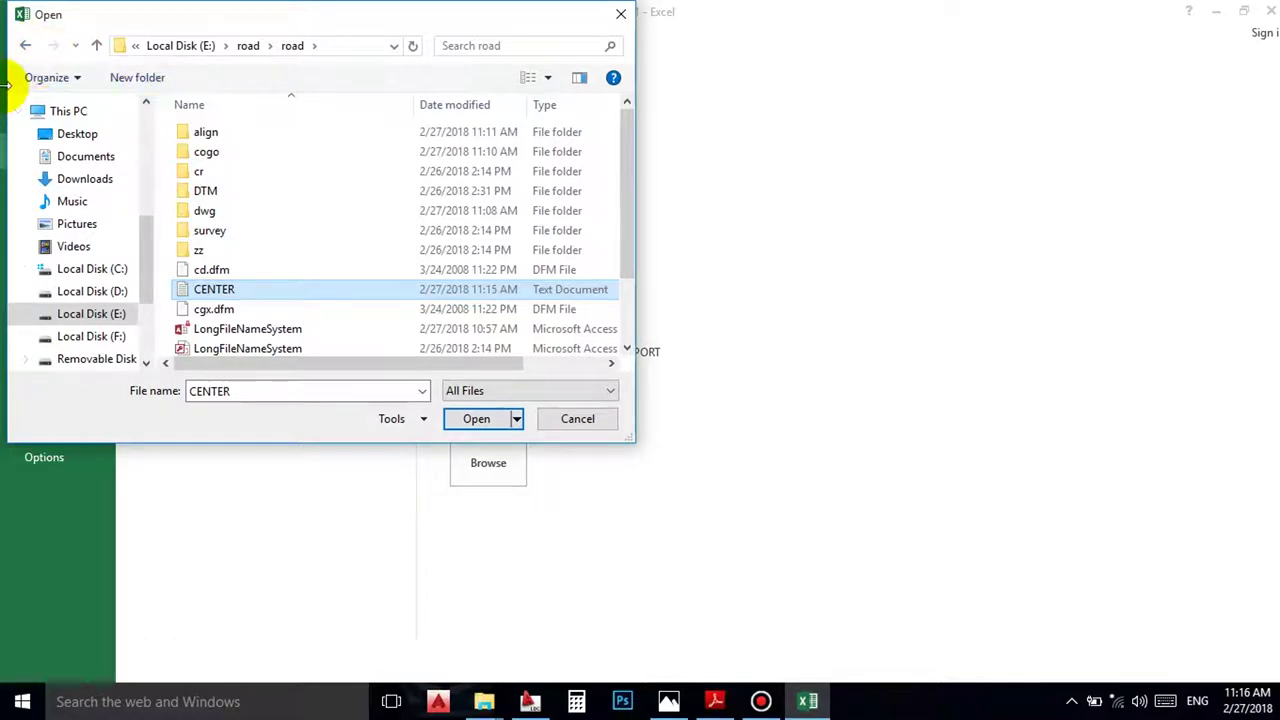
left_click(25, 45)
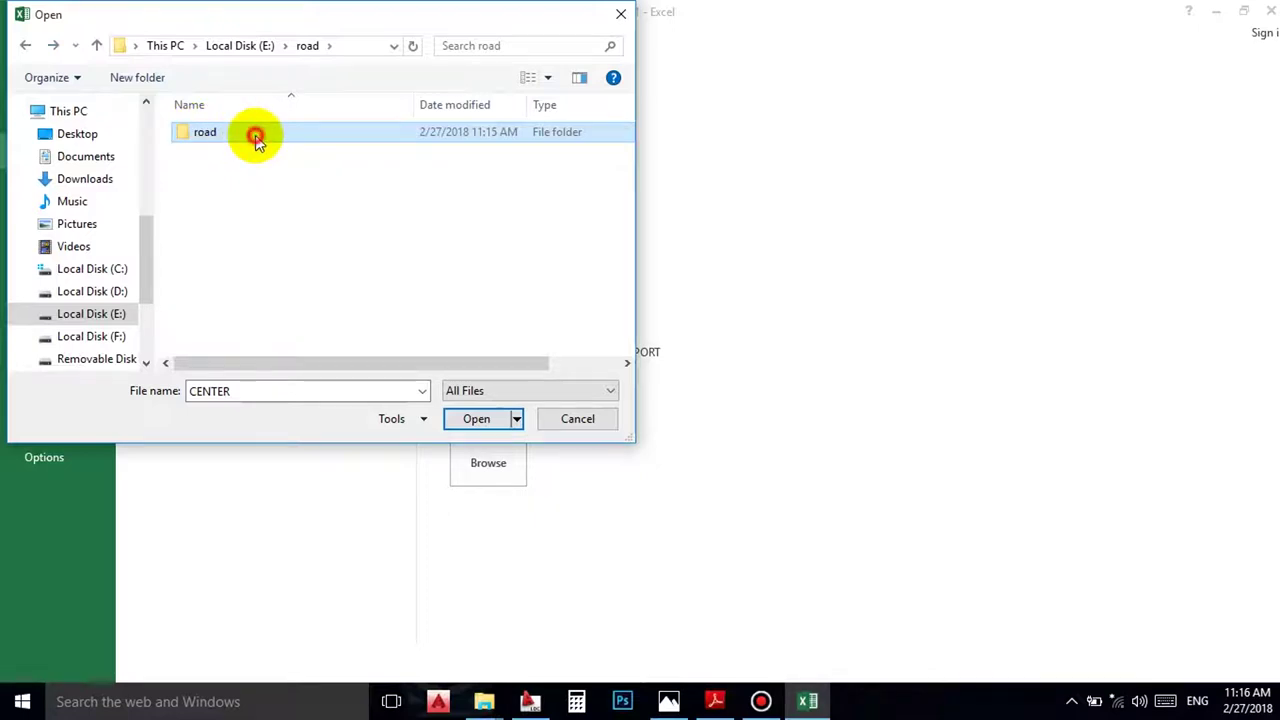
double_click(254, 135)
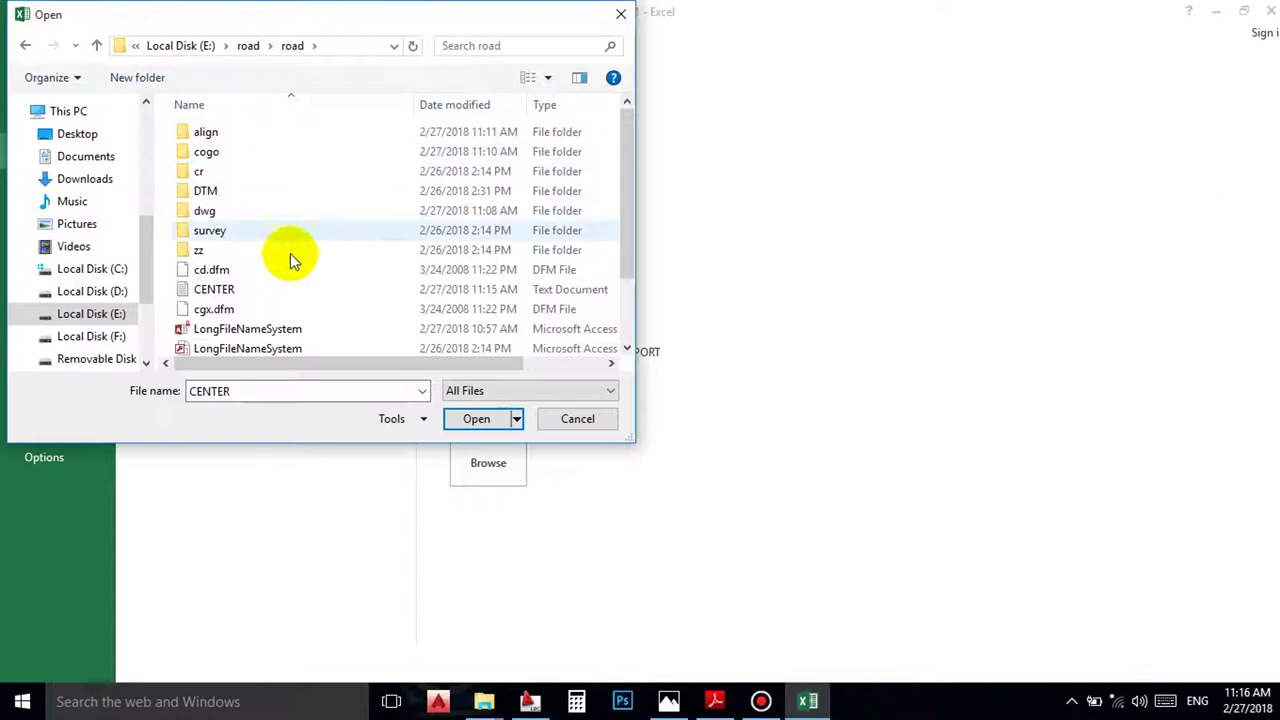
scroll(304, 267, "down", 2)
scroll(304, 267, "up", 2)
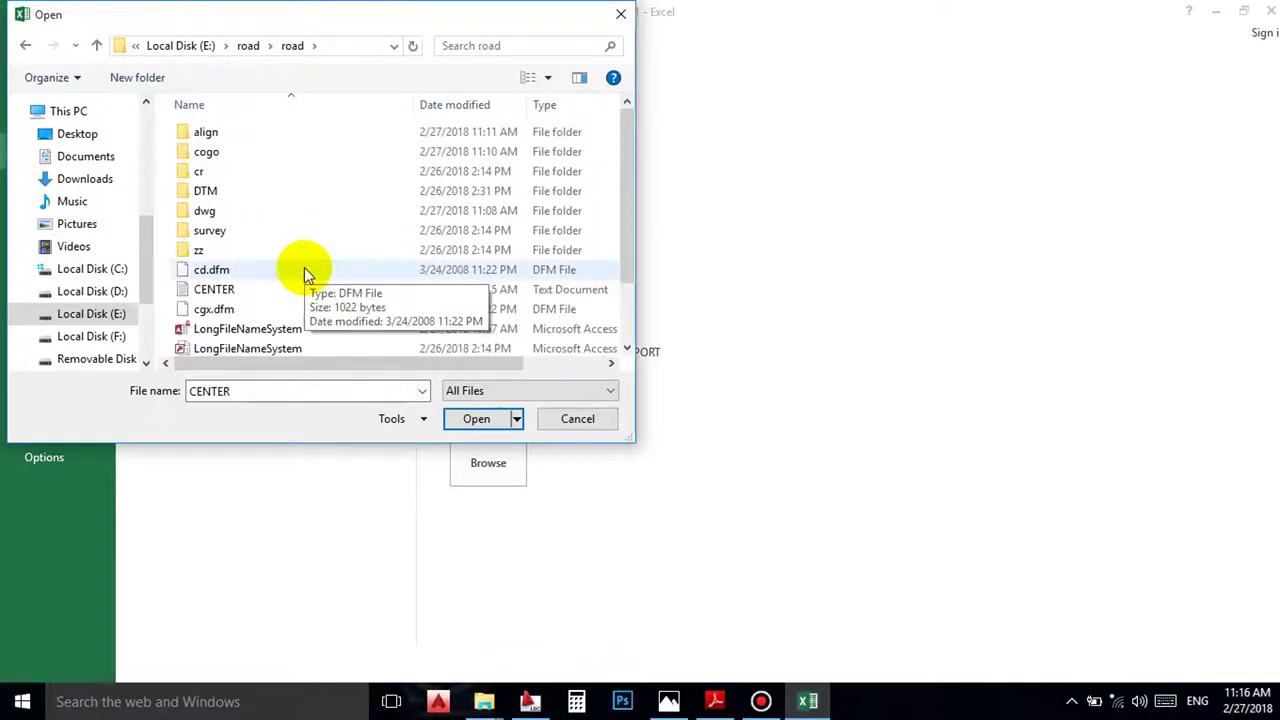
left_click(211, 292)
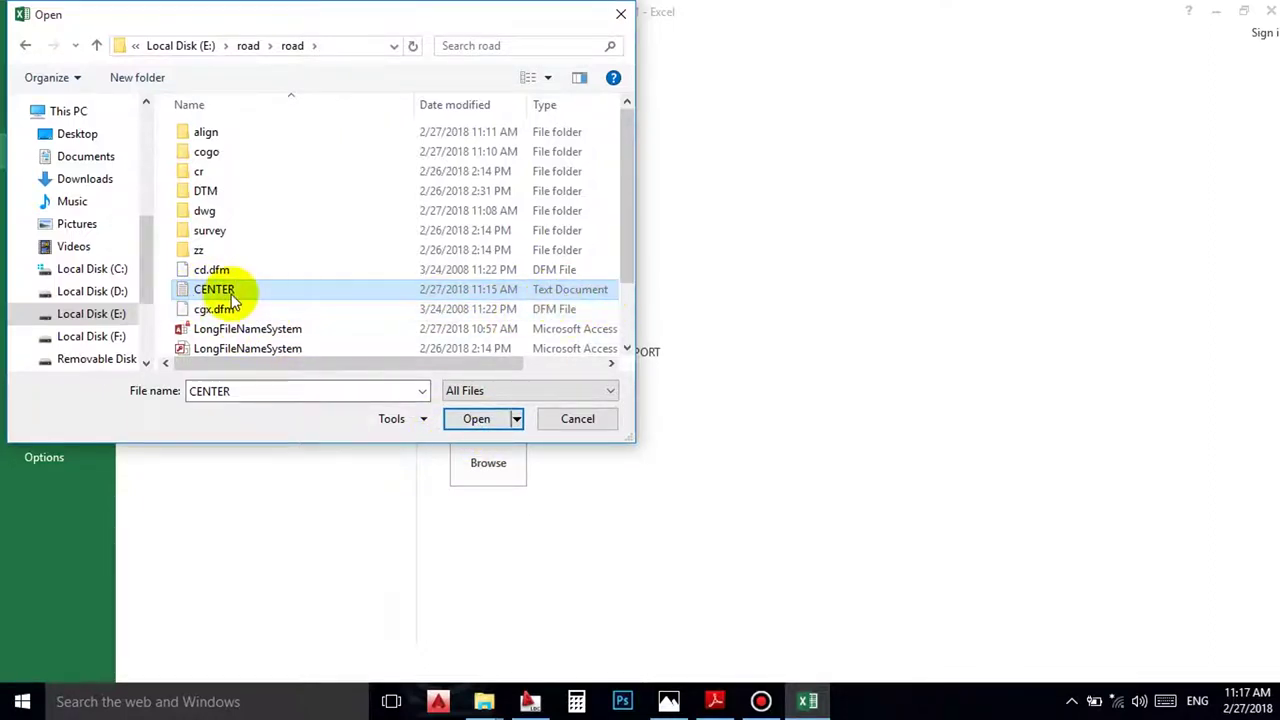
left_click(453, 420)
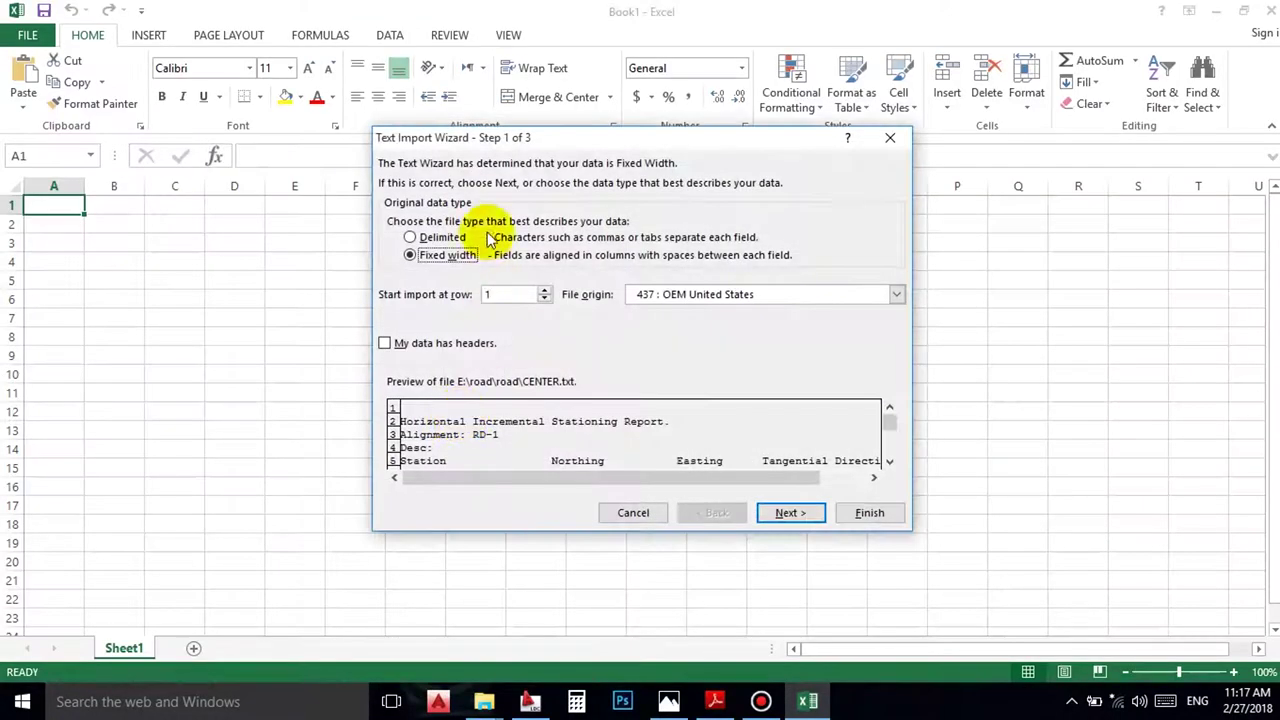
Step: Import CENTER through the Text Import Wizard as Delimited data split on spaces
left_click(456, 240)
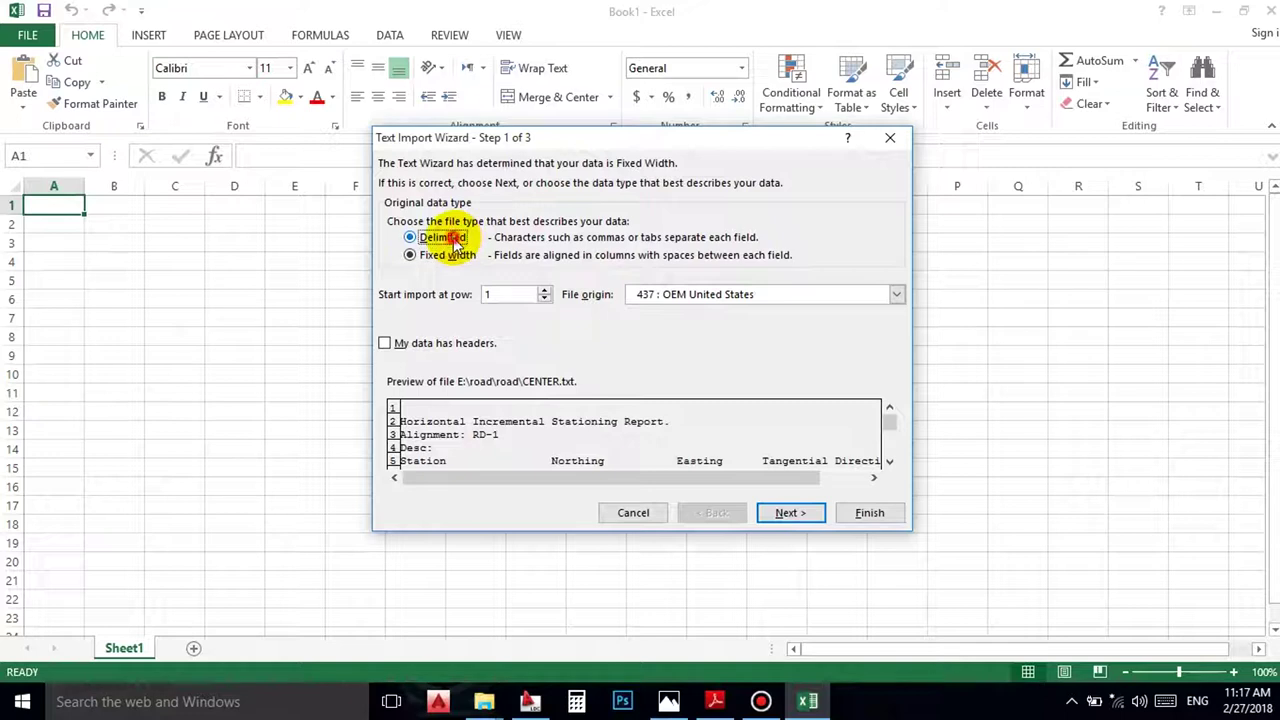
left_click(789, 513)
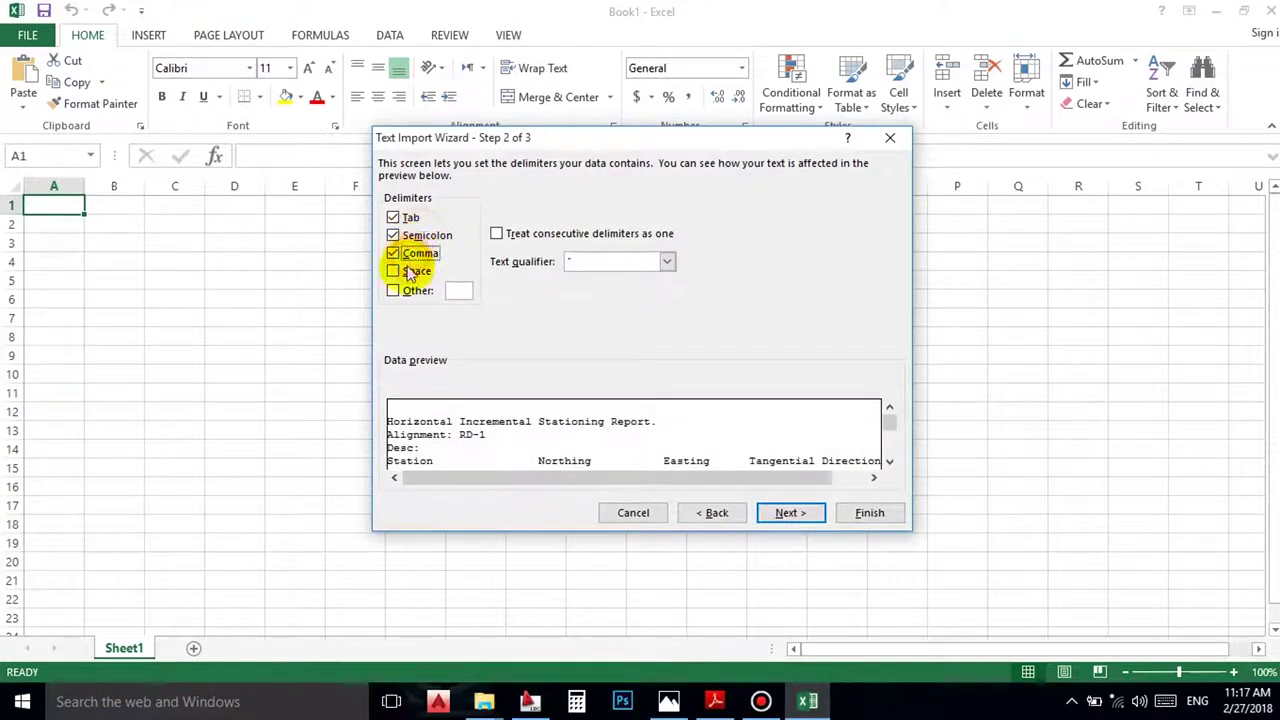
left_click(410, 275)
left_click(789, 513)
left_click(870, 513)
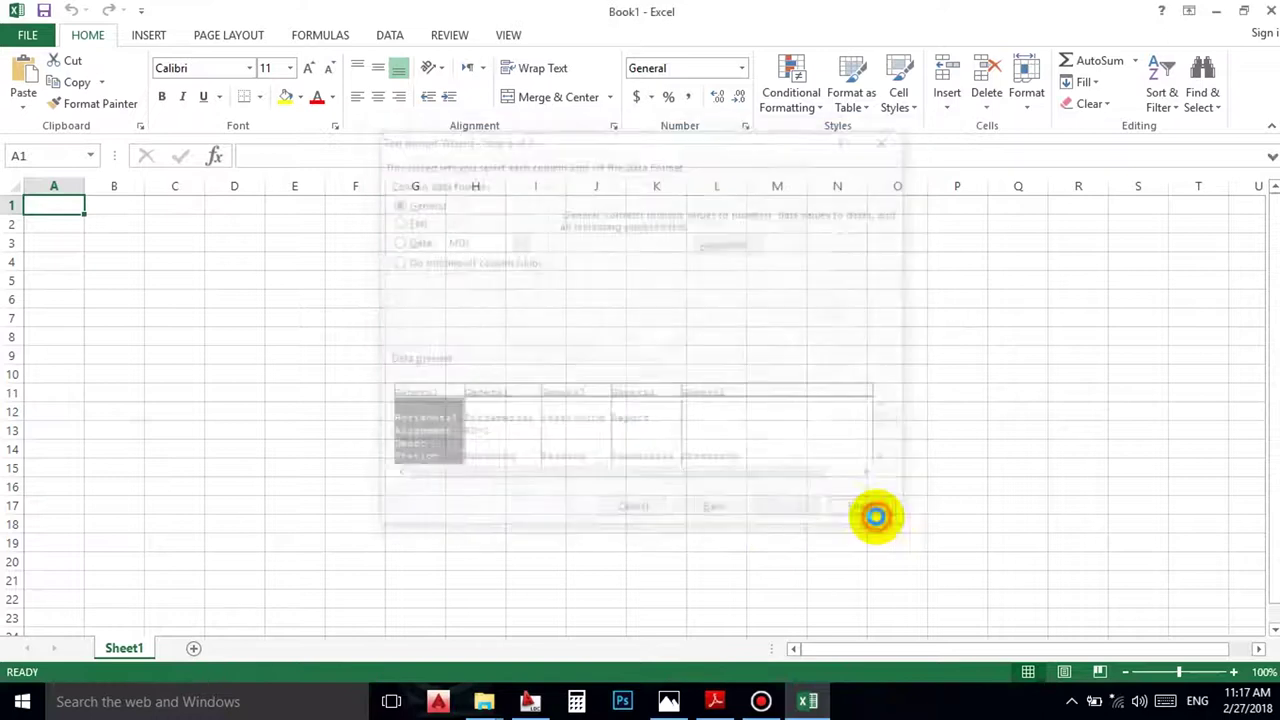
left_click(600, 447)
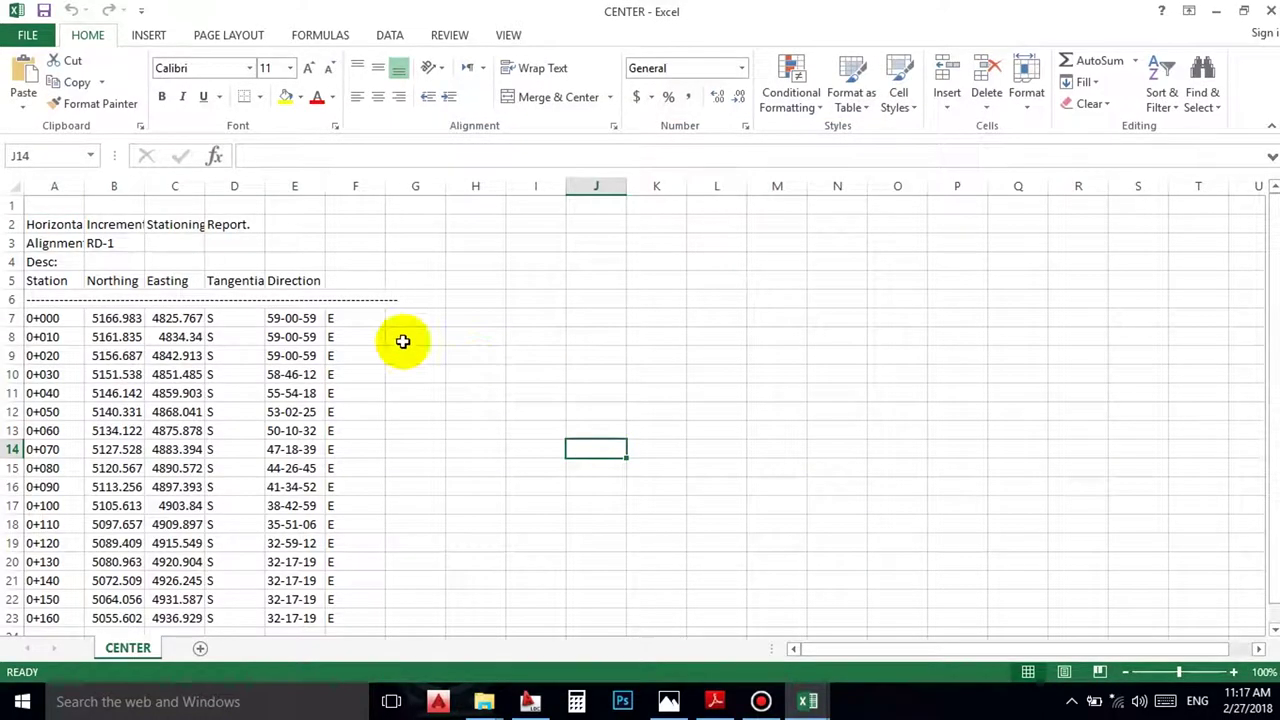
scroll(458, 381, "down", 6)
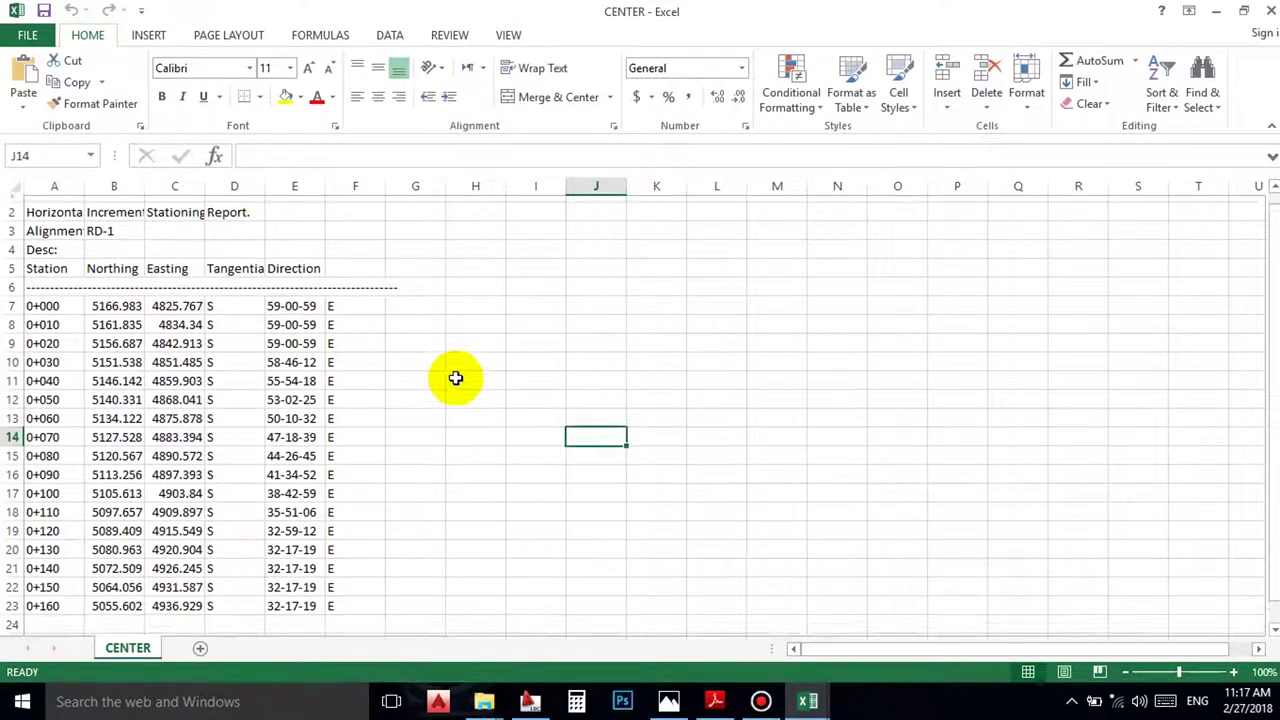
scroll(458, 381, "up", 6)
Step: Delete columns D–F and the dashed separator row 6
left_click_drag(234, 187, 366, 266)
right_click(370, 262)
left_click(414, 420)
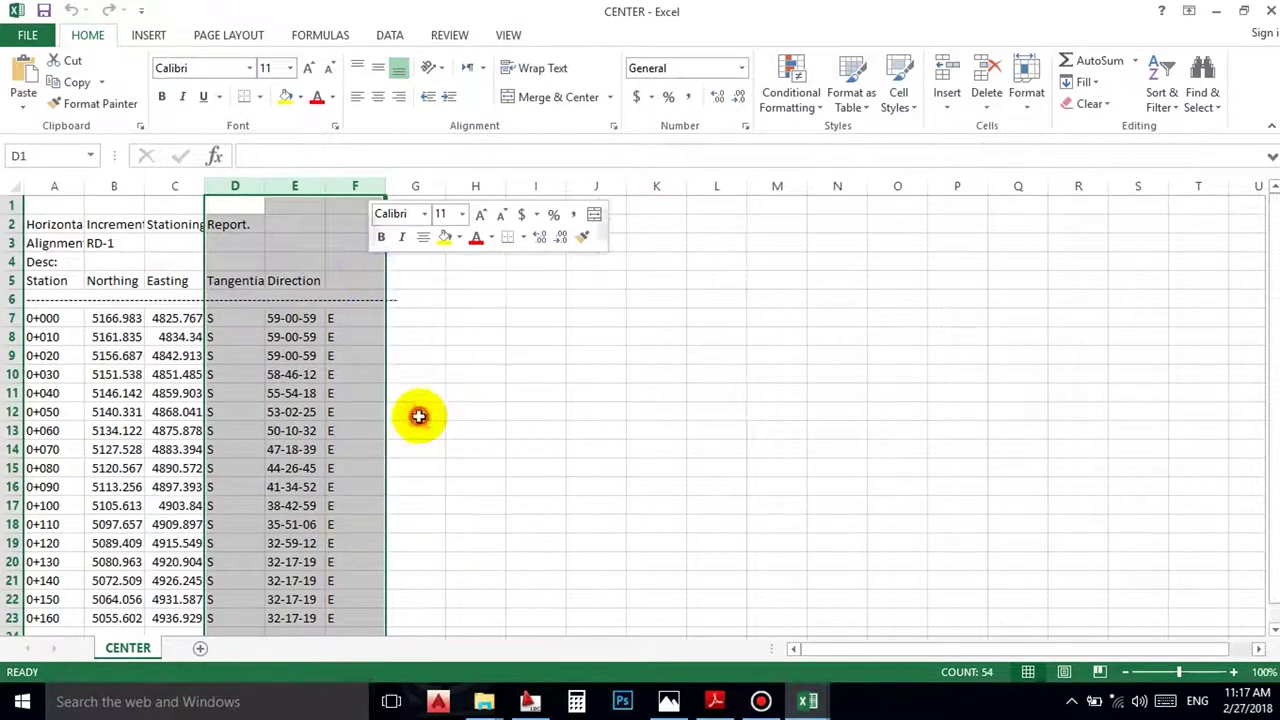
left_click(9, 299)
right_click(9, 299)
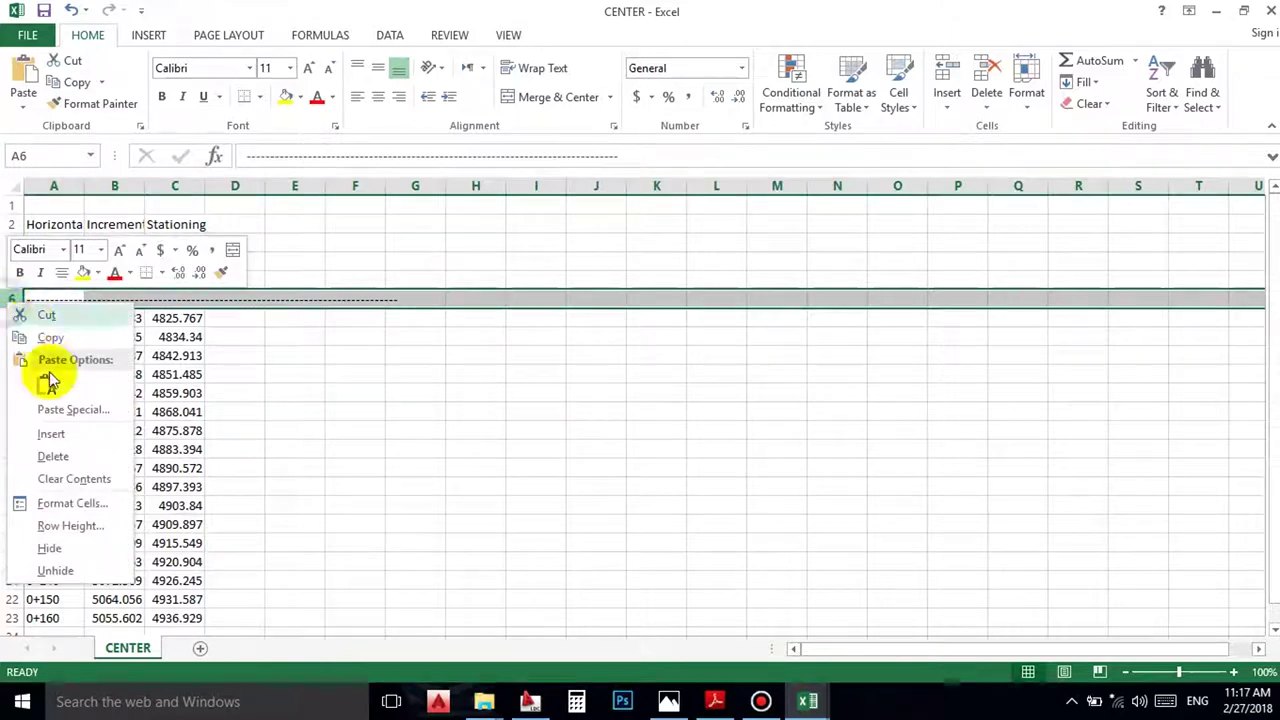
left_click(51, 450)
left_click(414, 373)
Step: Move Easting before Northing and show the coordinates with three decimal places
left_click_drag(114, 280, 101, 613)
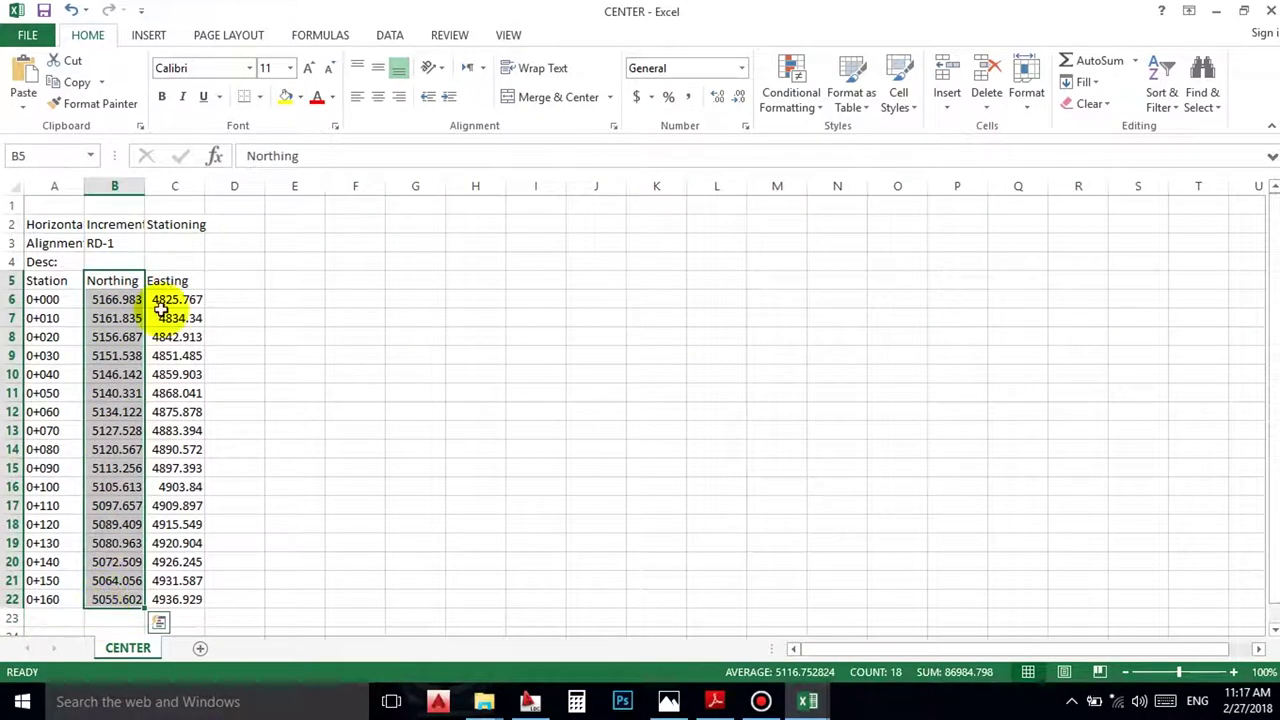
left_click_drag(125, 271, 259, 276)
left_click_drag(171, 278, 251, 602)
left_click_drag(222, 274, 173, 601)
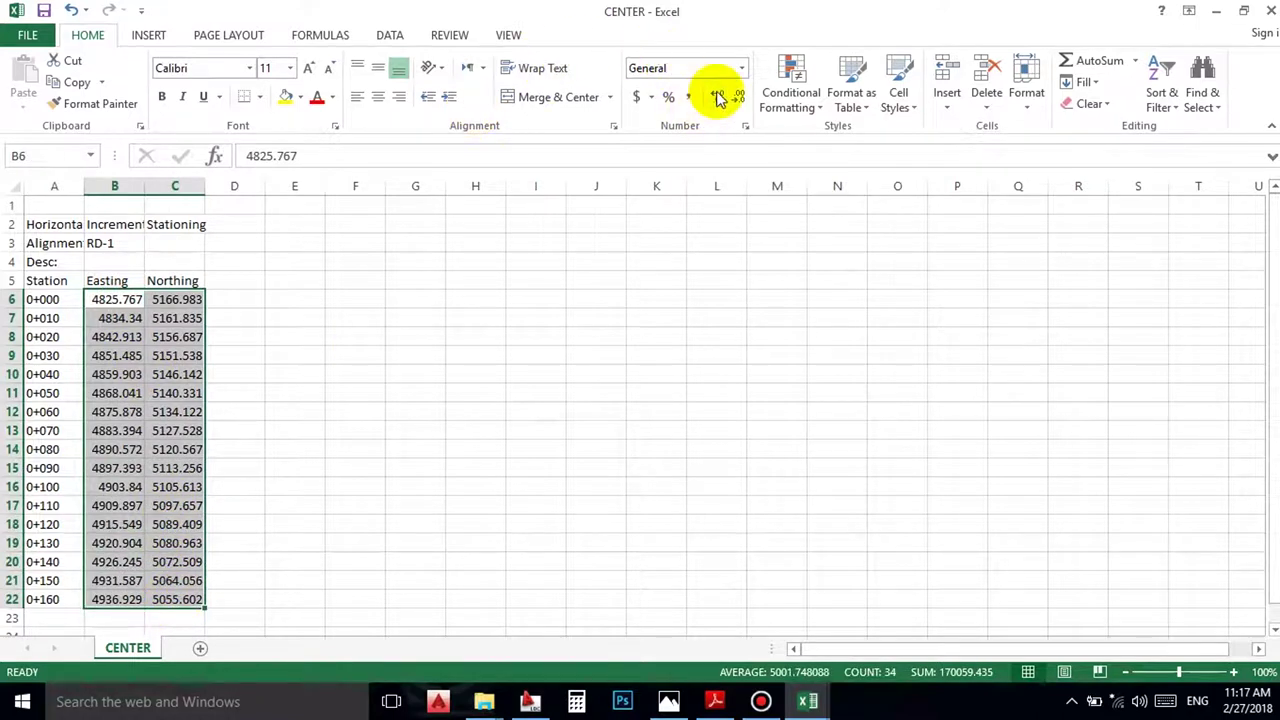
left_click(718, 97)
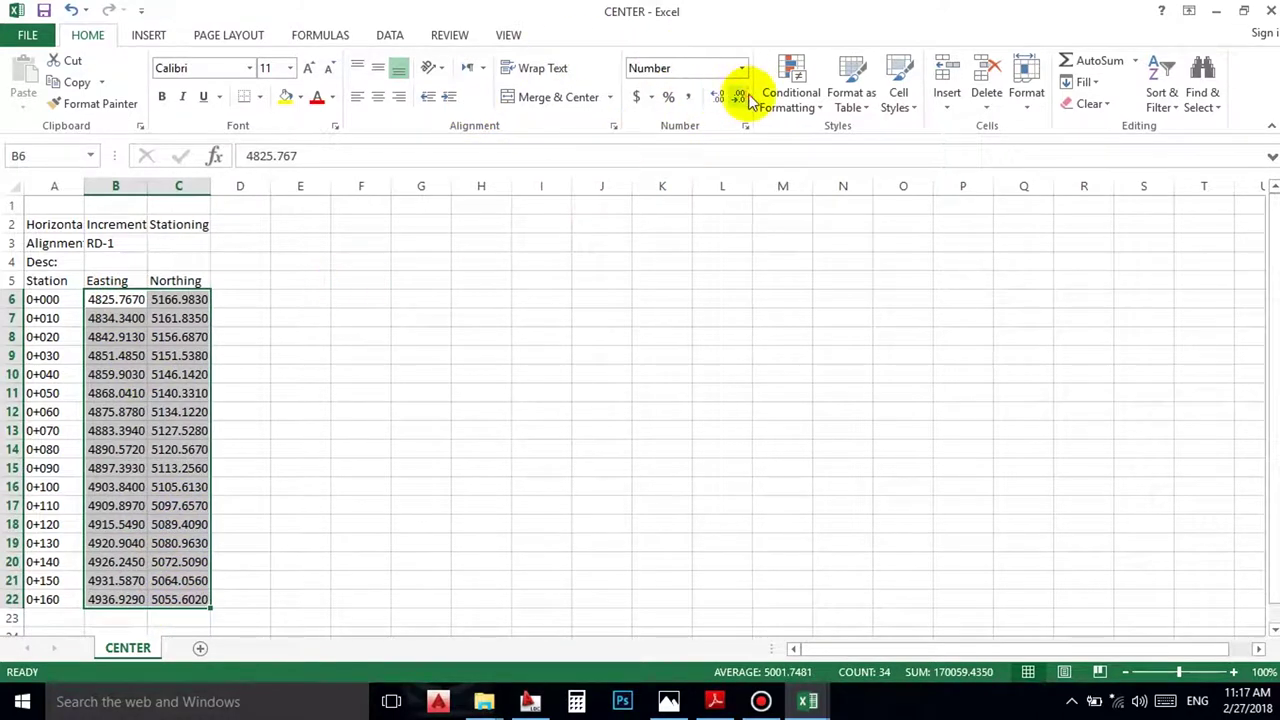
left_click(740, 97)
Step: Center the station values in column A, delete the Desc row, and return to Land Desktop
left_click_drag(40, 300, 42, 607)
left_click(377, 97)
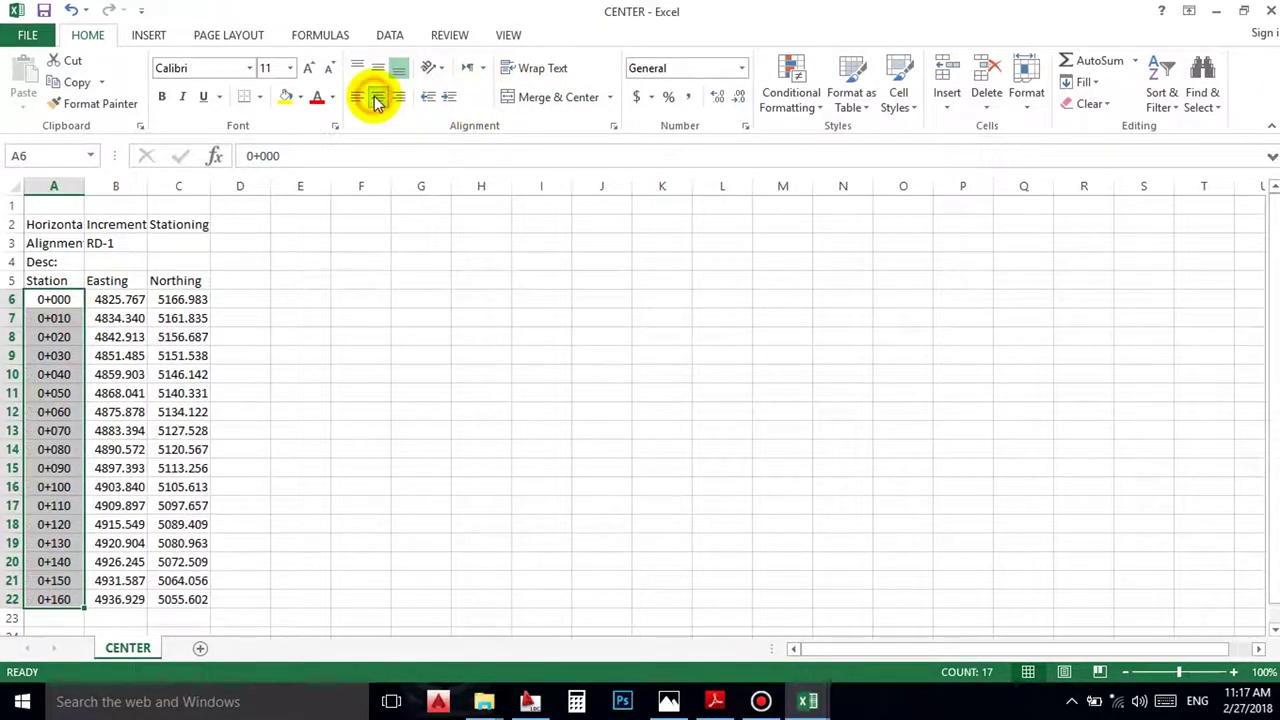
left_click(308, 278)
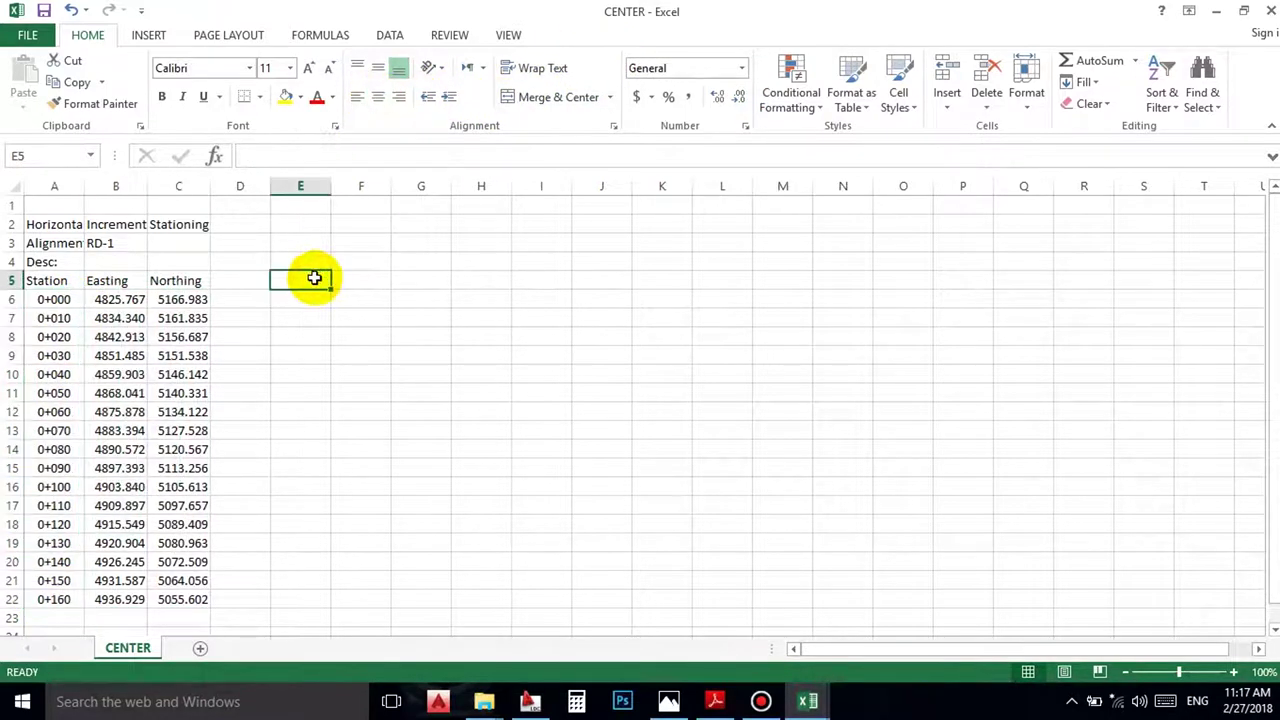
left_click(12, 261)
right_click(10, 262)
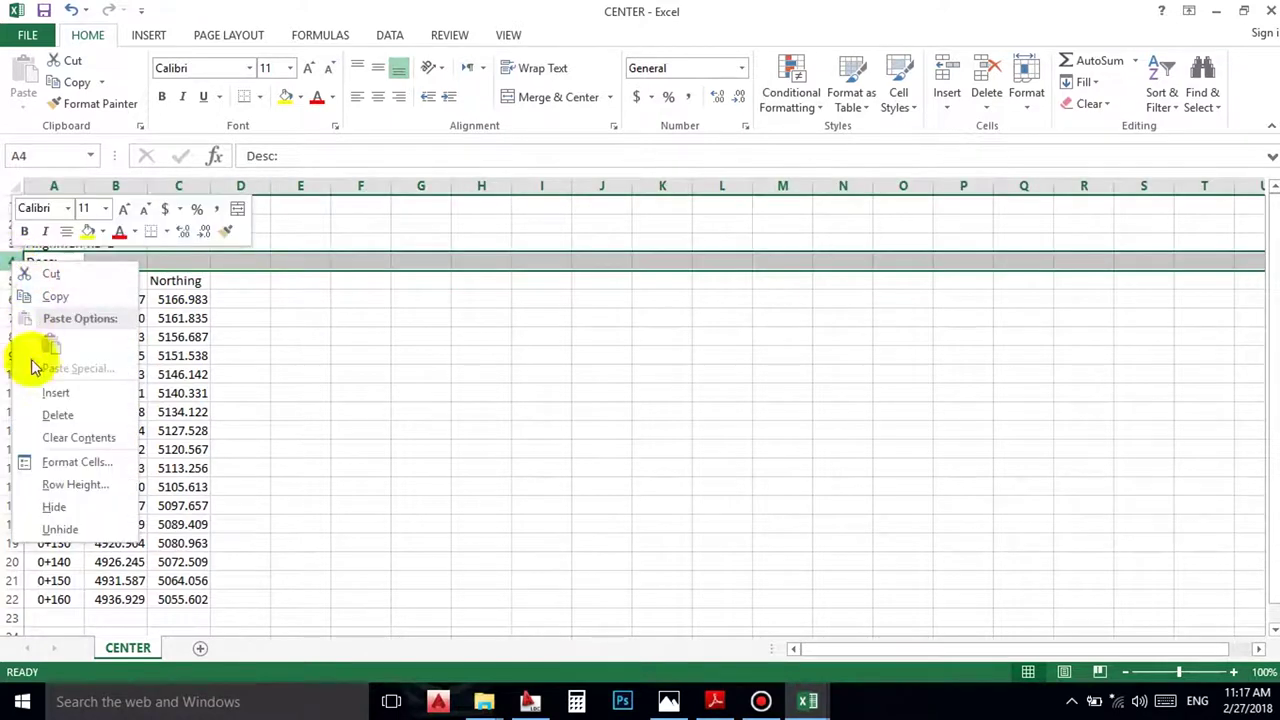
left_click(57, 416)
left_click(423, 277)
left_click(312, 330)
left_click(132, 261)
left_click(176, 261)
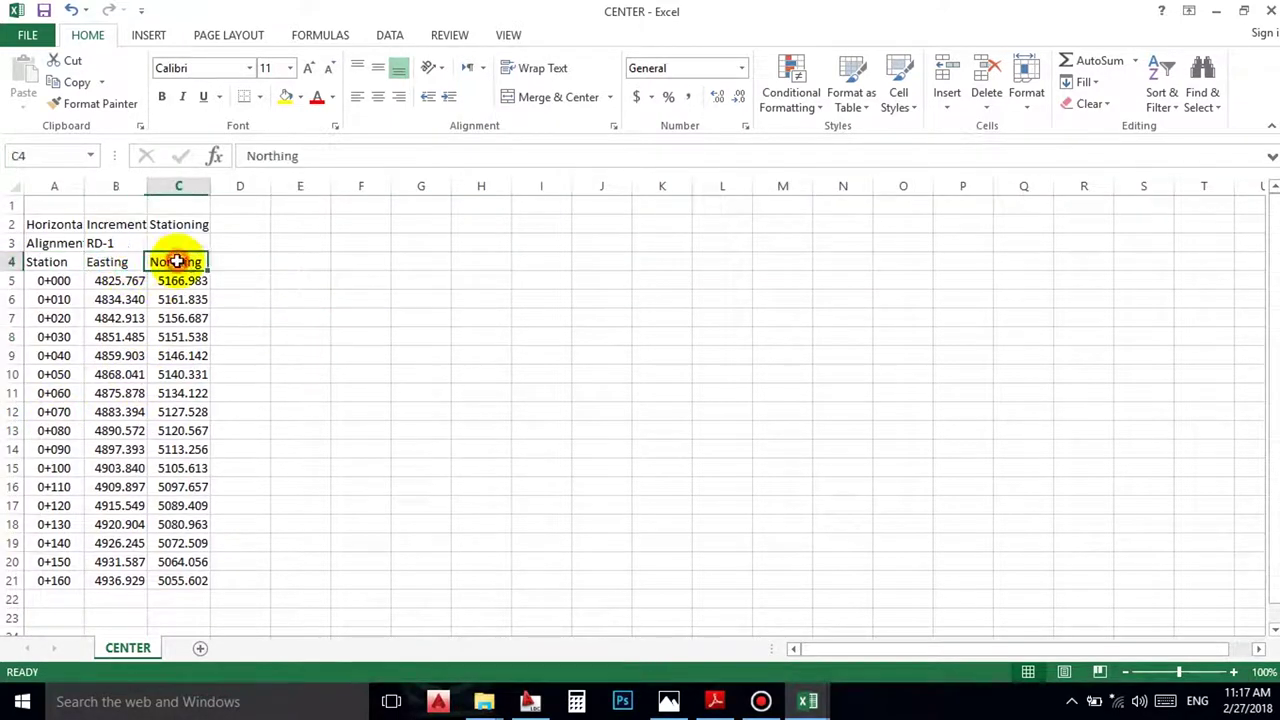
left_click(106, 261)
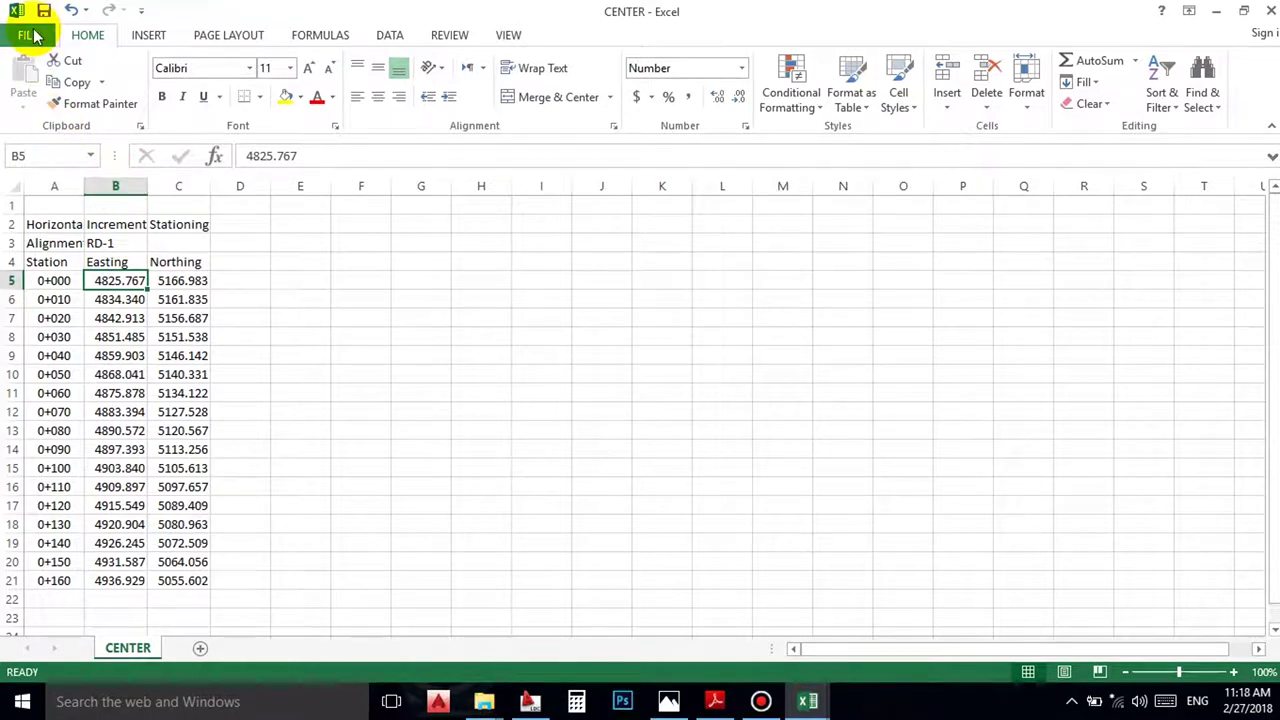
left_click(238, 258)
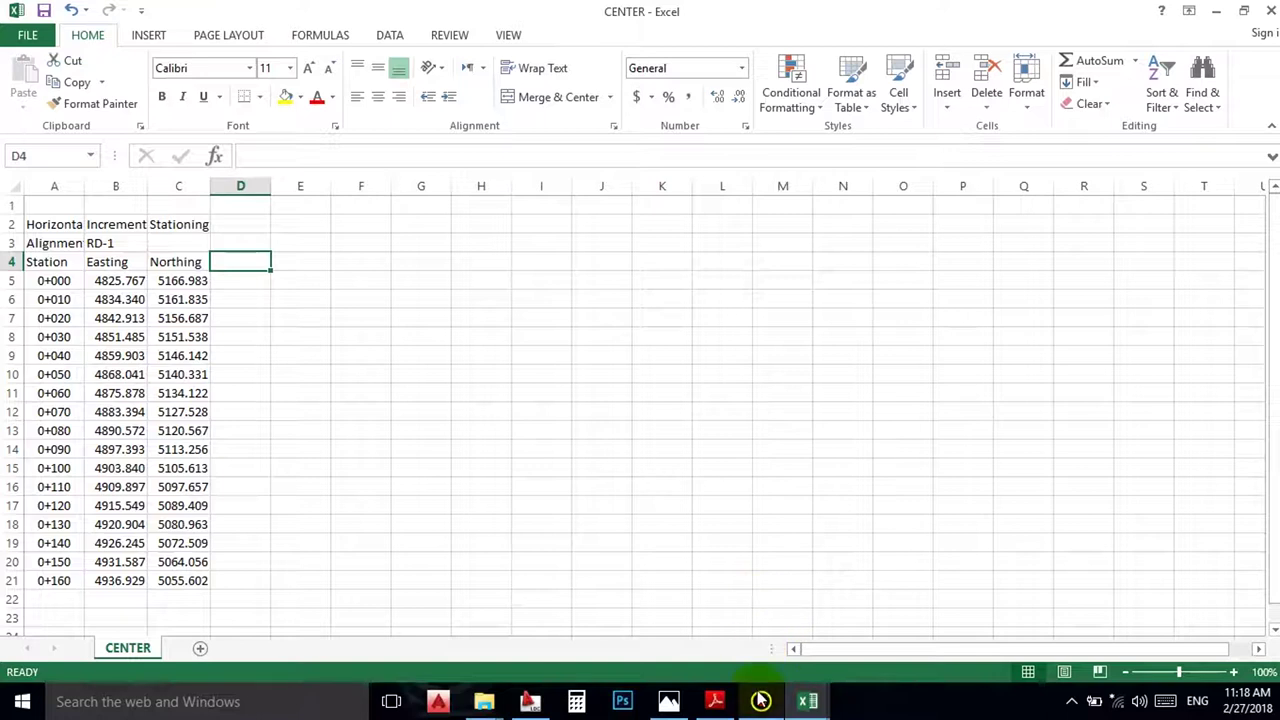
left_click(533, 701)
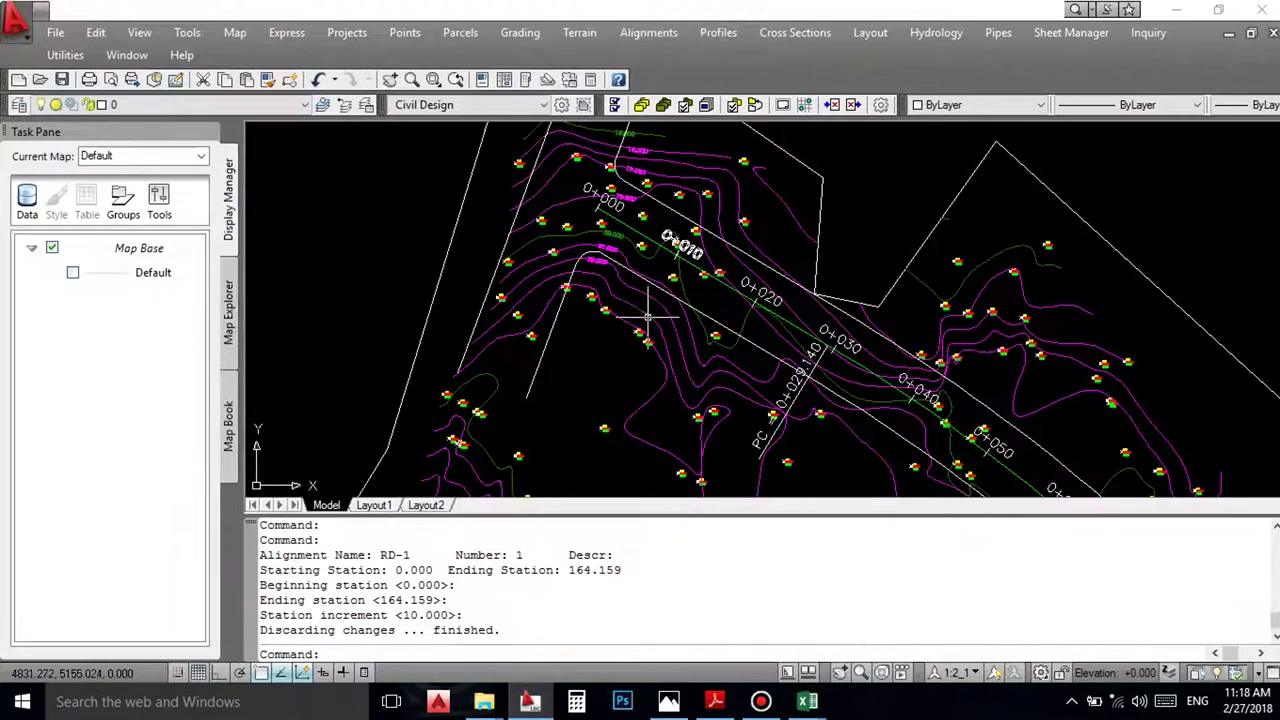
left_click(660, 30)
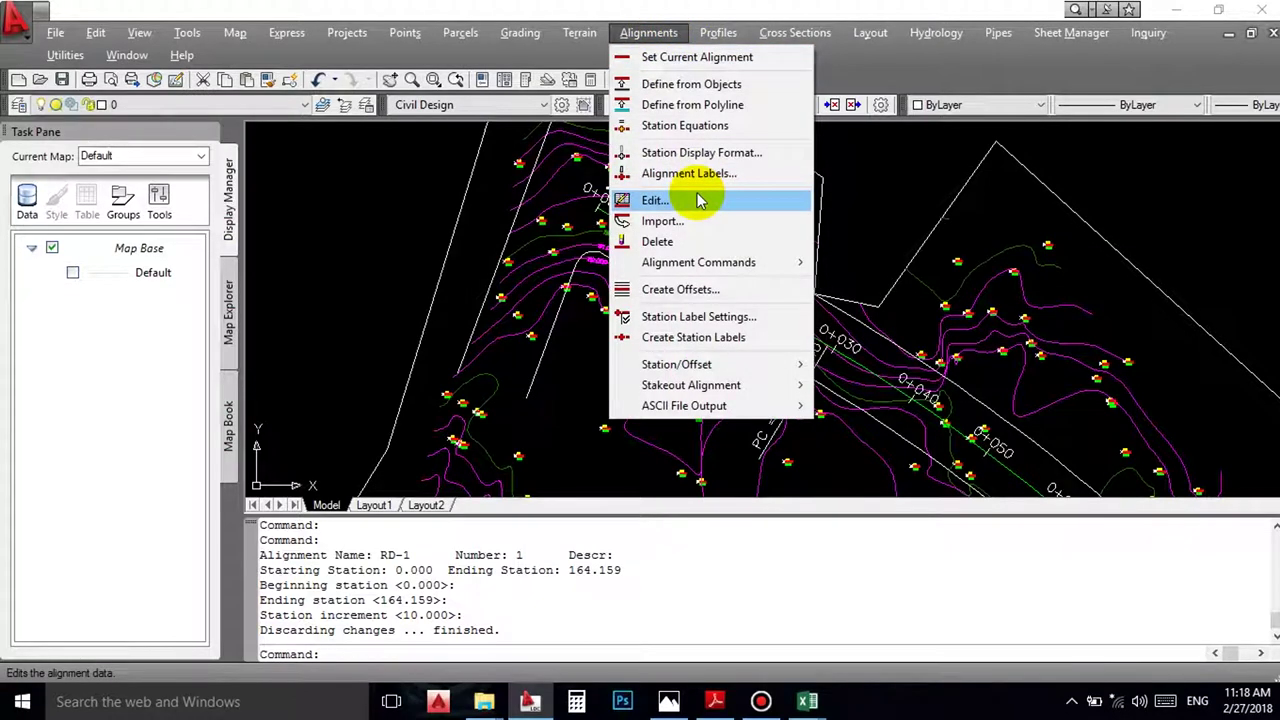
mouse_move(700, 390)
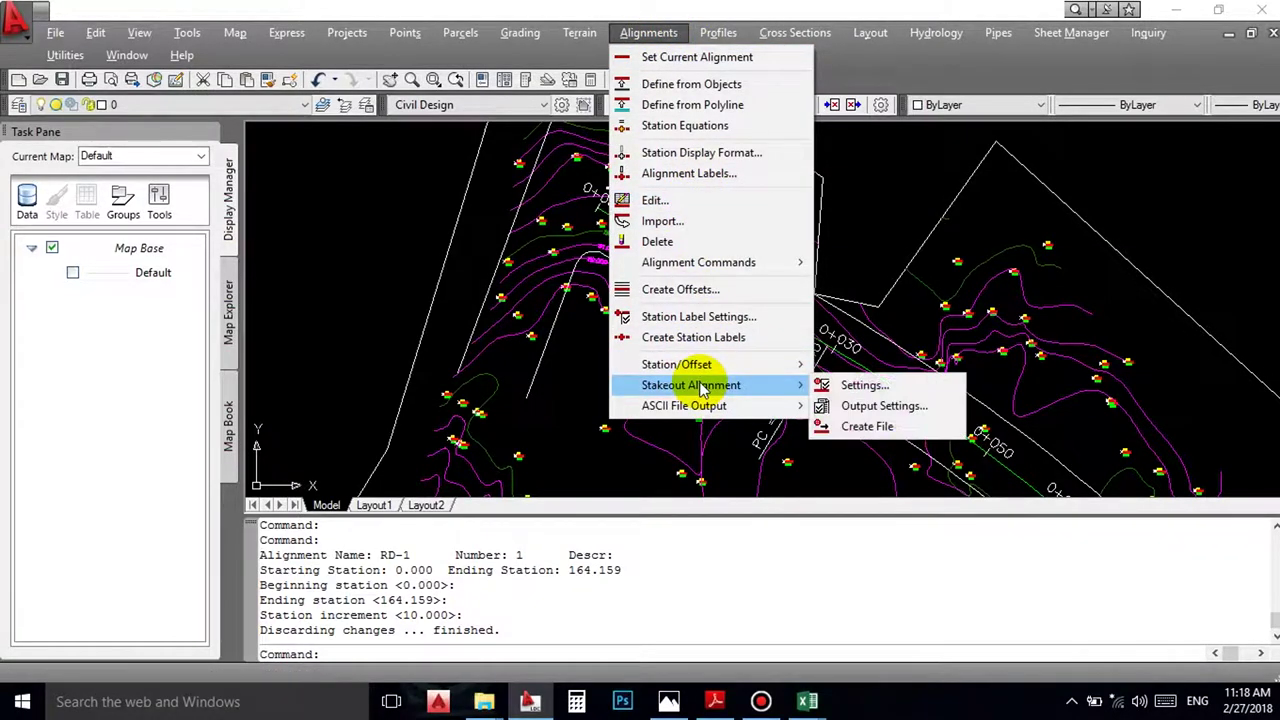
left_click(830, 322)
left_click(857, 234)
scroll(695, 270, "up", 5)
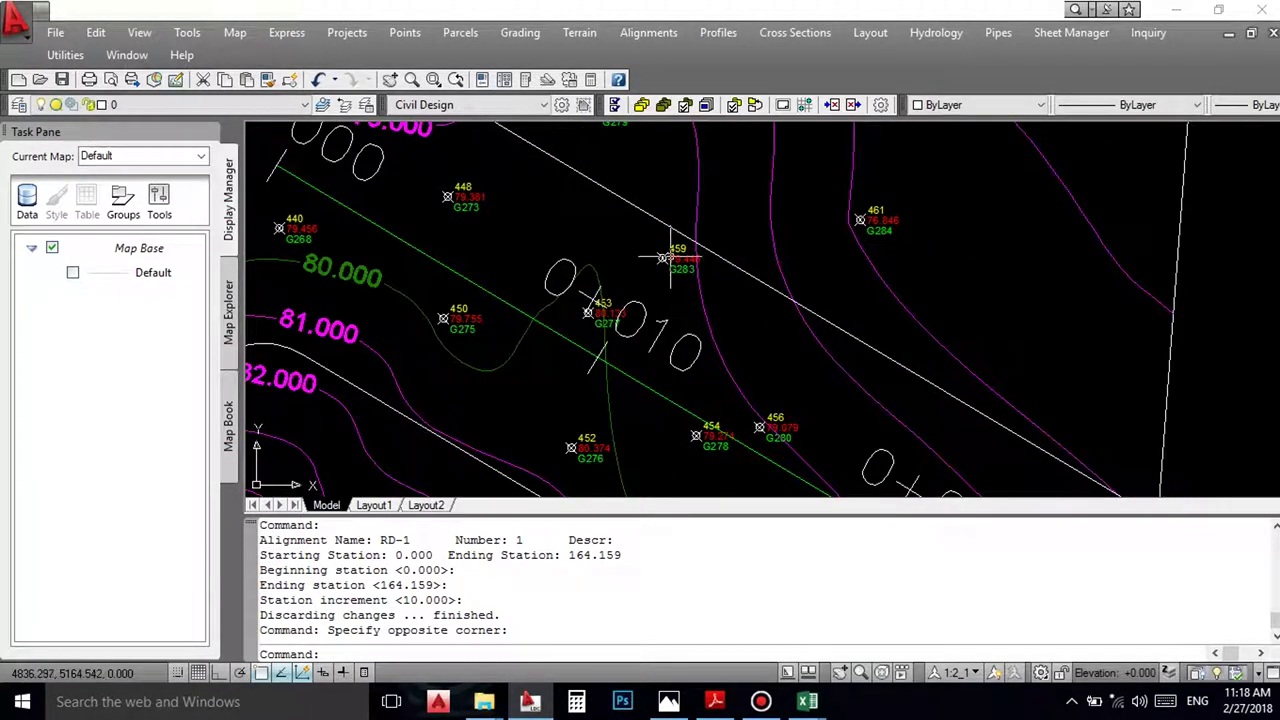
left_click(650, 33)
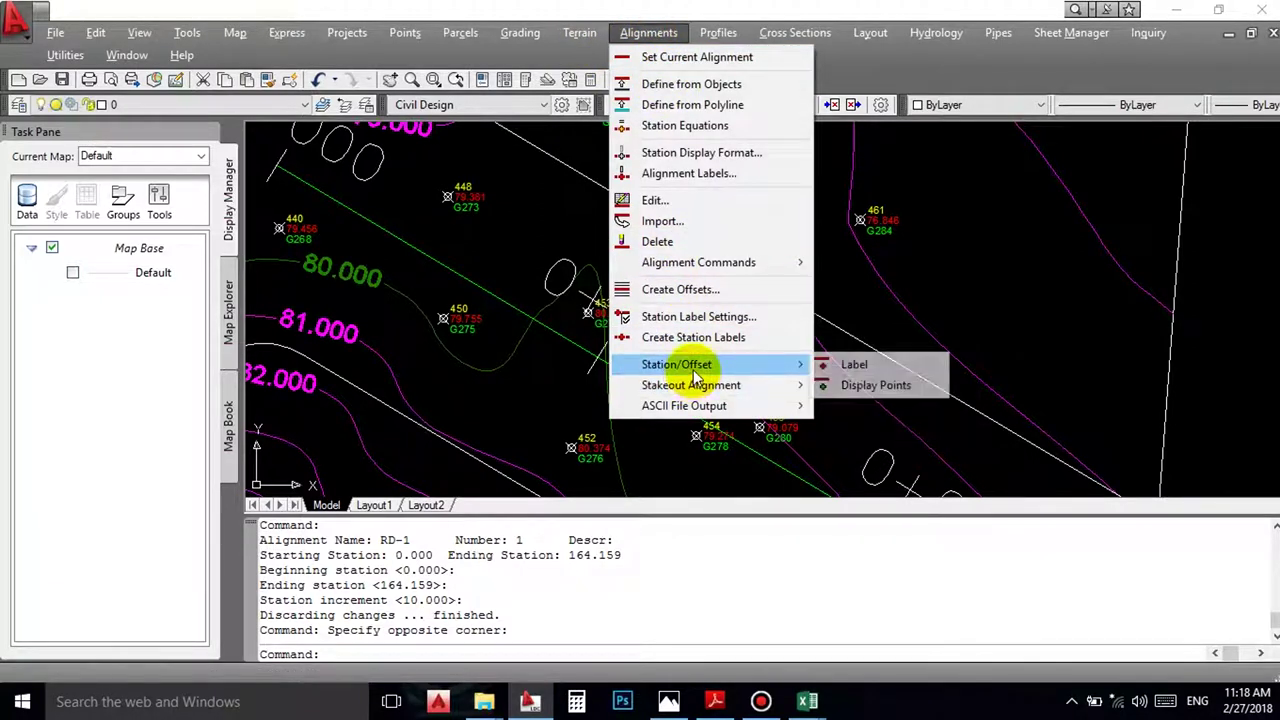
mouse_move(695, 385)
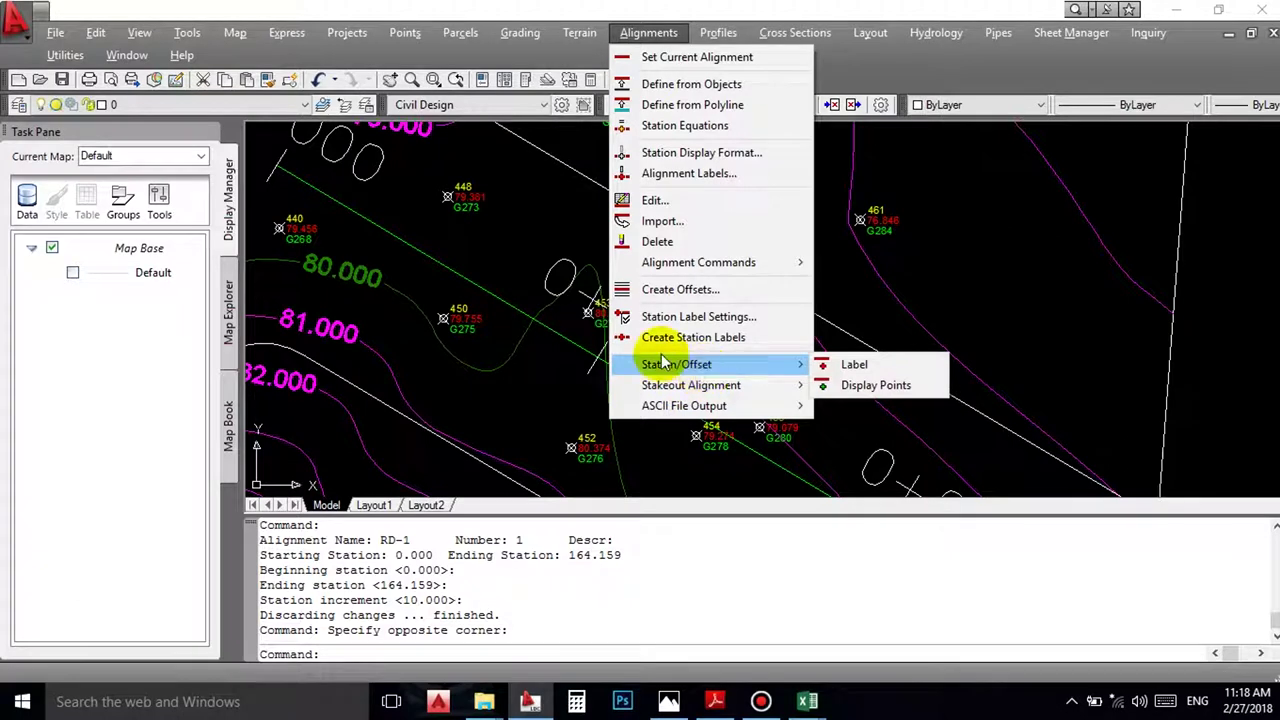
Step: Turn off station point labels in the Station Label Settings
left_click(516, 229)
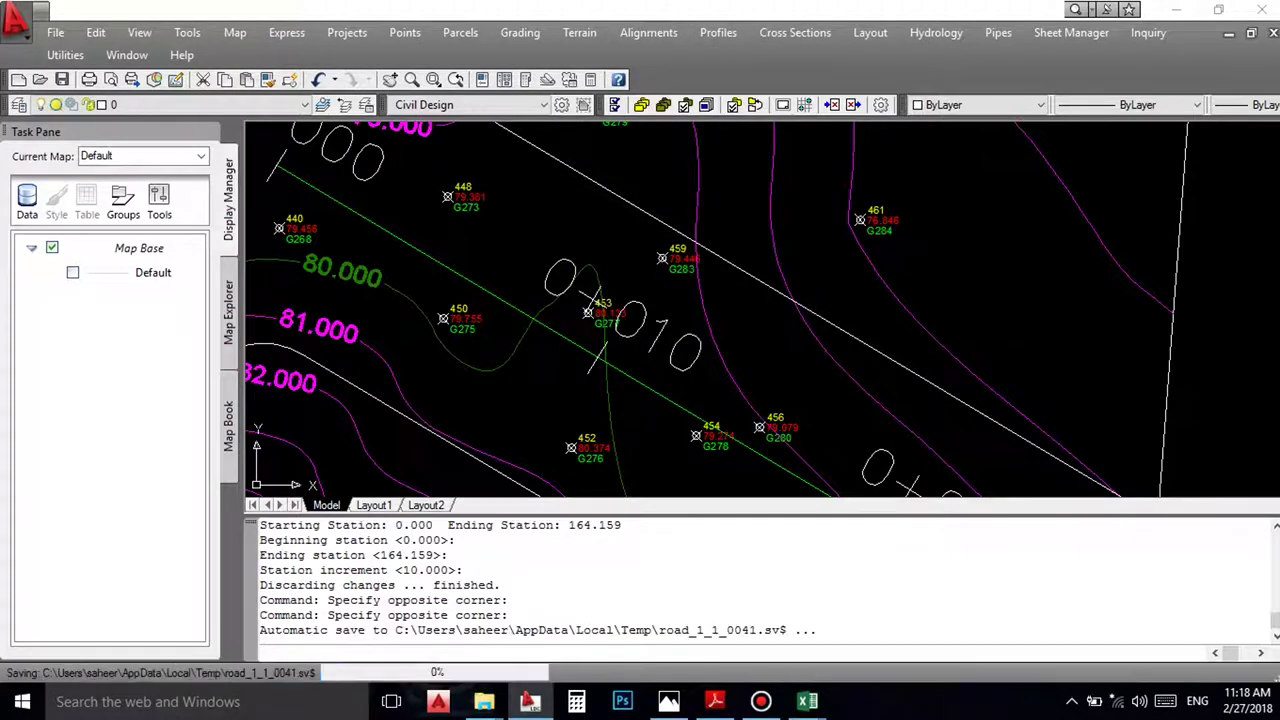
middle_click_drag(401, 243, 460, 298)
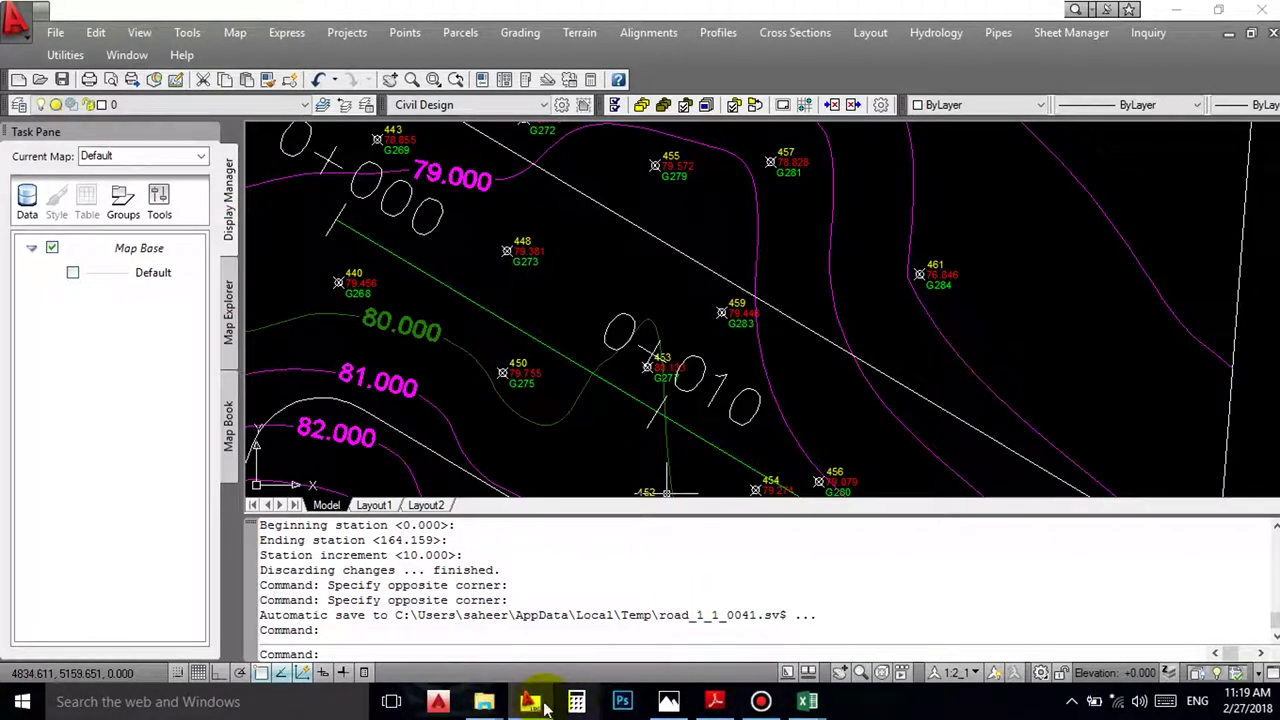
scroll(557, 287, "down", 6)
scroll(557, 287, "down", 2)
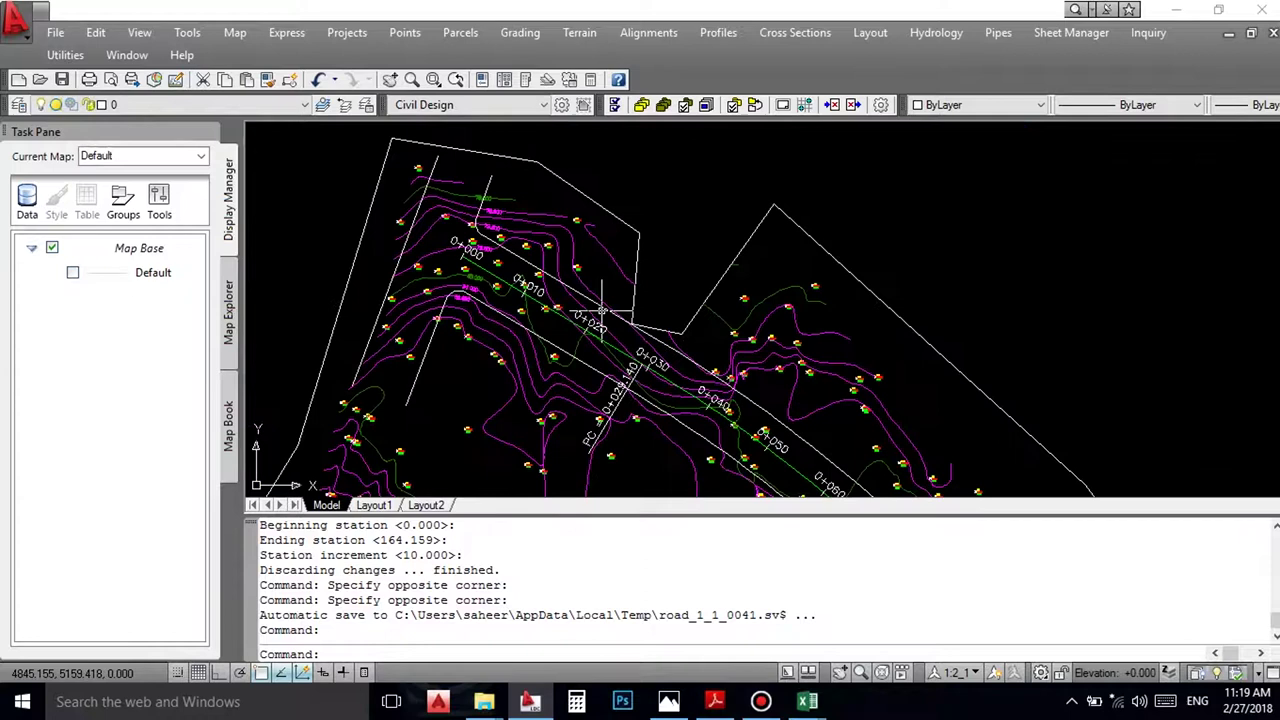
scroll(601, 311, "up", 3)
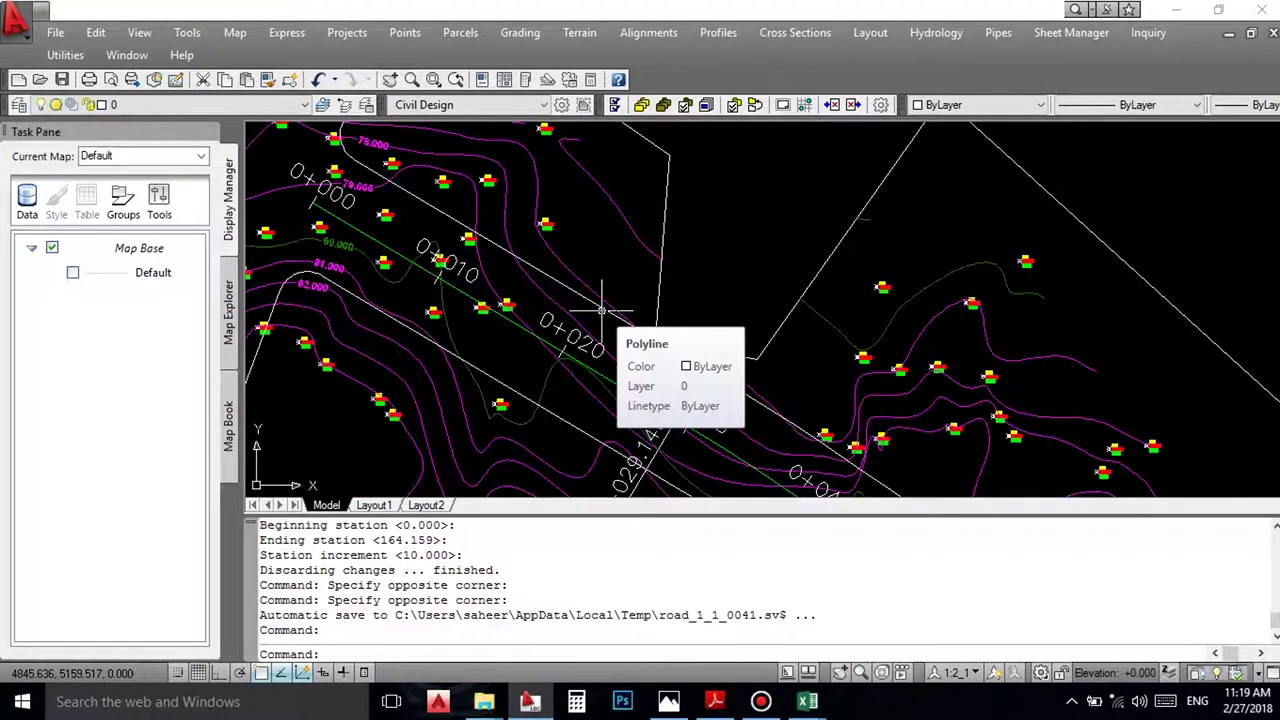
scroll(604, 310, "up", 3)
scroll(620, 302, "down", 8)
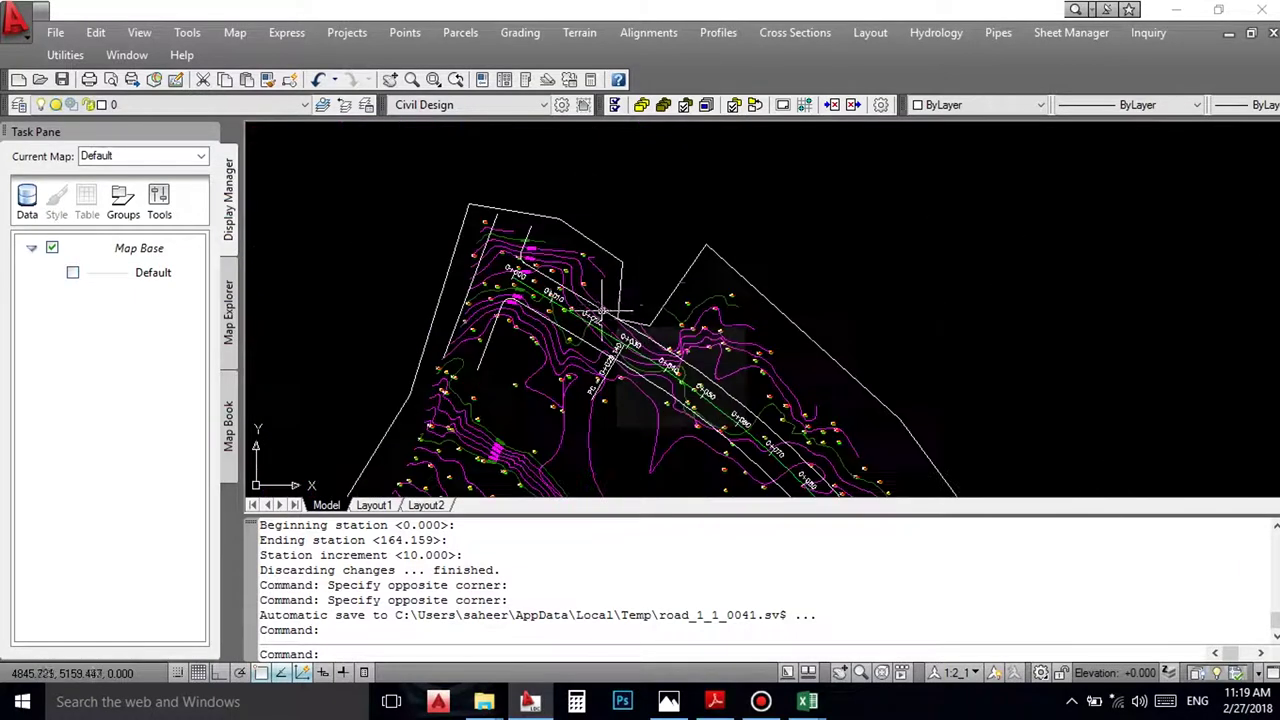
middle_click_drag(631, 297, 572, 307)
left_click(530, 701)
left_click(530, 701)
left_click(648, 32)
mouse_move(716, 262)
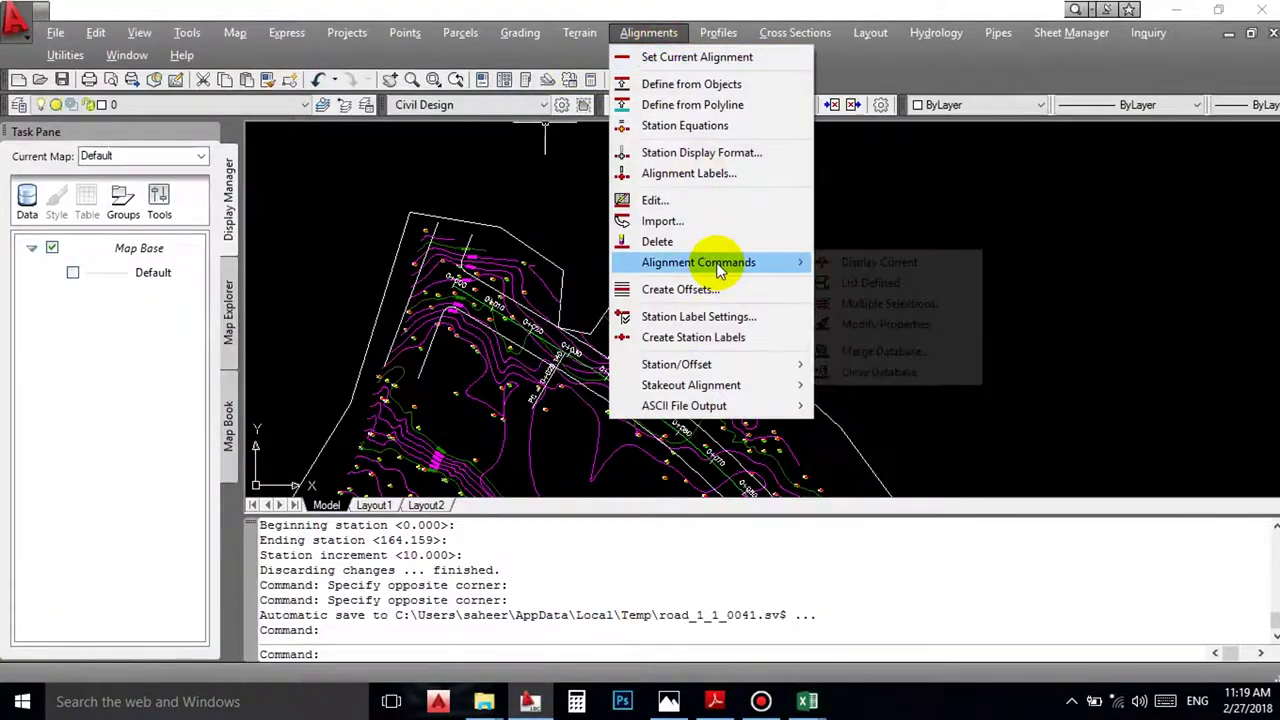
mouse_move(722, 410)
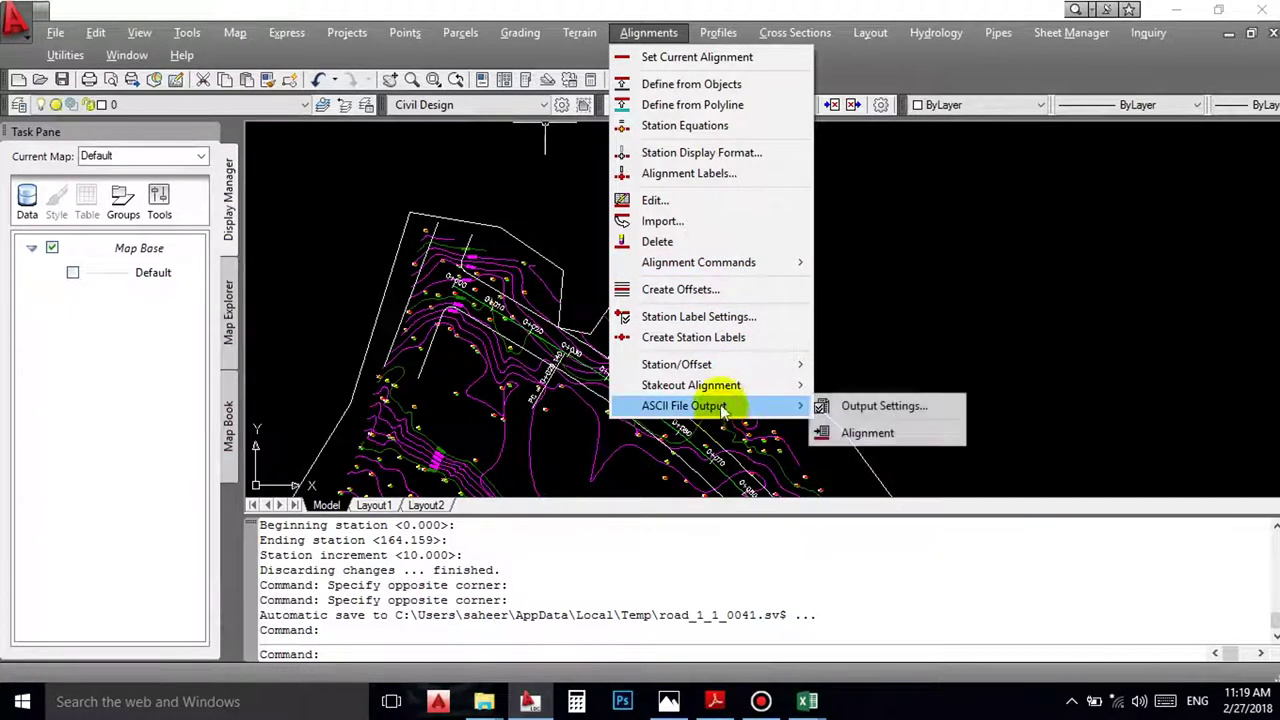
left_click(699, 317)
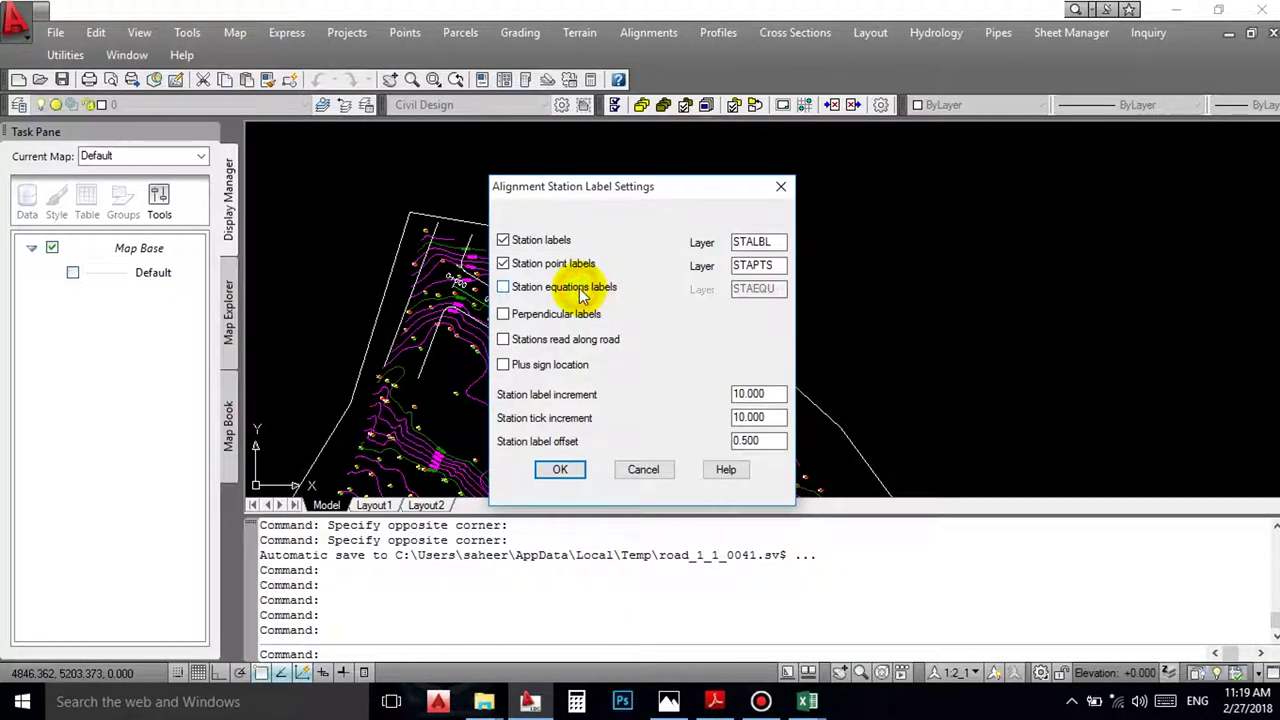
left_click(548, 264)
left_click(560, 470)
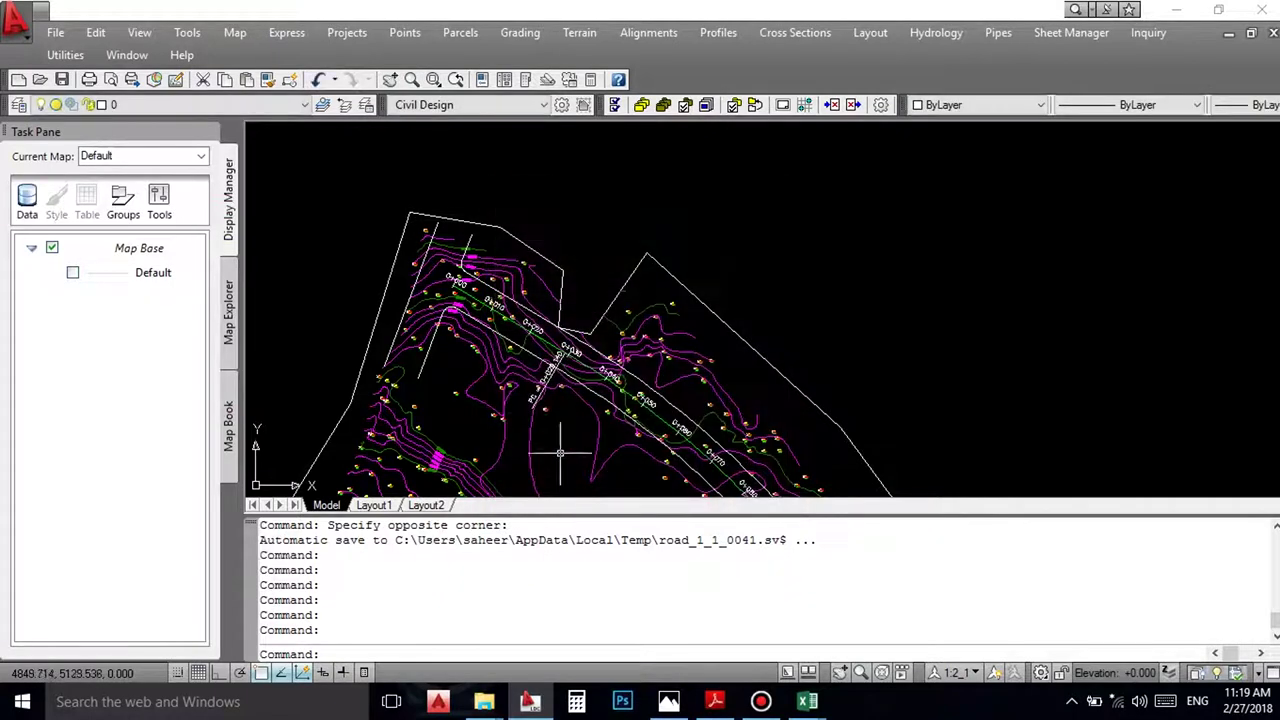
Step: Recreate the RD-1 station labels with Create Station Labels, accepting the default stations
scroll(540, 378, "up", 3)
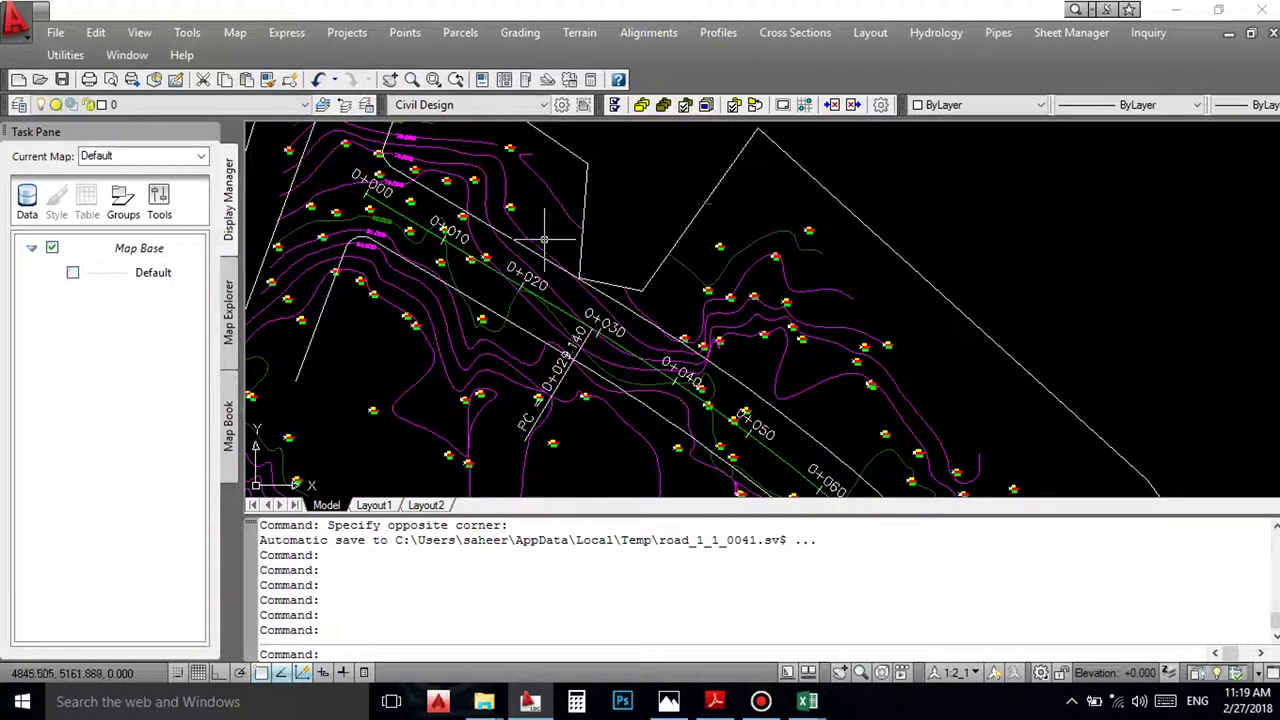
left_click(648, 32)
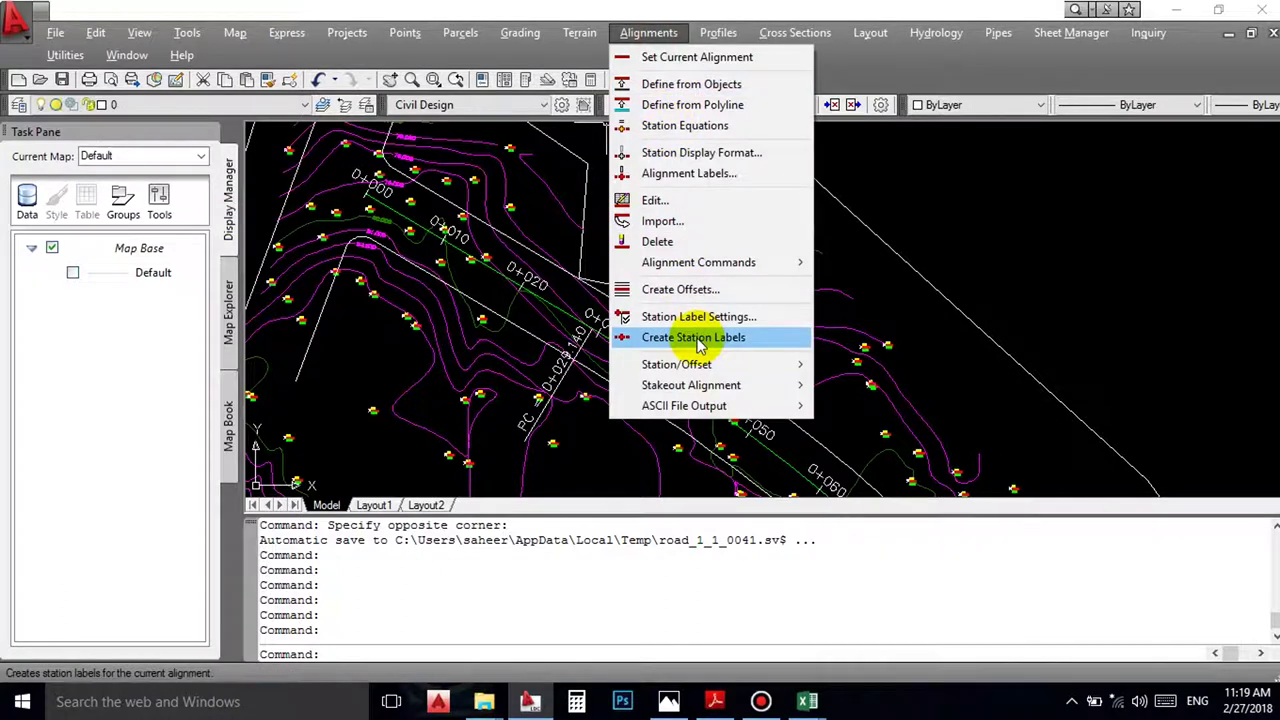
left_click(700, 337)
key("Return")
key("Return")
key("Return")
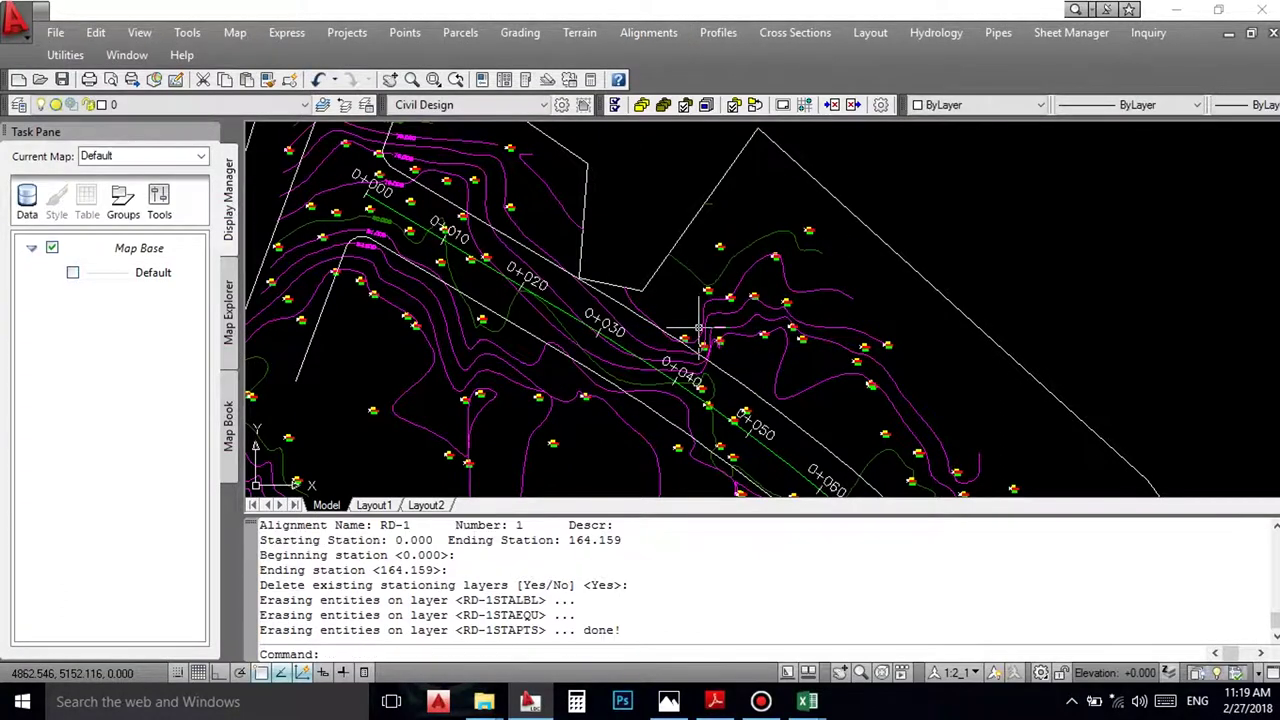
scroll(543, 329, "up", 5)
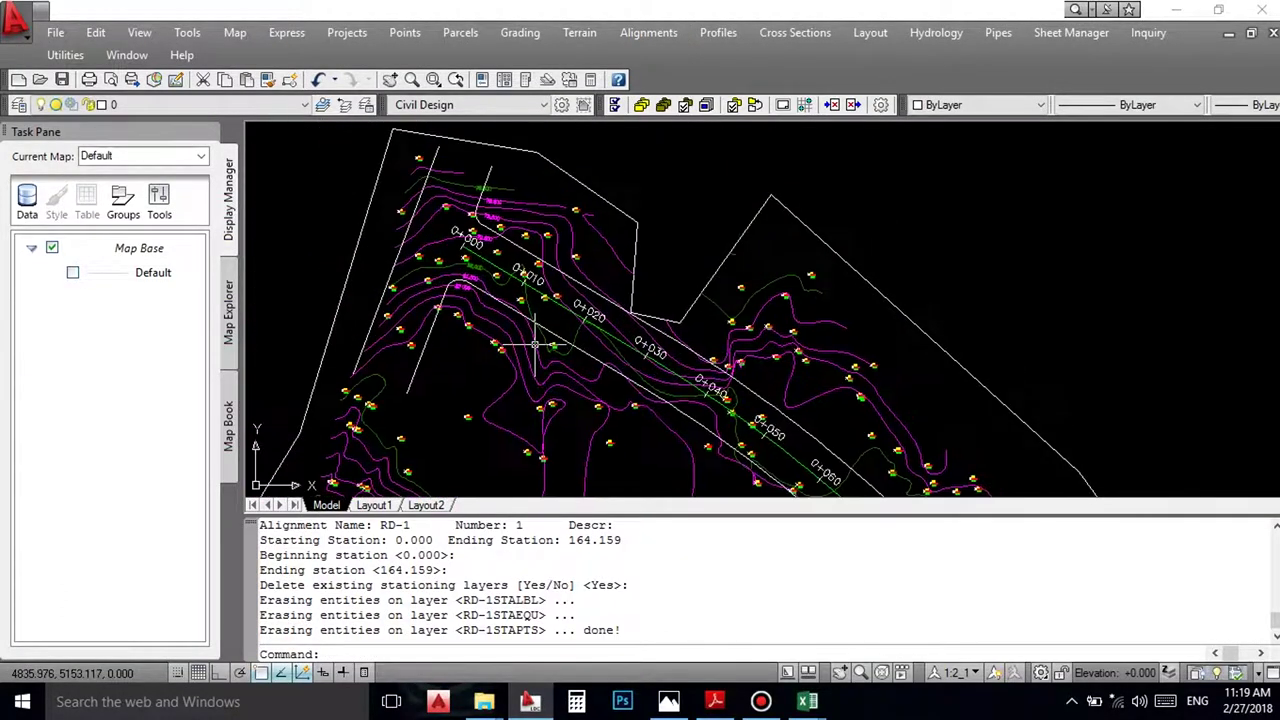
Step: Set the station label increment to 50 in the Station Label Settings
left_click(648, 32)
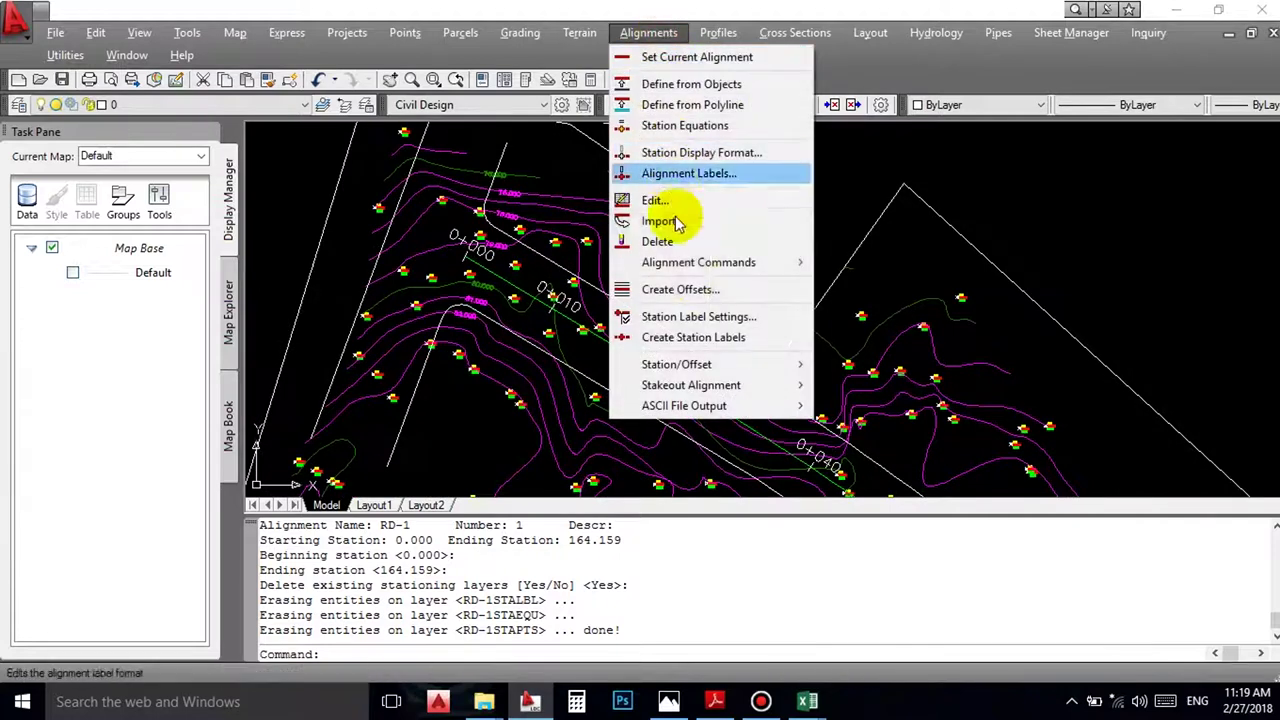
left_click(699, 317)
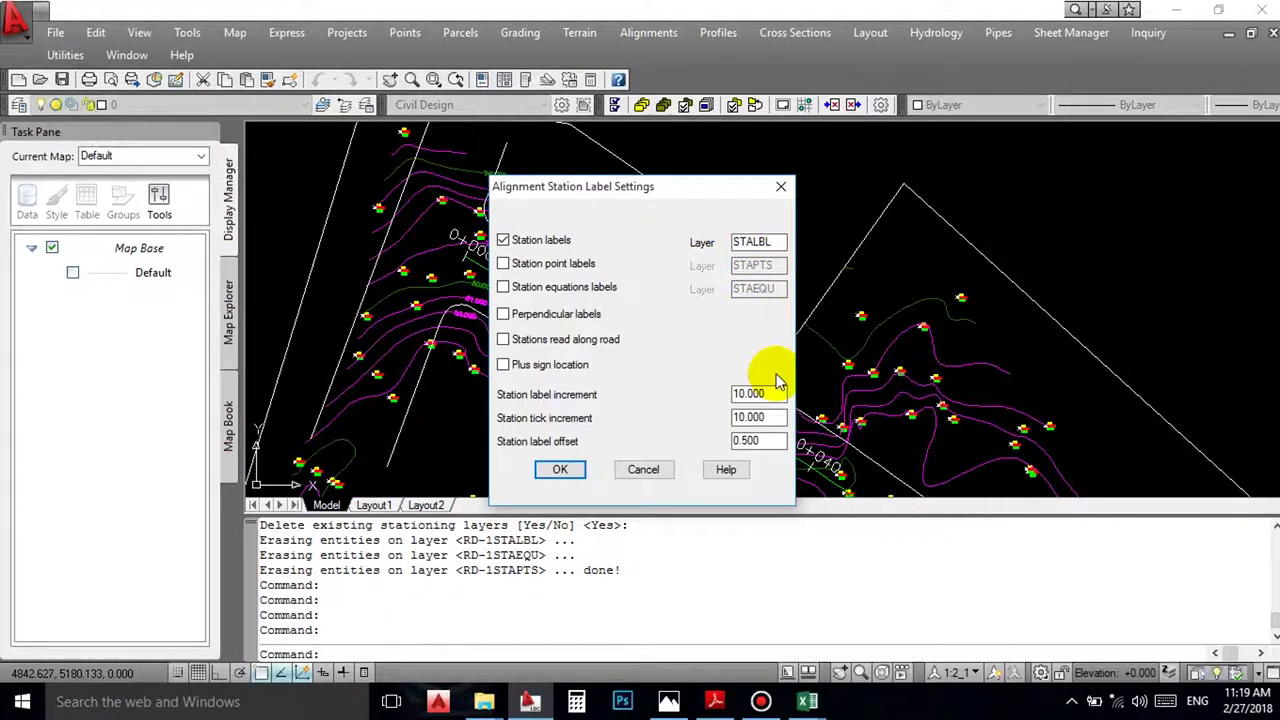
double_click(772, 397)
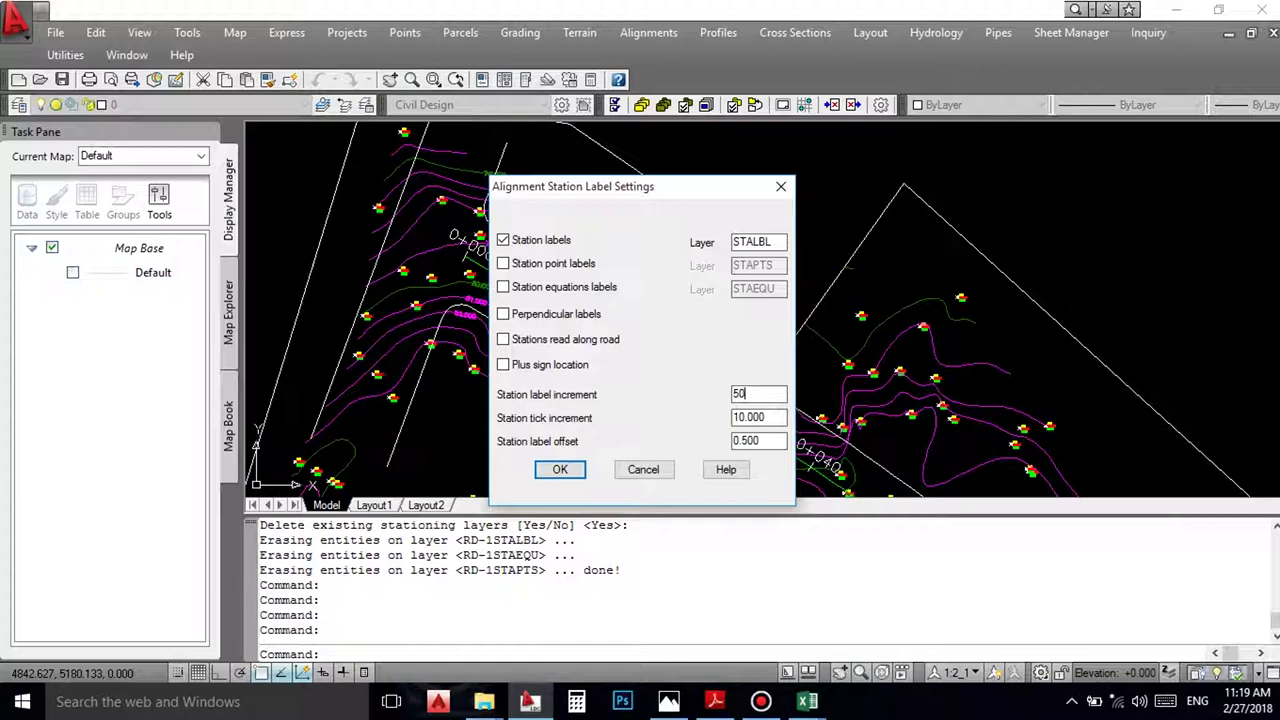
left_click(560, 469)
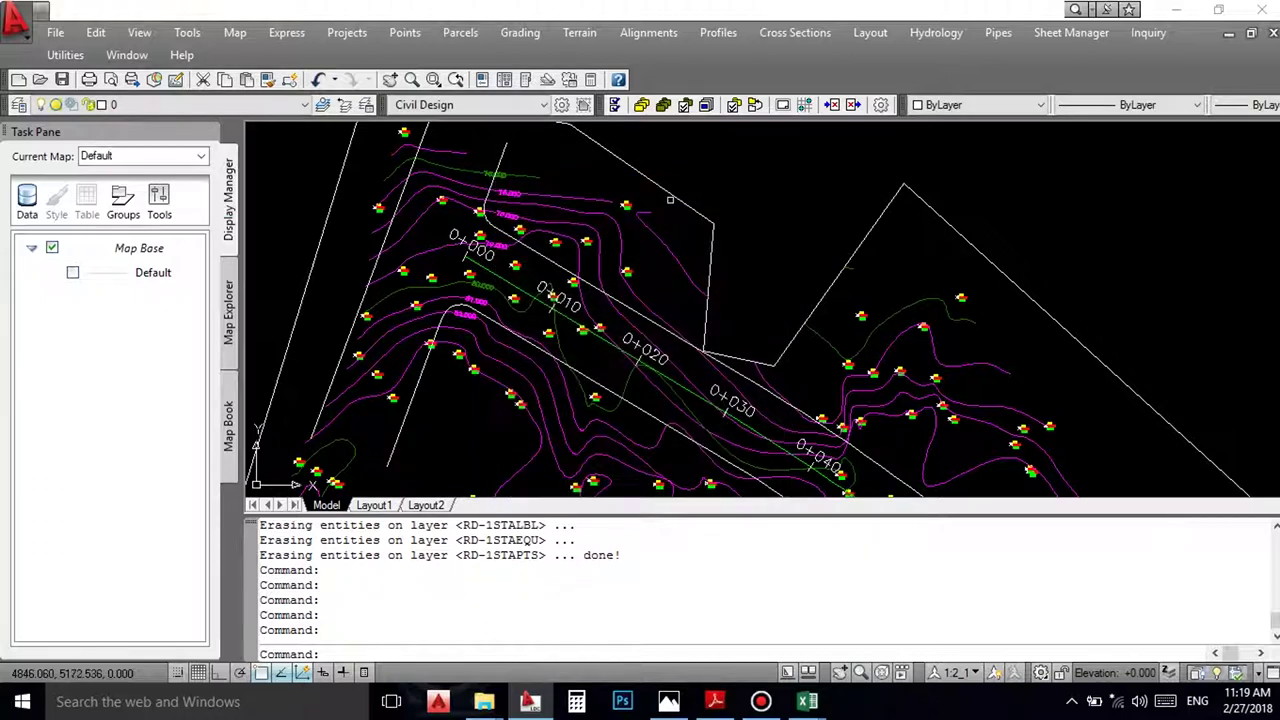
Step: Recreate the RD-1 station labels at the new increment and pan to the 0+050 label
left_click(648, 33)
left_click(686, 334)
key("Return")
key("Return")
key("Return")
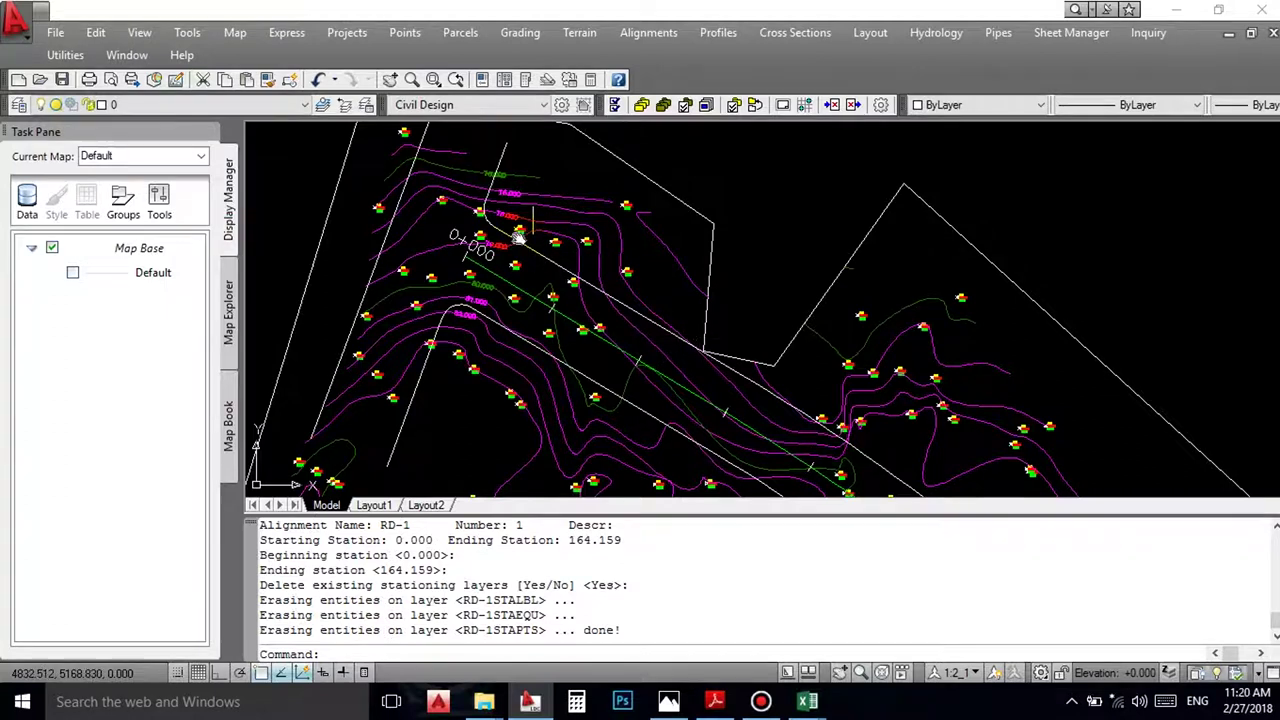
middle_click_drag(878, 496, 790, 400)
scroll(800, 415, "down", 5)
scroll(510, 230, "up", 4)
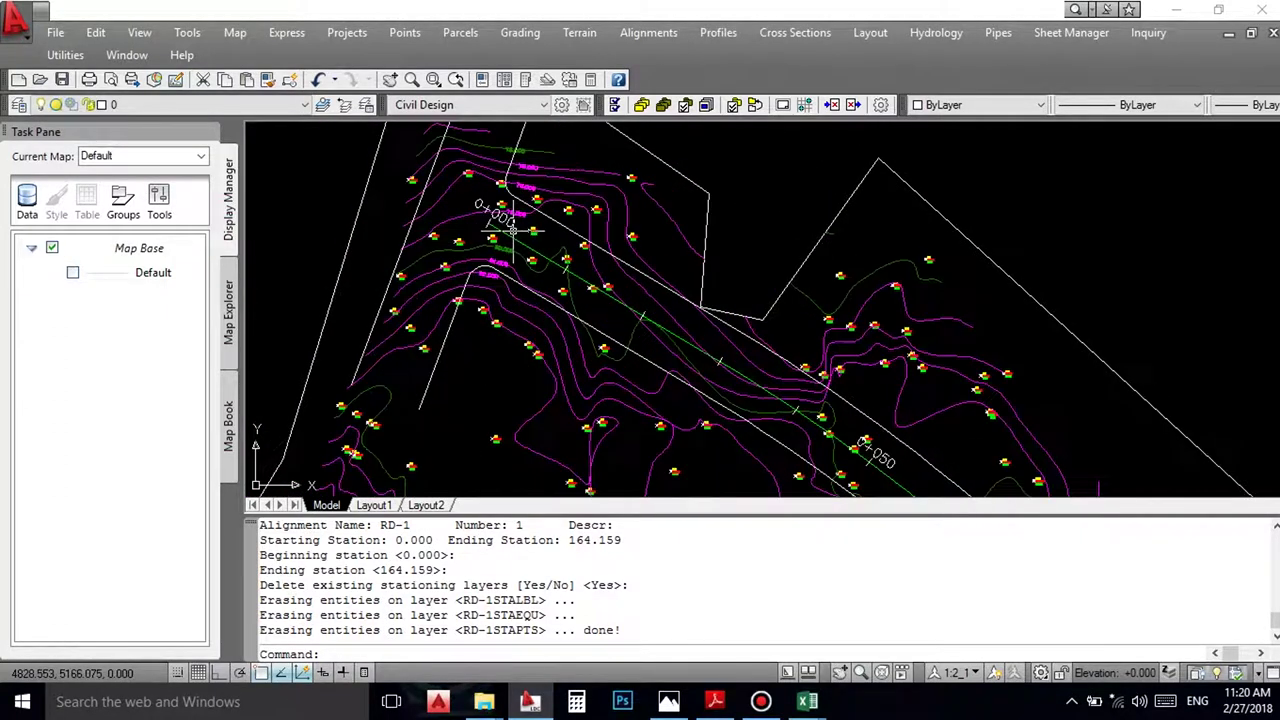
left_click(648, 32)
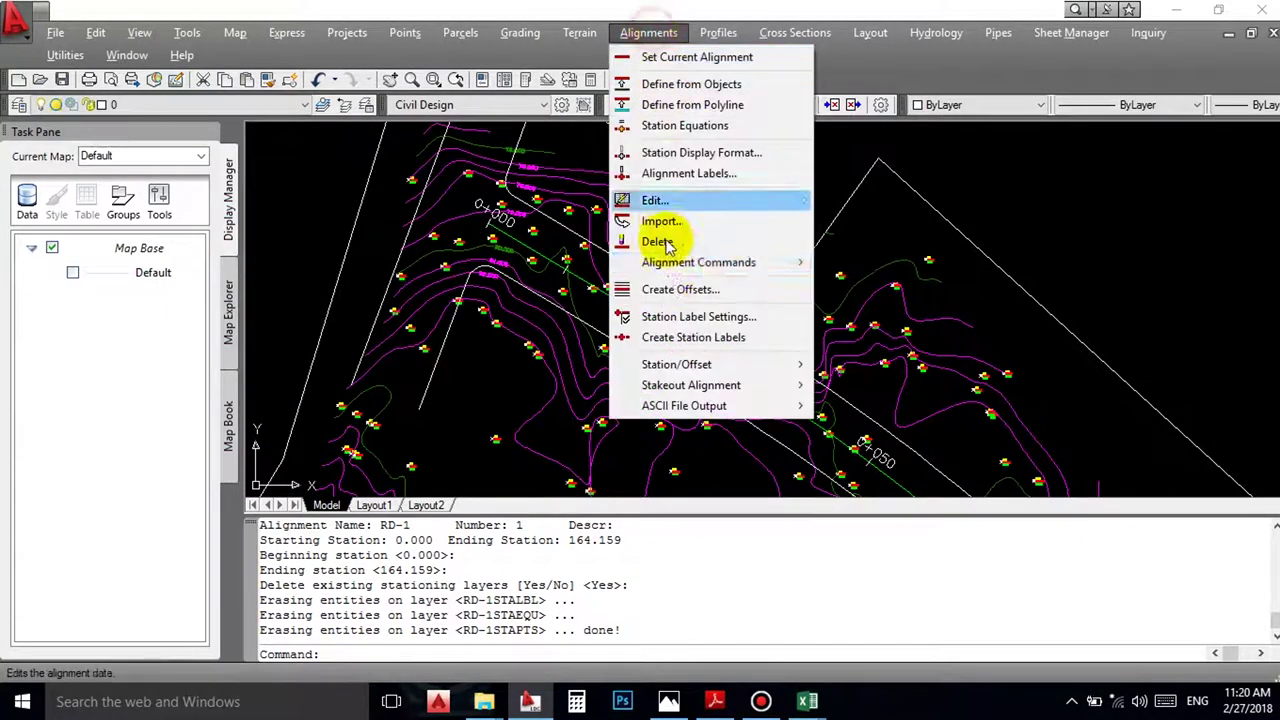
left_click(686, 326)
left_click(784, 196)
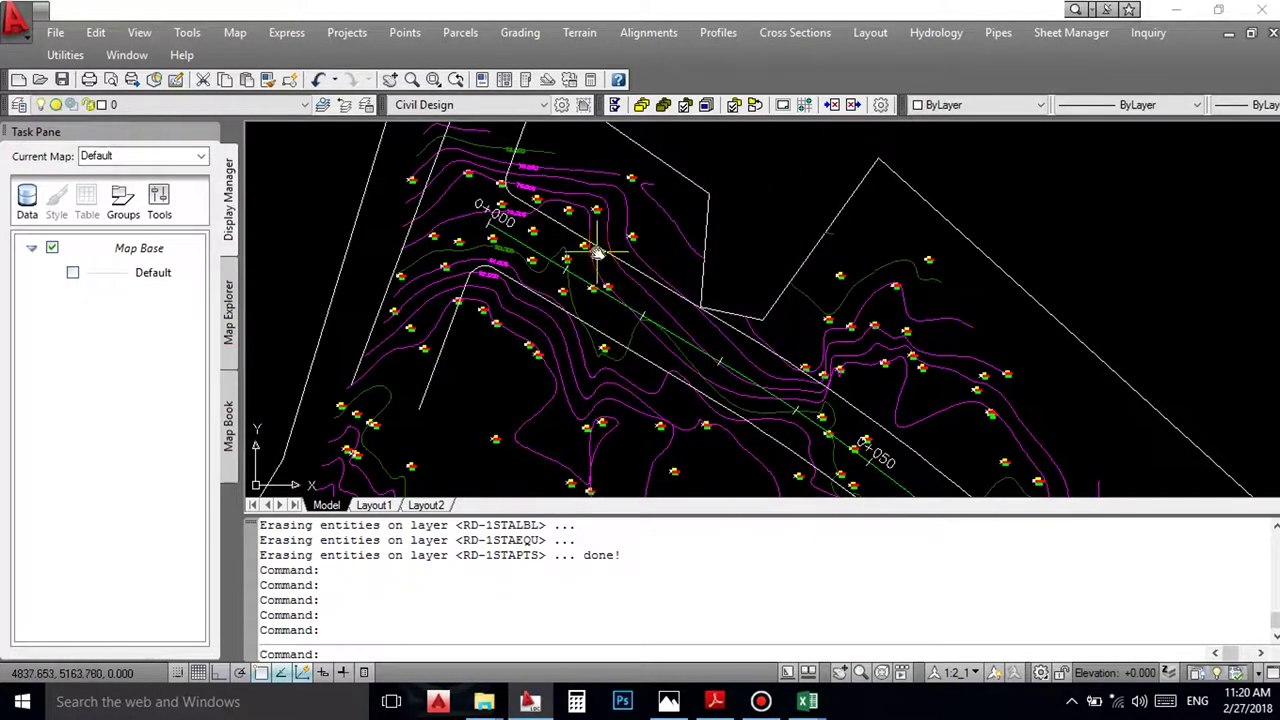
scroll(596, 252, "down", 2)
scroll(571, 206, "up", 5)
scroll(571, 314, "down", 5)
scroll(740, 360, "up", 6)
scroll(824, 419, "up", 6)
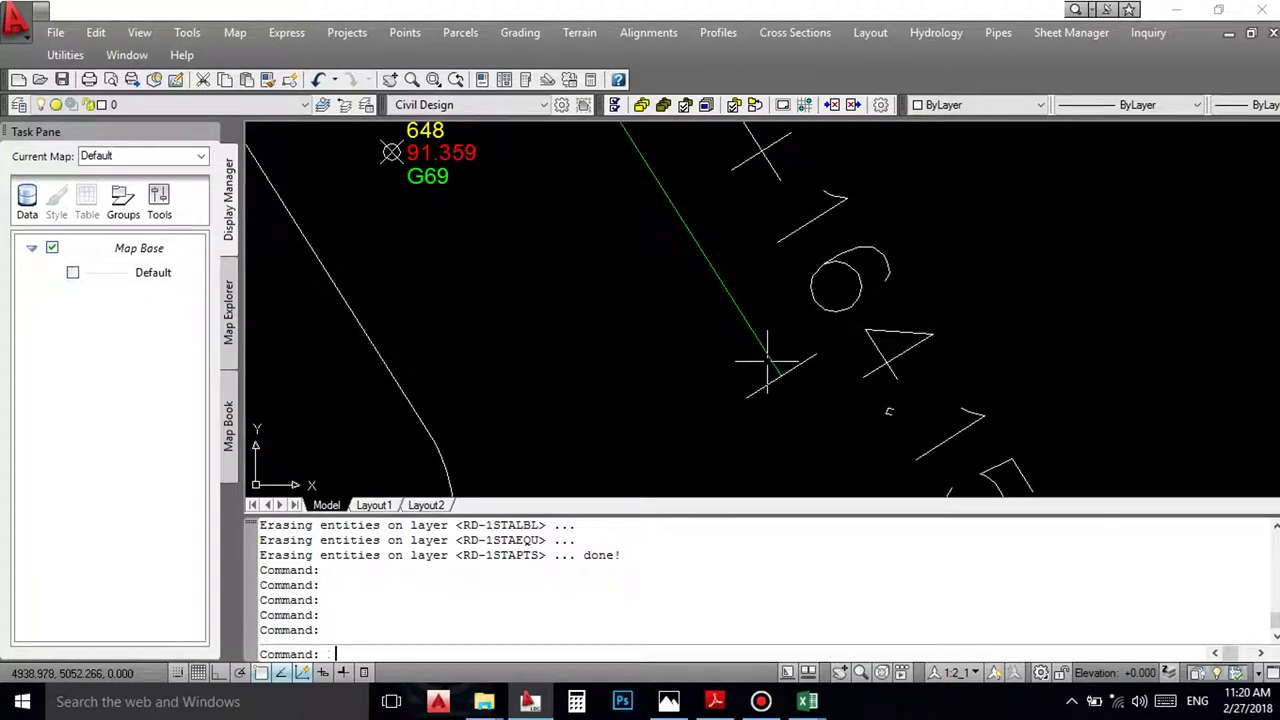
Step: Draw a polyline from the alignment end to a second picked point, then end it
key("Return")
left_click(790, 364)
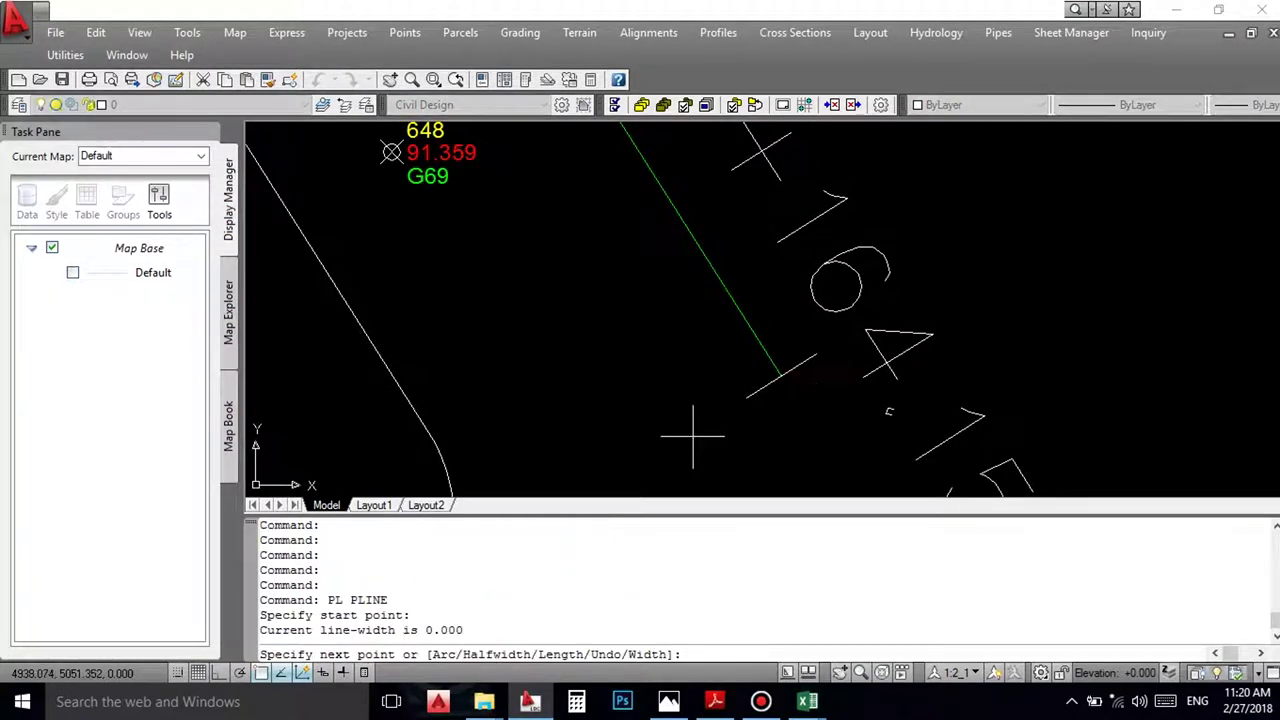
scroll(562, 277, "down", 8)
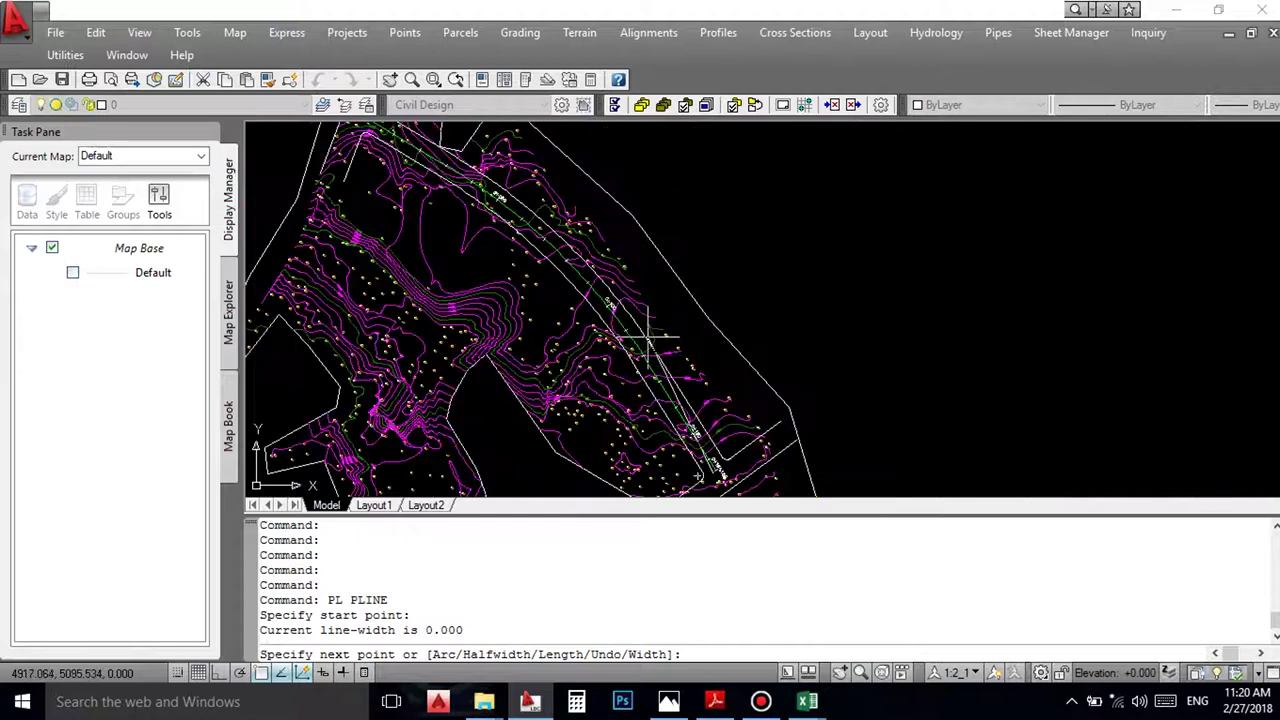
scroll(562, 277, "up", 2)
left_click(549, 267)
scroll(549, 267, "down", 5)
scroll(553, 262, "up", 6)
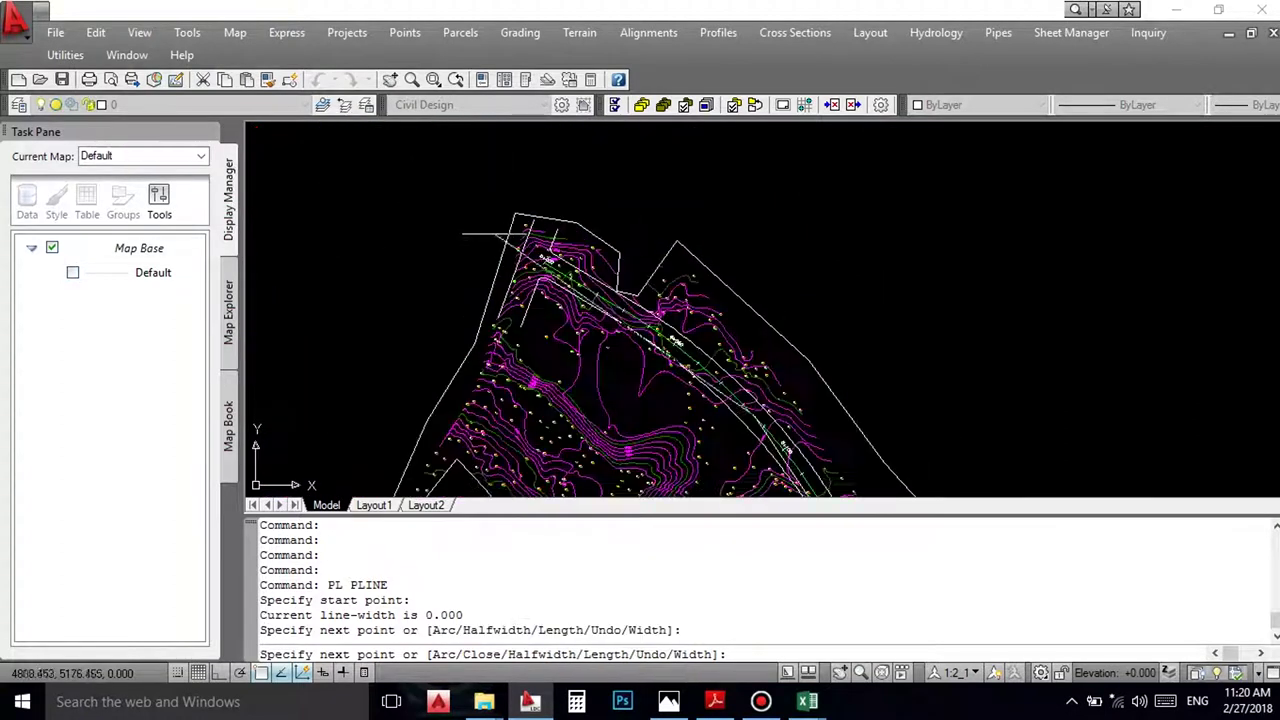
scroll(553, 262, "up", 2)
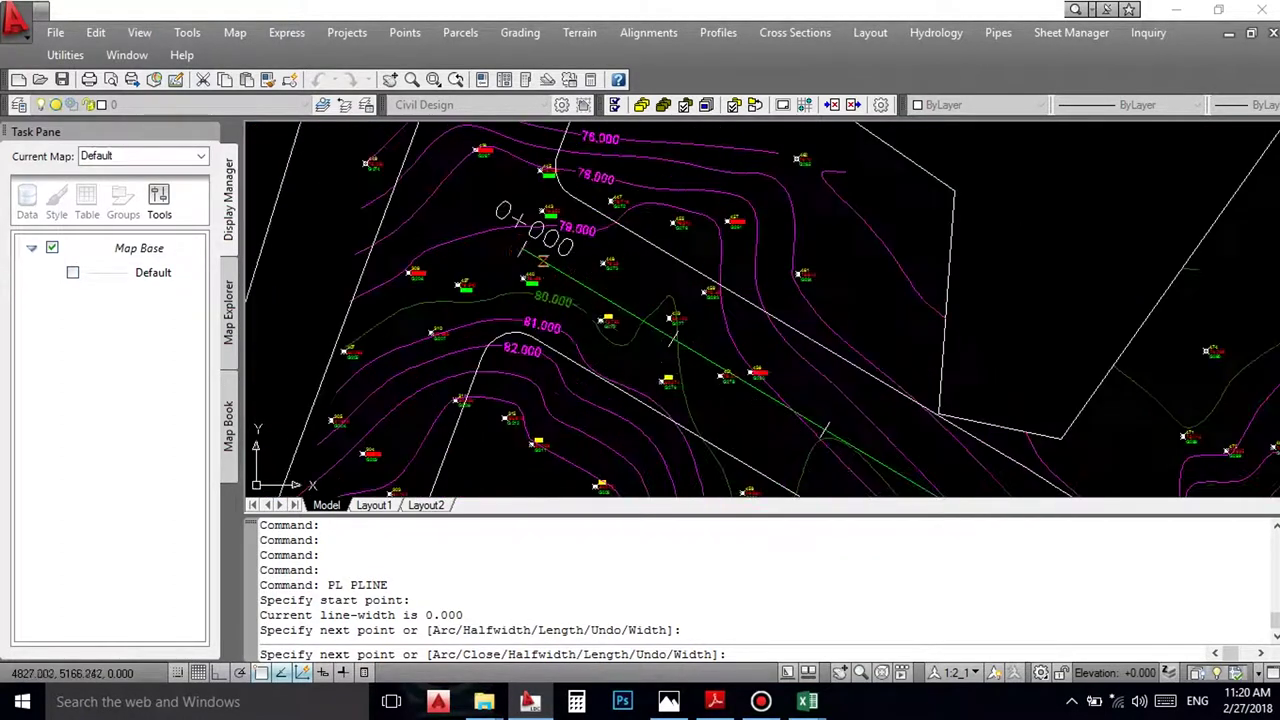
right_click(490, 257)
Step: Repeat PLINE, cancel it with Esc, and zoom to the 0+000 station
right_click(482, 245)
left_click(525, 251)
left_click(514, 257)
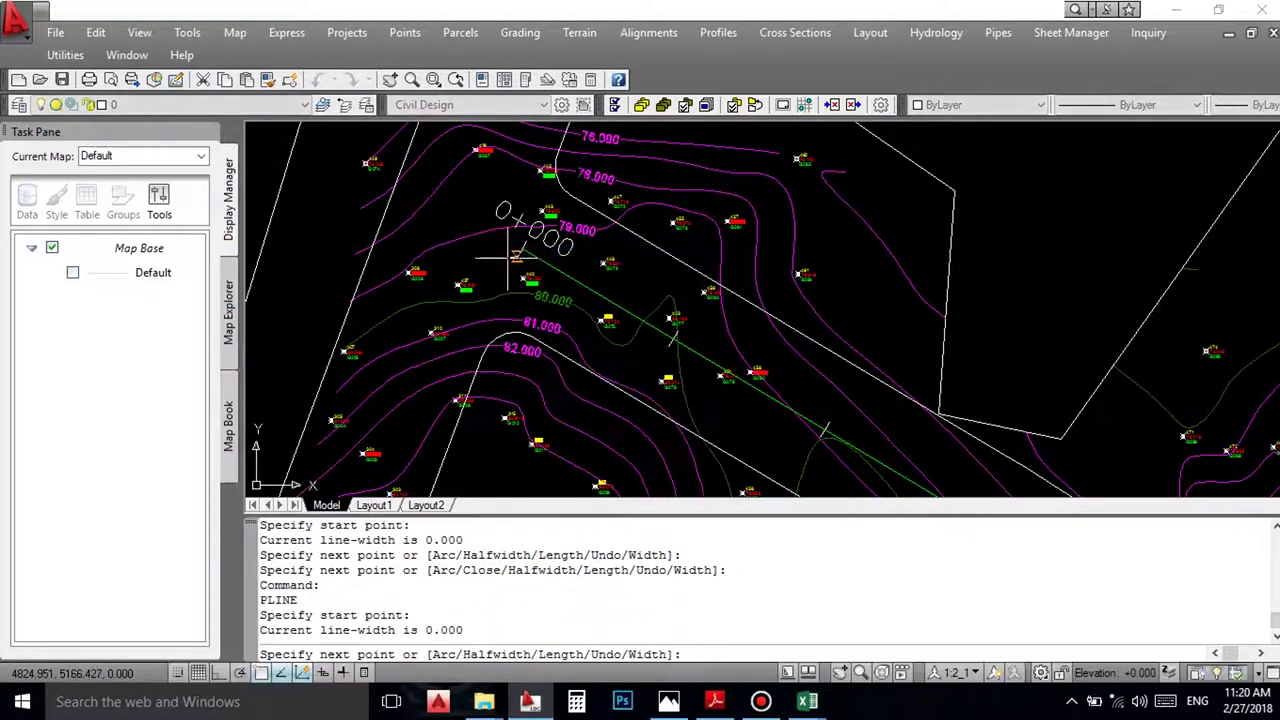
scroll(640, 312, "down", 5)
scroll(680, 286, "up", 3)
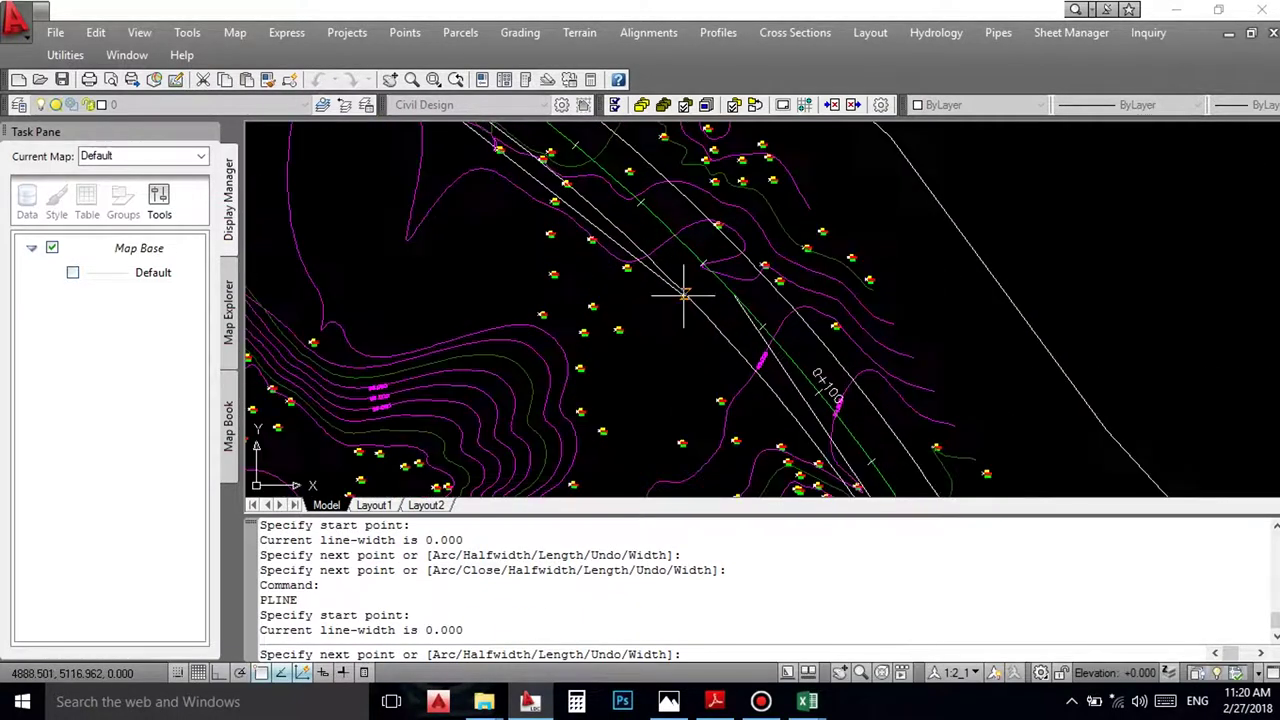
scroll(686, 290, "down", 5)
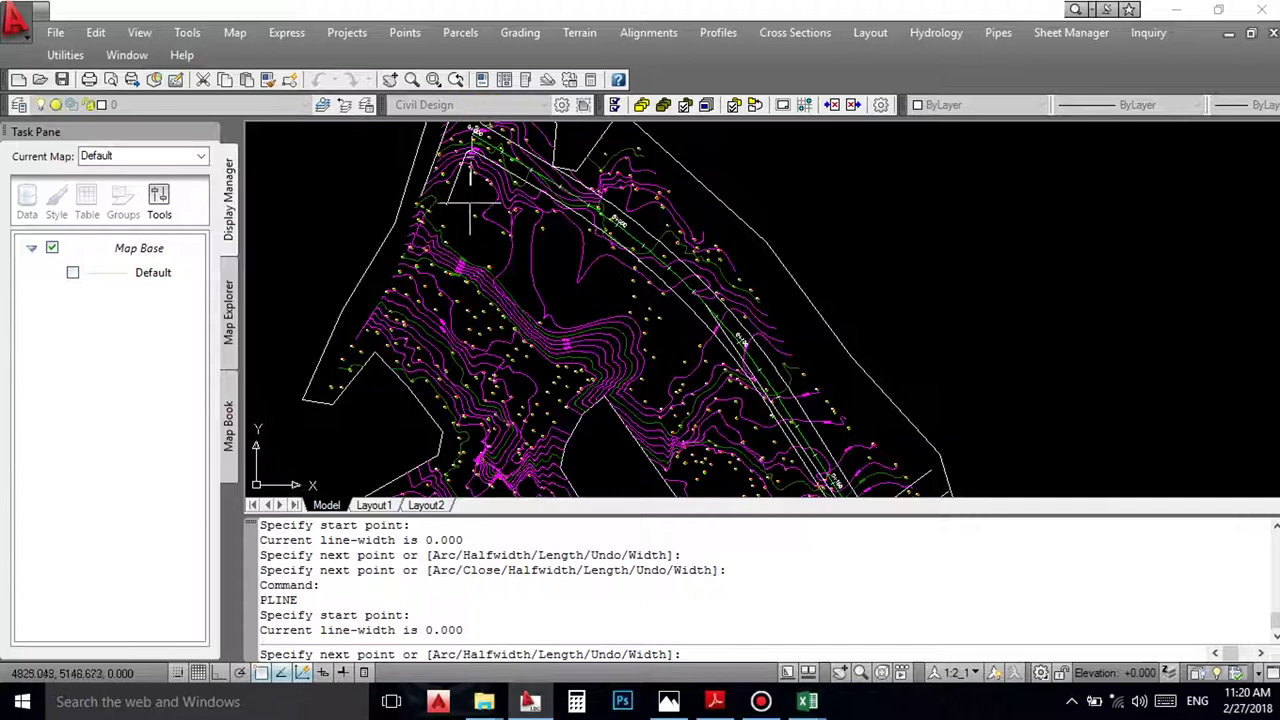
key("Escape")
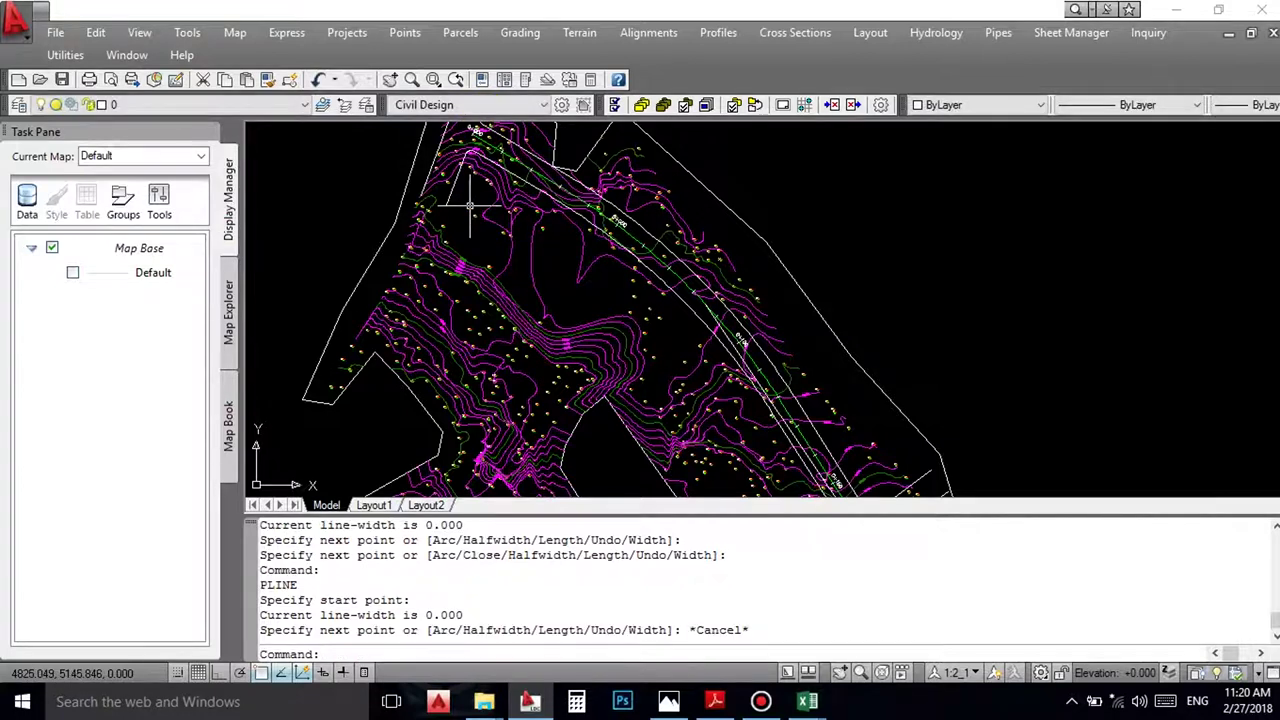
scroll(470, 205, "down", 3)
scroll(614, 330, "up", 8)
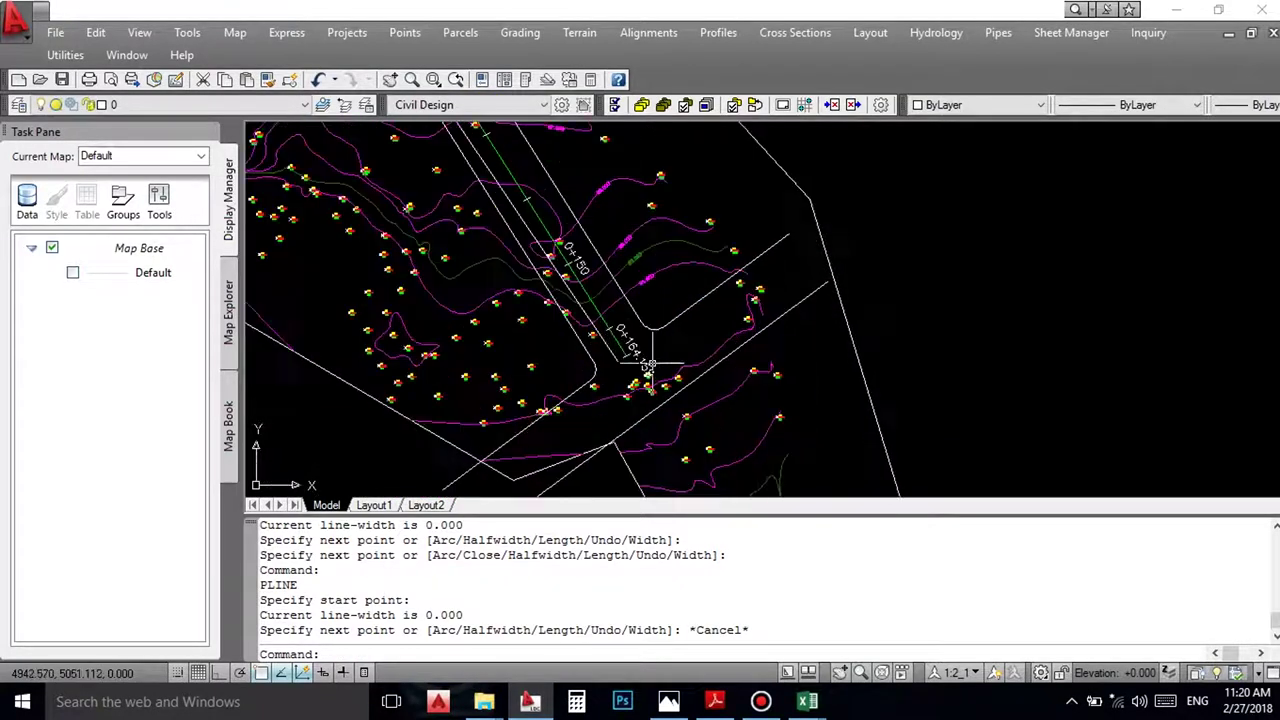
scroll(622, 345, "down", 5)
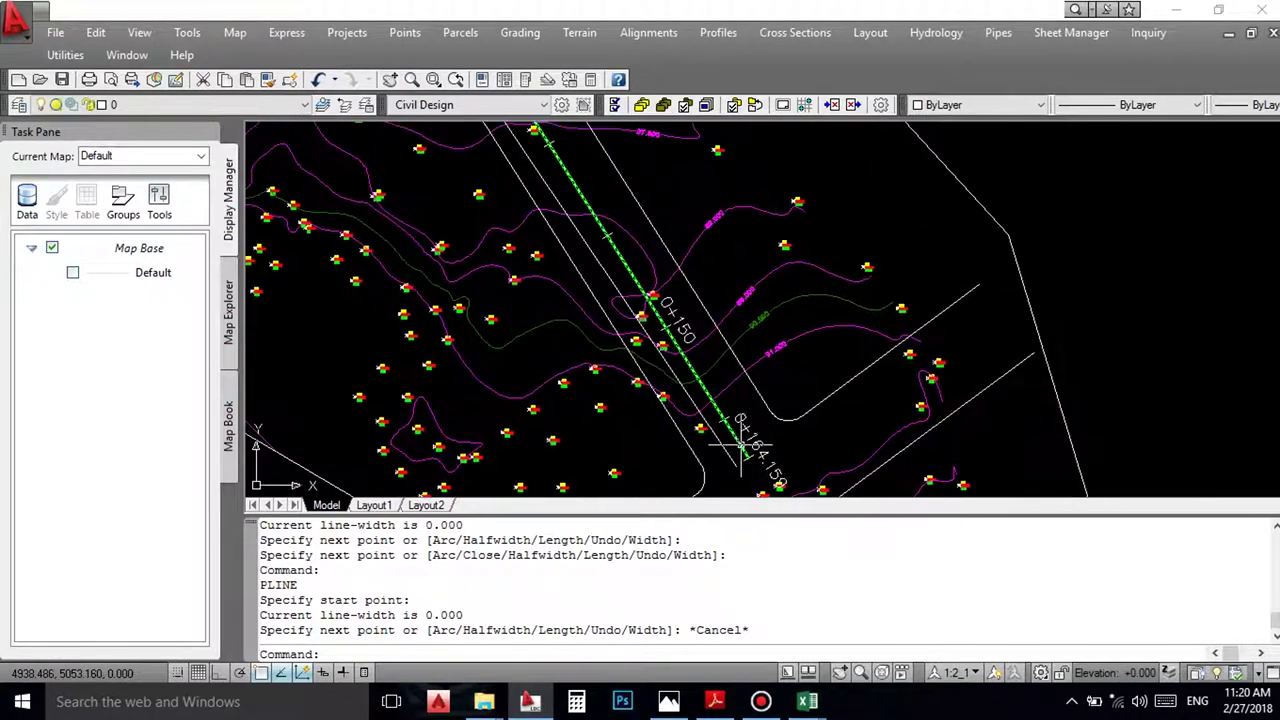
scroll(571, 277, "up", 5)
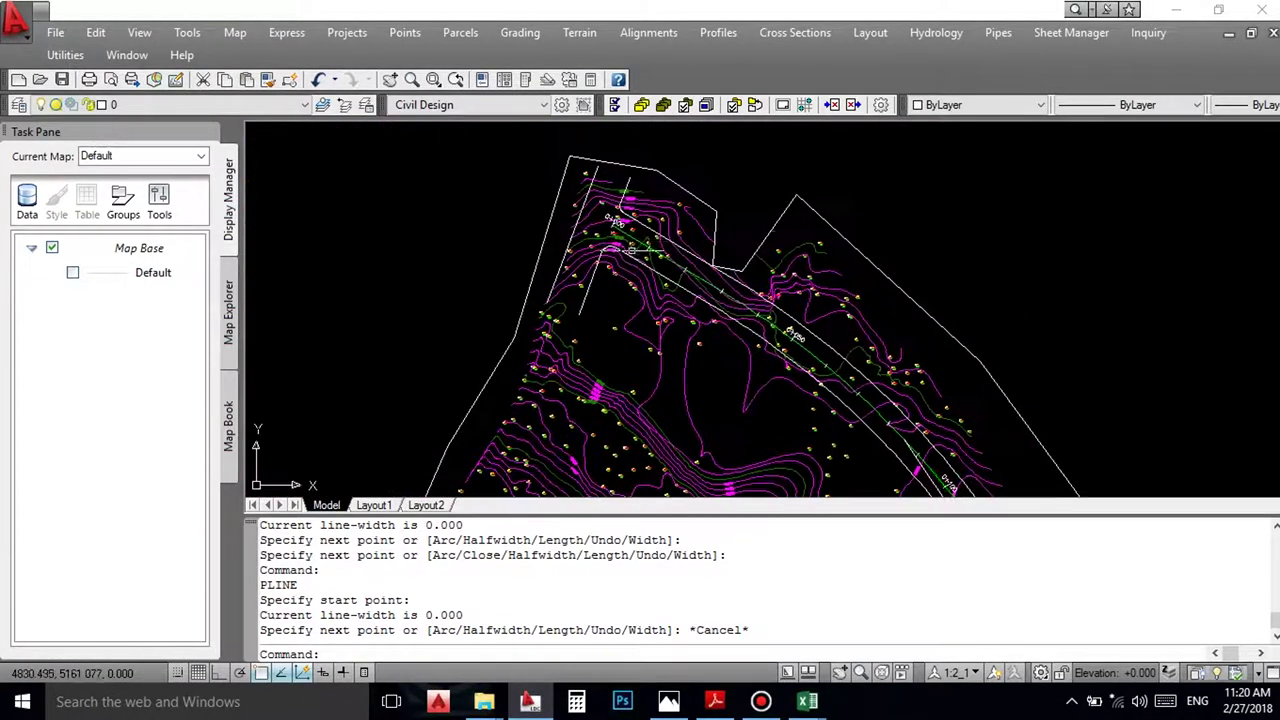
scroll(598, 212, "up", 2)
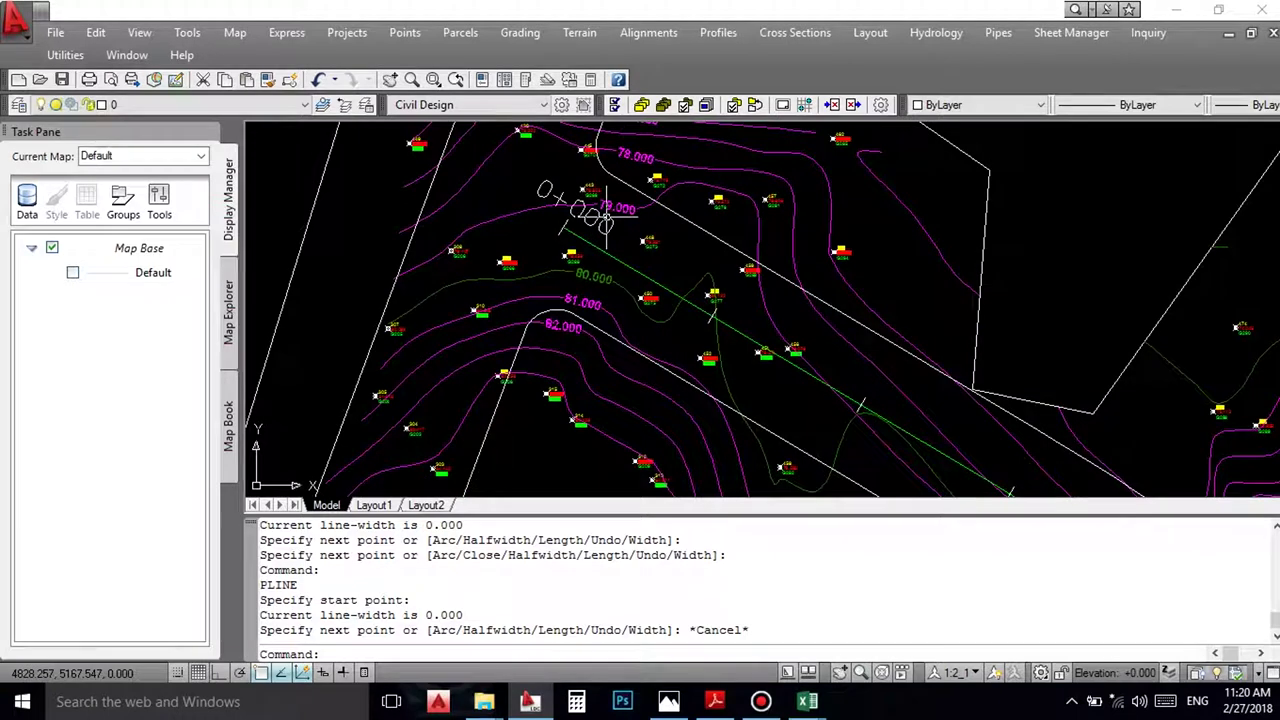
scroll(562, 234, "up", 2)
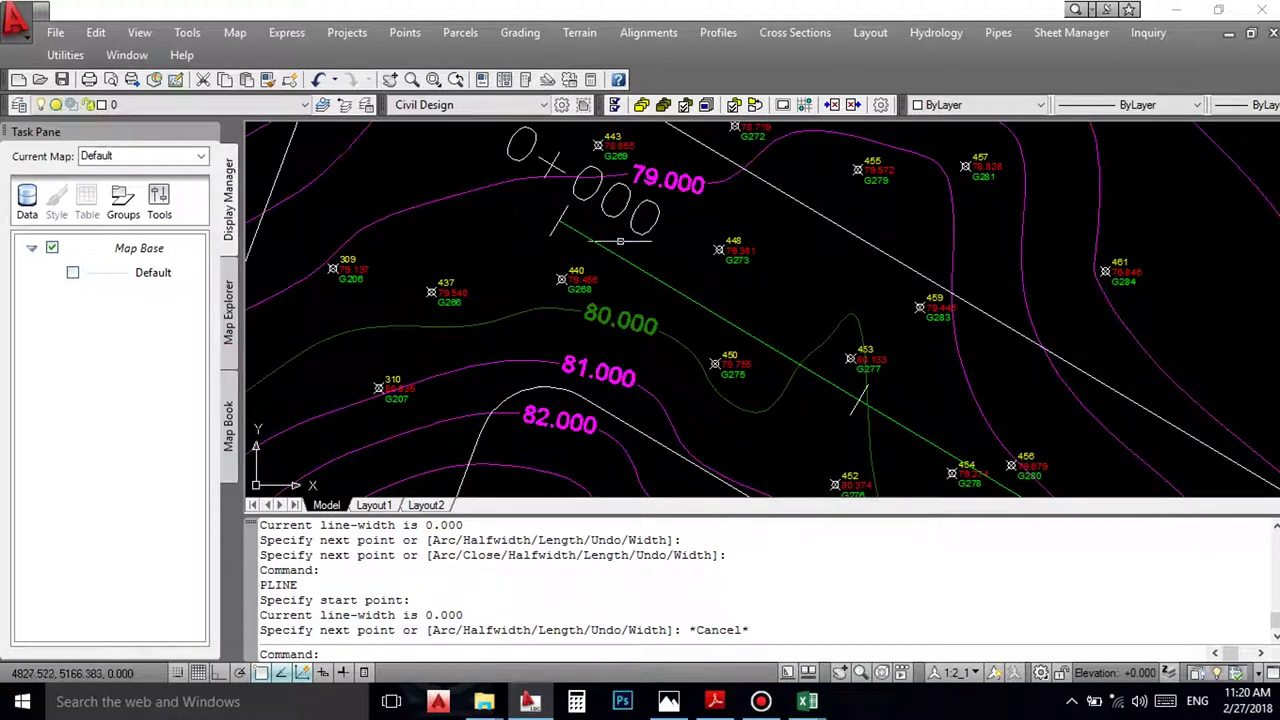
Step: Draw a polyline from a point left of the alignment to RD-1's 0+000 start
key("Return")
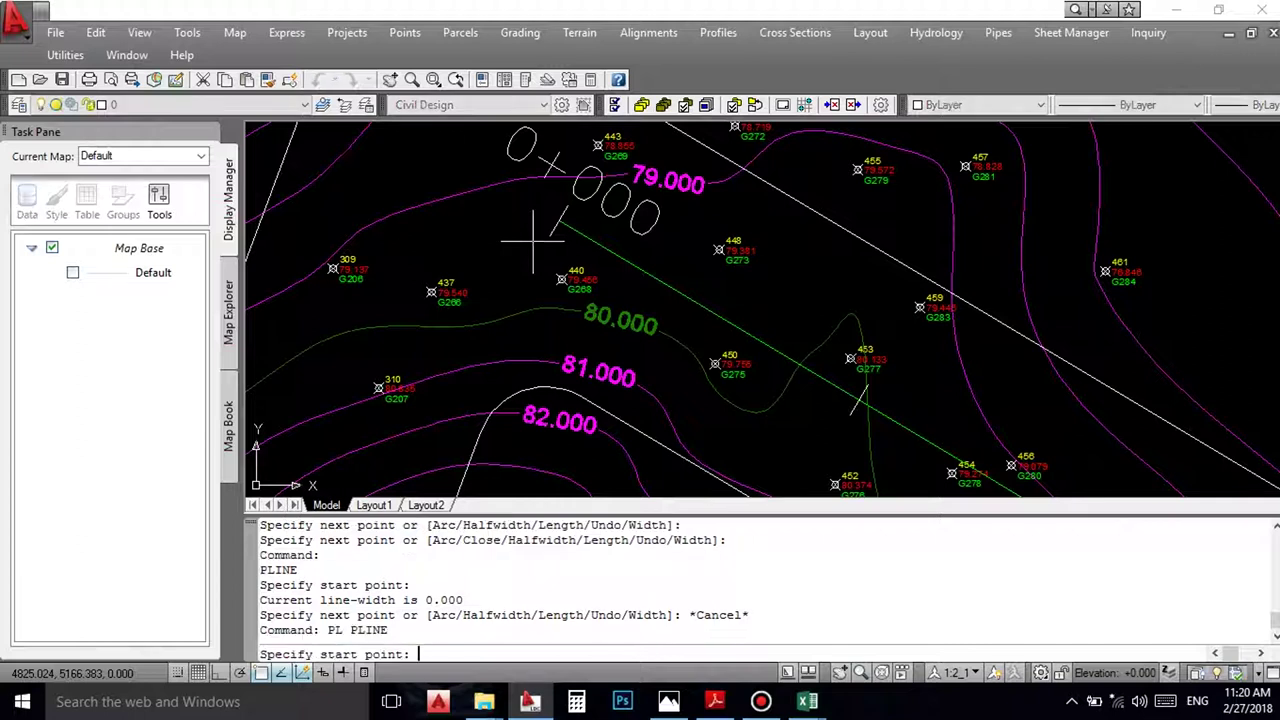
left_click(291, 328)
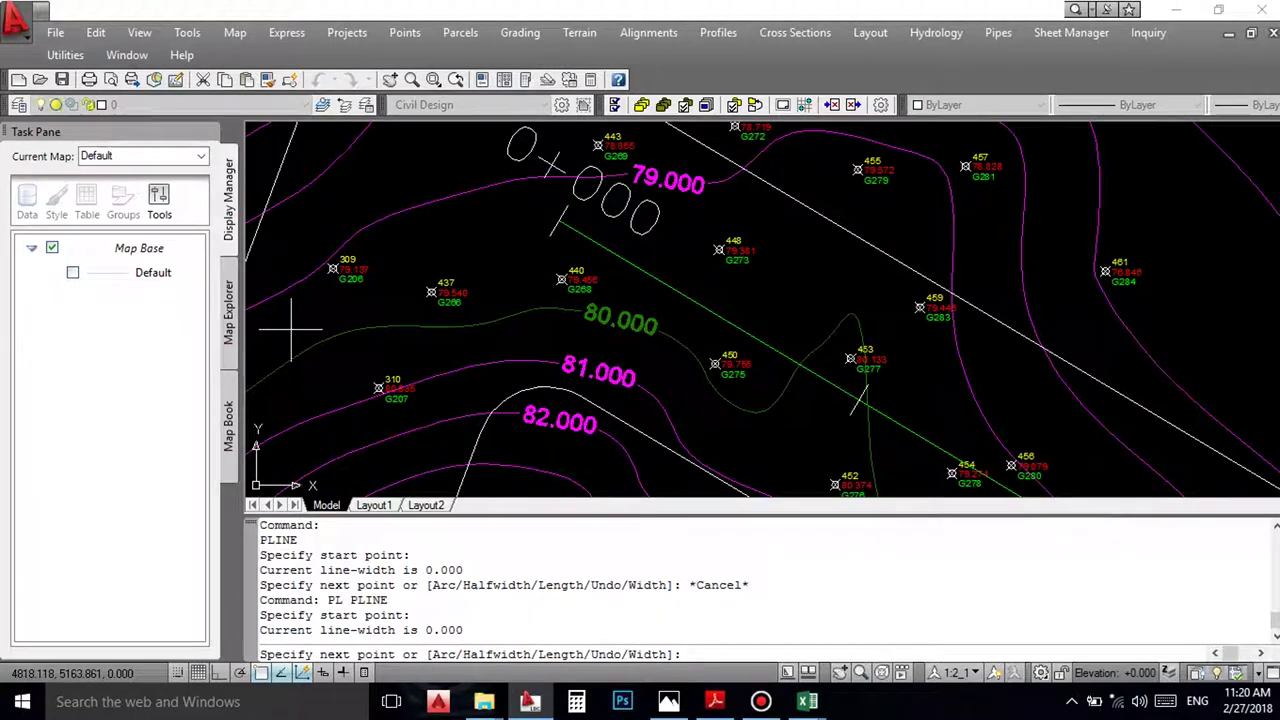
left_click(540, 214)
right_click(540, 214)
left_click(548, 215)
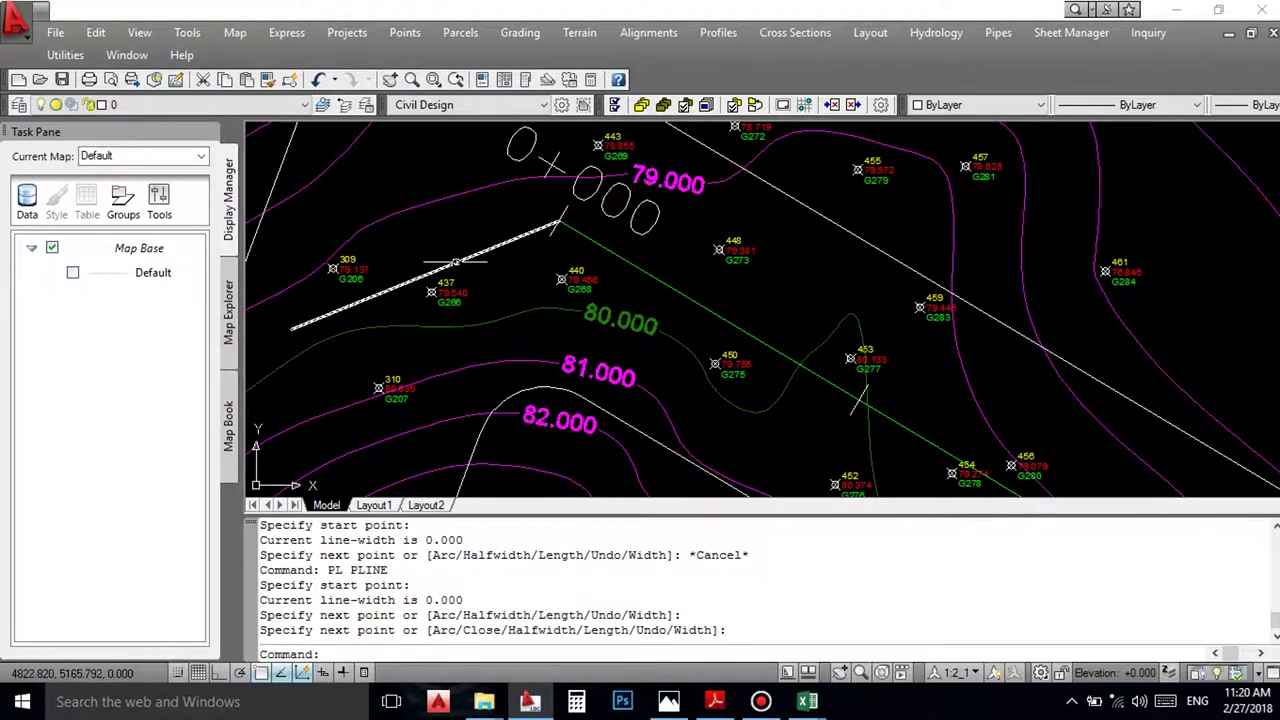
Step: Select the new polyline to check it, then clear the selection
left_click(486, 229)
left_click(470, 262)
left_click_drag(491, 229, 478, 257)
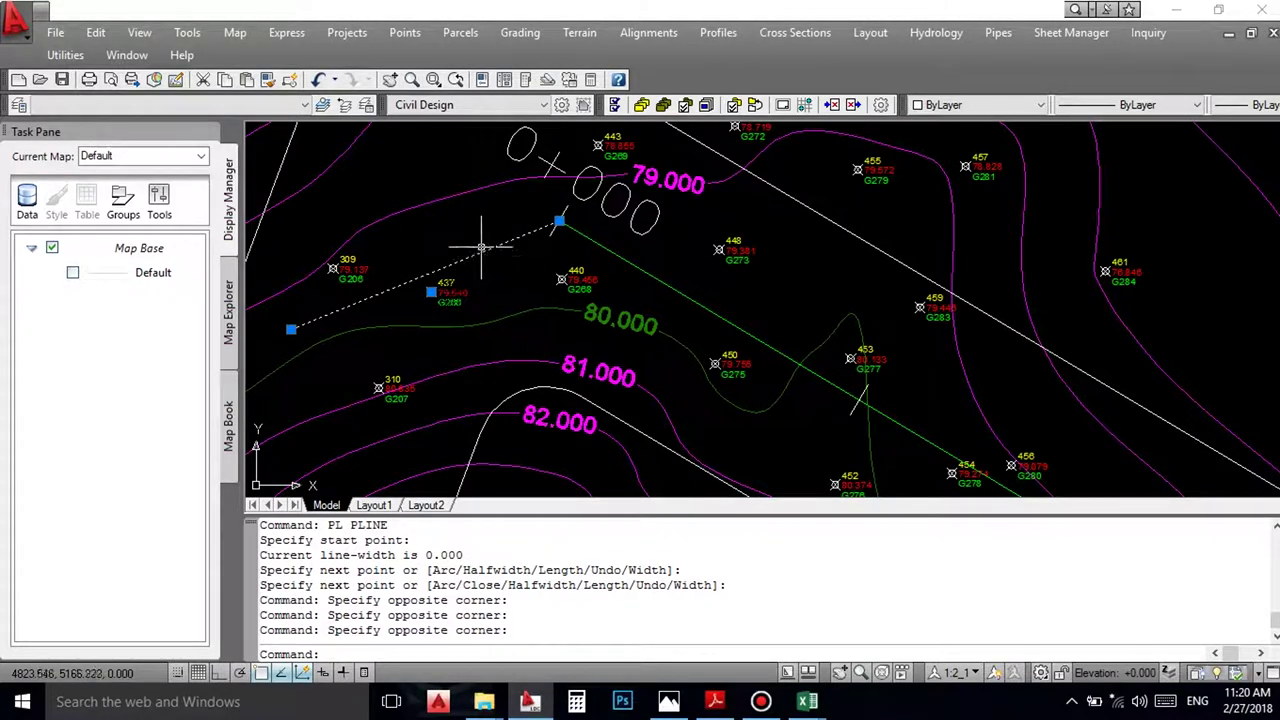
key("Escape")
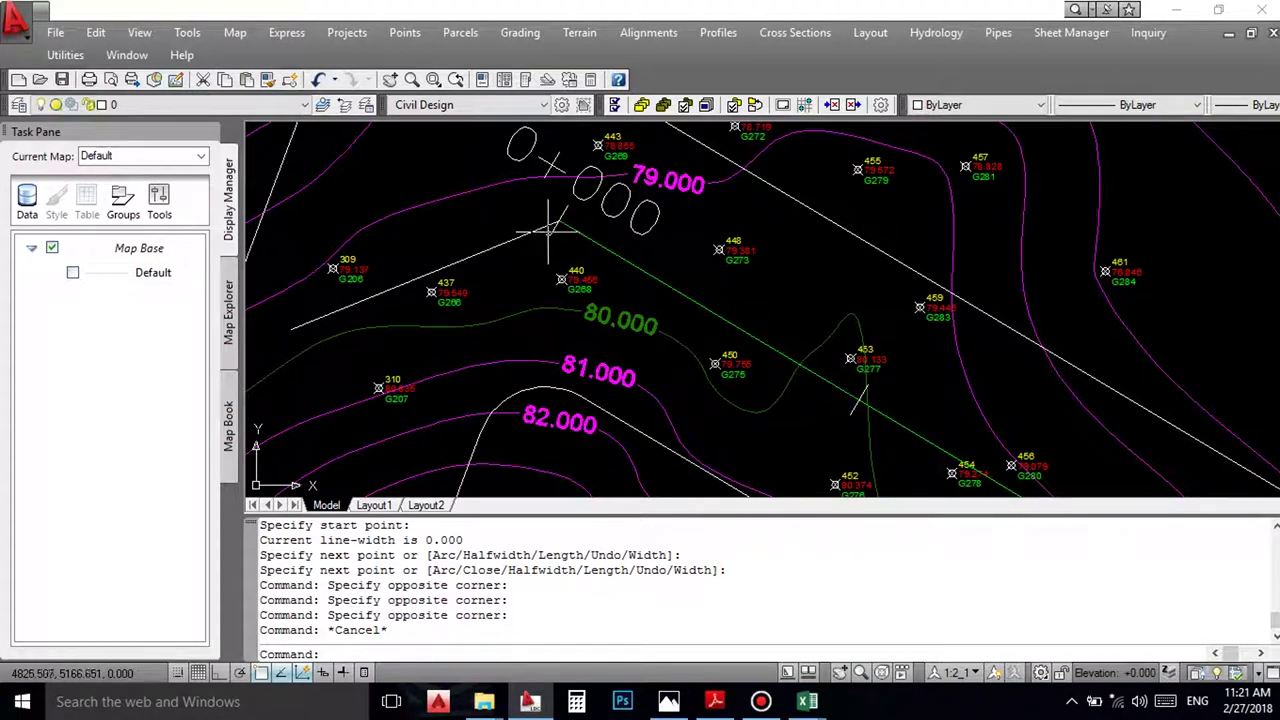
left_click(648, 32)
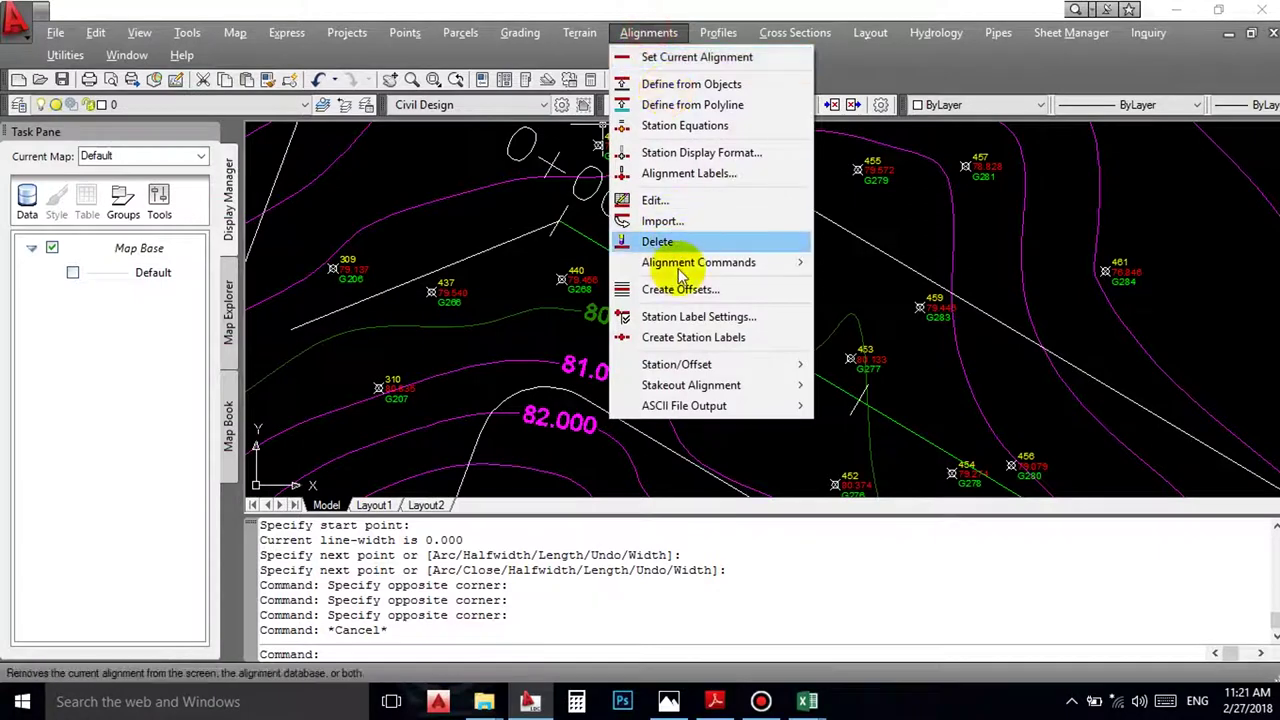
left_click(578, 256)
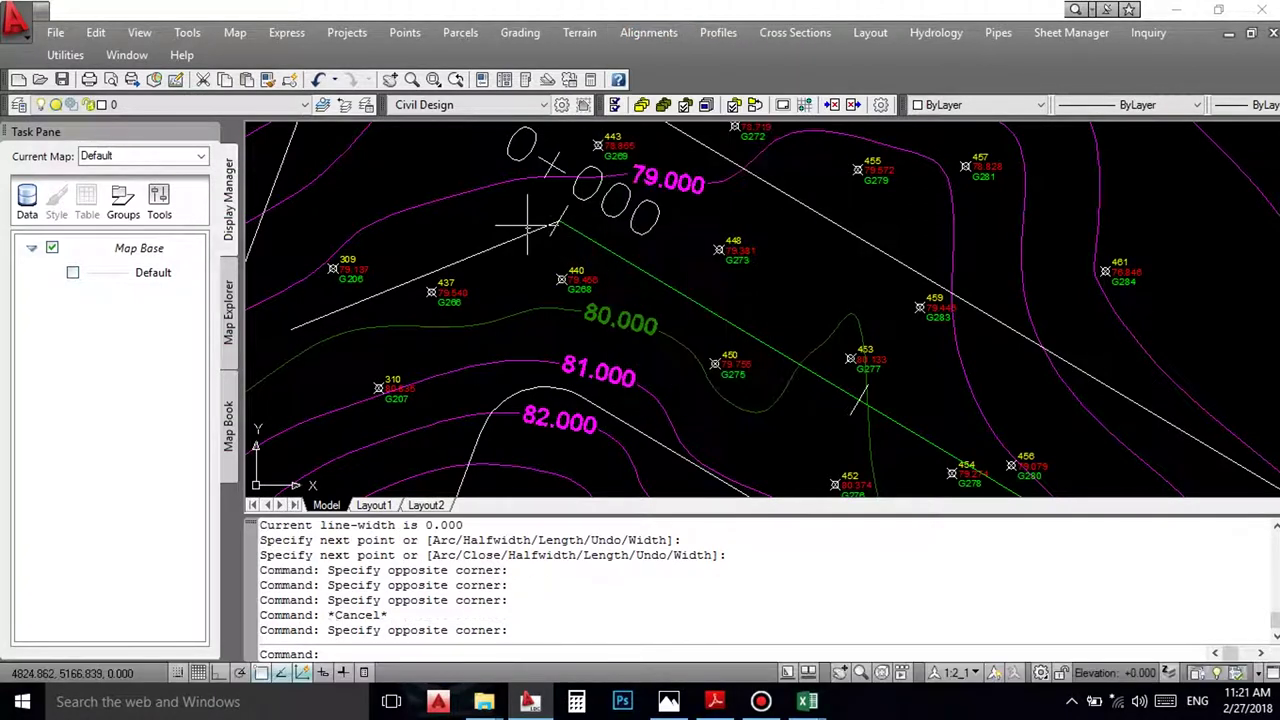
scroll(575, 220, "down", 5)
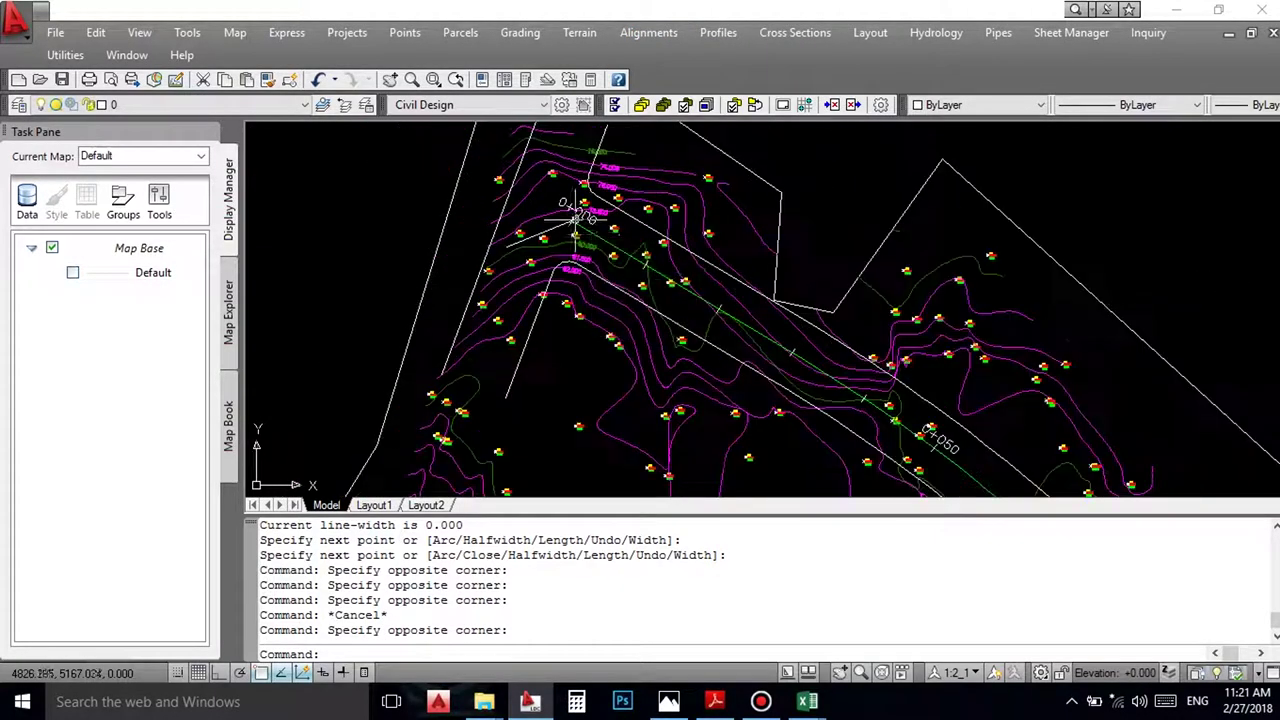
middle_click_drag(743, 356, 690, 320)
scroll(647, 375, "down", 3)
middle_click_drag(720, 367, 689, 267)
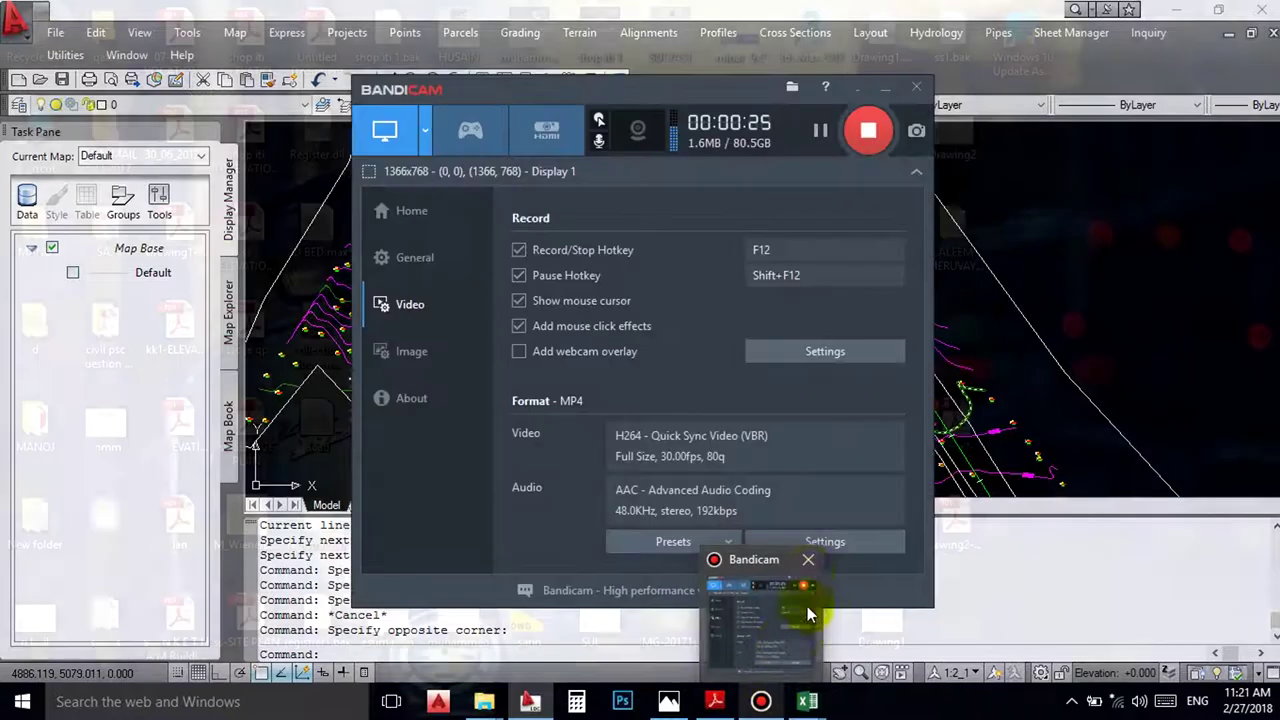
scroll(766, 218, "down", 3)
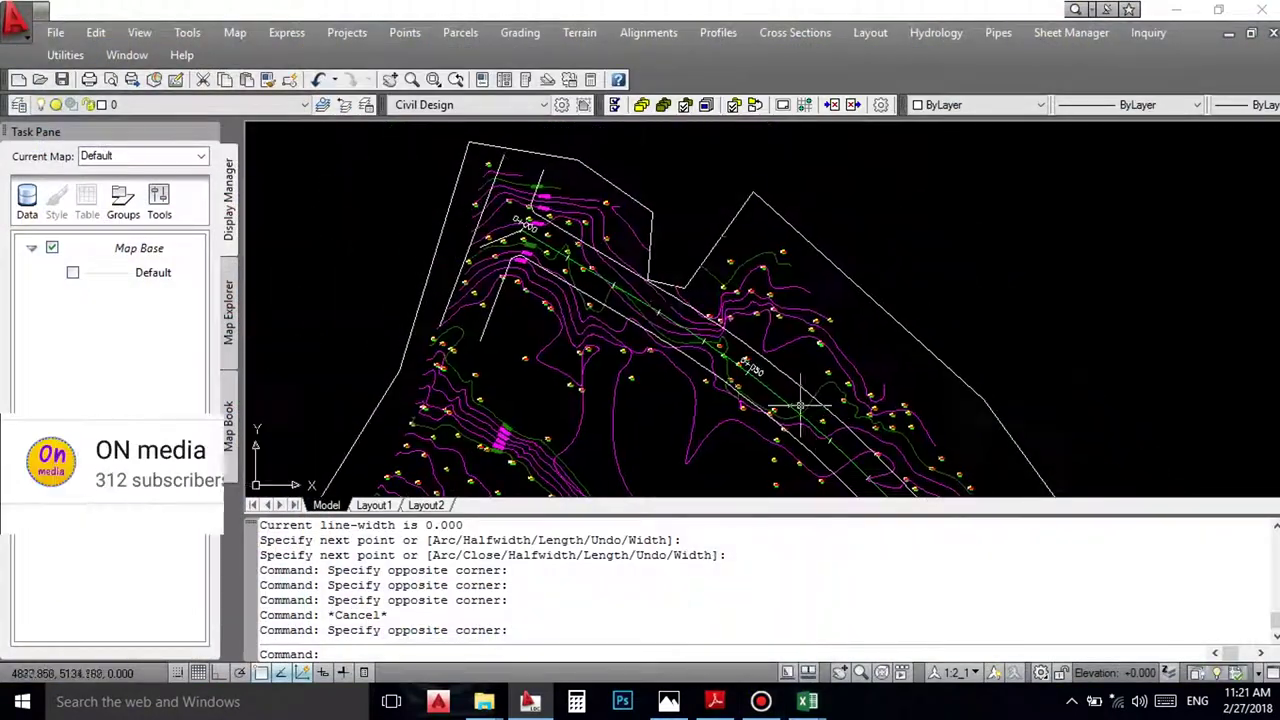
scroll(516, 216, "up", 3)
scroll(520, 222, "up", 4)
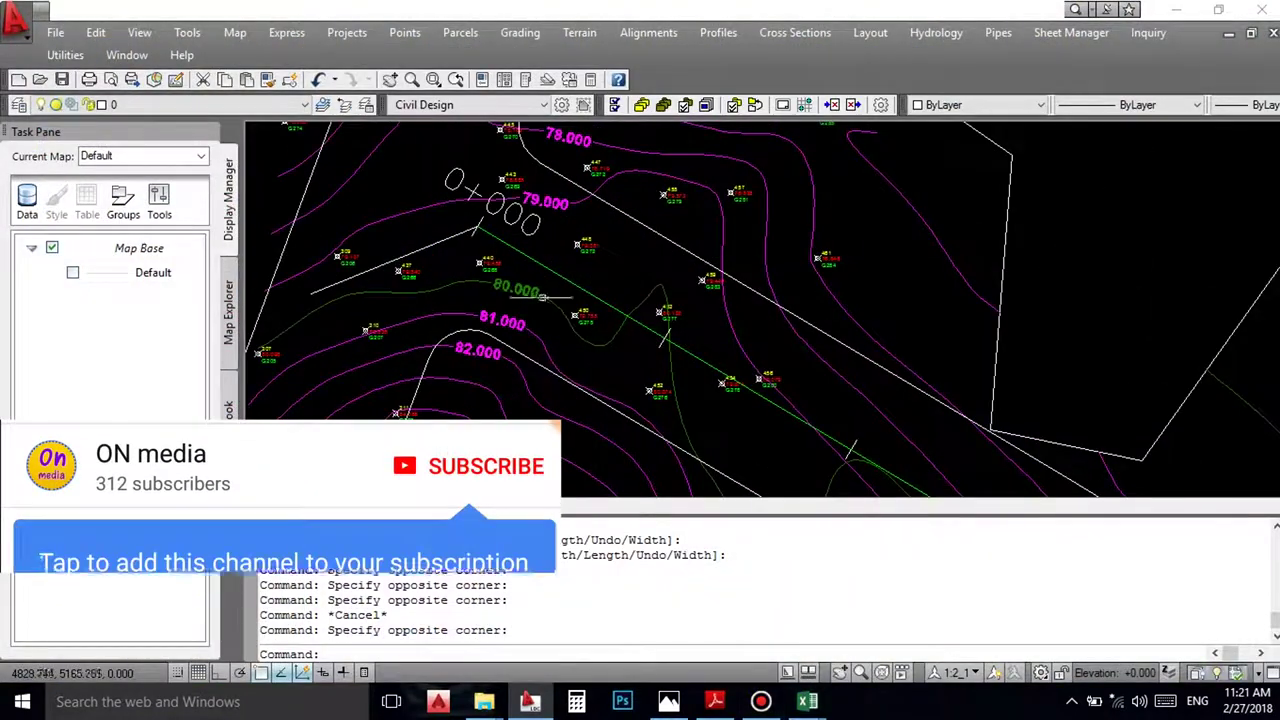